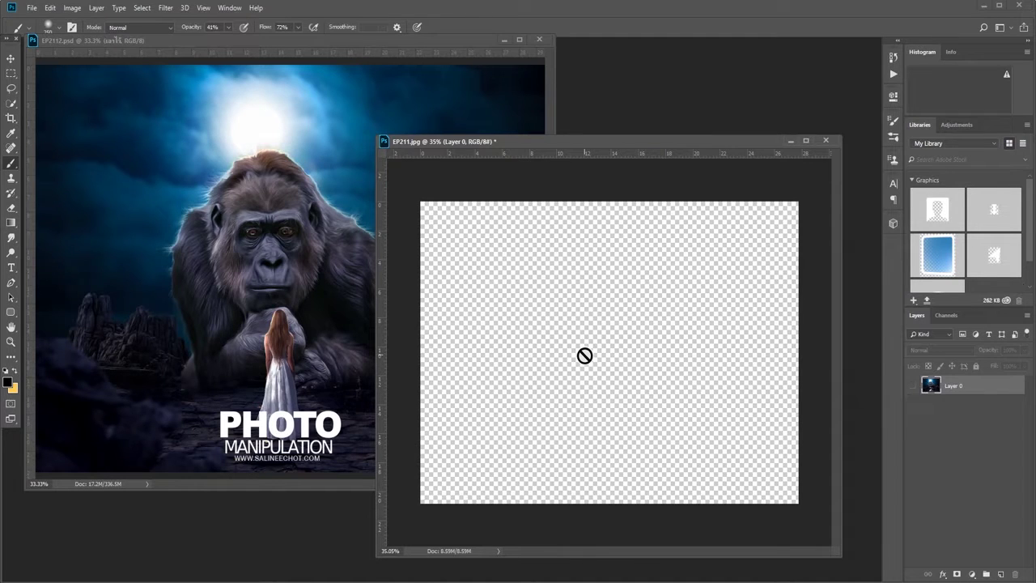
Bring the finished EP2112.psd gorilla composite in front of EP211.jpg.
click(333, 44)
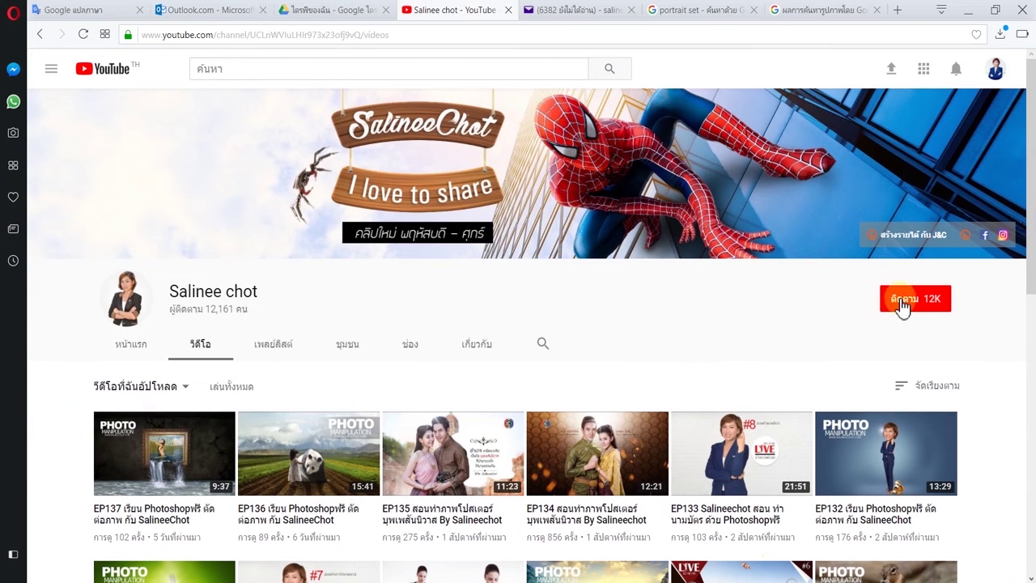
Subscribe to the tutorial creator's YouTube channel and turn on notifications with the bell.
click(901, 302)
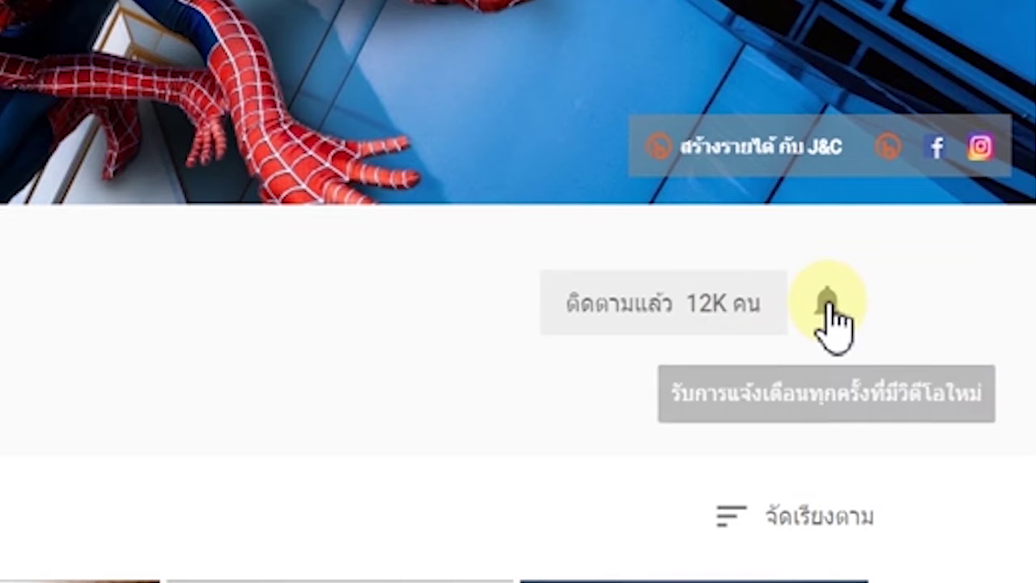
click(942, 305)
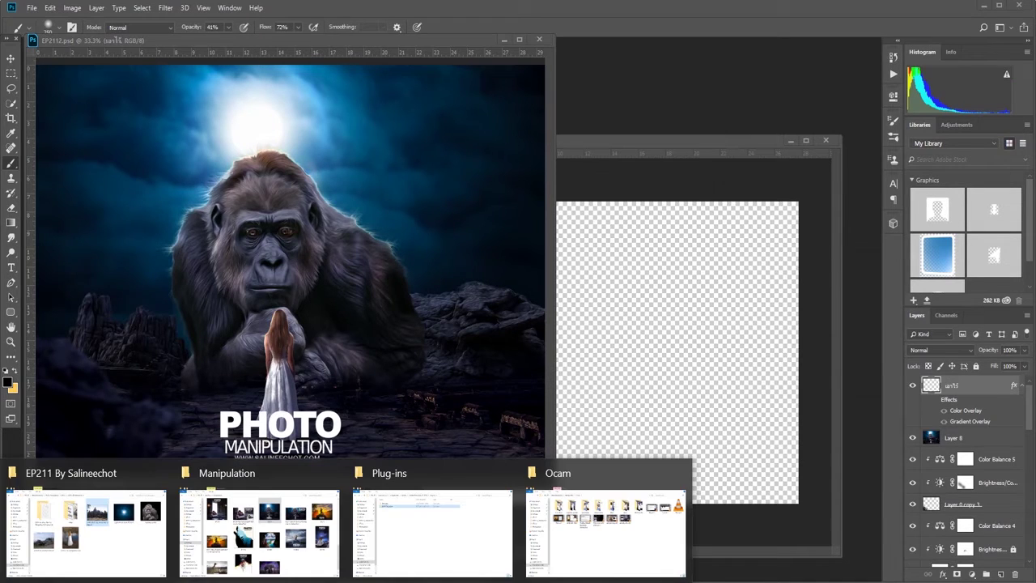
In the EP211 Explorer window, open the GREYCstoration filter folder and select GREY Cstoration x64.
click(105, 564)
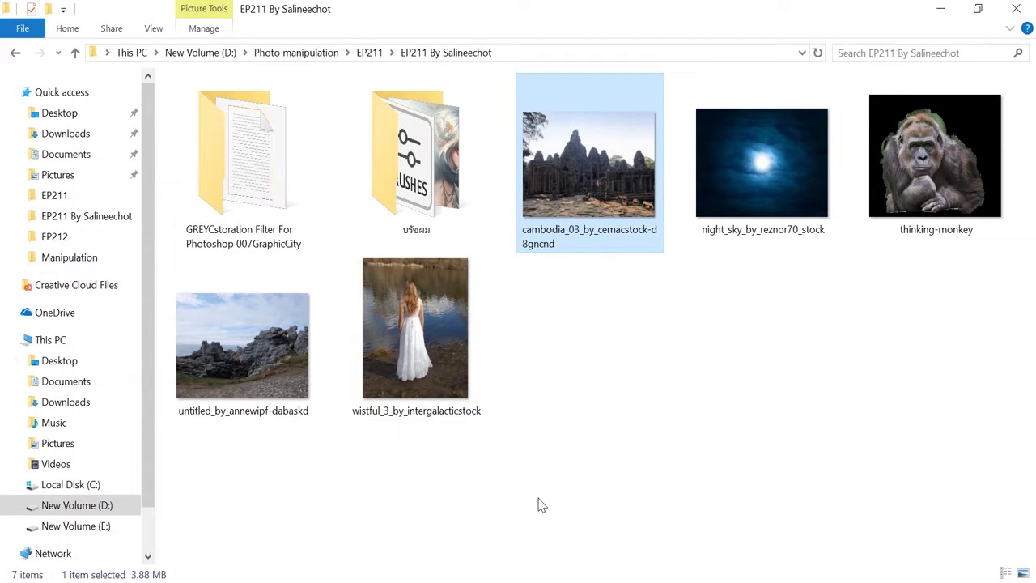
double_click(238, 197)
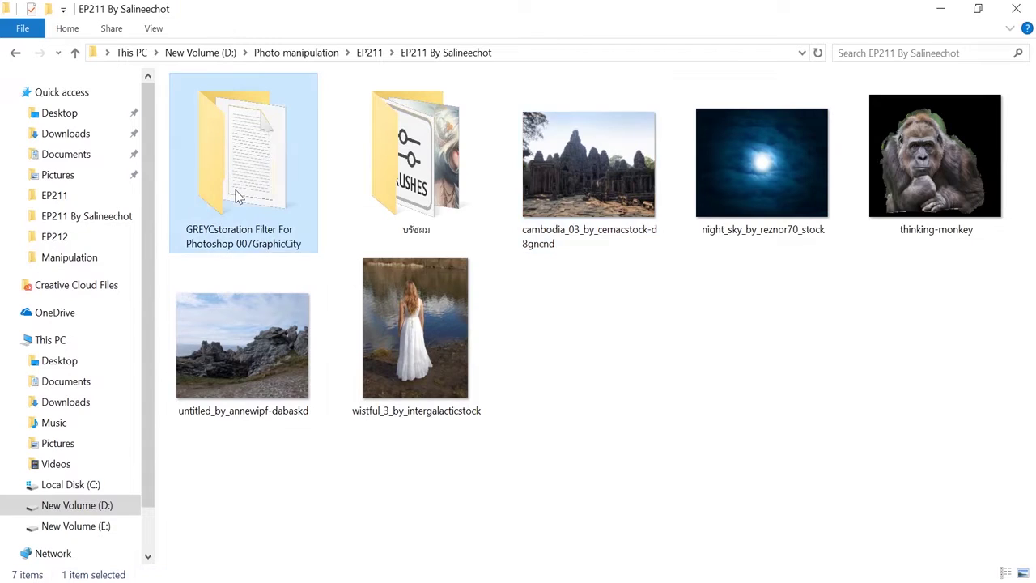
click(261, 115)
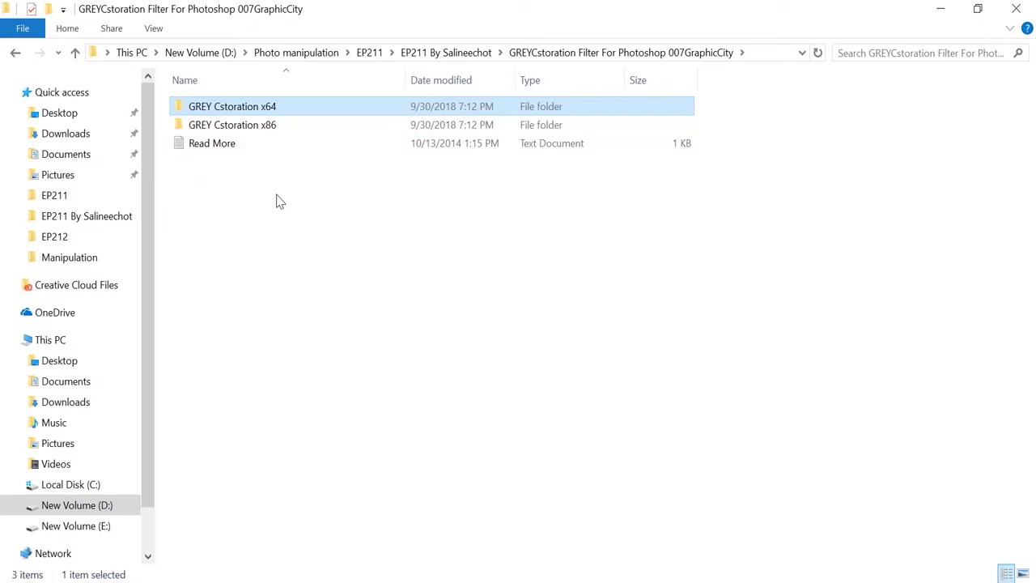
Rename the GREY Cstoration x64 folder to 'GREY Cstoration' by removing ' x64'.
click(282, 108)
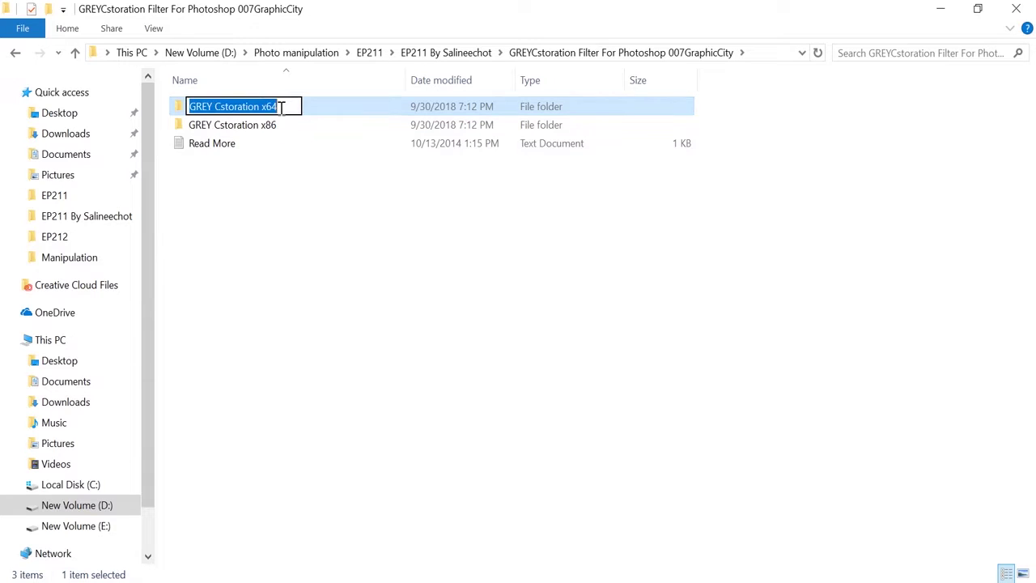
key(Return)
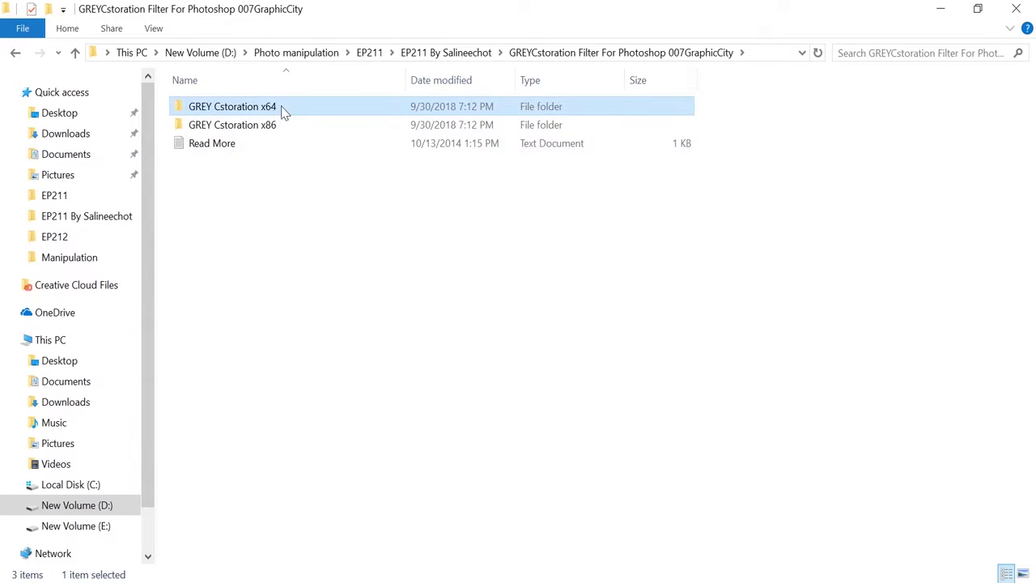
double_click(273, 111)
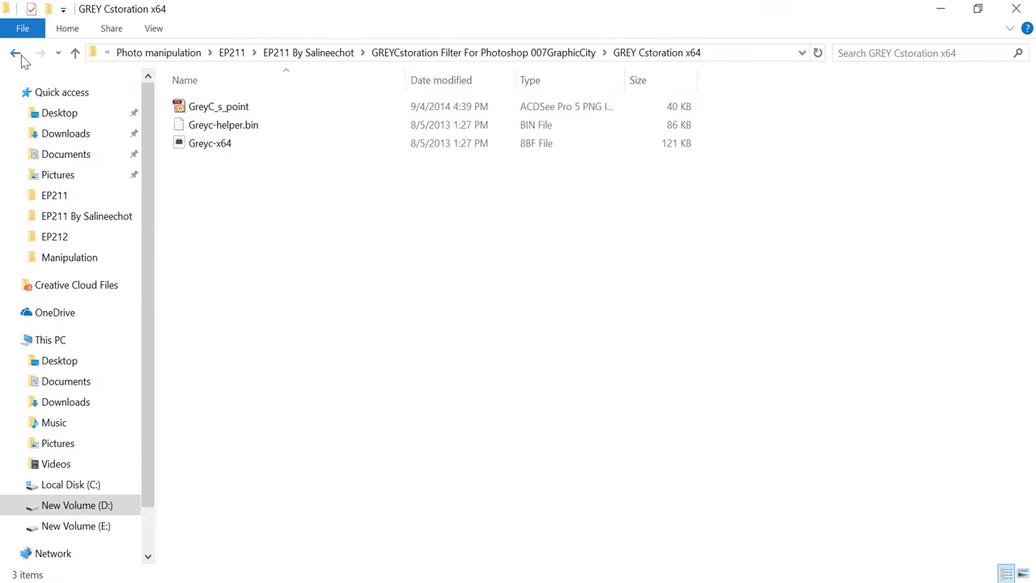
click(15, 52)
click(264, 110)
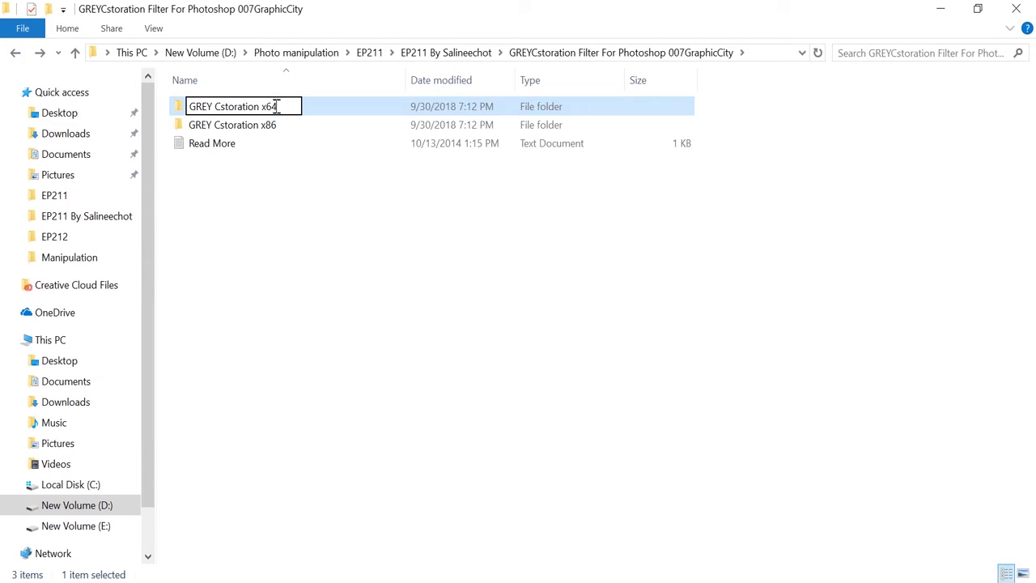
key(BackSpace)
key(BackSpace)
key(BackSpace)
key(BackSpace)
key(Return)
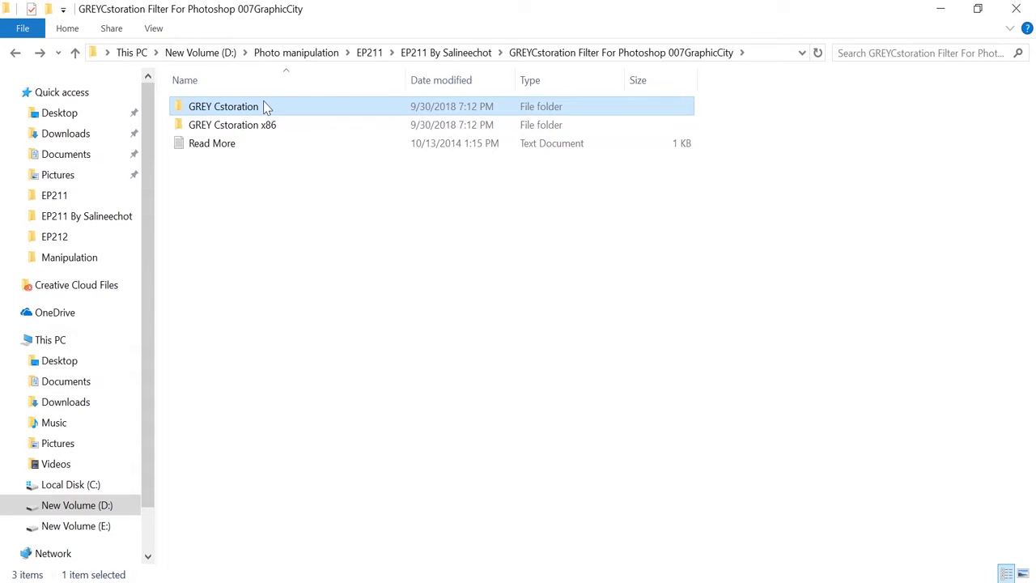
Open C:\Program Files\Adobe\Adobe Photoshop CC 2018\Plug-ins to confirm the GREY Cstoration filter.
right_click(82, 490)
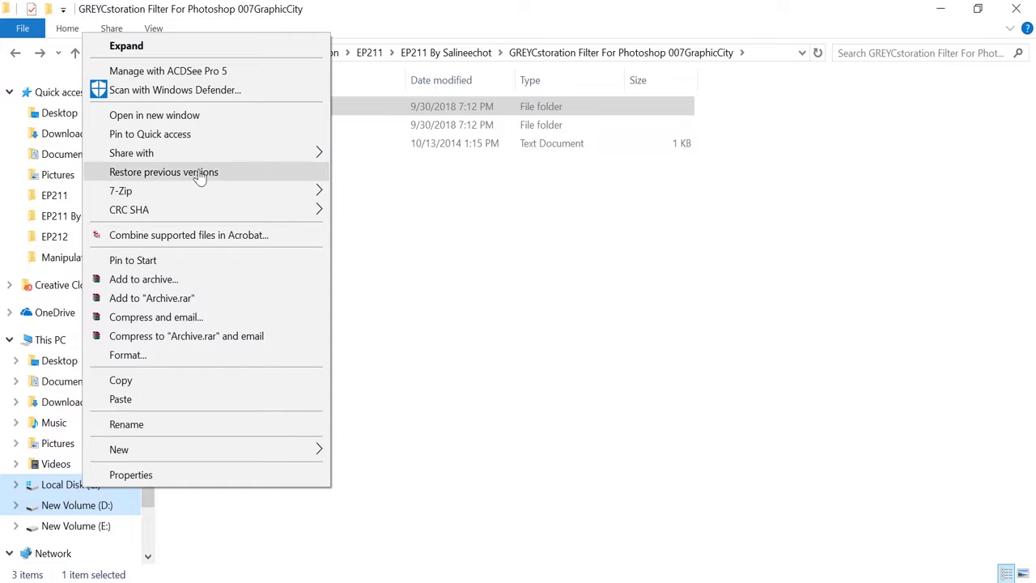
click(195, 118)
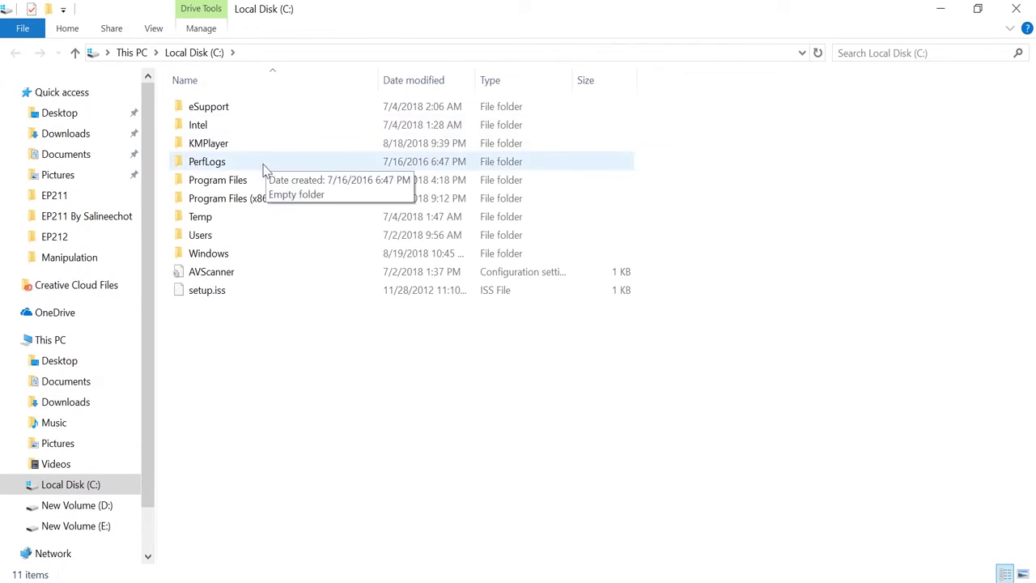
double_click(248, 183)
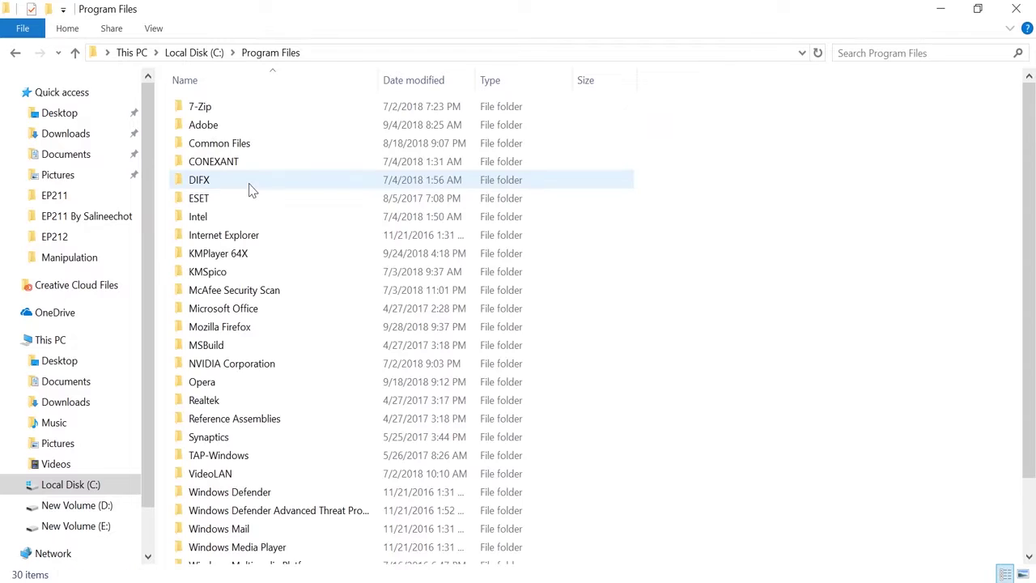
double_click(247, 127)
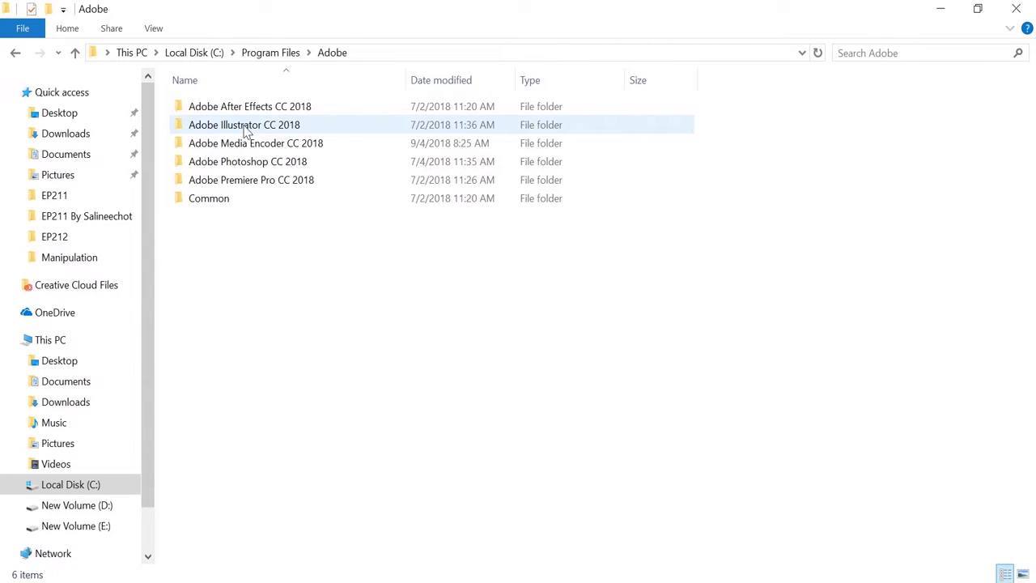
double_click(268, 163)
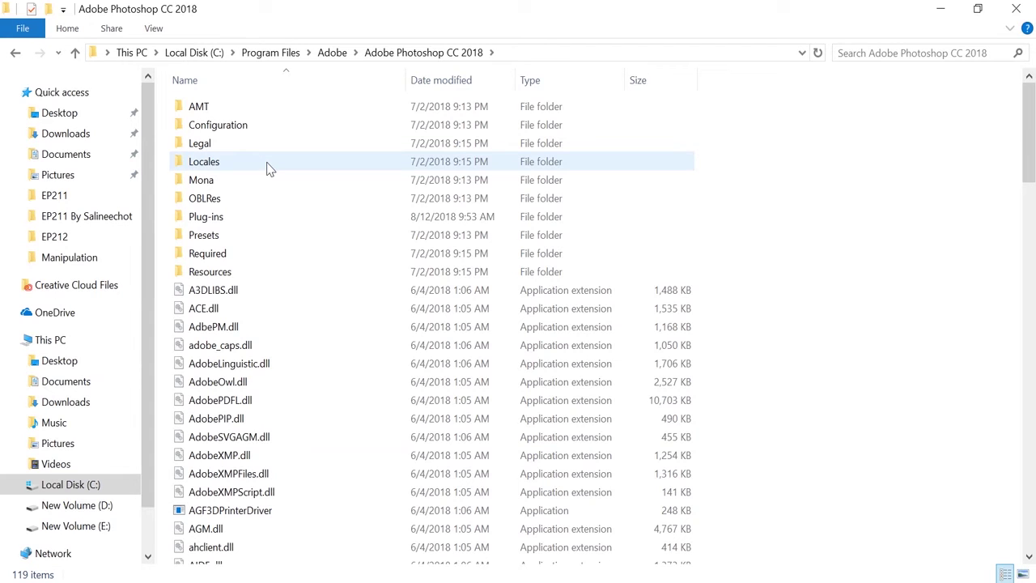
double_click(254, 217)
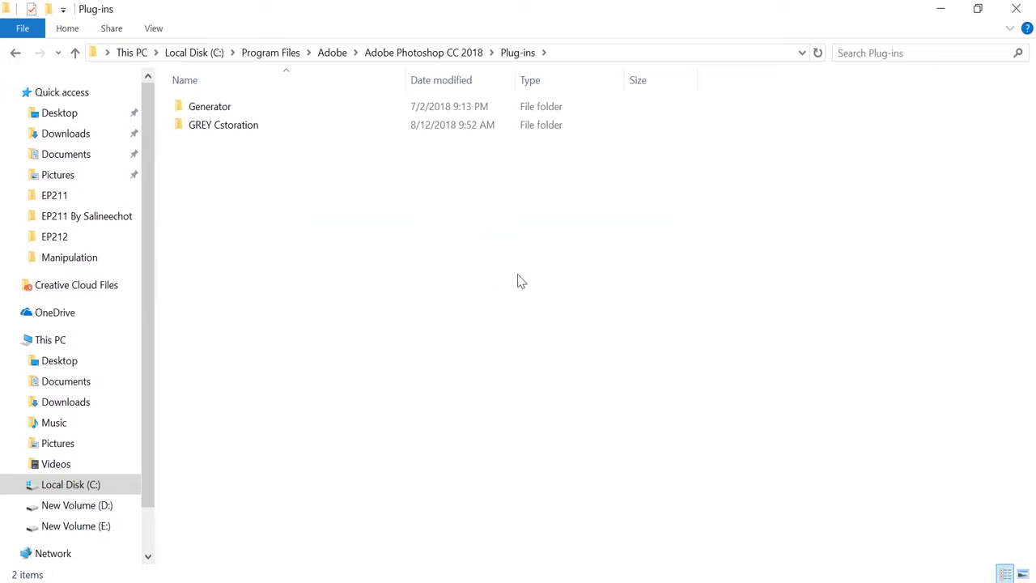
Close the Plug-ins window, return to the EP211 images folder, and go back to Photoshop.
click(1016, 9)
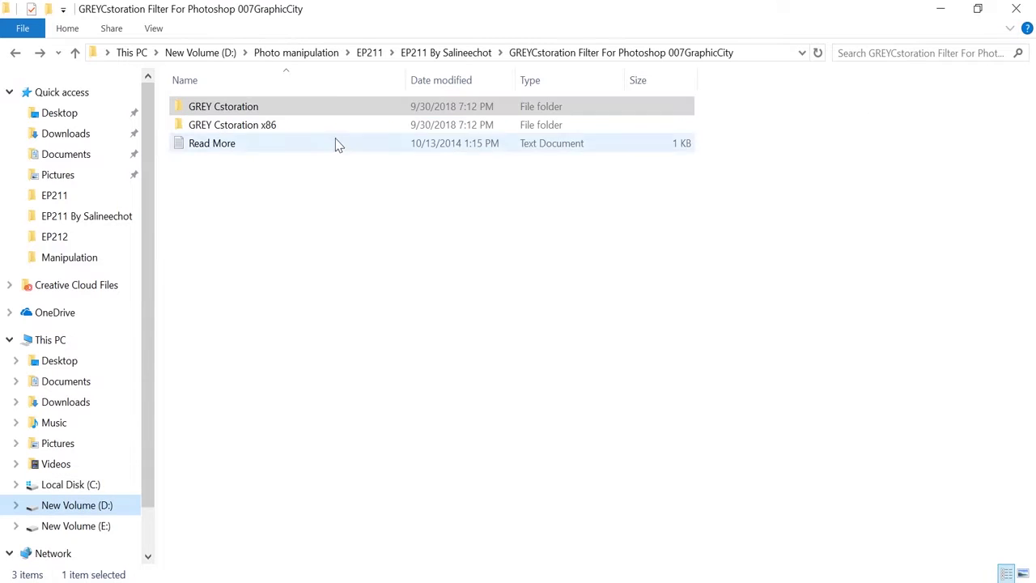
click(15, 52)
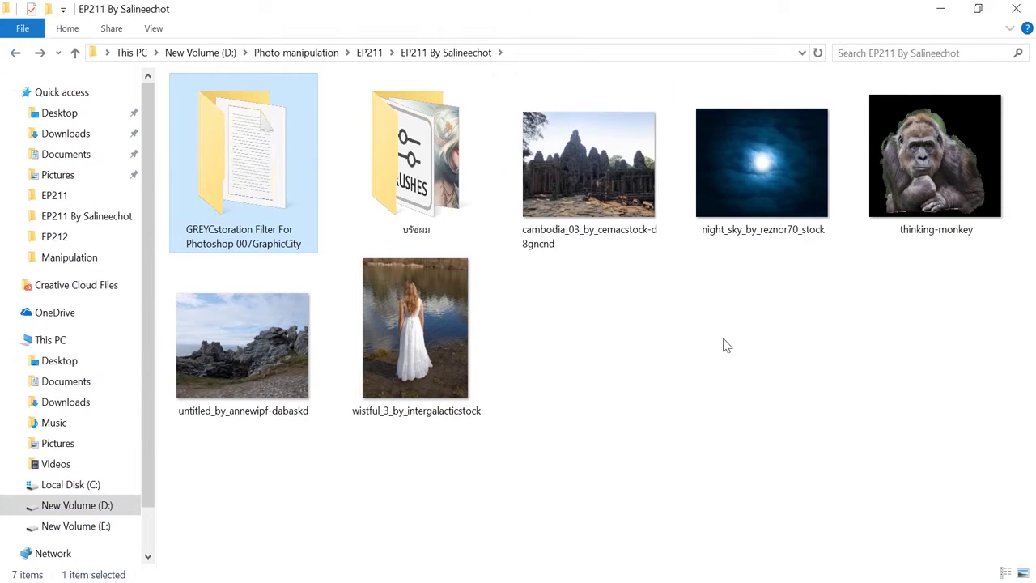
click(706, 379)
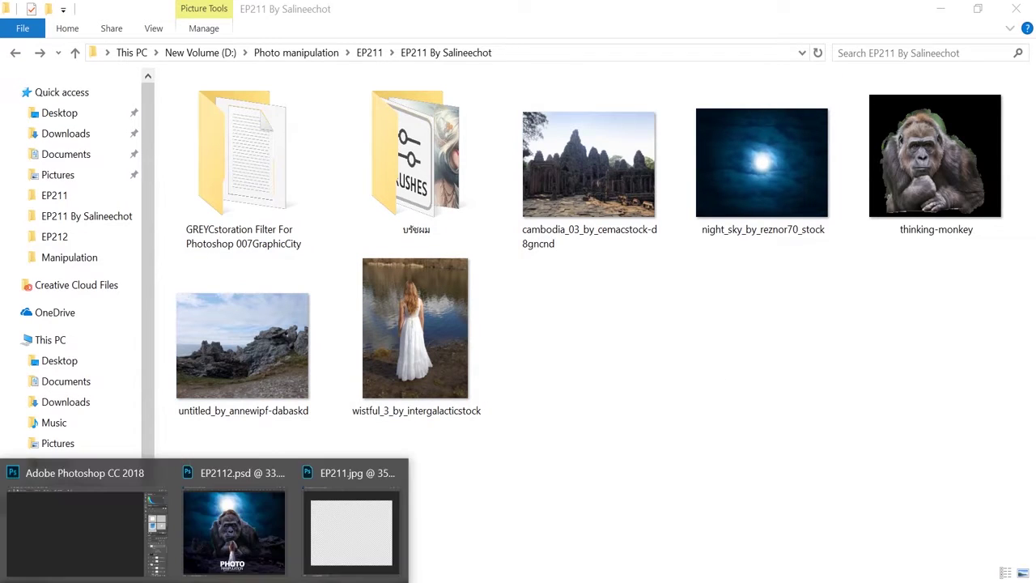
click(227, 553)
Check EP211.jpg's Image Size of 2000 × 1502 px, cancelling without changes.
click(627, 144)
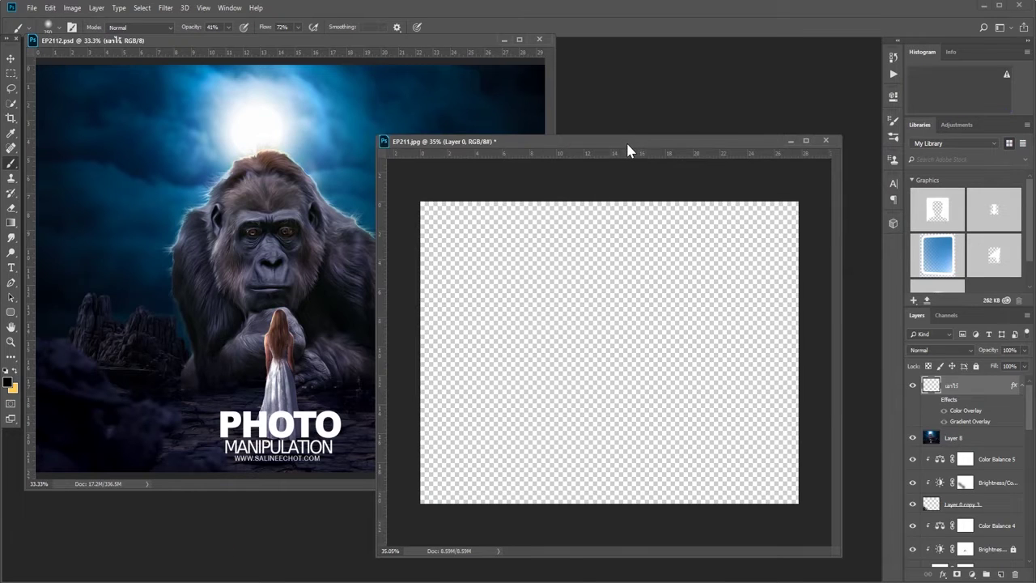
right_click(626, 142)
key(Escape)
key(ctrl+alt+i)
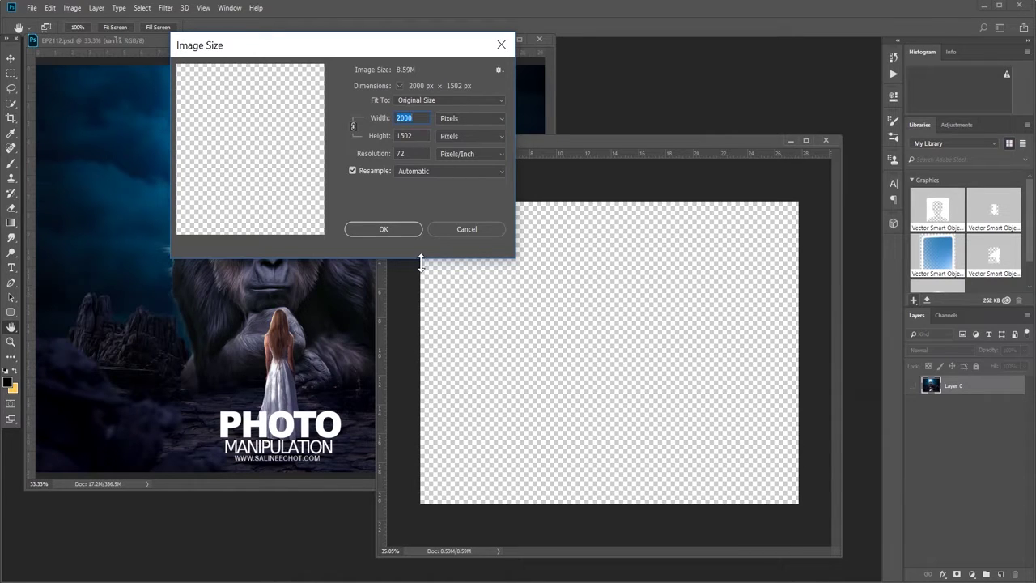
click(474, 231)
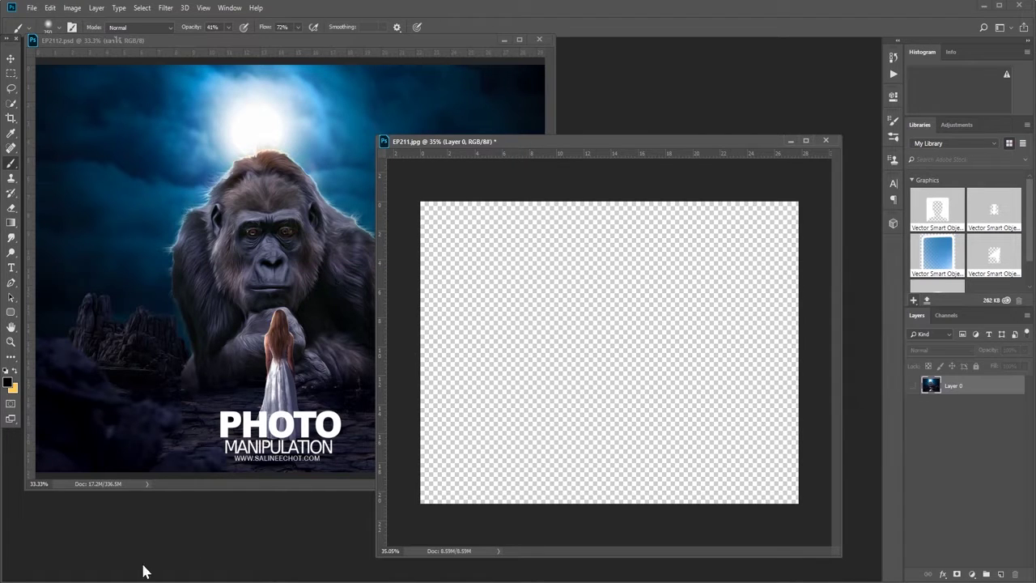
mouse_move(143, 572)
click(121, 537)
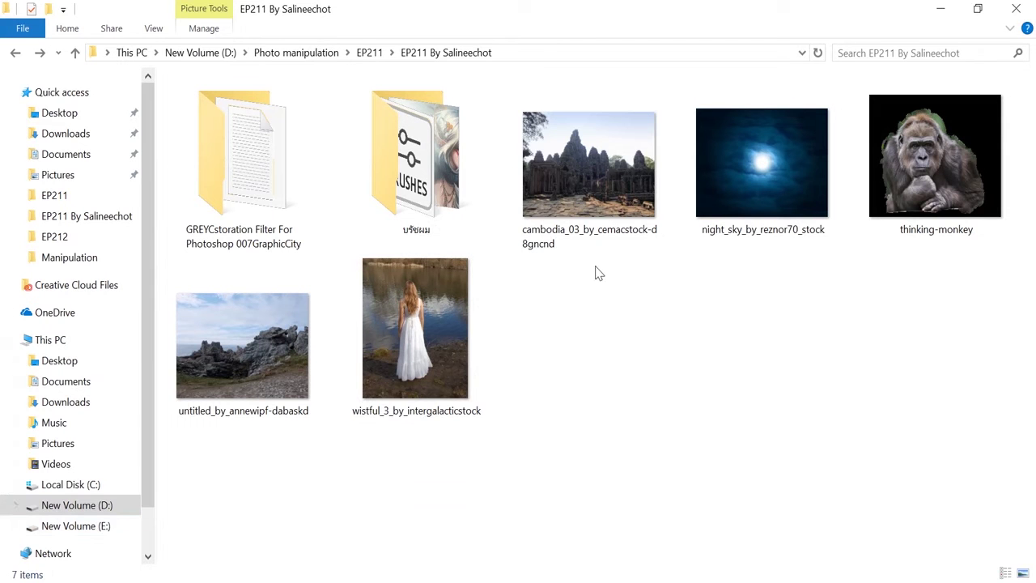
Open the Cambodia temple ruins photo and copy it into EP211 as Layer 1.
click(597, 200)
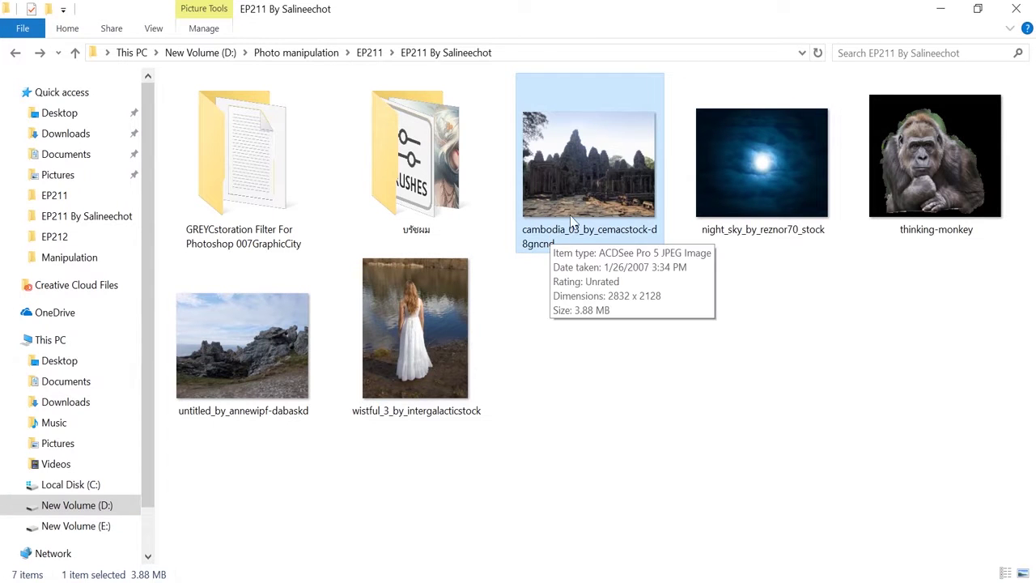
mouse_move(579, 179)
mouse_down()
mouse_move(120, 543)
mouse_move(62, 49)
mouse_up()
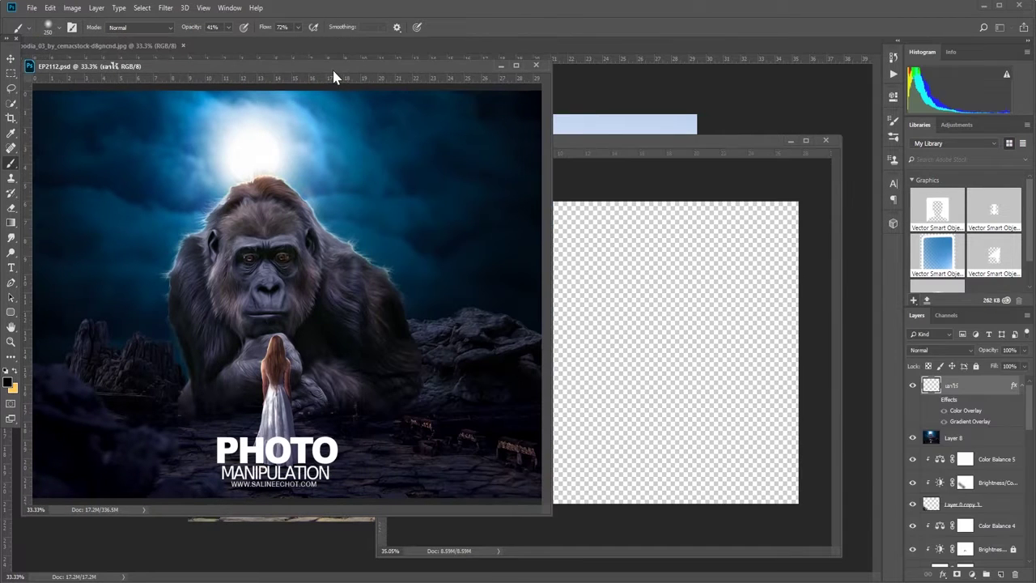
drag(342, 45, 166, 46)
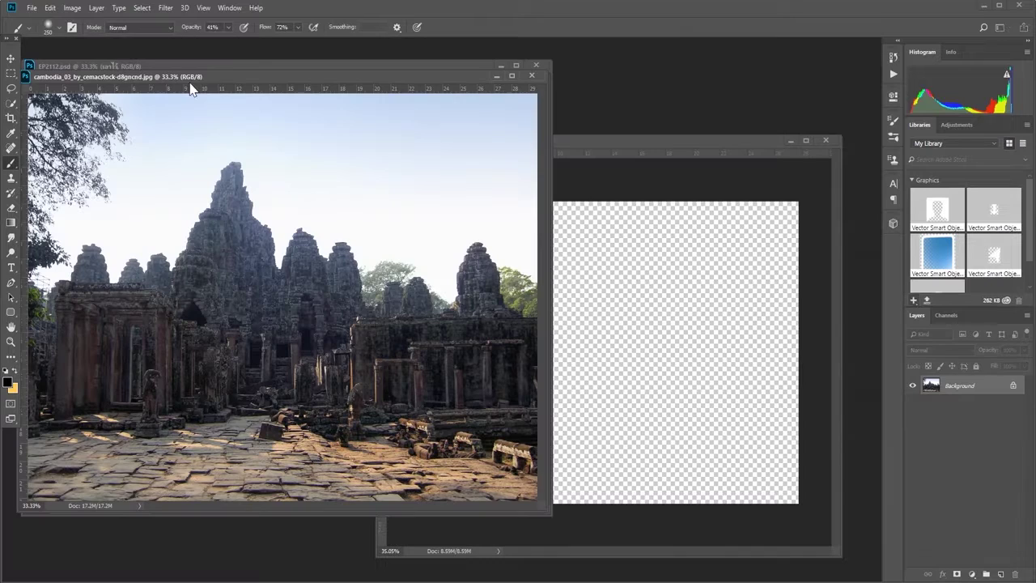
click(10, 58)
drag(199, 78, 249, 67)
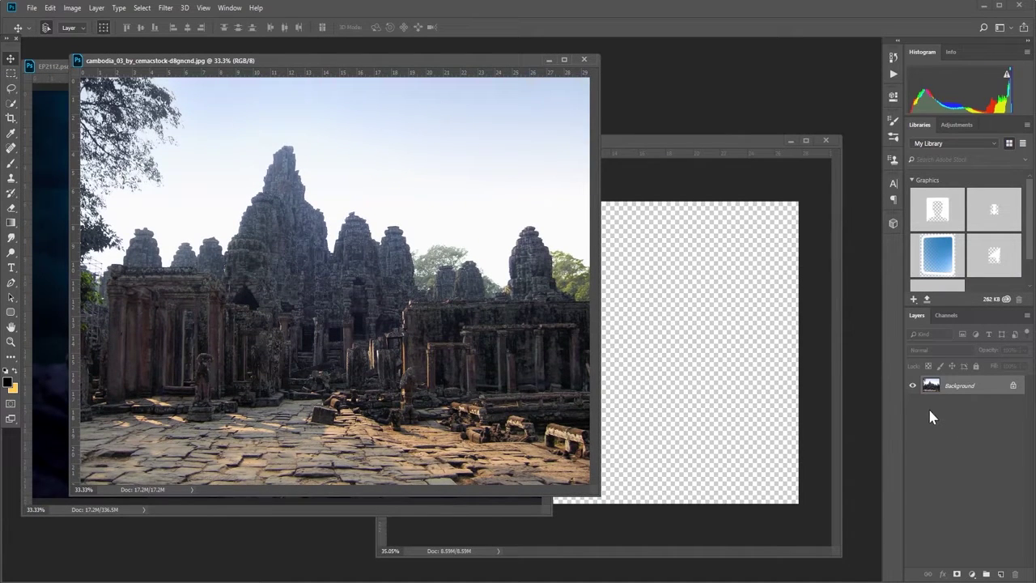
mouse_move(418, 219)
mouse_down()
mouse_move(594, 293)
mouse_move(645, 399)
mouse_up()
Scale the temple layer down to fit the canvas, reposition it, and add a layer mask.
key(ctrl+t)
key(ctrl+0)
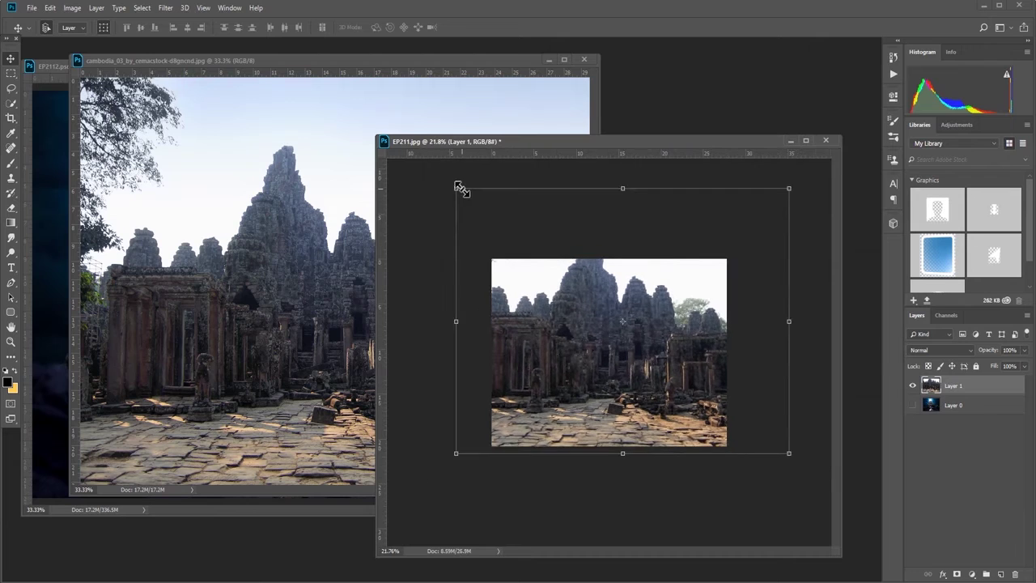
drag(457, 188, 478, 209)
drag(539, 257, 542, 279)
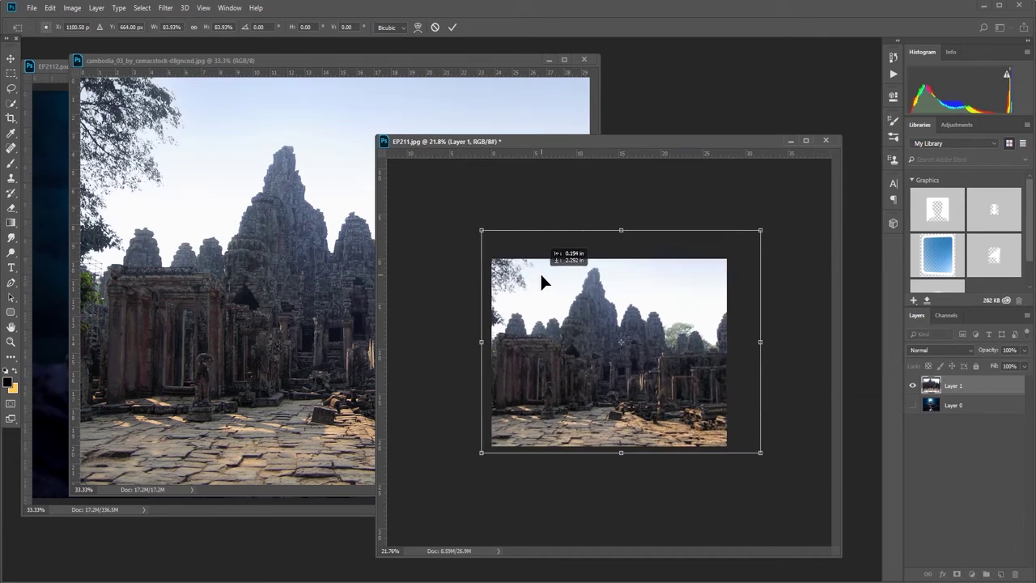
click(452, 27)
drag(620, 289, 620, 307)
key(ctrl+t)
key(ctrl+0)
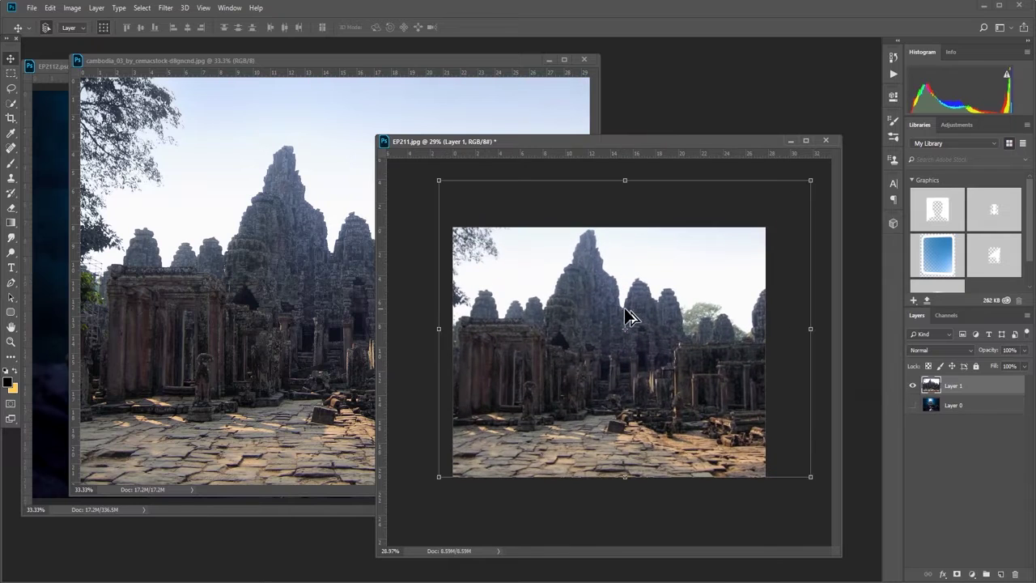
click(958, 574)
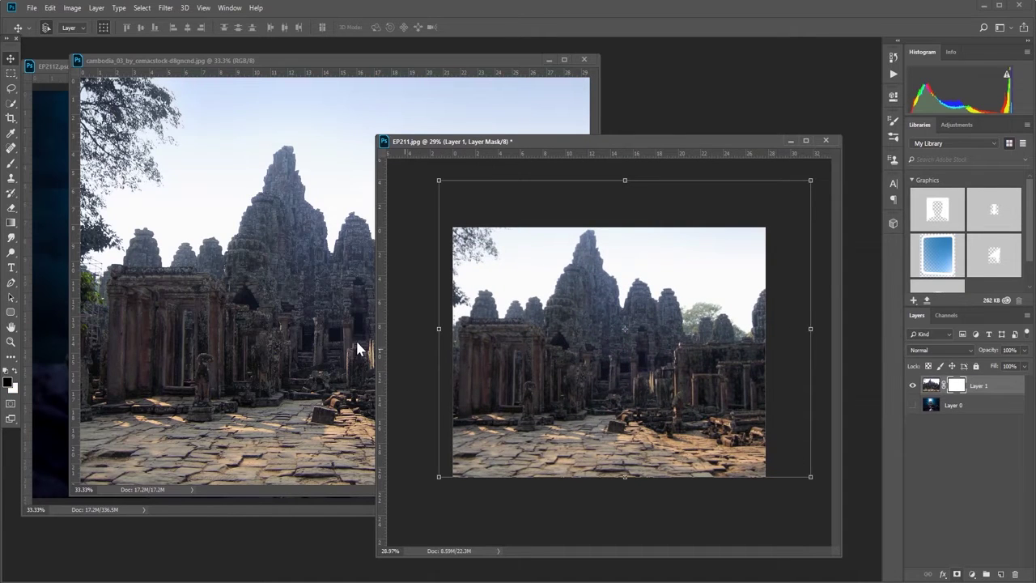
Draw a gradient on Layer 1's mask so the top fades out above the stone ground.
click(11, 224)
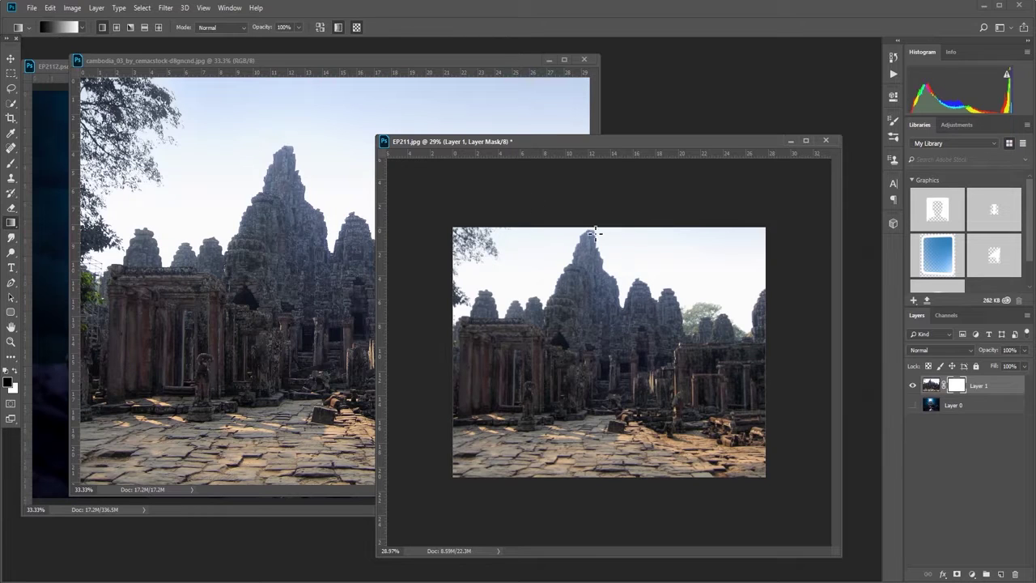
drag(598, 387, 600, 405)
drag(600, 356, 606, 427)
mouse_move(606, 371)
mouse_down()
mouse_move(604, 417)
mouse_move(604, 403)
mouse_up()
scroll(610, 385, up, 2)
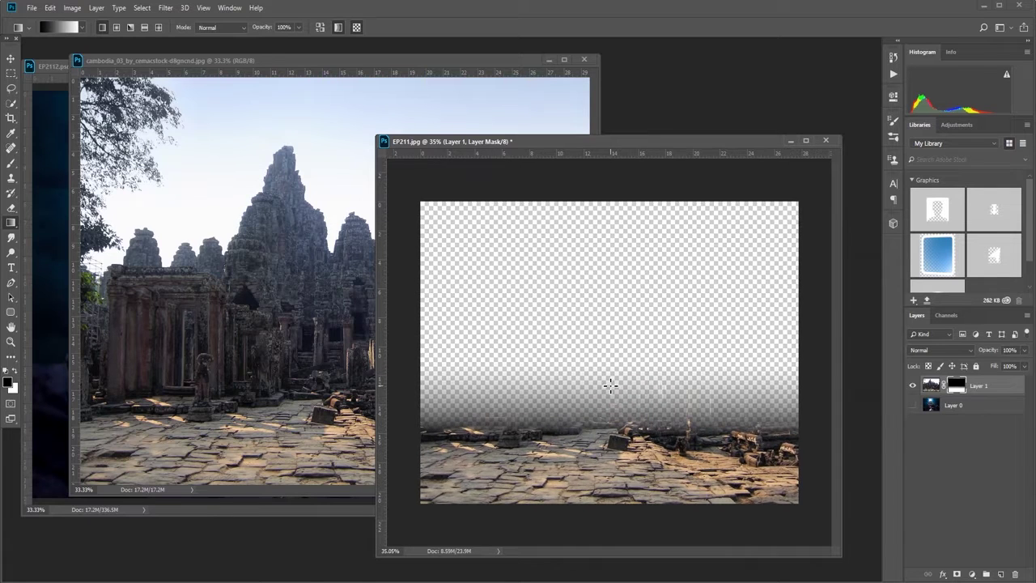
Nudge the ruins layer into place and close the original temple photo.
click(10, 58)
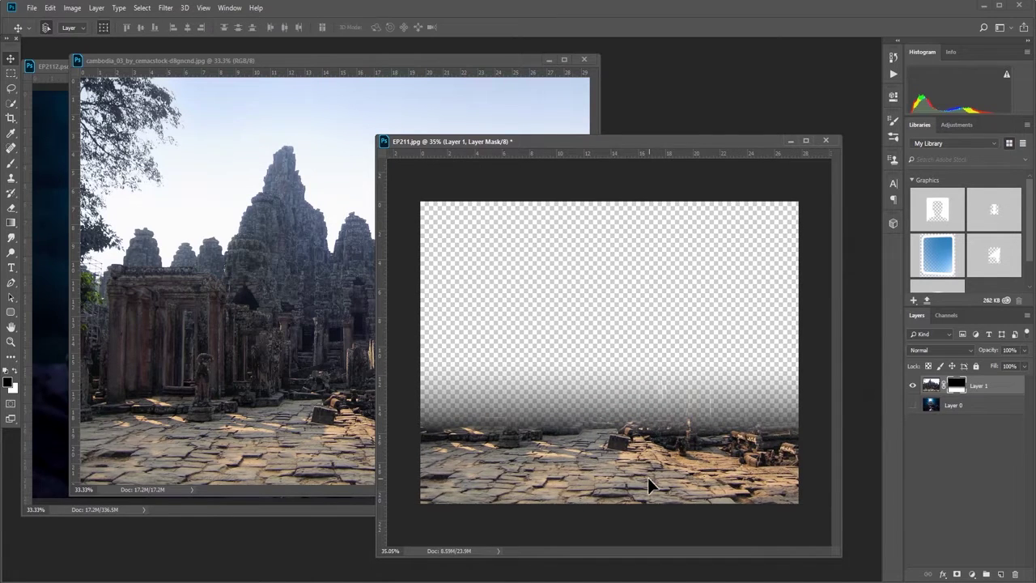
drag(648, 478, 654, 490)
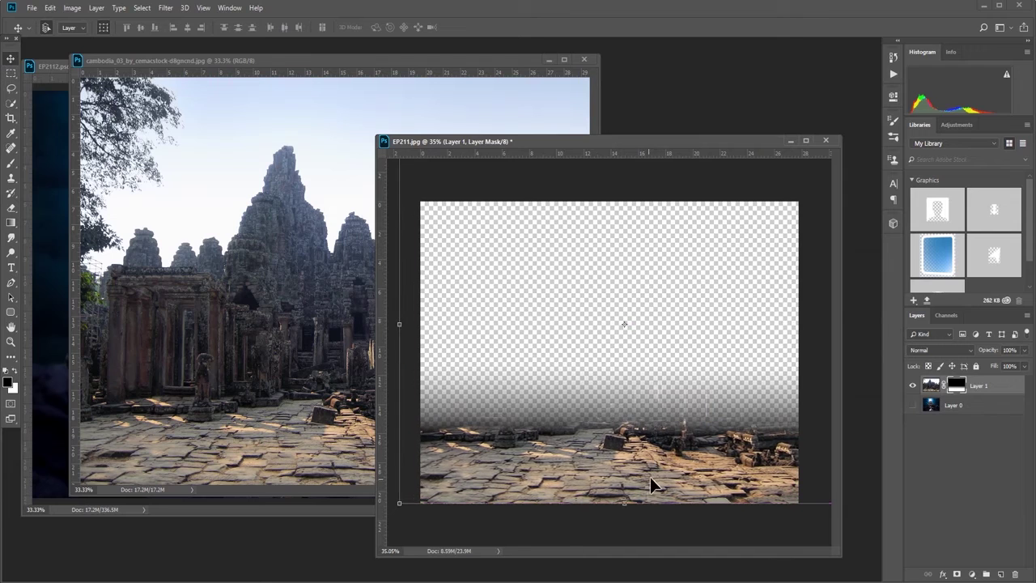
click(292, 311)
click(584, 60)
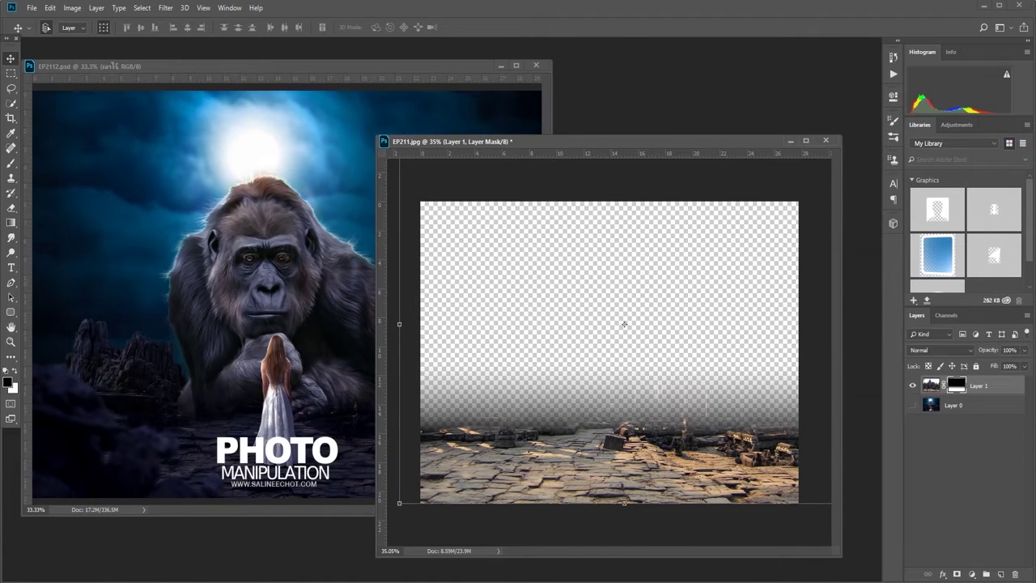
click(88, 530)
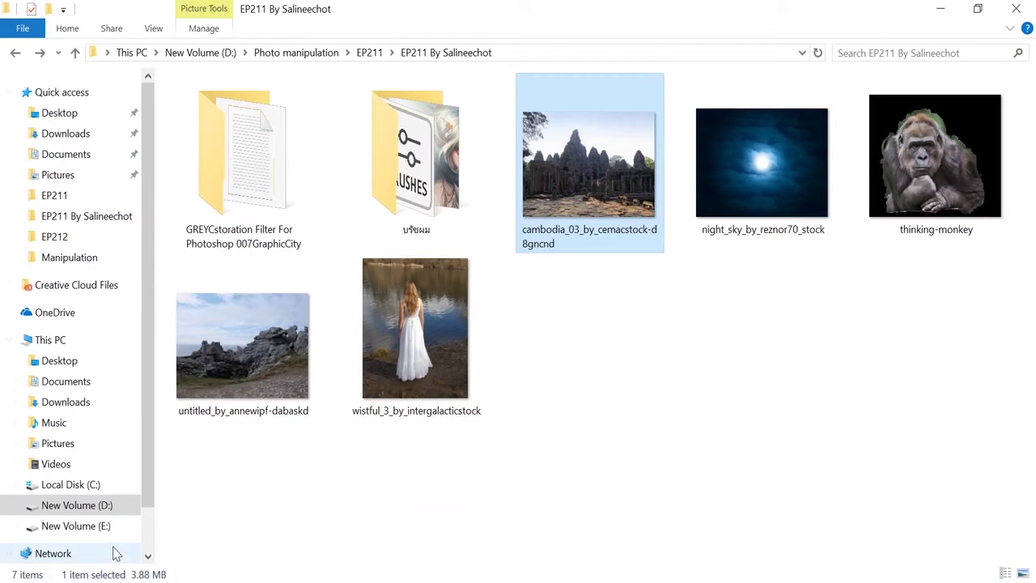
Open the rocky coast and night sky photos, and drop the night sky into EP211.
click(251, 354)
ctrl+click(770, 191)
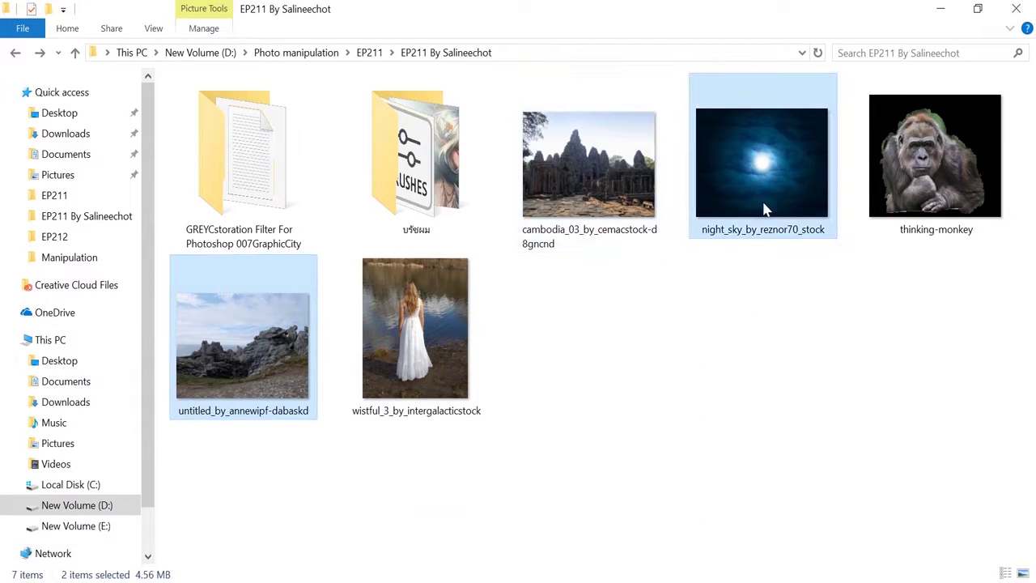
mouse_move(770, 191)
mouse_down()
mouse_move(197, 510)
mouse_move(111, 534)
mouse_move(101, 103)
mouse_up()
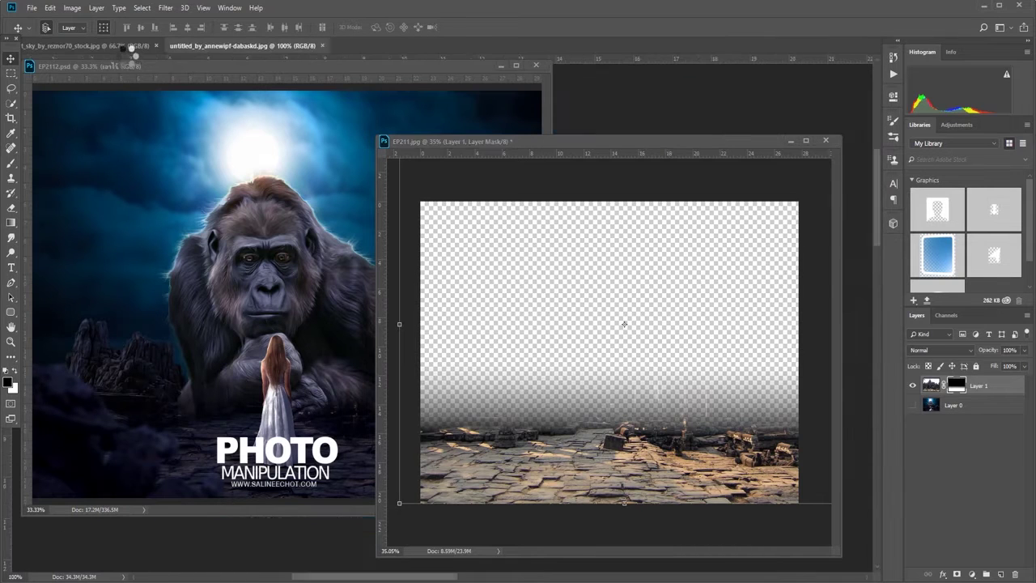
drag(120, 50, 181, 143)
drag(270, 173, 657, 315)
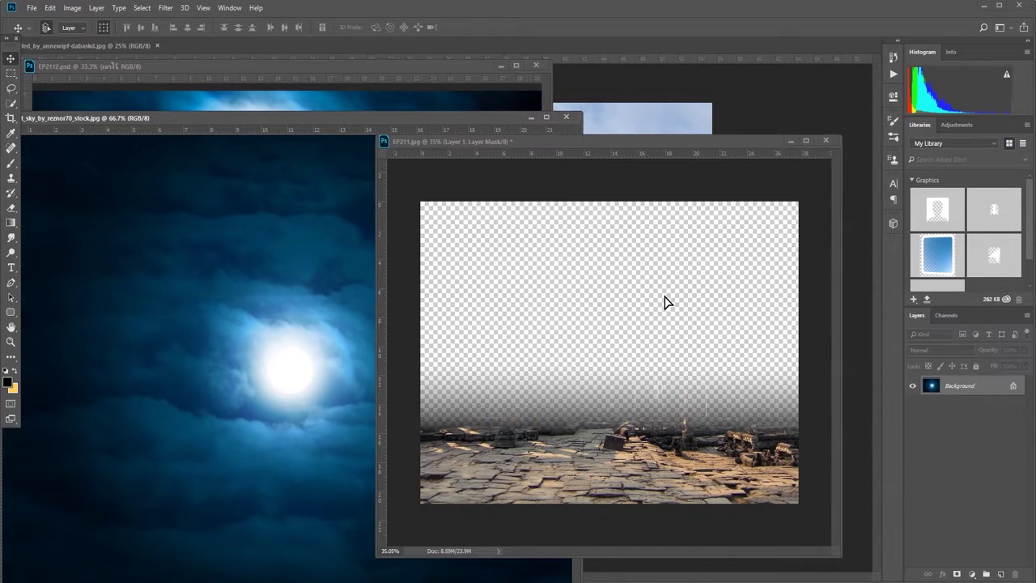
Move the sky Layer 2 below the ruins and enlarge it to fill the whole canvas.
drag(955, 387, 959, 430)
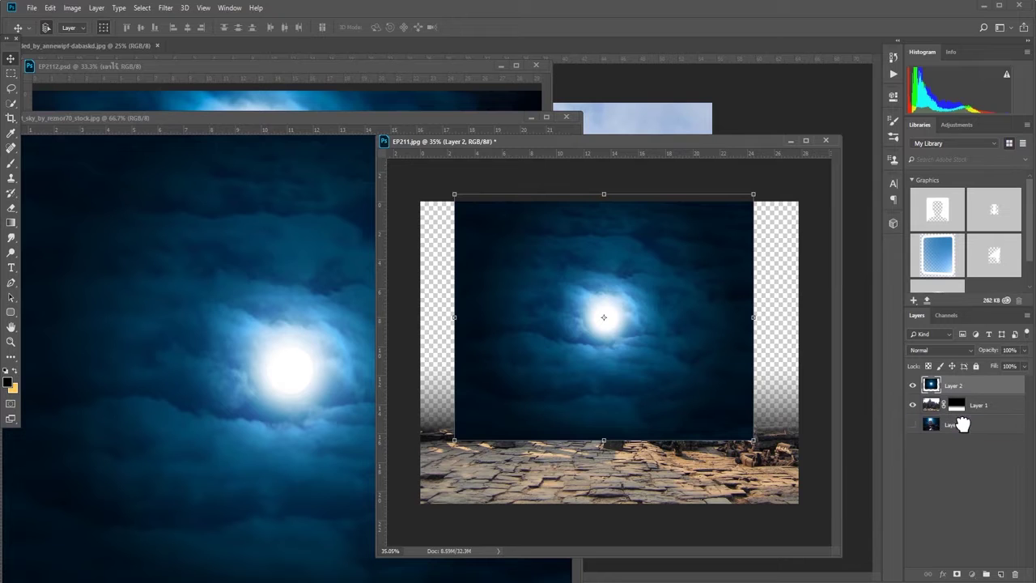
drag(750, 439, 811, 450)
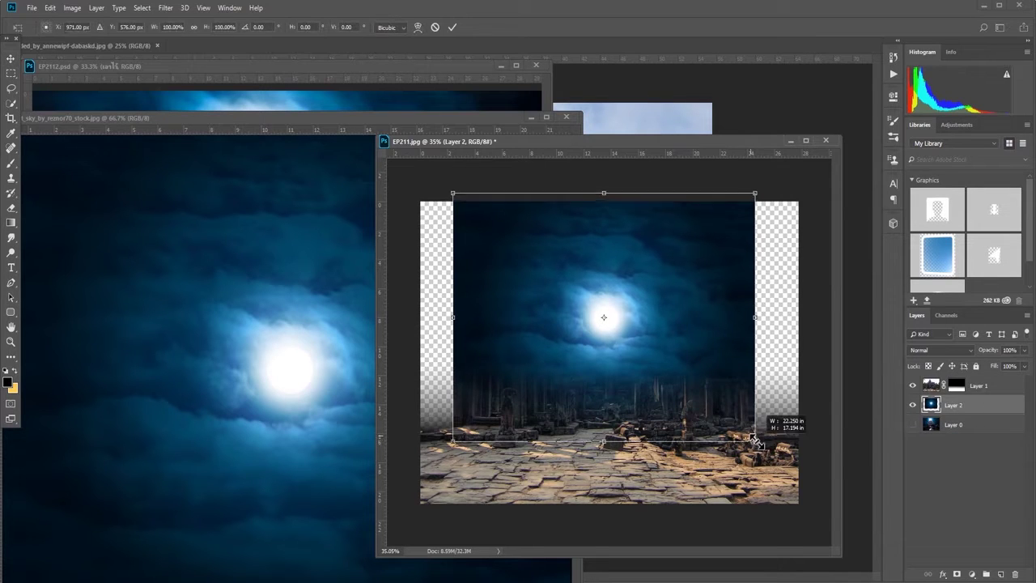
drag(742, 408, 740, 399)
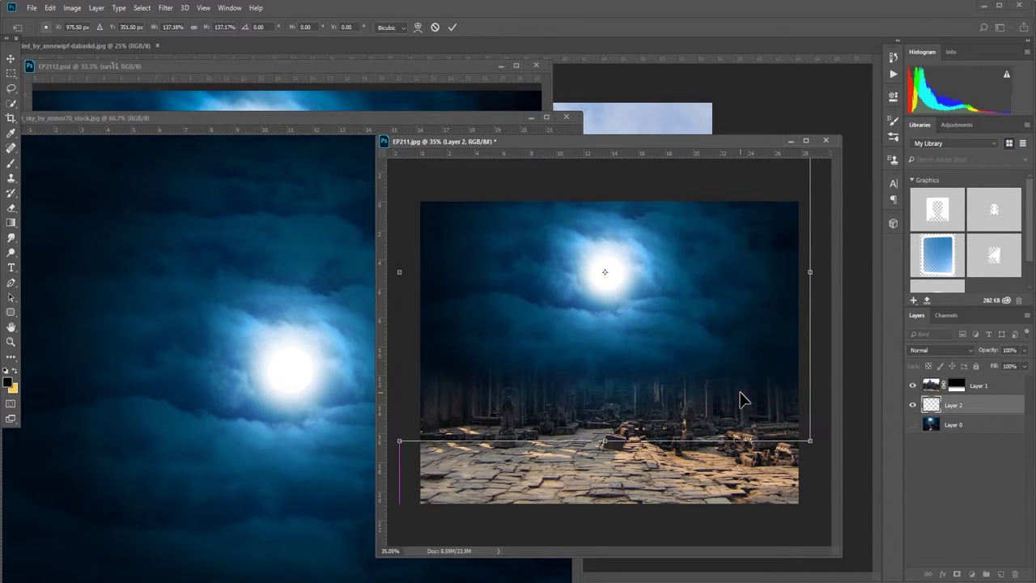
drag(808, 440, 823, 456)
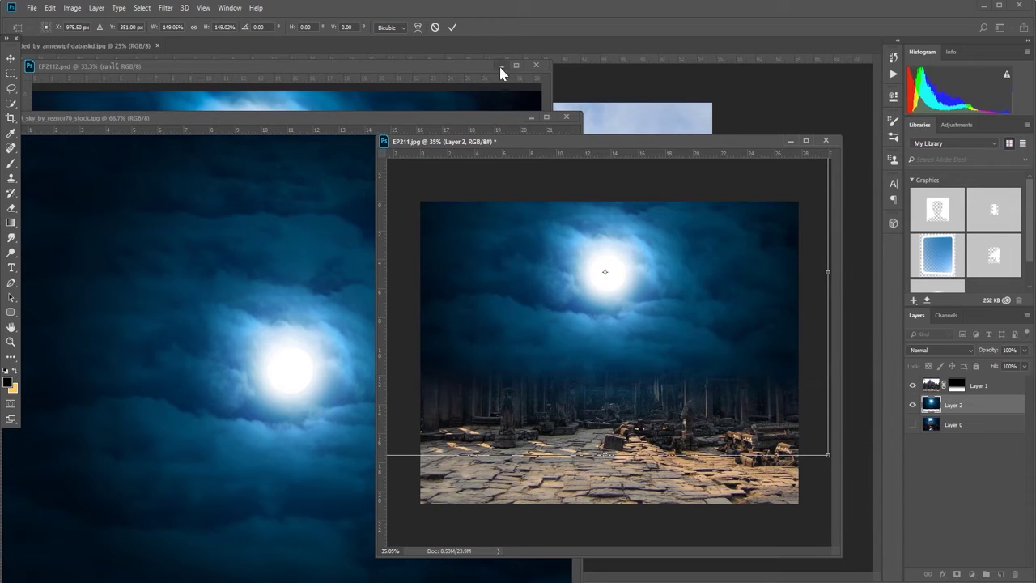
click(459, 29)
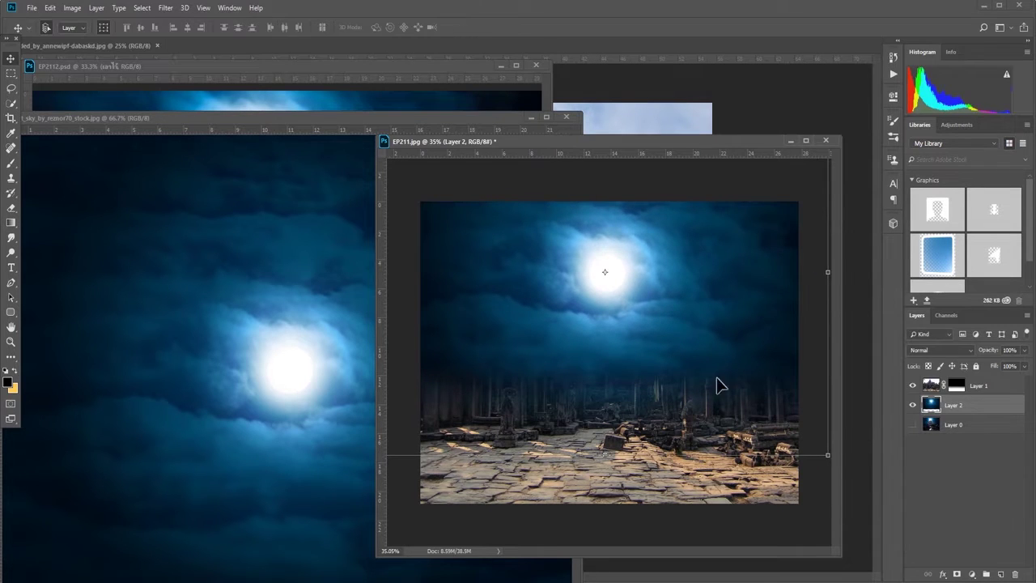
click(931, 387)
click(913, 386)
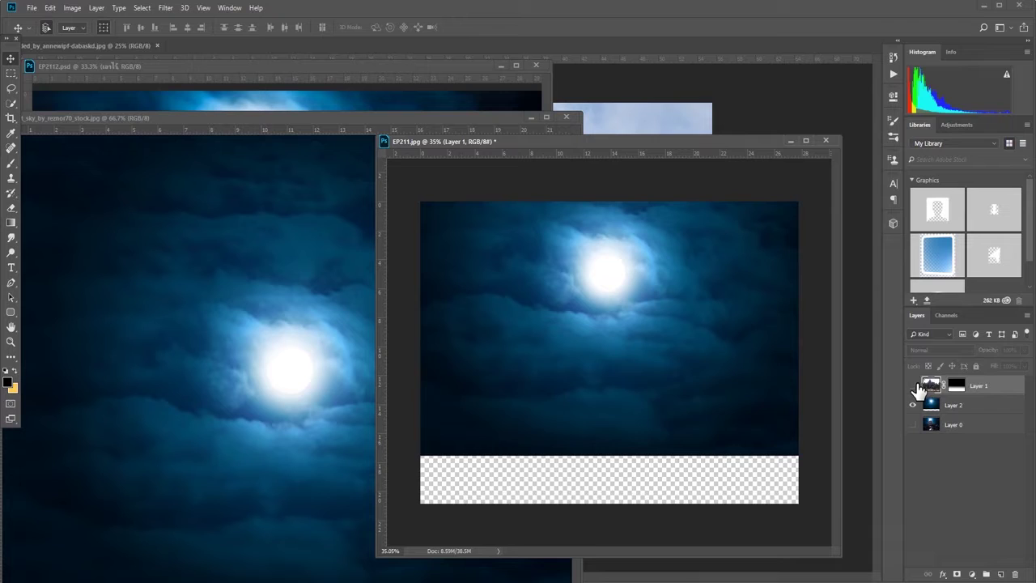
Target Layer 1's mask with a soft round Brush at 41% opacity.
click(957, 386)
click(11, 162)
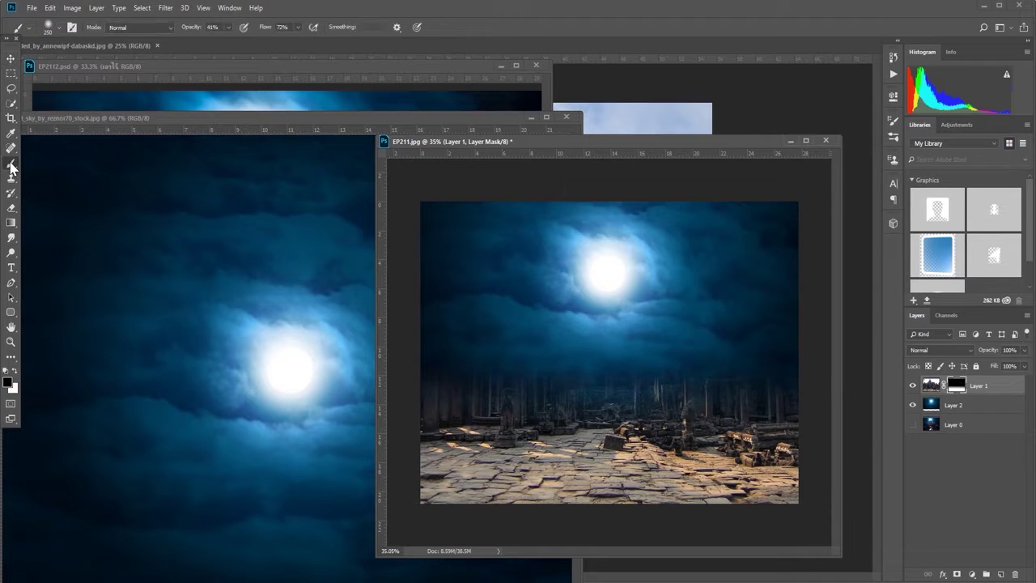
click(58, 31)
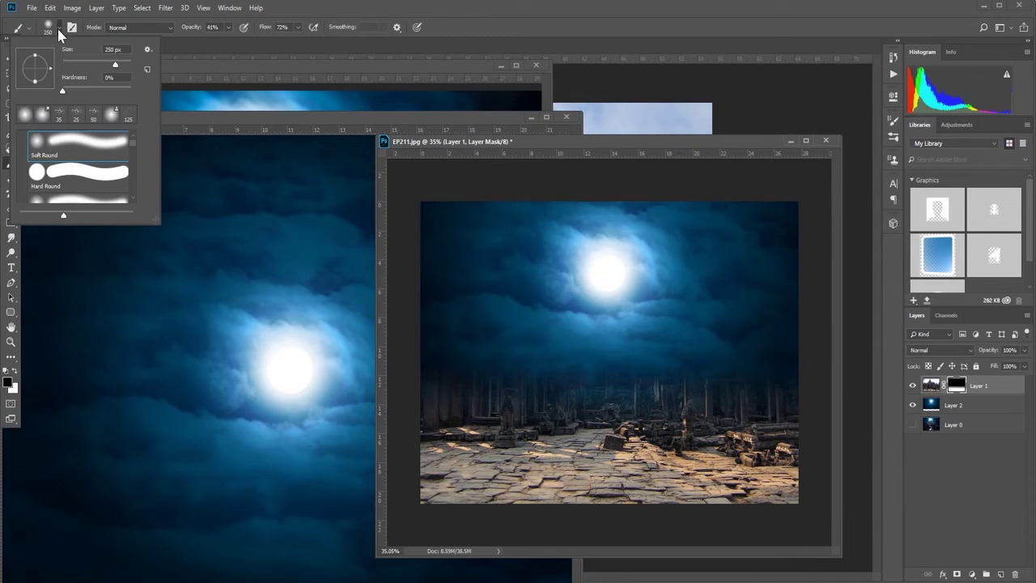
double_click(25, 114)
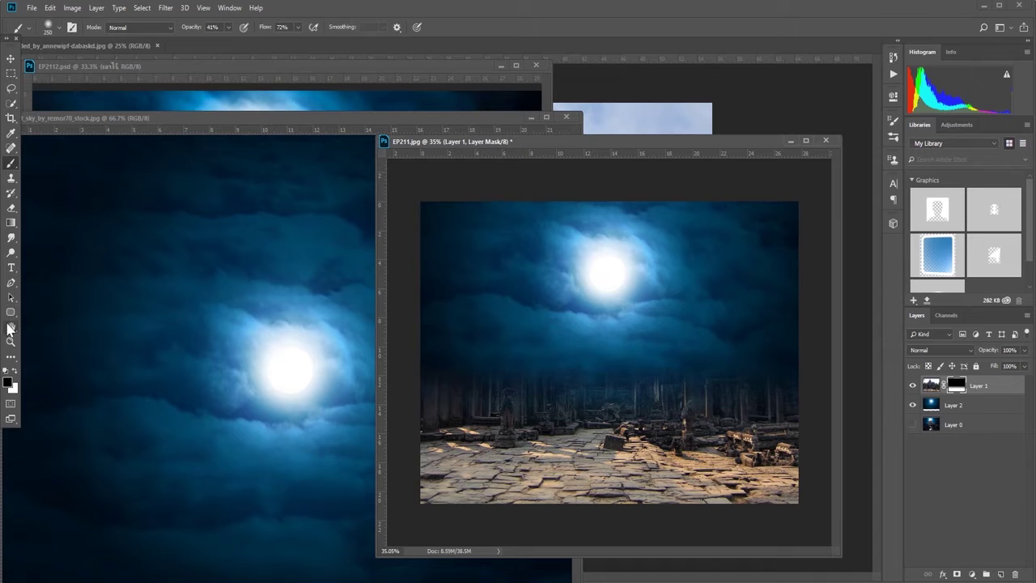
click(224, 27)
text(41)
key(Tab)
Paint black over the horizon ruins so the stone floor blends into the sky.
mouse_move(447, 398)
mouse_down()
mouse_move(523, 384)
mouse_move(513, 412)
mouse_move(420, 414)
mouse_move(617, 391)
mouse_move(596, 412)
mouse_move(739, 389)
mouse_move(733, 408)
mouse_move(733, 386)
mouse_up()
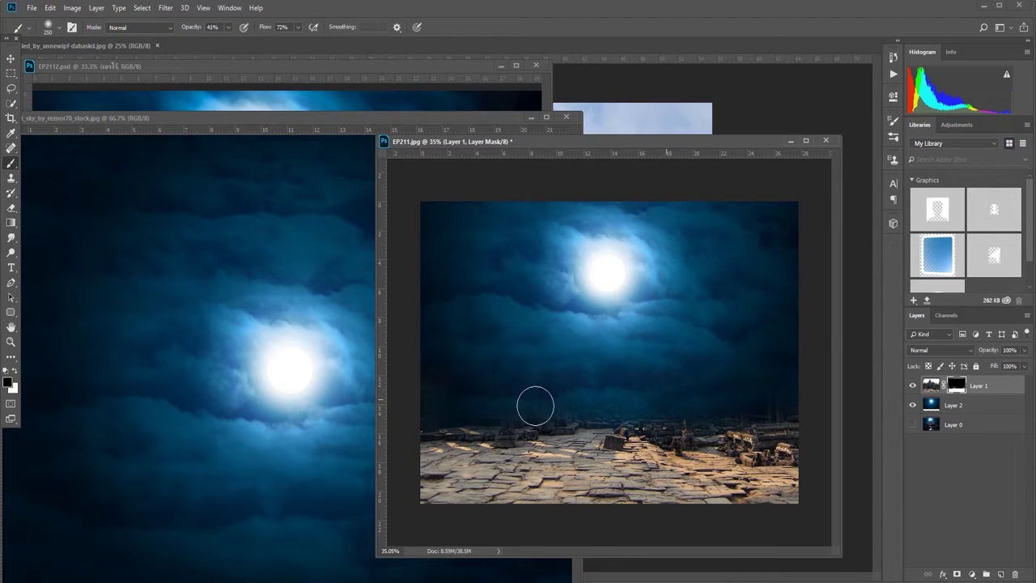
drag(534, 404, 537, 409)
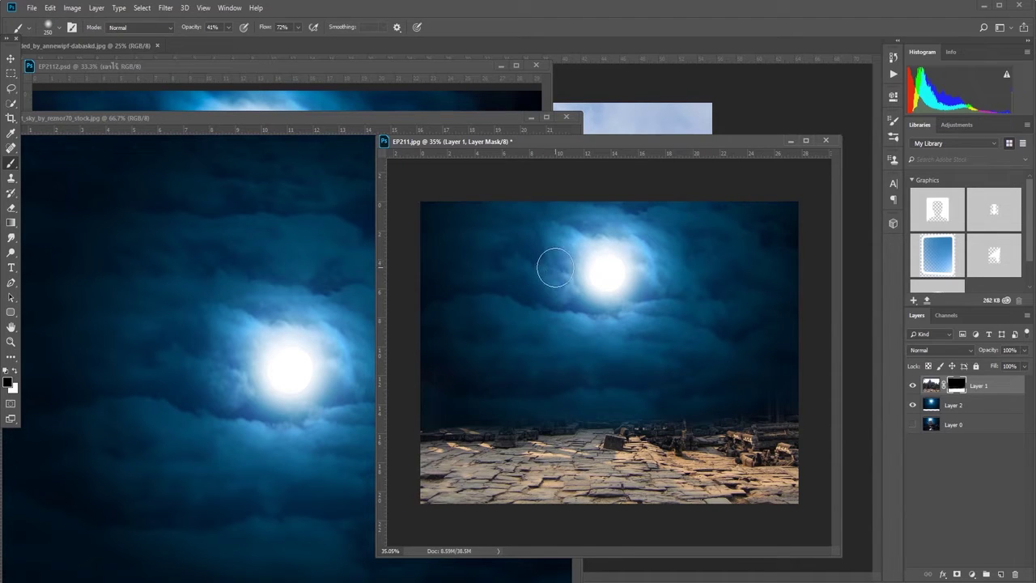
key(ctrl+Tab)
Close the night sky photo, float the rocky coast window, and unlock its background as Layer 0.
key(ctrl+w)
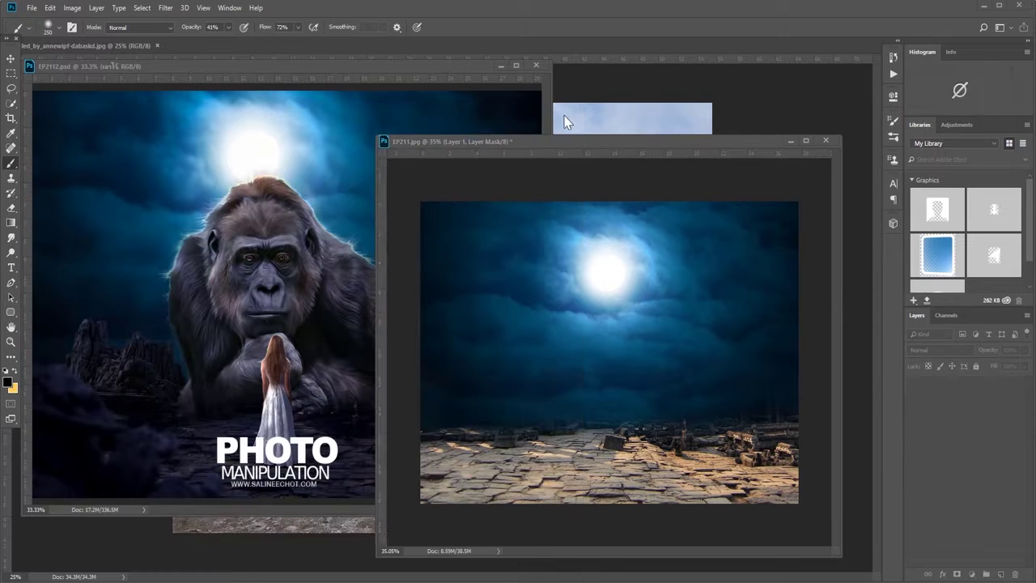
drag(72, 45, 76, 96)
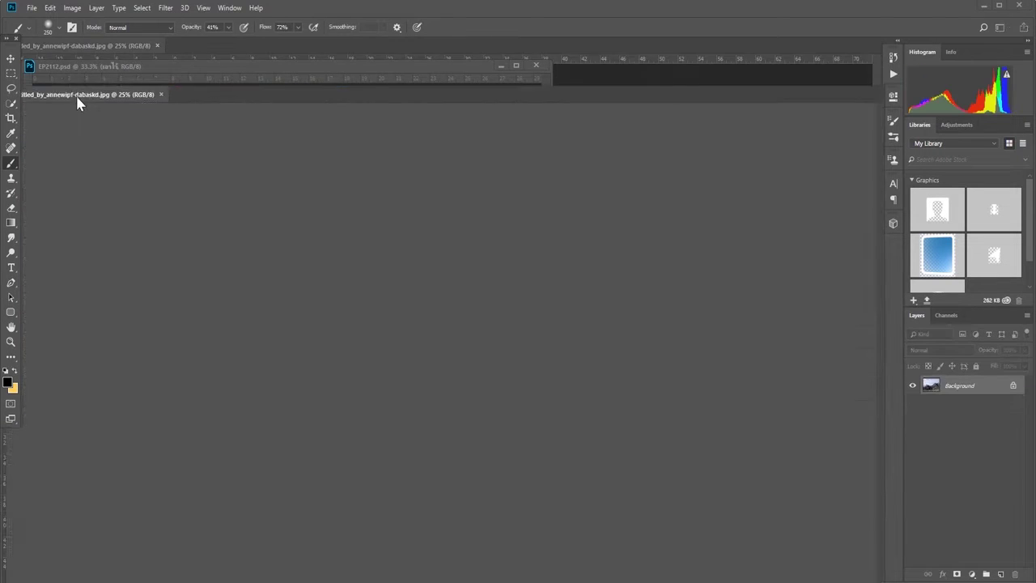
drag(270, 99, 298, 64)
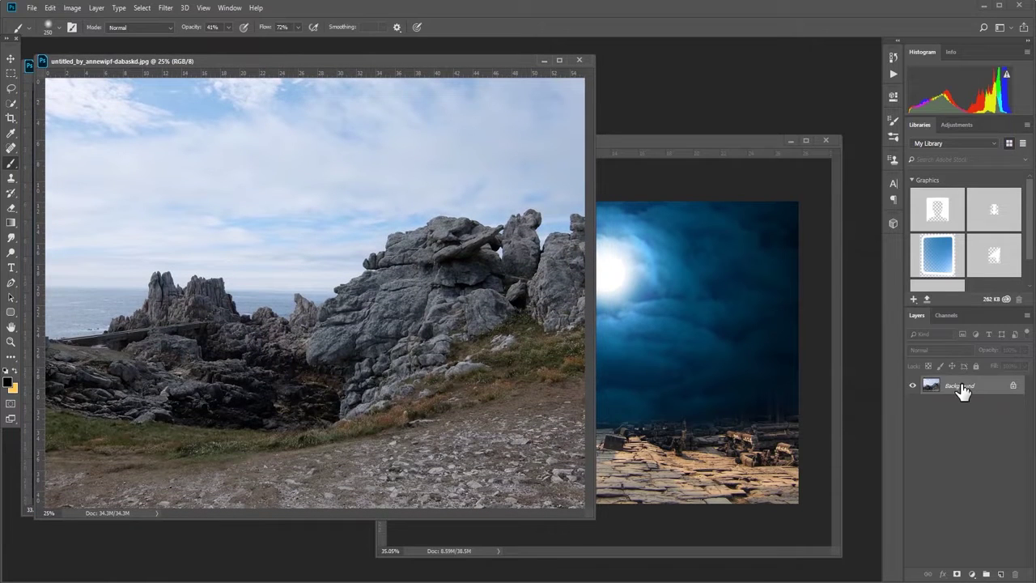
double_click(959, 386)
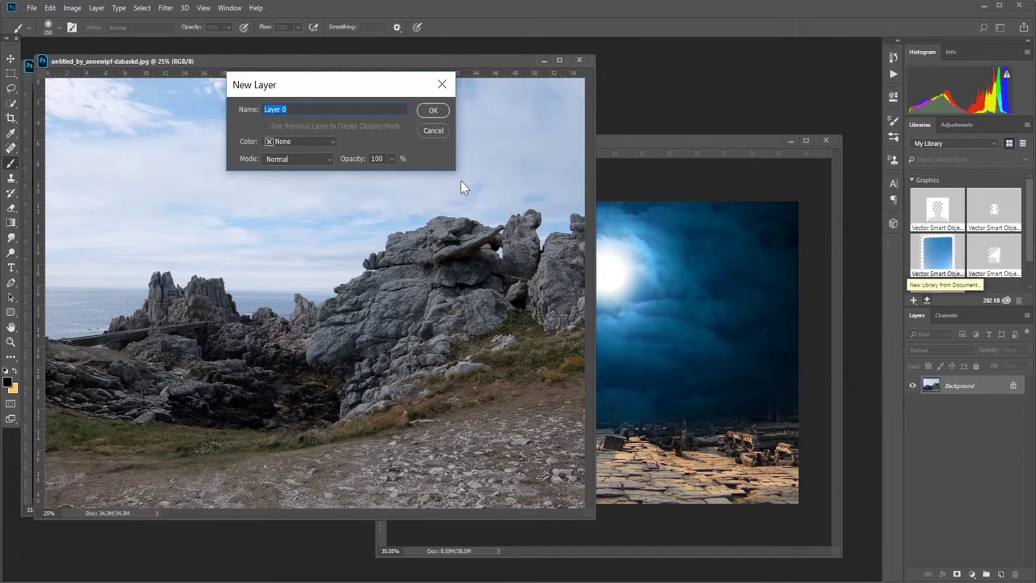
click(429, 113)
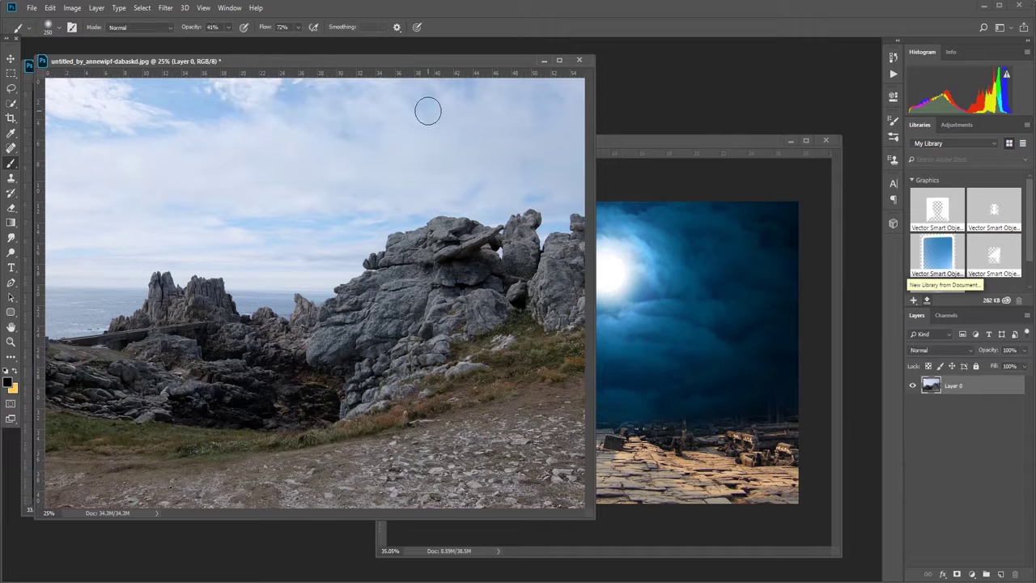
Quick-select the sky above the rocks, then invert the selection to the rocks and ground.
mouse_move(315, 181)
mouse_down()
mouse_move(185, 160)
mouse_move(204, 158)
mouse_up()
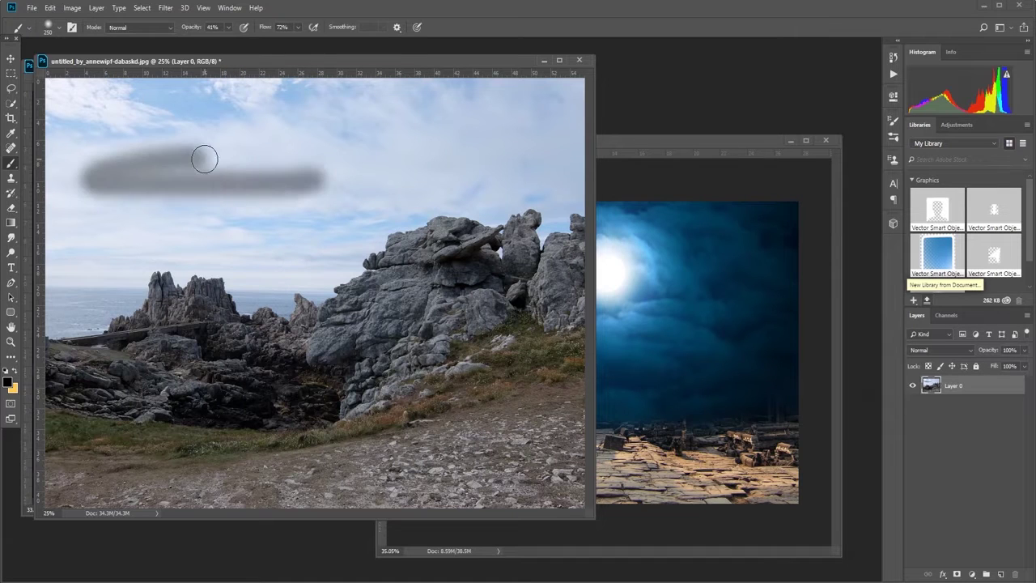
key(ctrl+z)
click(11, 103)
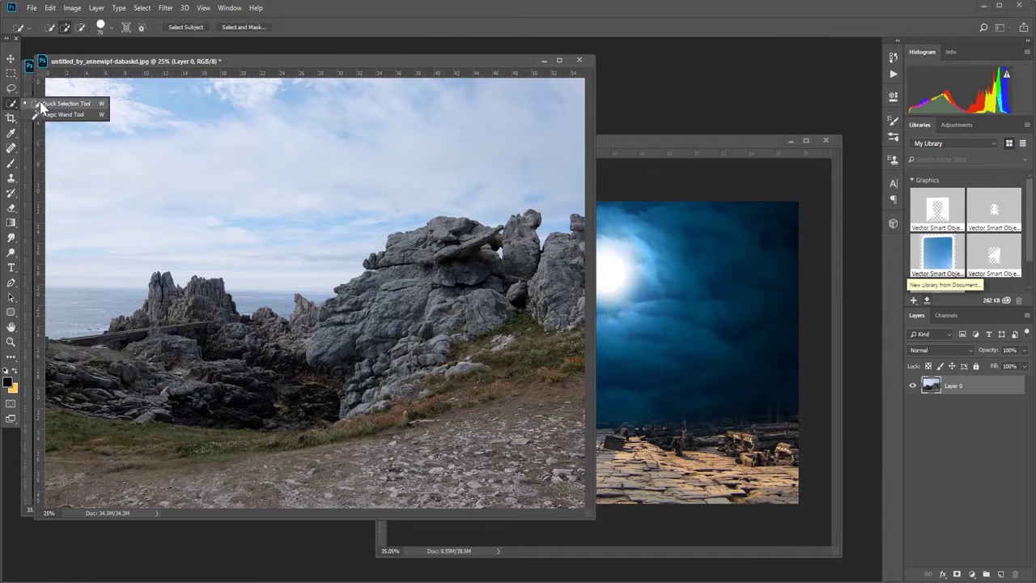
drag(175, 179, 94, 172)
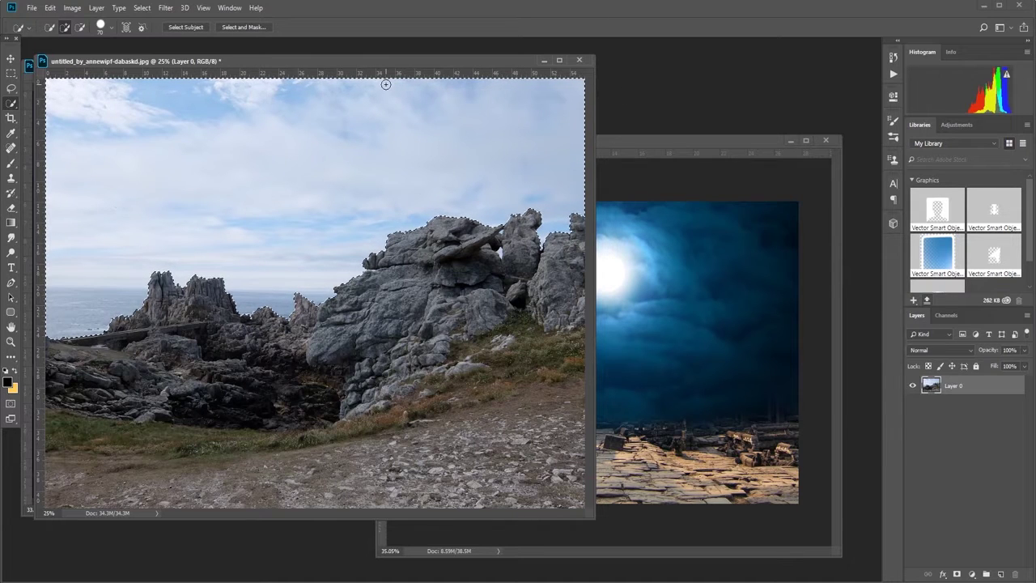
key(ctrl+shift+i)
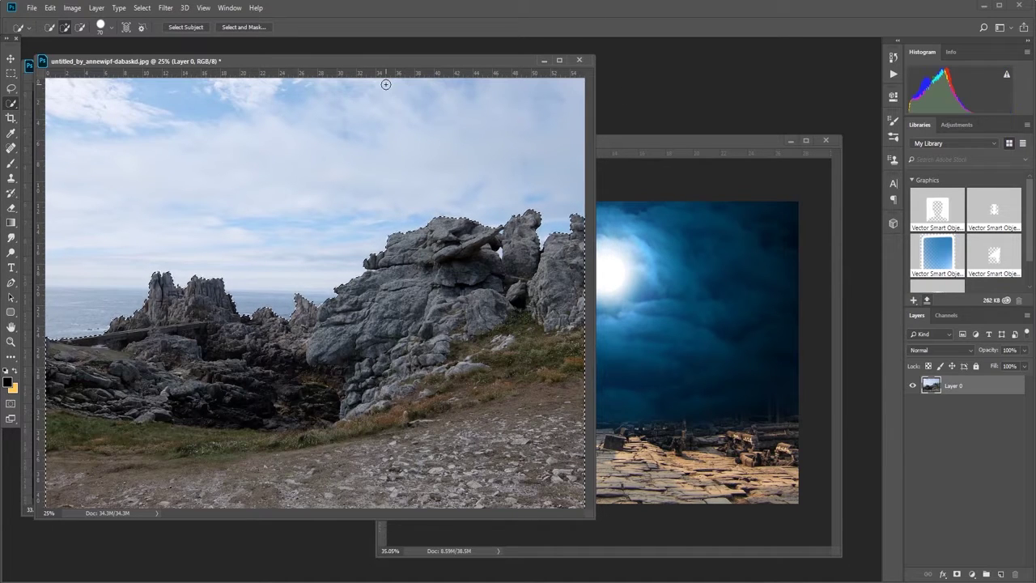
Refine the rock selection with Smooth 18 and output it to a new layer.
click(235, 27)
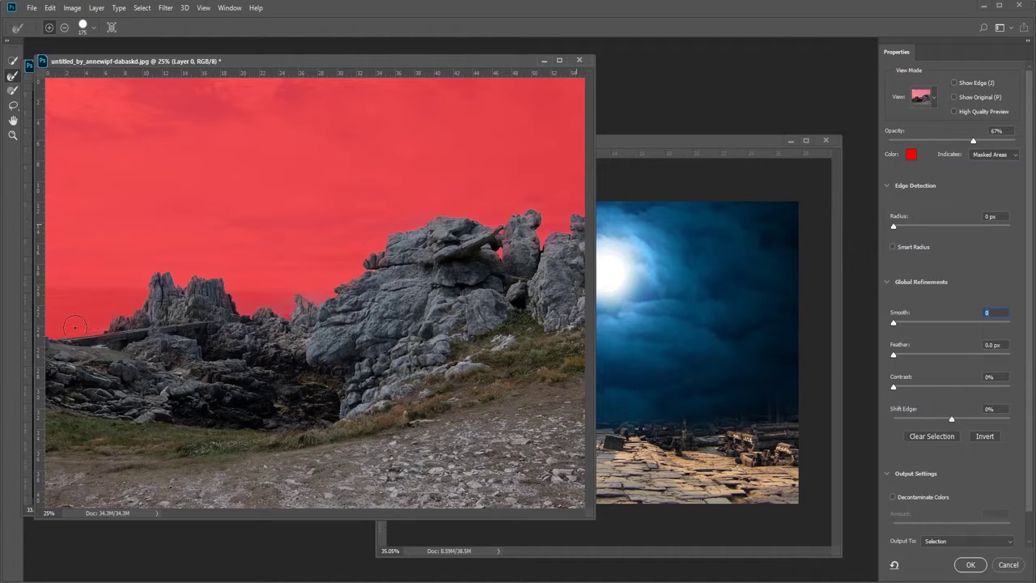
drag(894, 322, 905, 323)
text(18)
key(Return)
click(927, 541)
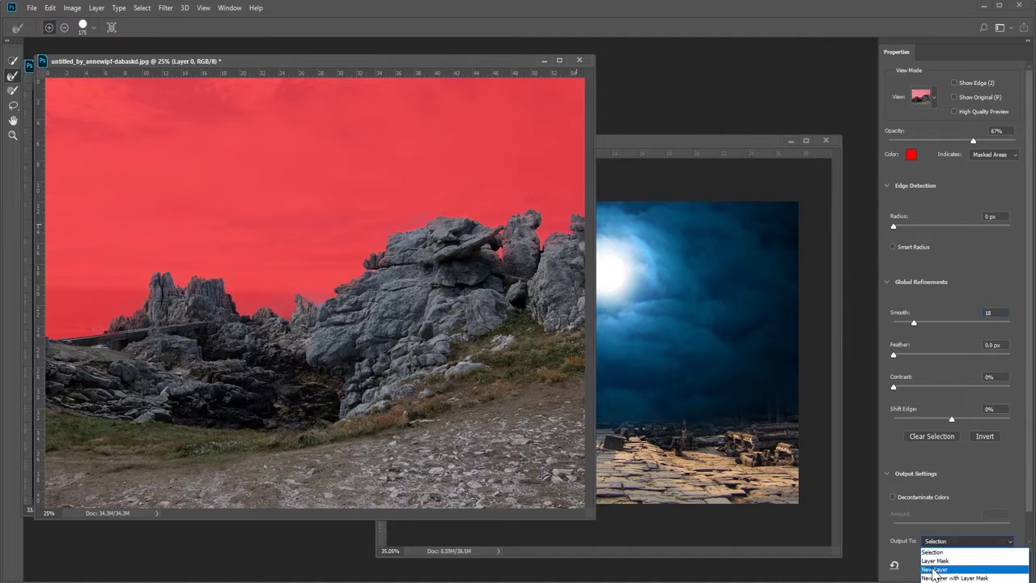
click(935, 573)
click(971, 564)
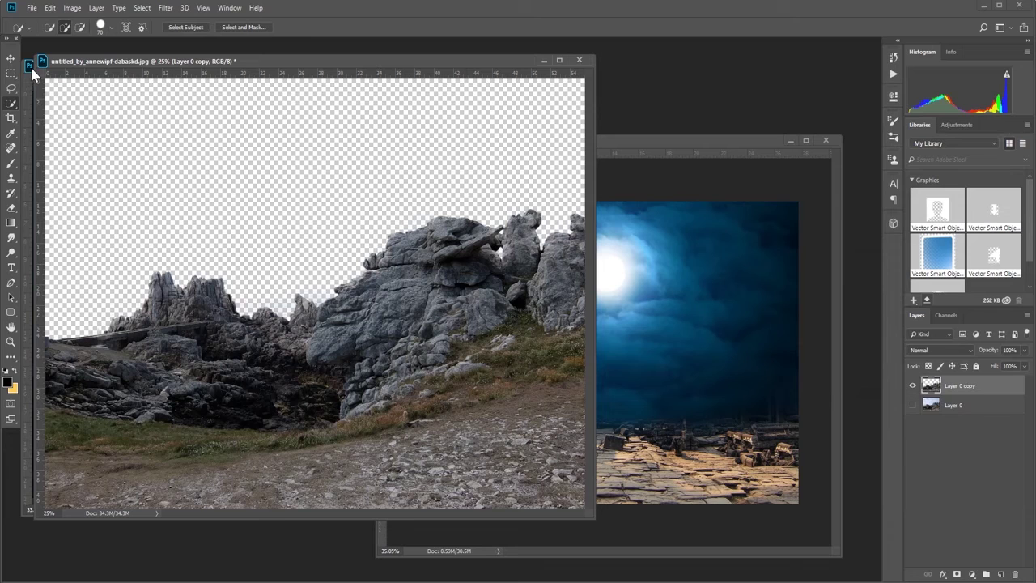
Bring the rock cutout into EP211 and place it below the ruins Layer 1.
click(10, 58)
drag(202, 178, 670, 431)
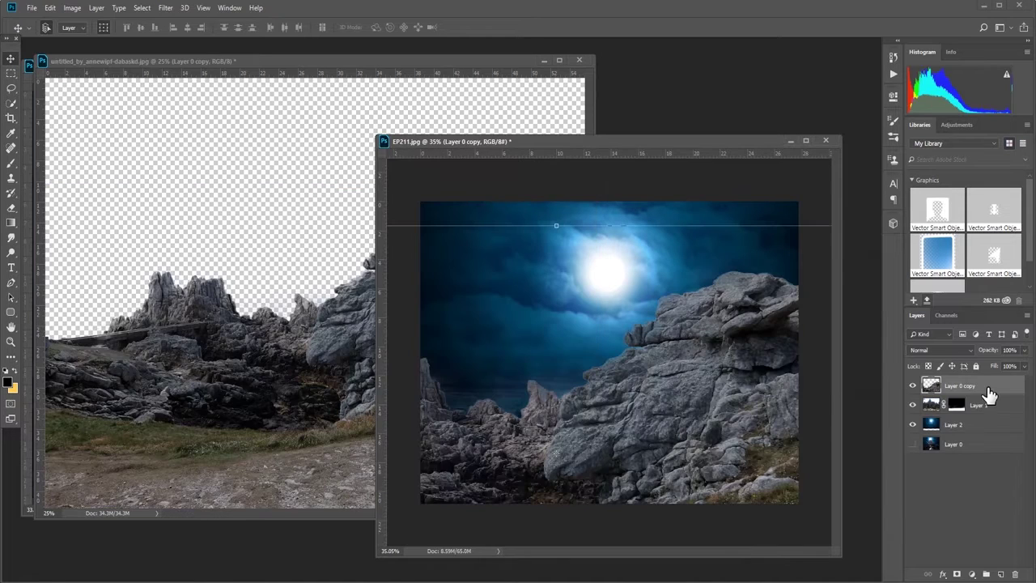
drag(974, 394, 978, 415)
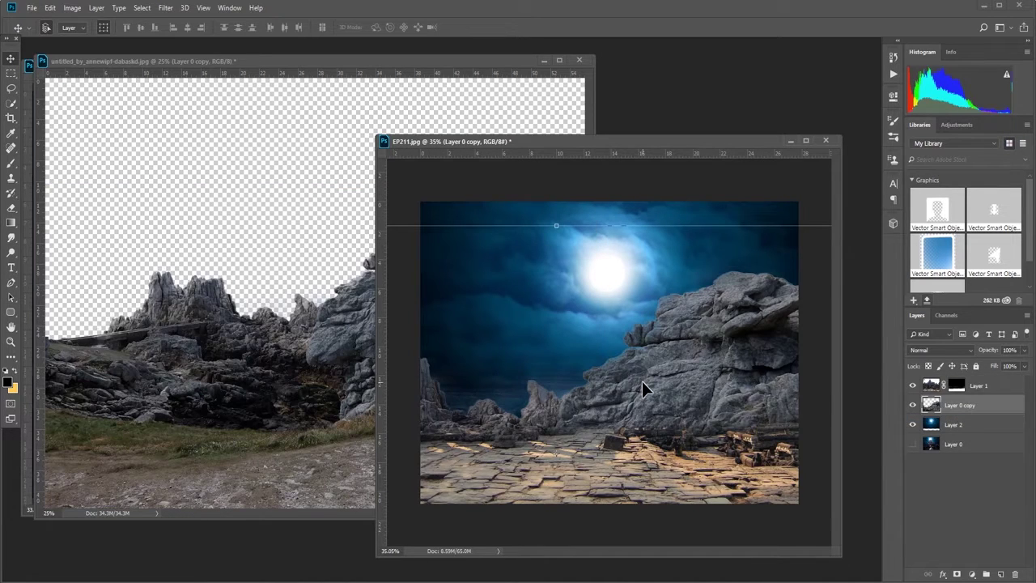
Lower the rocks, tilt them about 11 degrees, and line them along the horizon.
key(ctrl+t)
key(ctrl+0)
drag(583, 273, 624, 306)
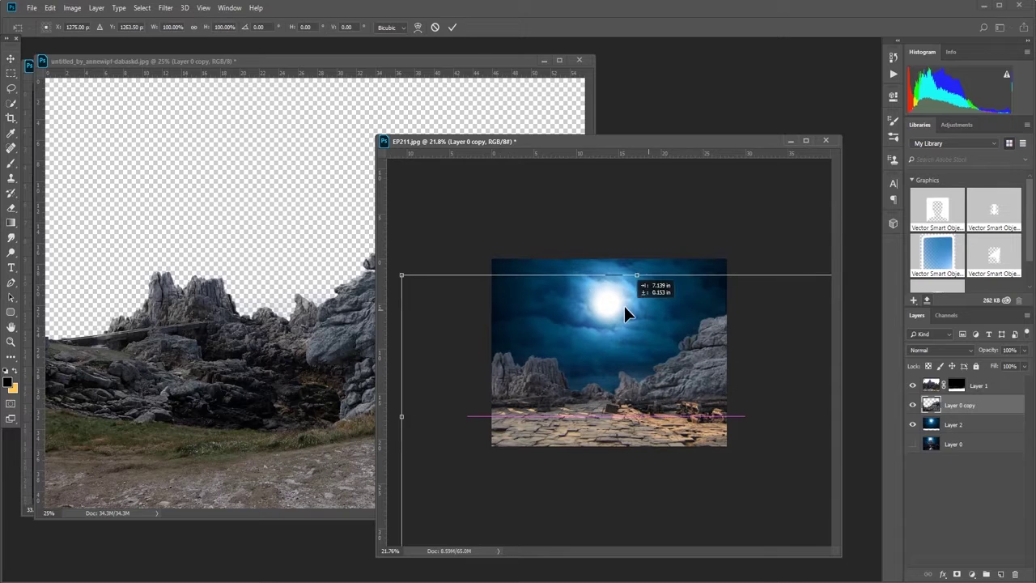
drag(808, 261, 710, 389)
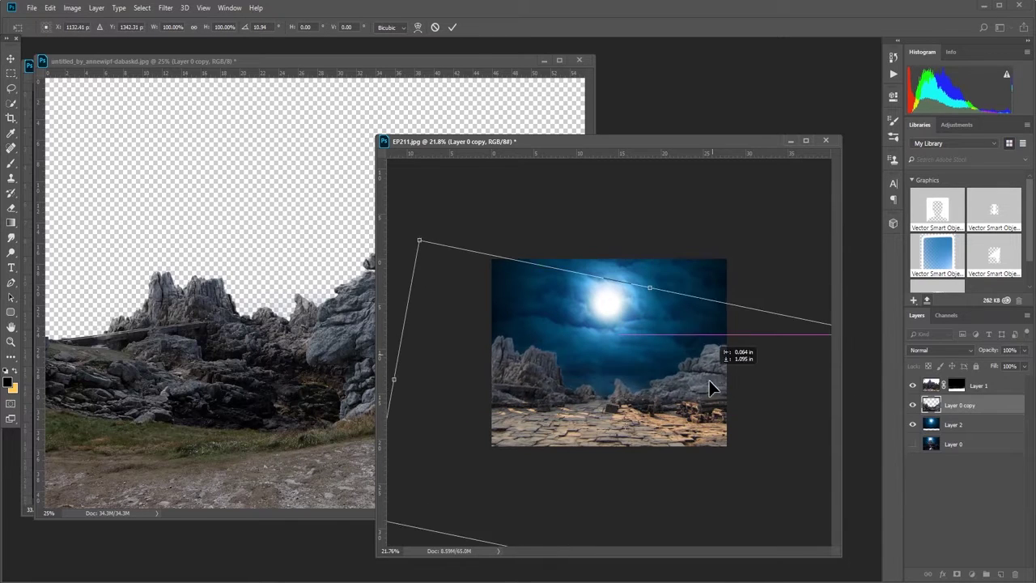
scroll(668, 365, up, 2)
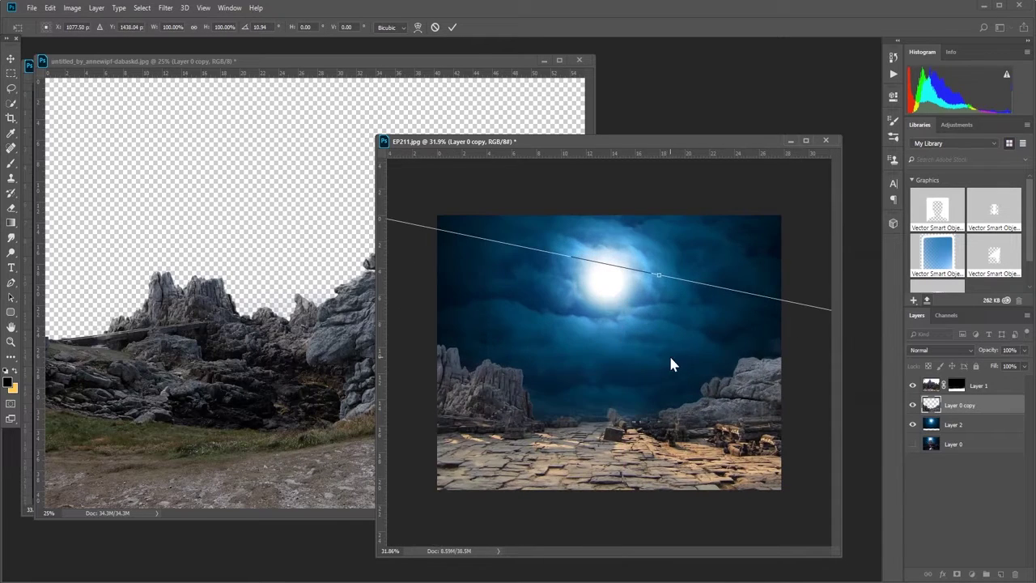
drag(706, 403, 715, 400)
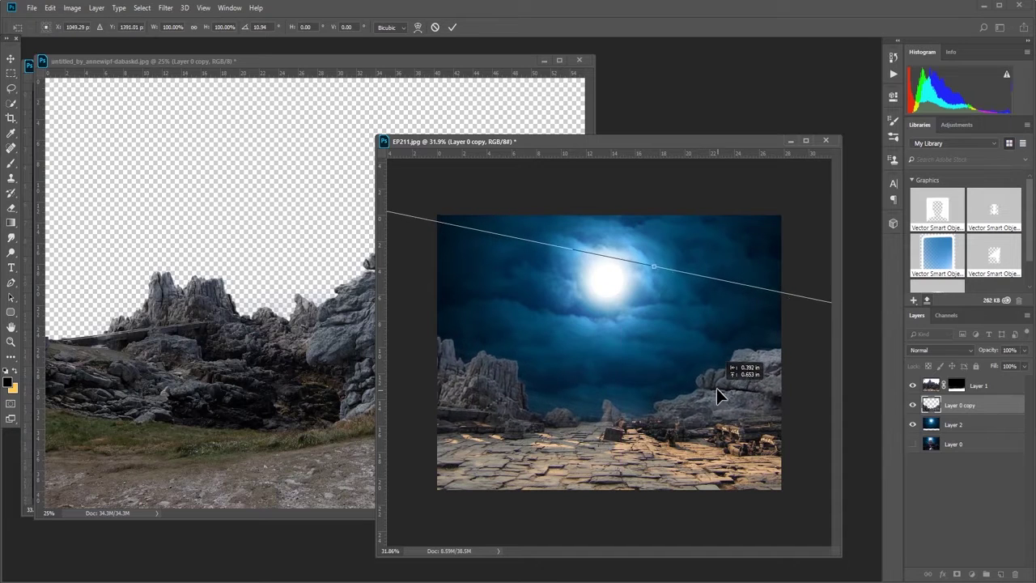
click(452, 26)
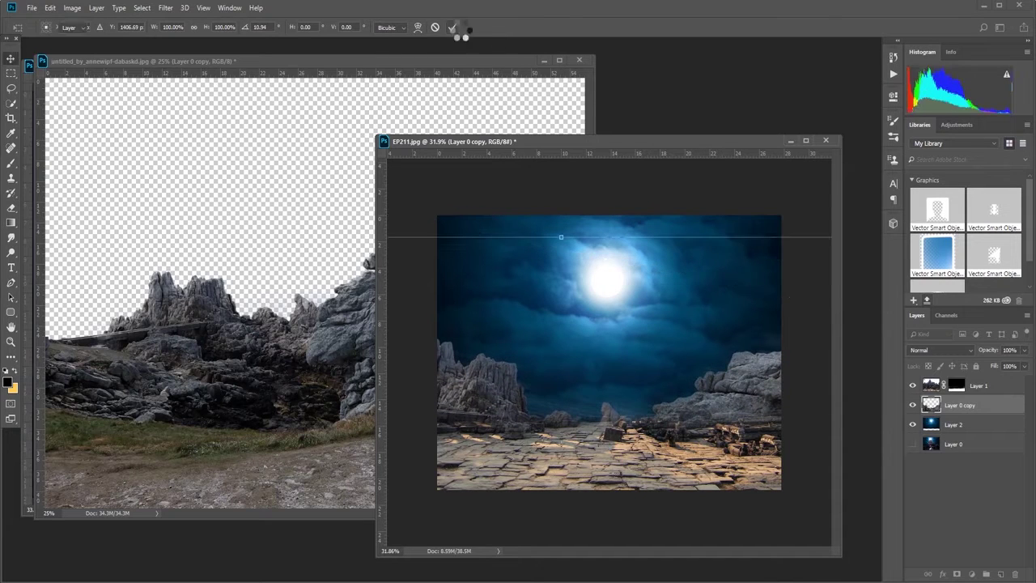
Put away the rock photo, arrange the ruins window, and shift the rocks right.
click(510, 84)
click(544, 61)
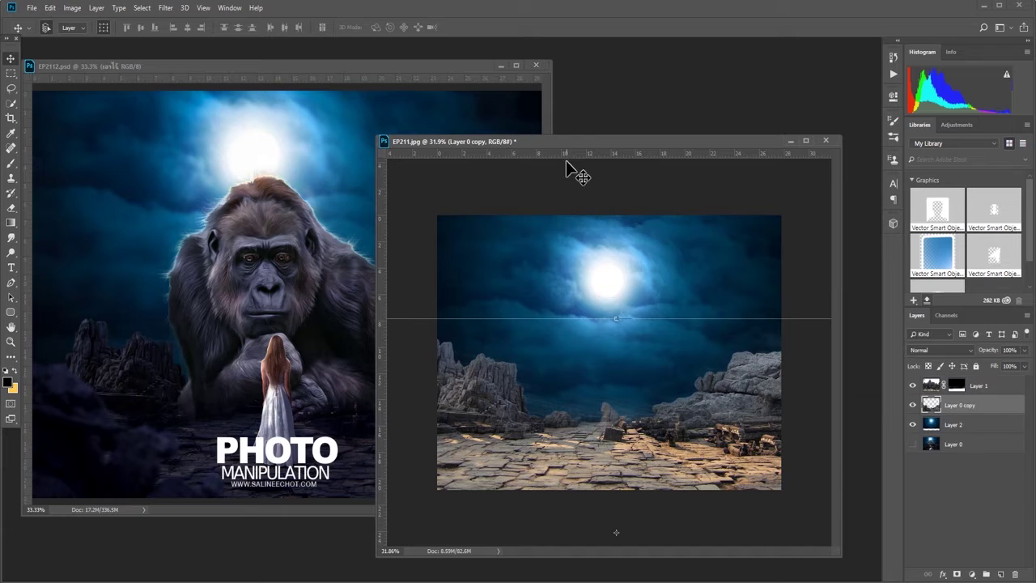
mouse_move(573, 145)
mouse_down()
mouse_move(524, 130)
mouse_move(563, 121)
mouse_up()
drag(472, 350, 537, 364)
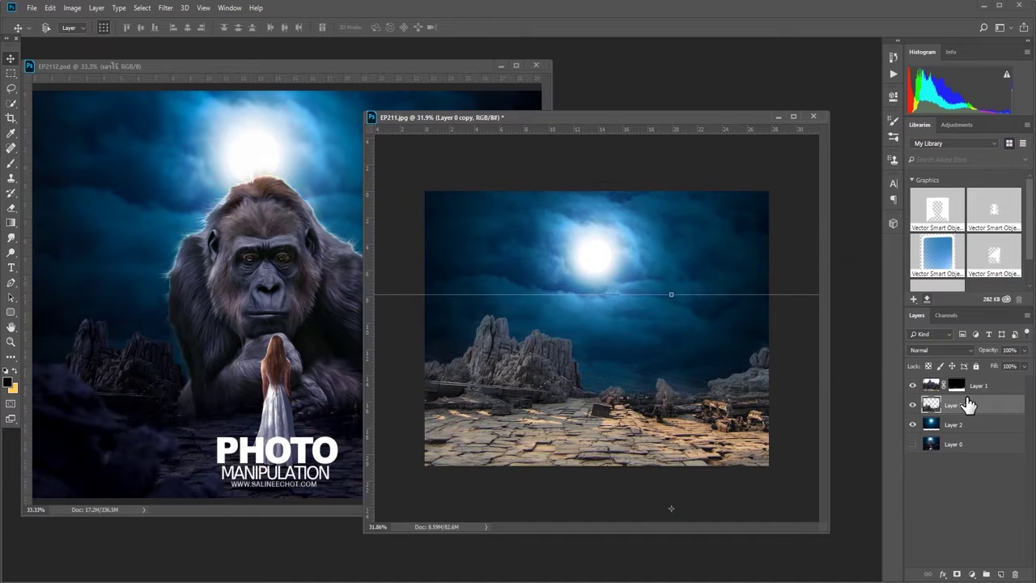
Duplicate the rocks, flip them horizontally, and rotate them into a lower-left foreground boulder.
drag(969, 404, 969, 379)
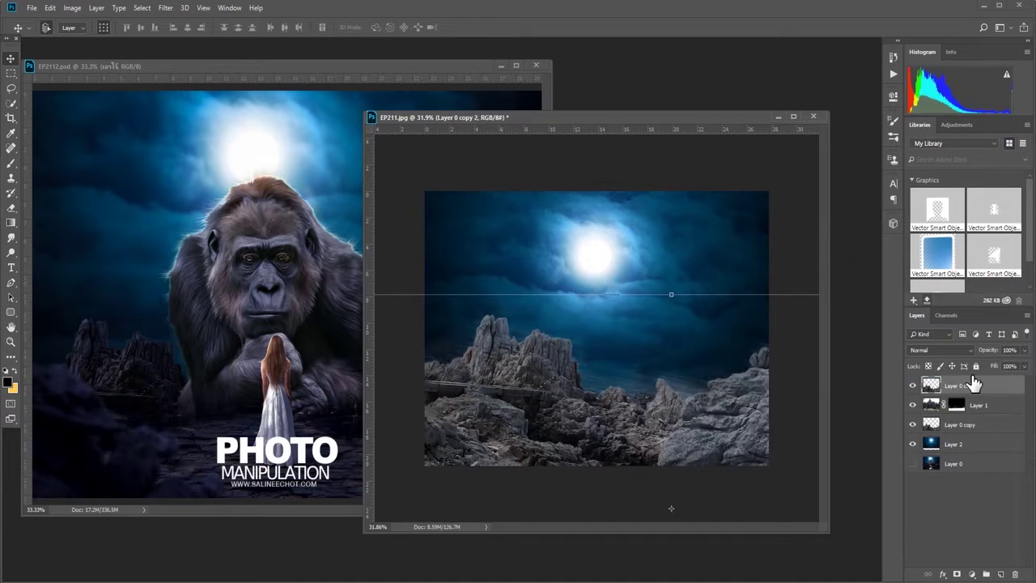
mouse_move(630, 408)
mouse_down()
mouse_move(556, 369)
mouse_move(539, 276)
mouse_up()
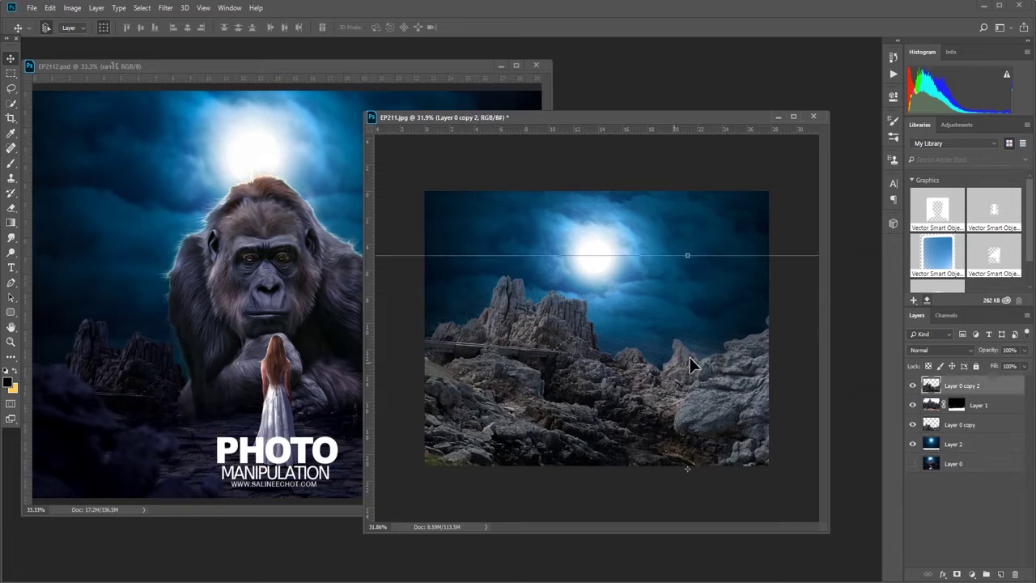
right_click(537, 379)
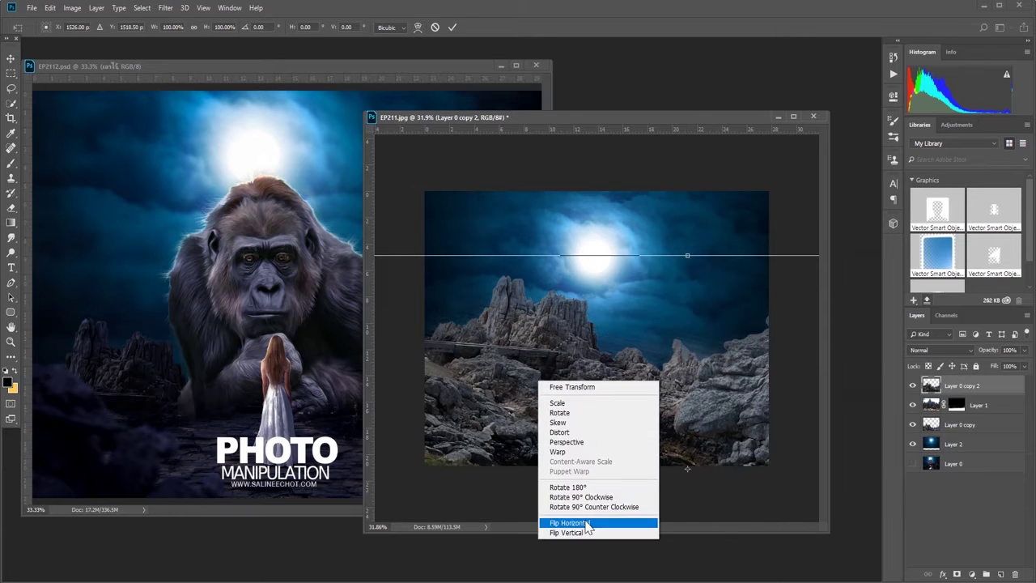
click(591, 524)
mouse_move(595, 472)
mouse_down()
mouse_move(665, 299)
mouse_move(464, 385)
mouse_up()
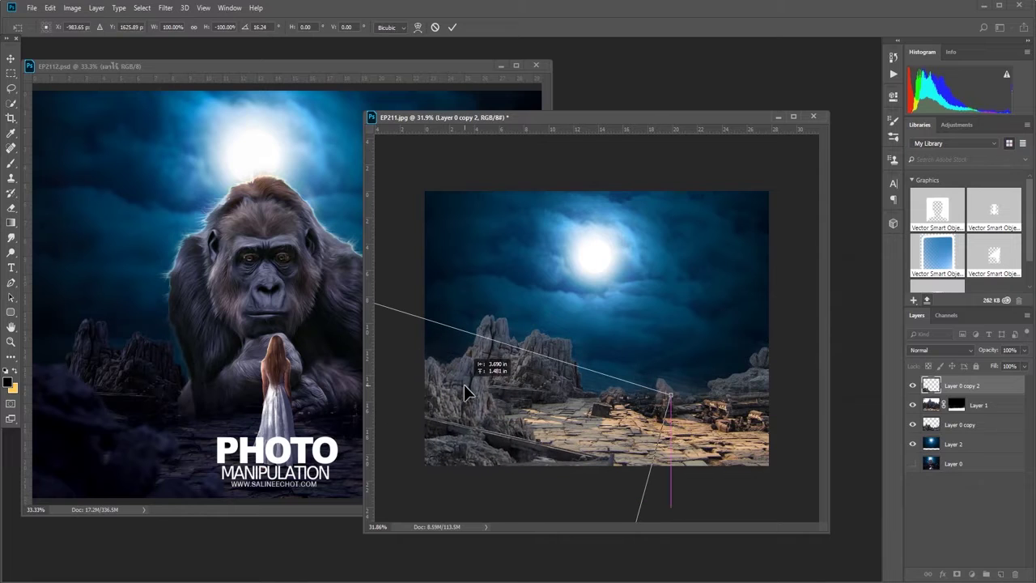
drag(627, 317, 597, 231)
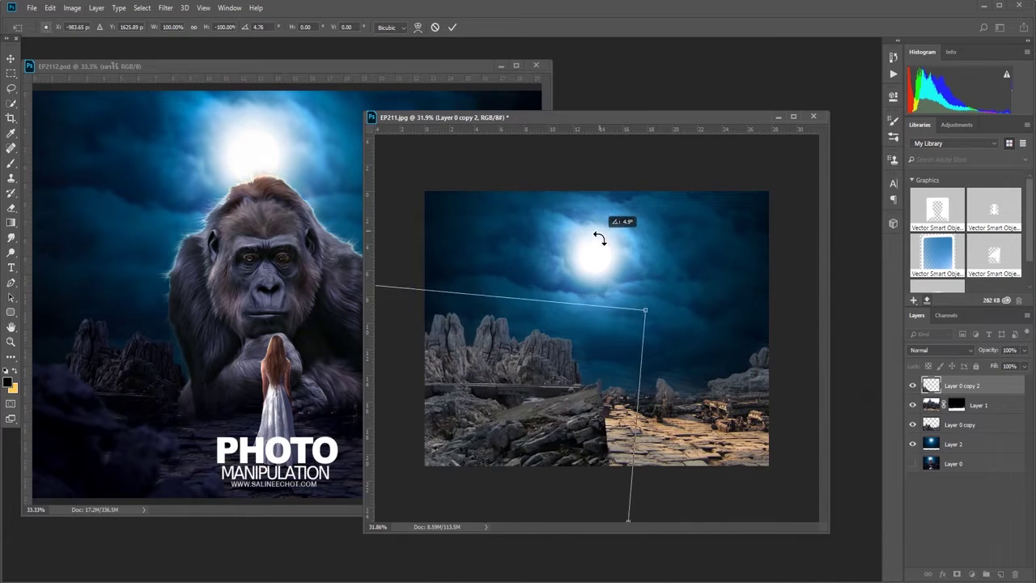
mouse_move(653, 346)
mouse_down()
mouse_move(652, 416)
mouse_move(438, 467)
mouse_move(485, 451)
mouse_move(497, 509)
mouse_up()
mouse_move(534, 338)
mouse_down()
mouse_move(557, 423)
mouse_move(543, 428)
mouse_up()
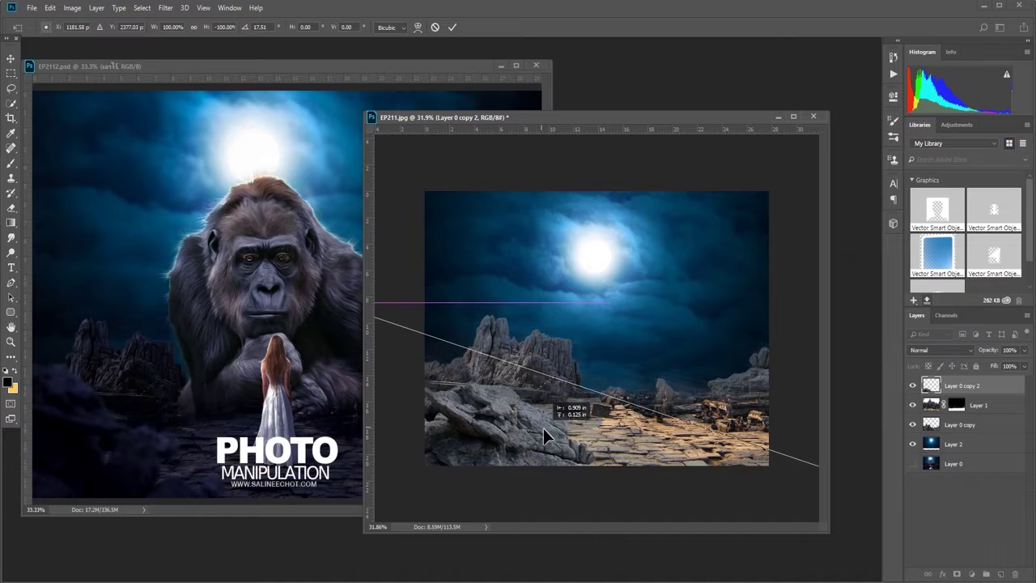
click(449, 29)
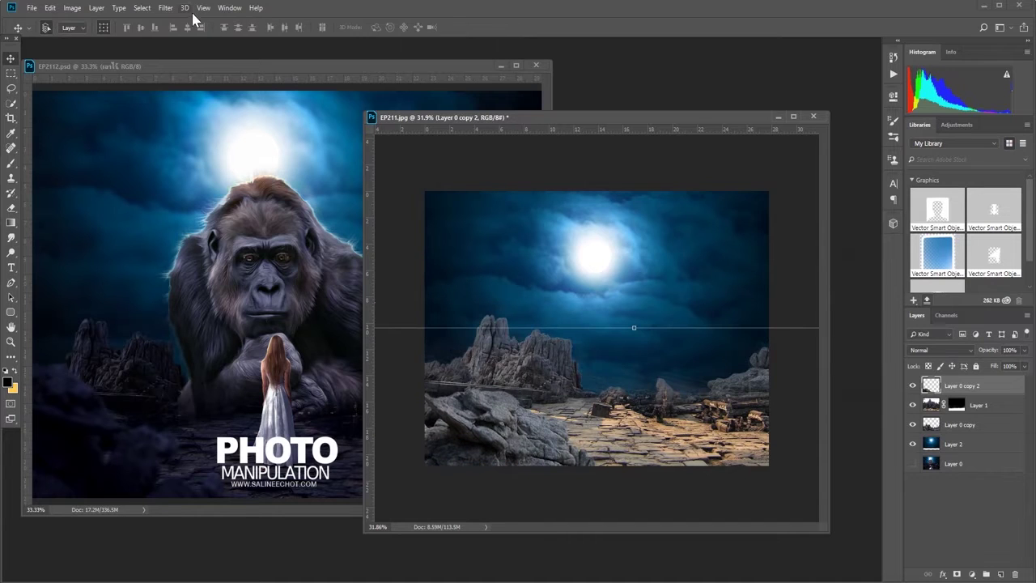
Soften the foreground boulder with a Gaussian Blur of about 8.6 pixels.
click(165, 8)
mouse_move(172, 137)
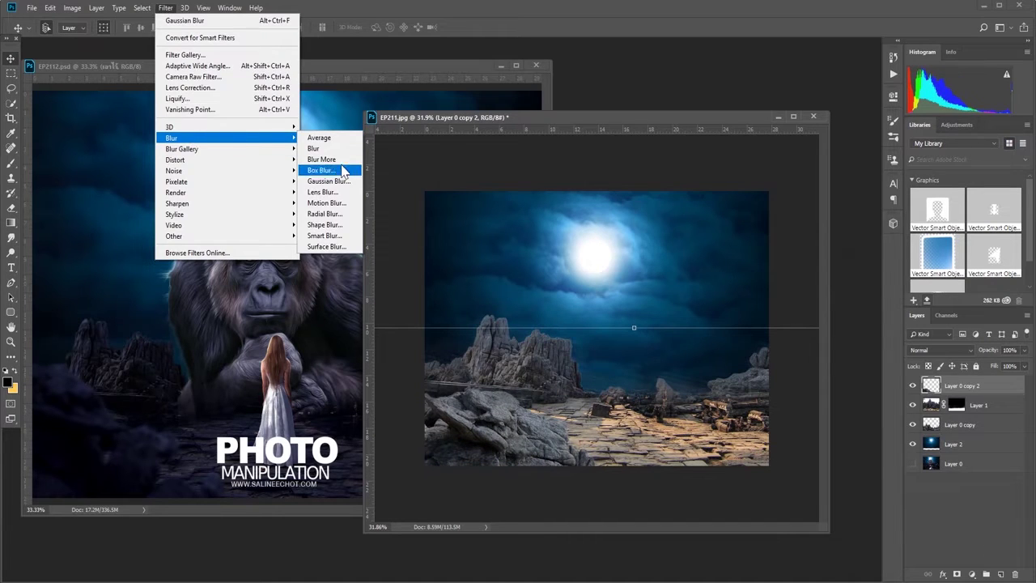
click(324, 170)
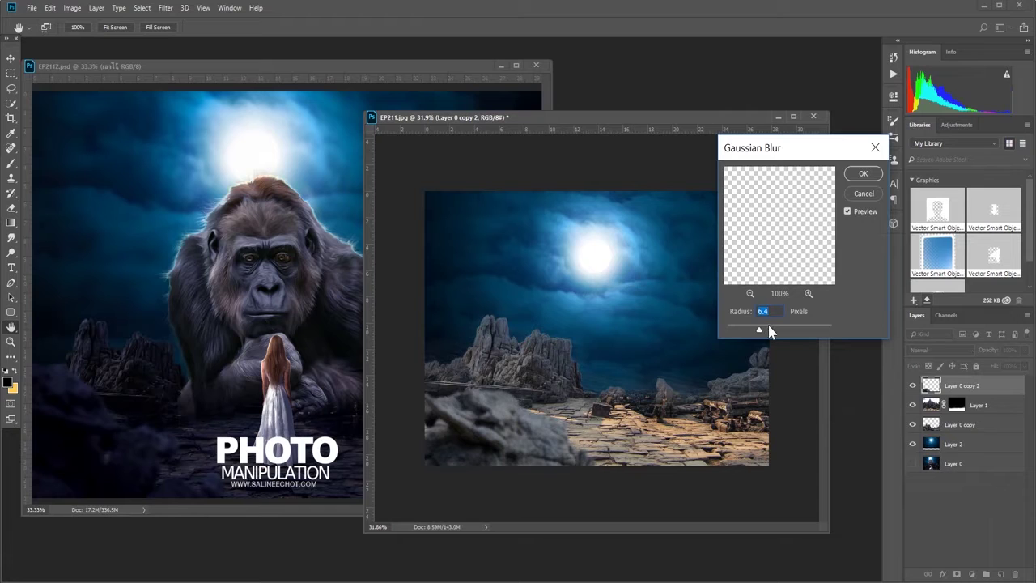
drag(770, 332, 764, 332)
click(865, 175)
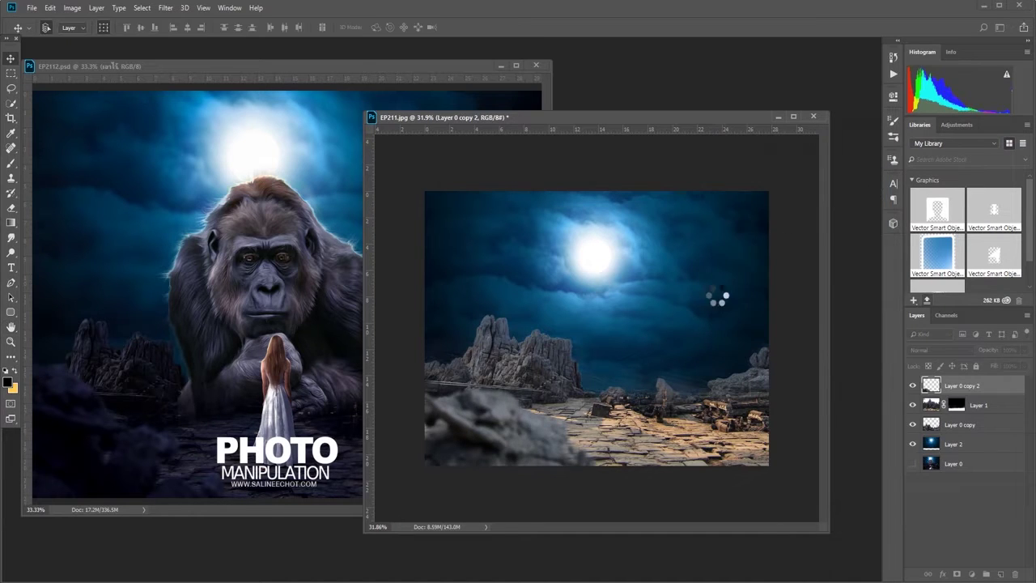
Nudge the background rocks slightly left and toggle the blurred boulder to compare.
key(v)
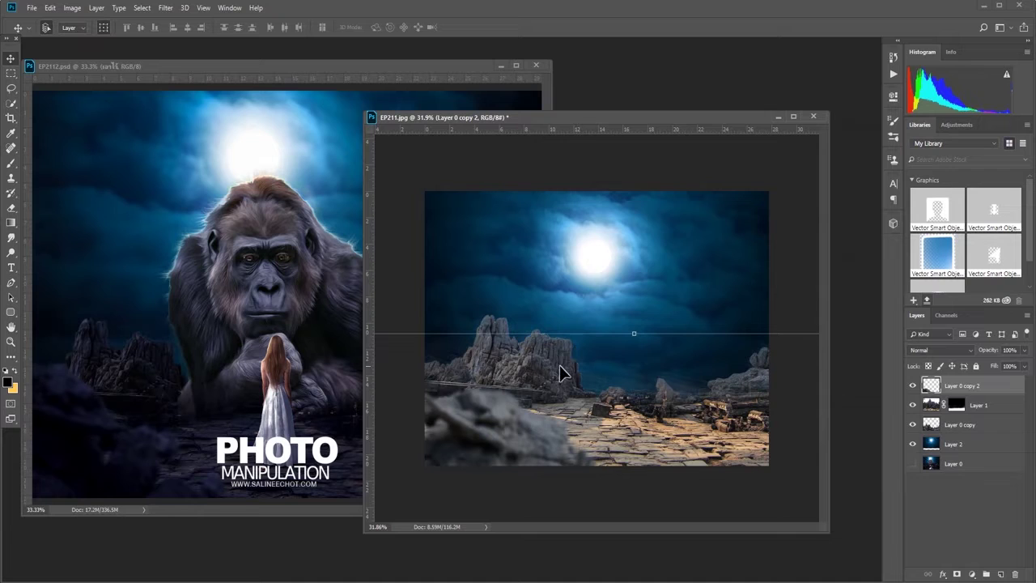
drag(548, 362, 537, 367)
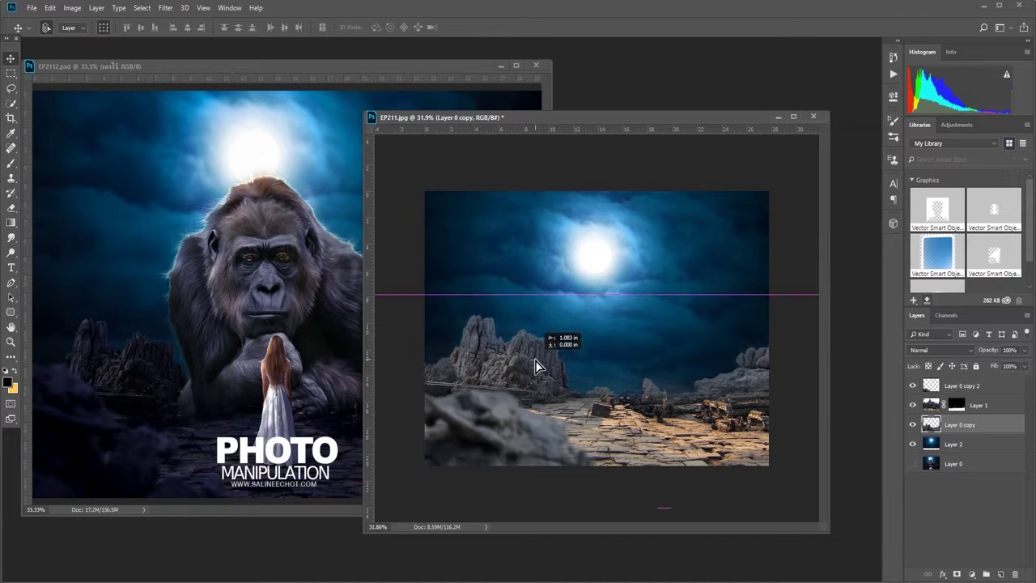
click(939, 387)
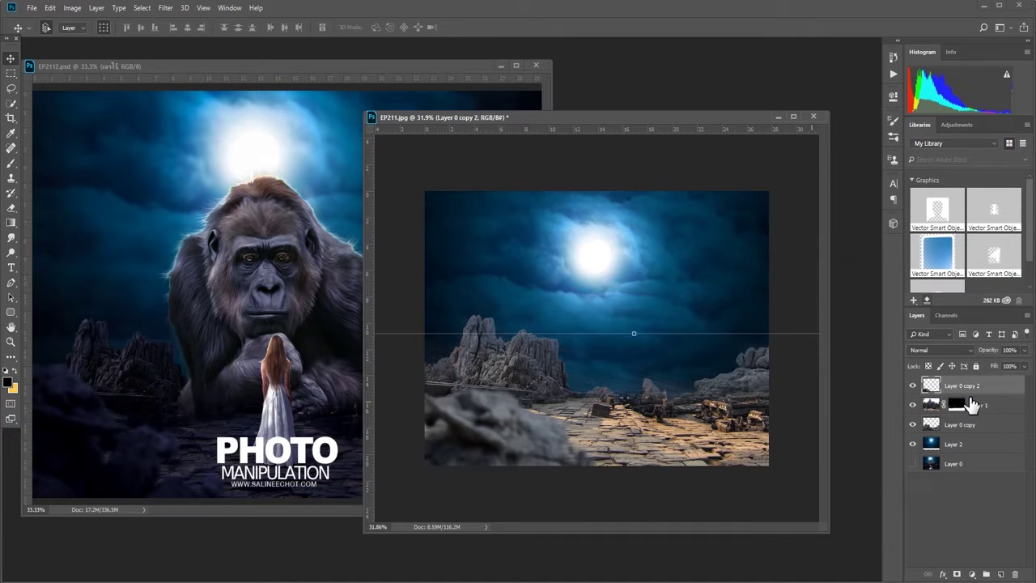
click(912, 386)
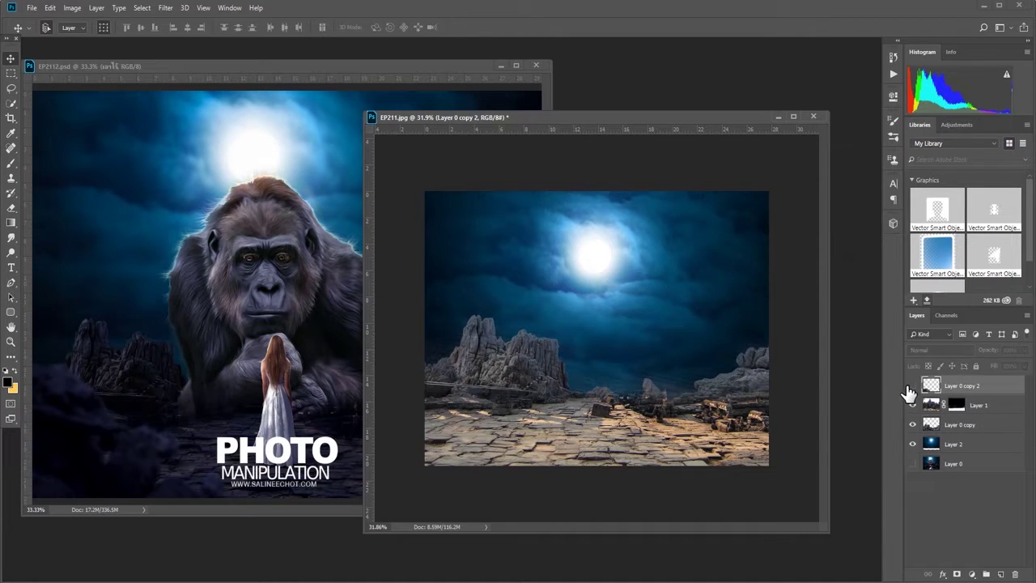
click(972, 574)
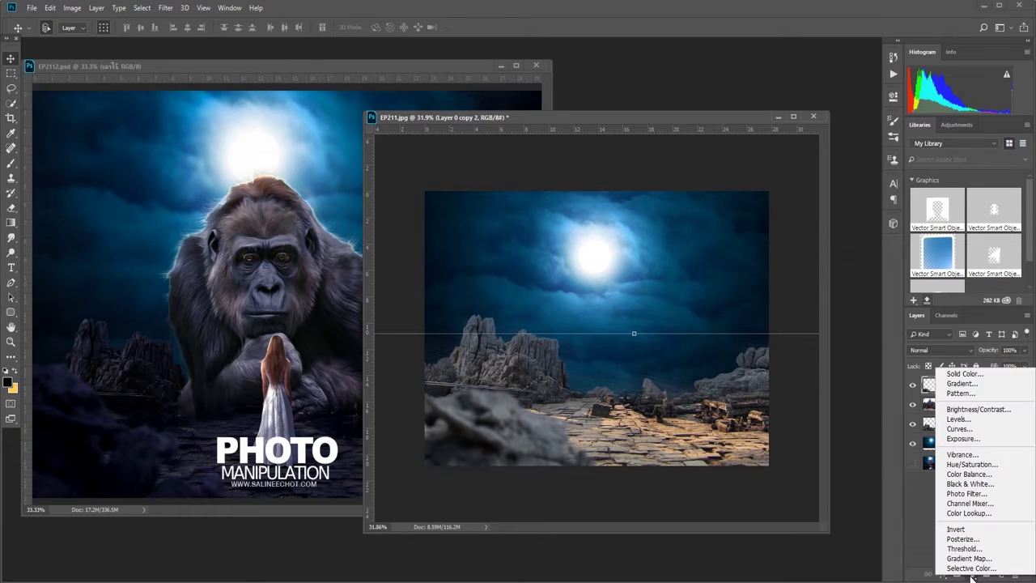
Darken the foreground boulder with a clipped Brightness/Contrast layer: Brightness -109, Contrast 24.
click(979, 409)
right_click(995, 385)
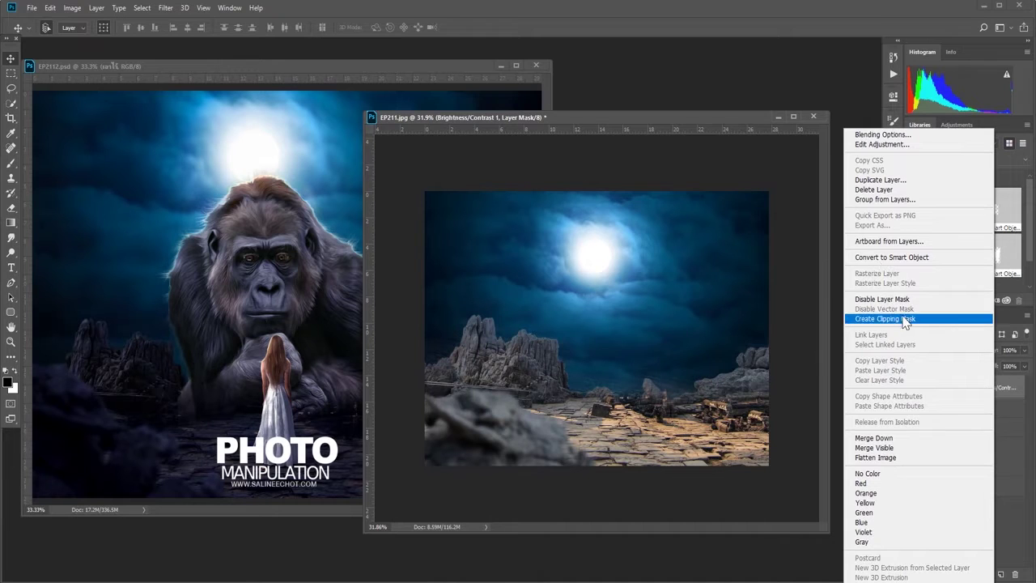
click(905, 319)
double_click(939, 389)
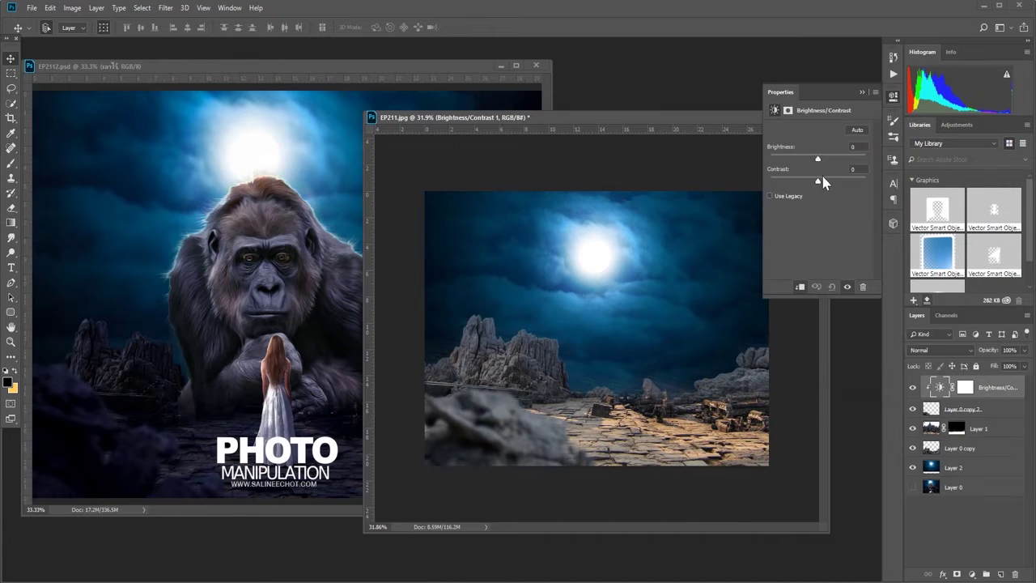
mouse_move(817, 160)
mouse_down()
mouse_move(791, 160)
mouse_move(826, 182)
mouse_move(785, 165)
mouse_up()
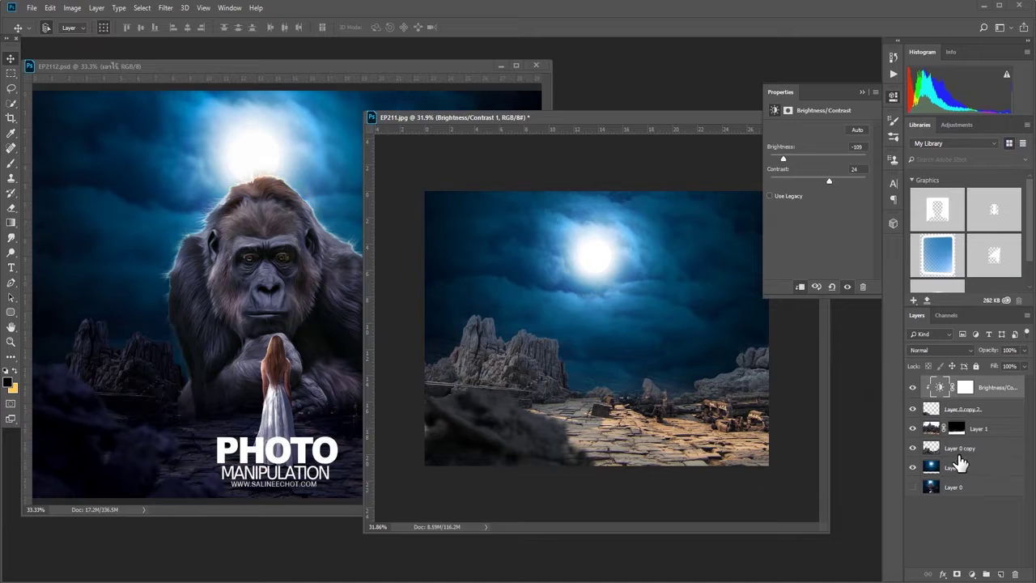
Check Layer 1's mask and select Layer 0 copy together with Layer 1.
click(621, 394)
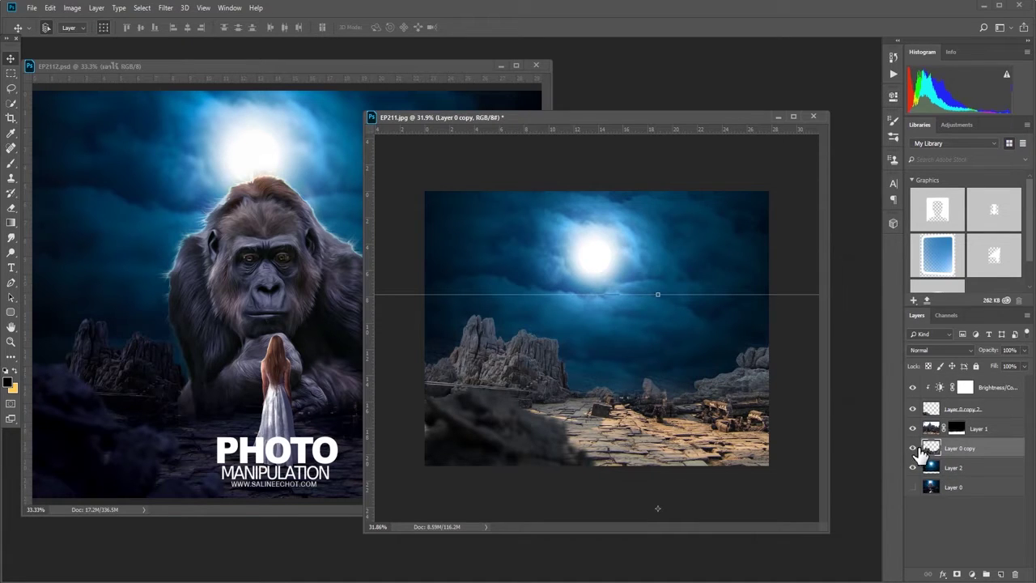
shift+click(960, 431)
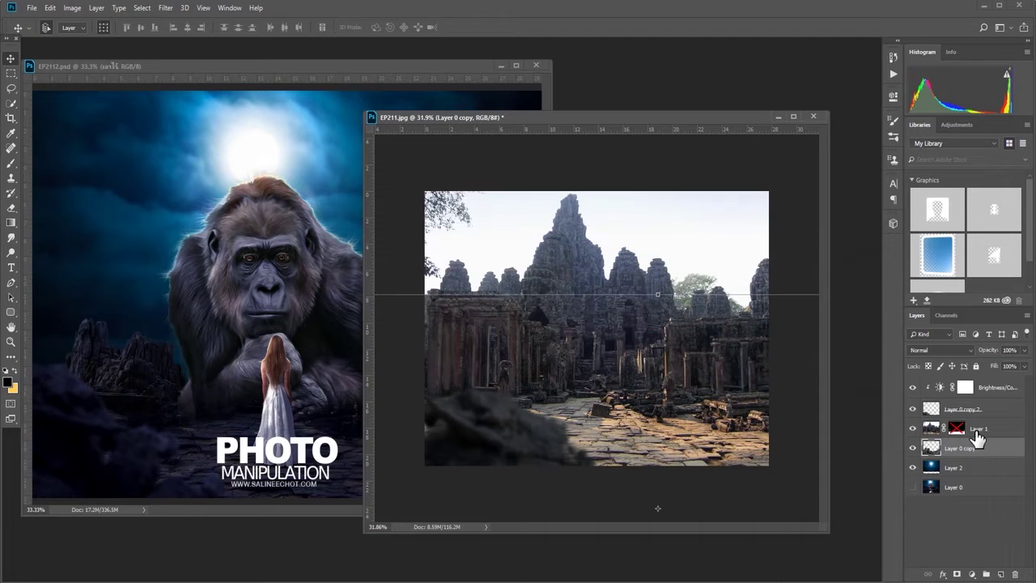
shift+click(962, 430)
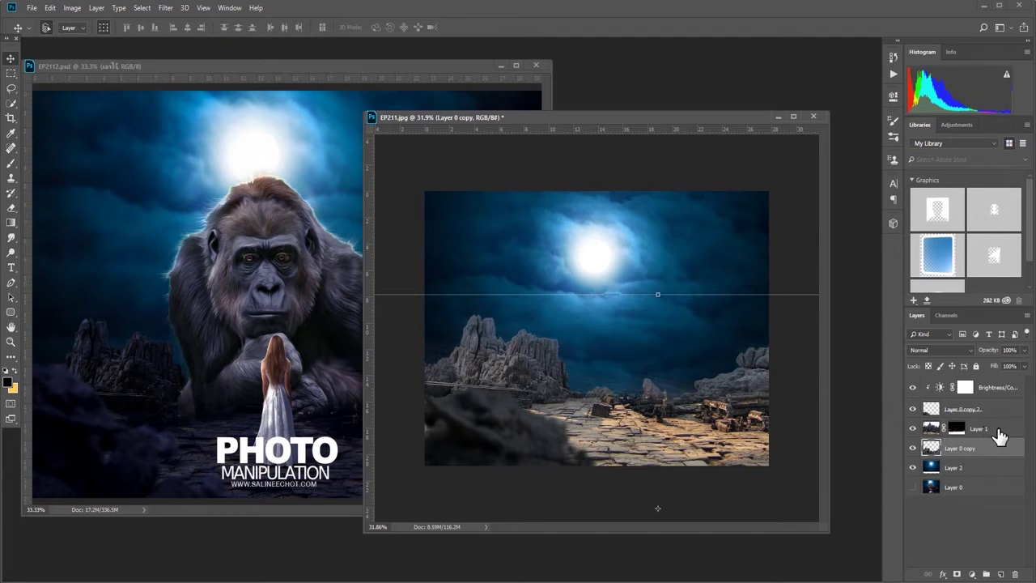
shift+click(1000, 432)
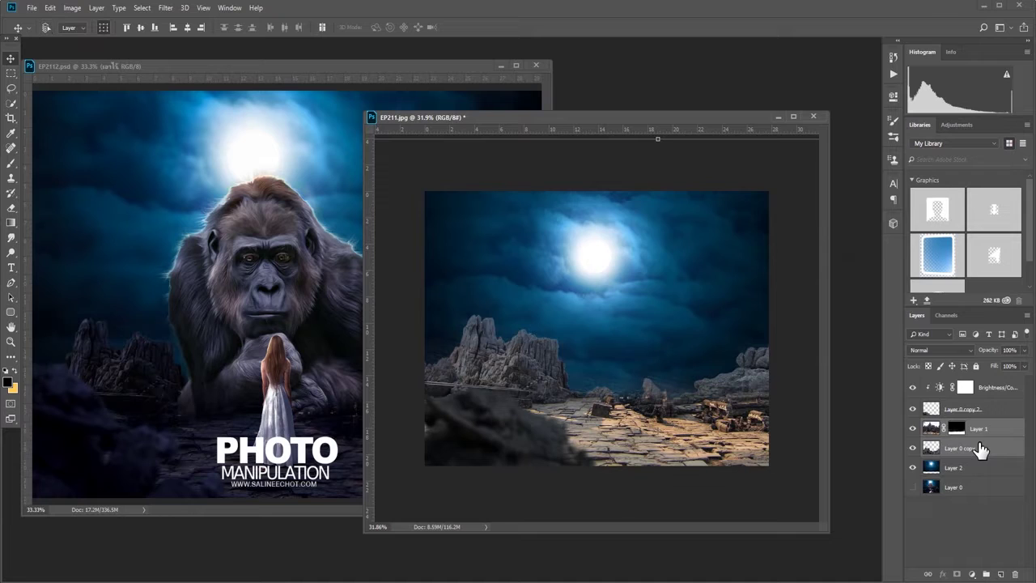
Group the ruins layers and clip a new Brightness/Contrast adjustment to the group.
key(ctrl+g)
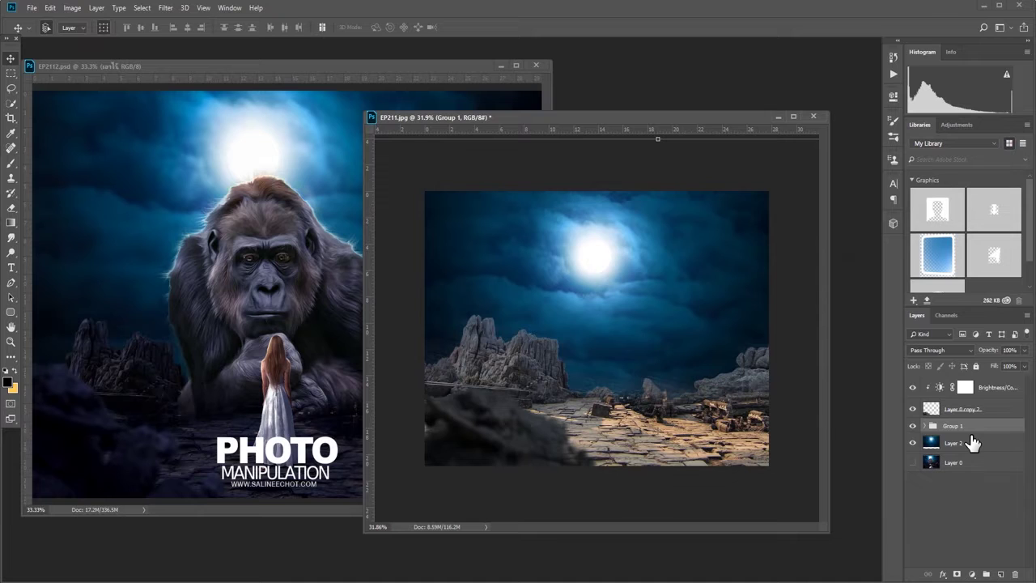
click(973, 574)
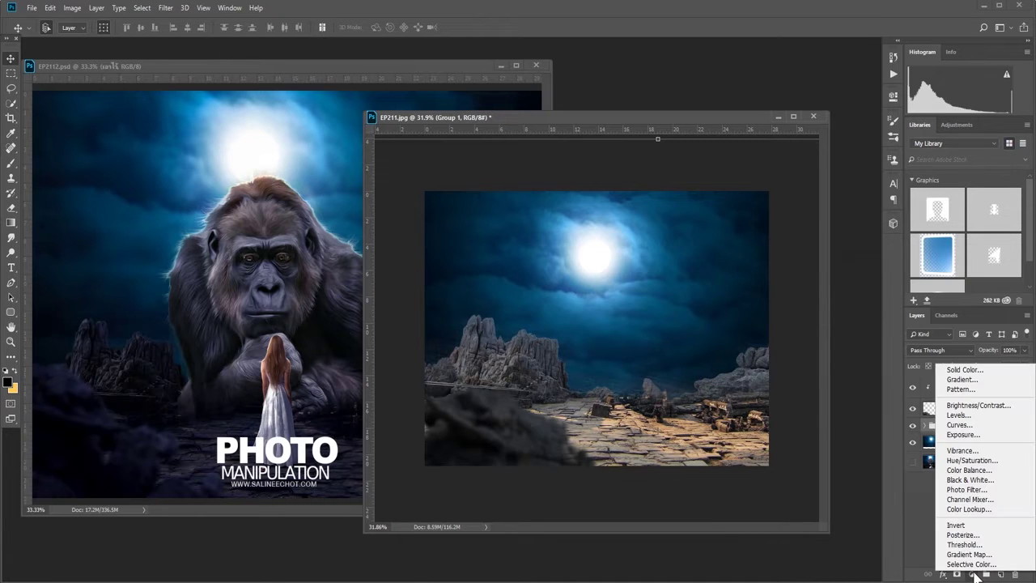
click(978, 405)
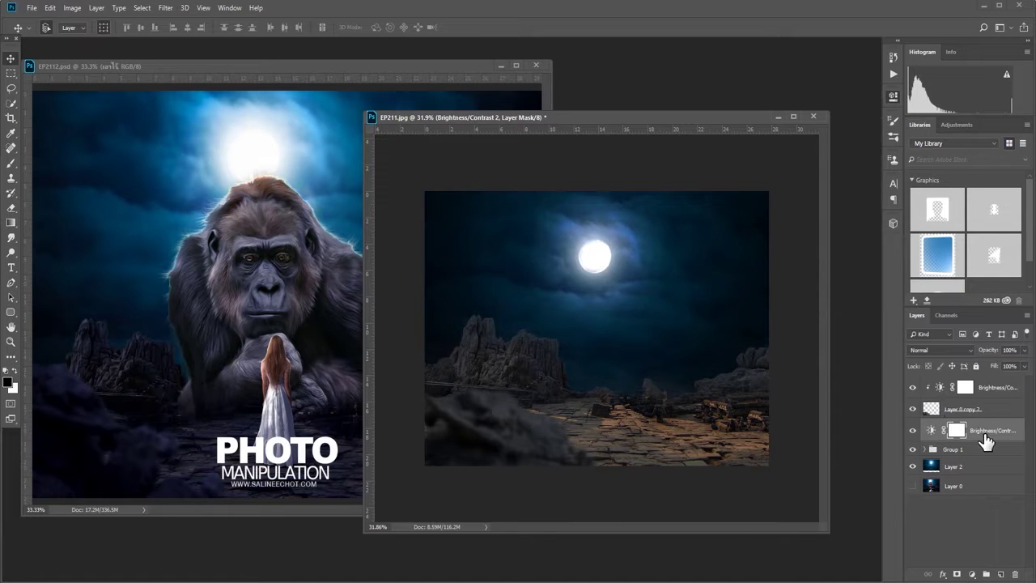
right_click(987, 439)
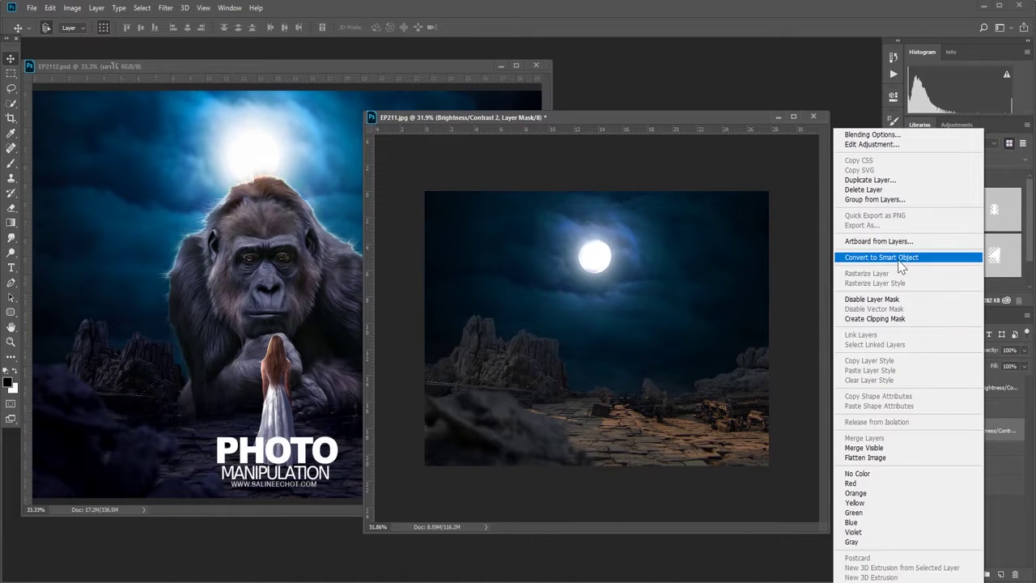
click(909, 319)
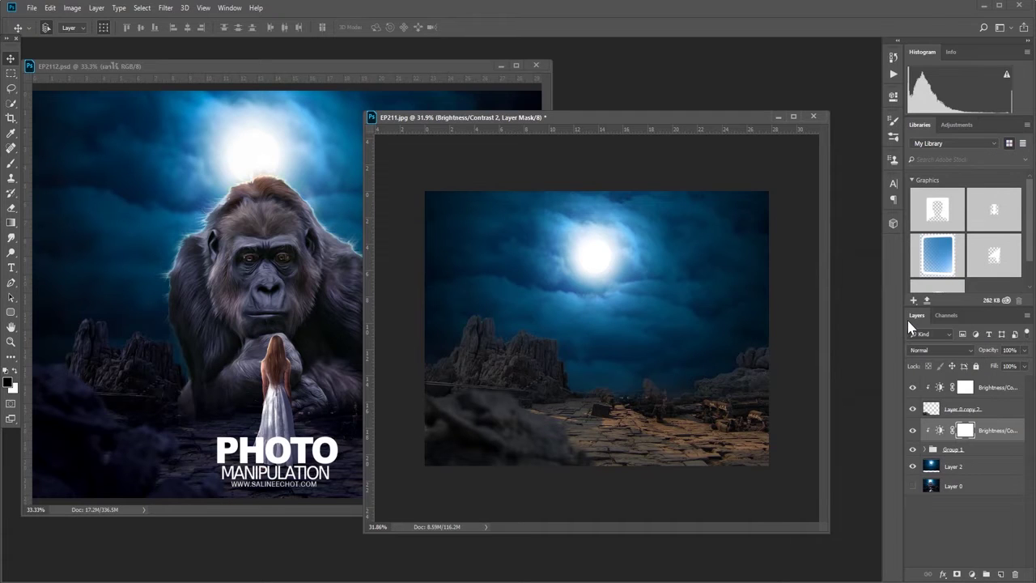
Set the group's adjustment to Brightness -138, Contrast 32, and hide the foreground boulder.
double_click(939, 430)
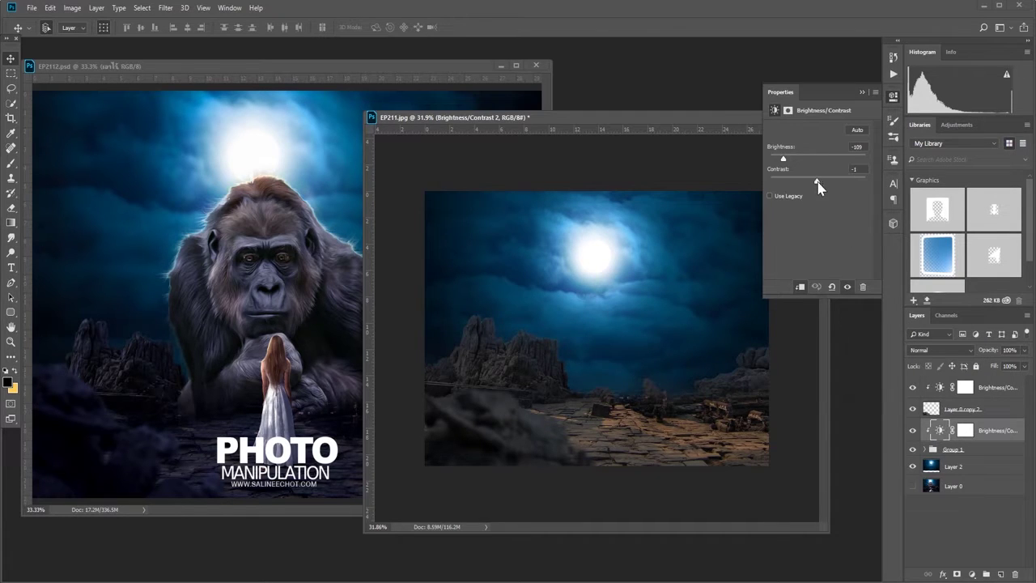
drag(795, 187, 833, 184)
drag(782, 162, 771, 161)
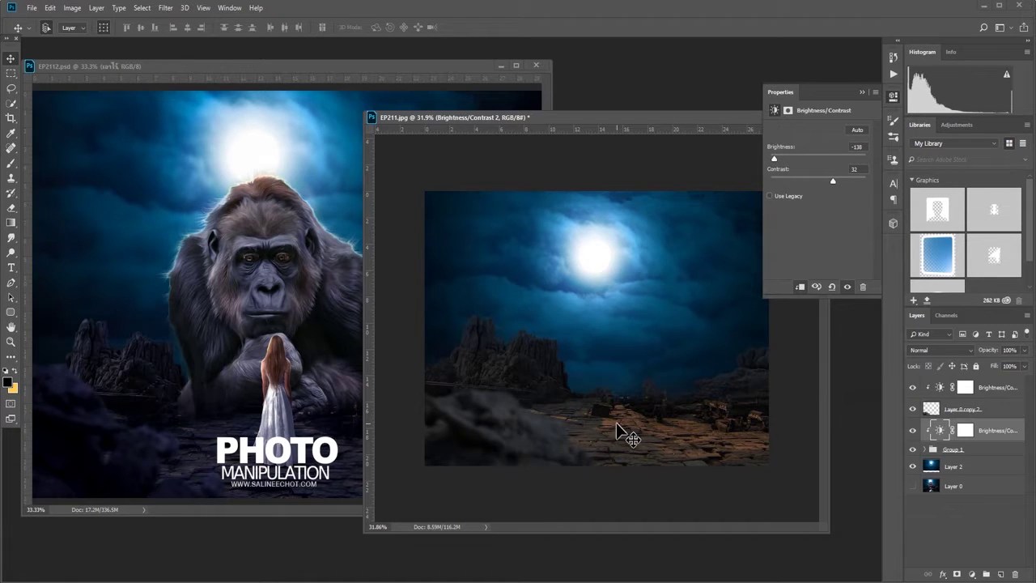
click(913, 410)
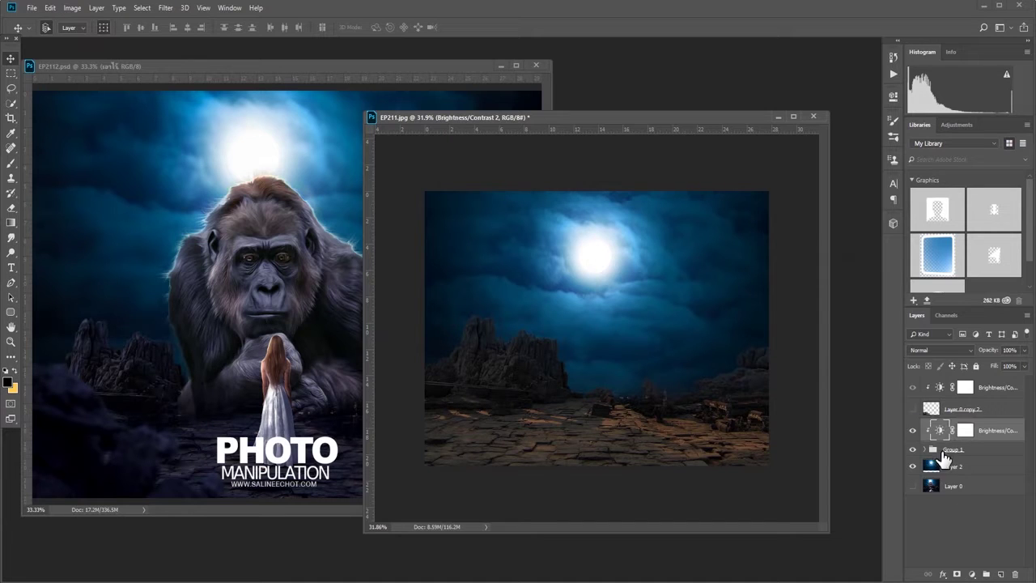
Select Layer 1 inside Group 1 and switch to the Clone Stamp Tool.
click(925, 449)
click(935, 466)
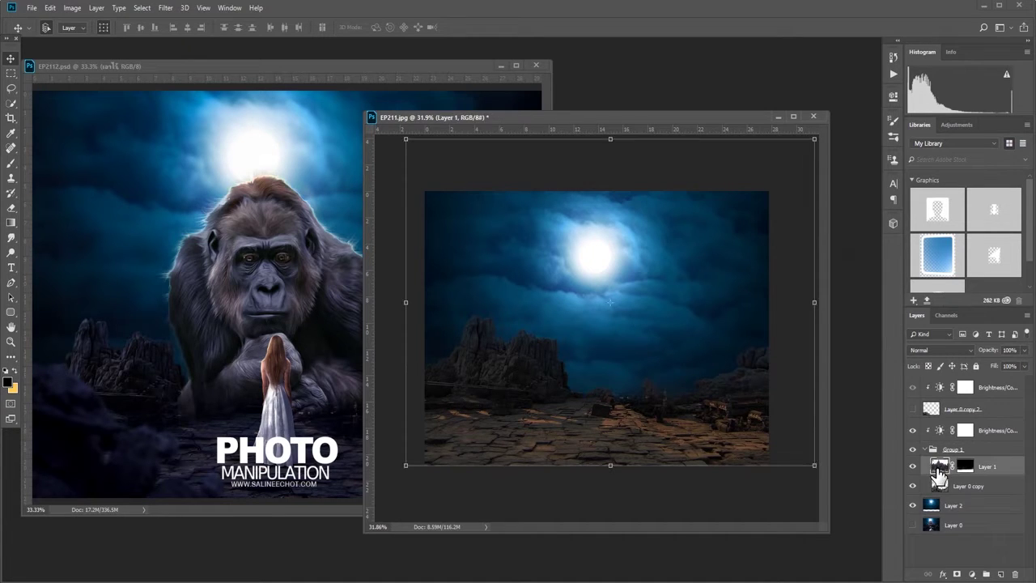
click(11, 177)
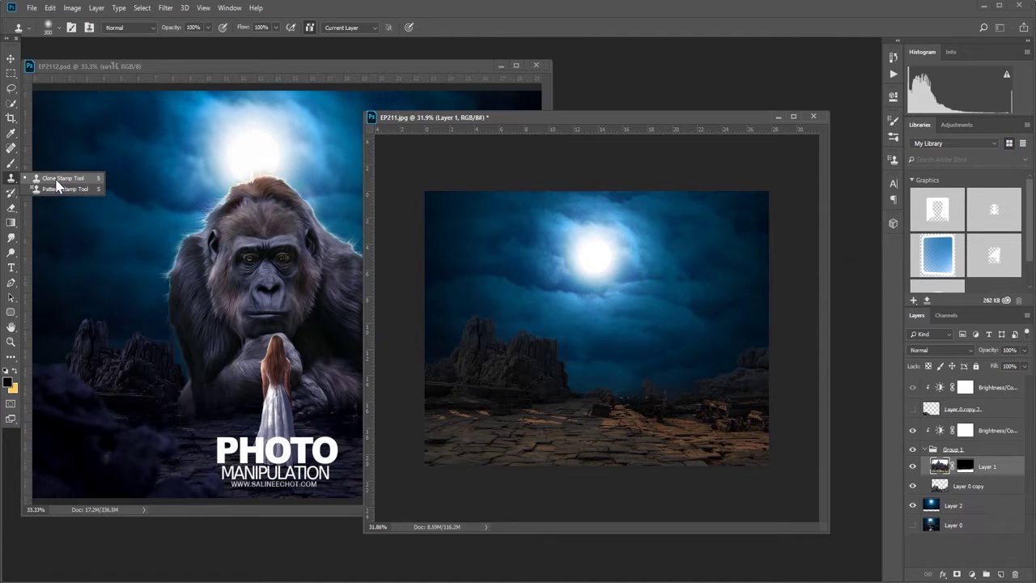
click(57, 179)
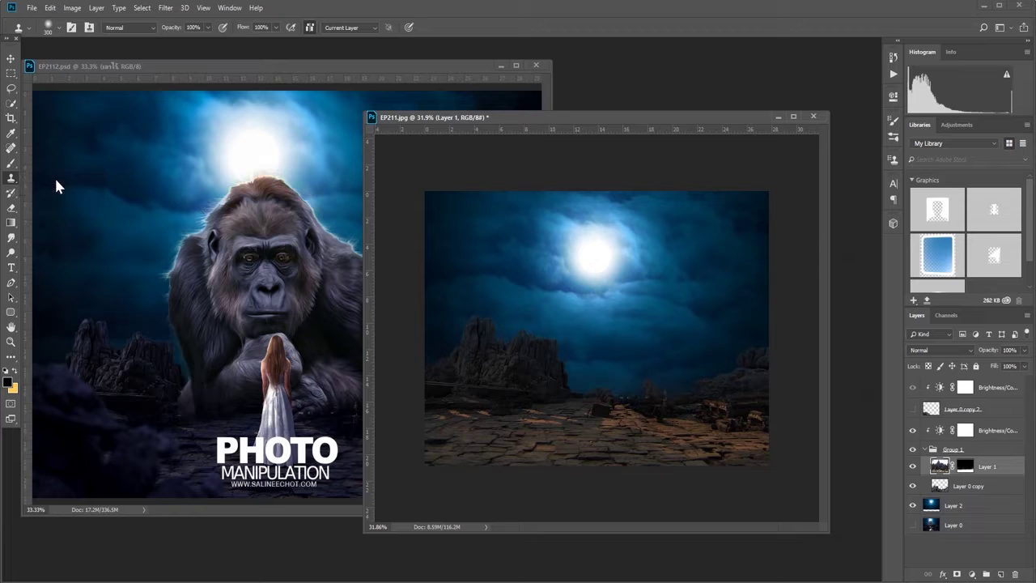
Clone stone floor texture over the debris on the left ground.
alt+click(478, 446)
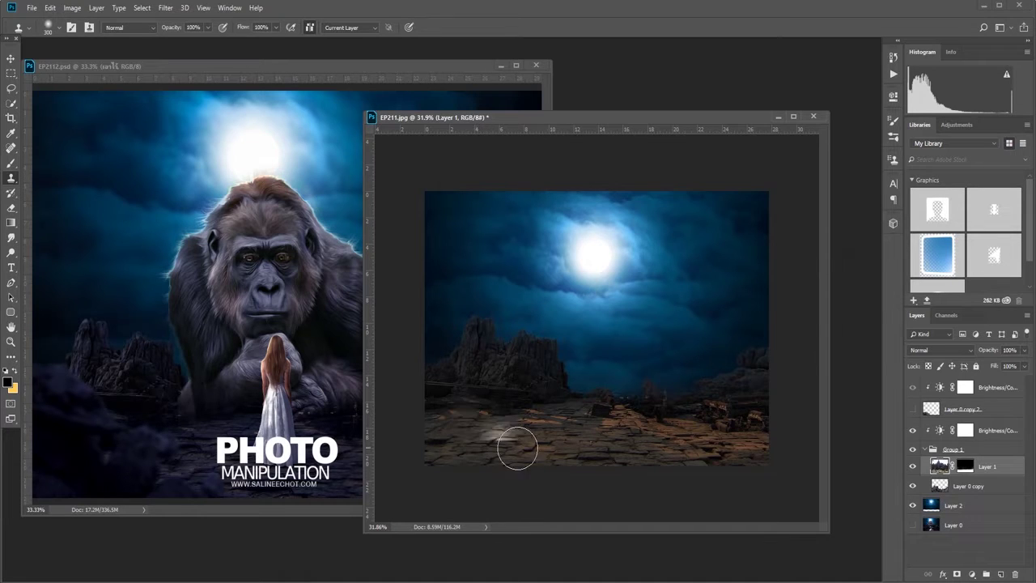
alt+click(497, 456)
drag(520, 439, 538, 417)
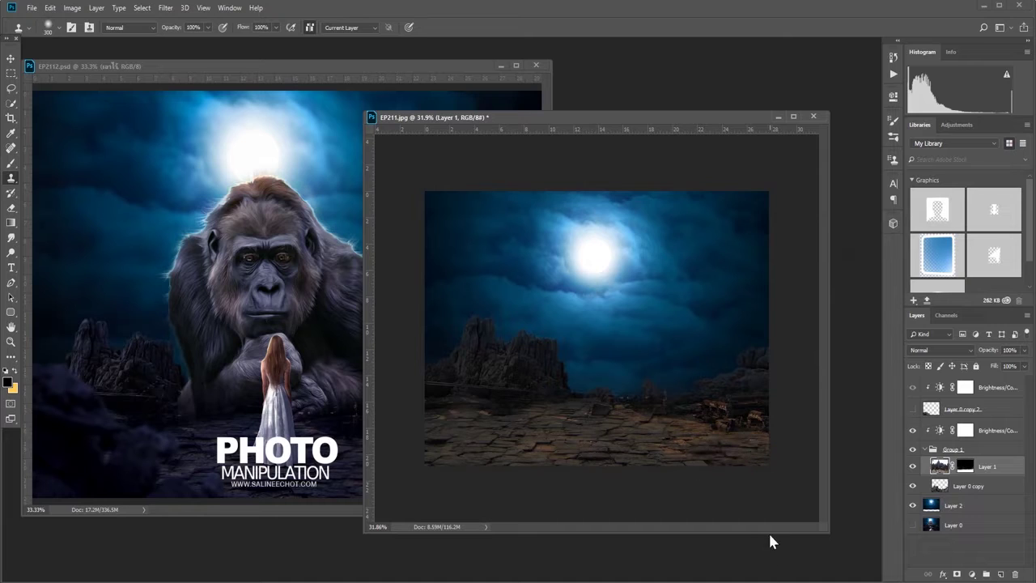
alt+click(569, 450)
drag(481, 421, 484, 418)
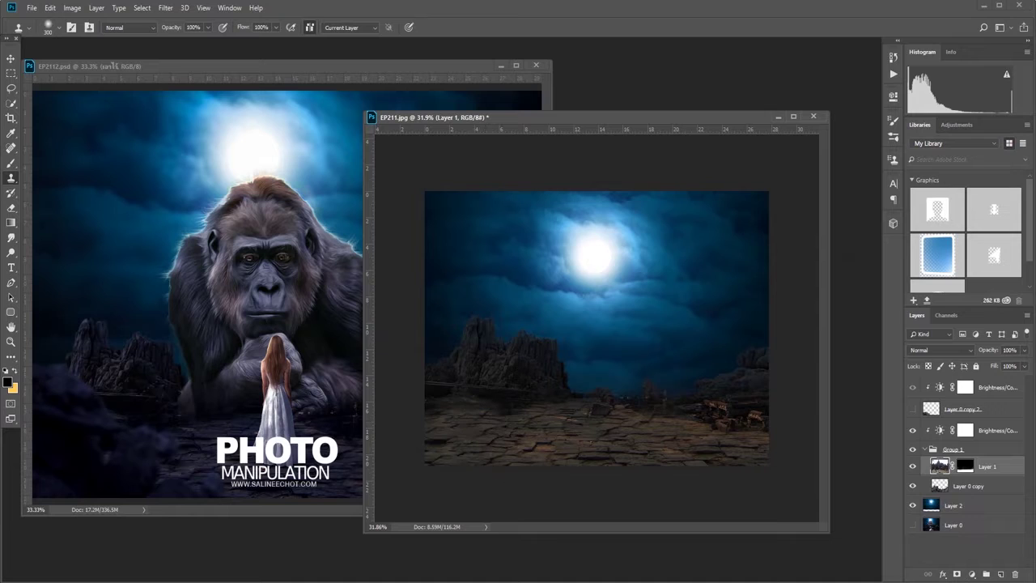
Clone over the lower-centre ground, undo the stray stroke, and compare with the adjustment off.
alt+click(496, 448)
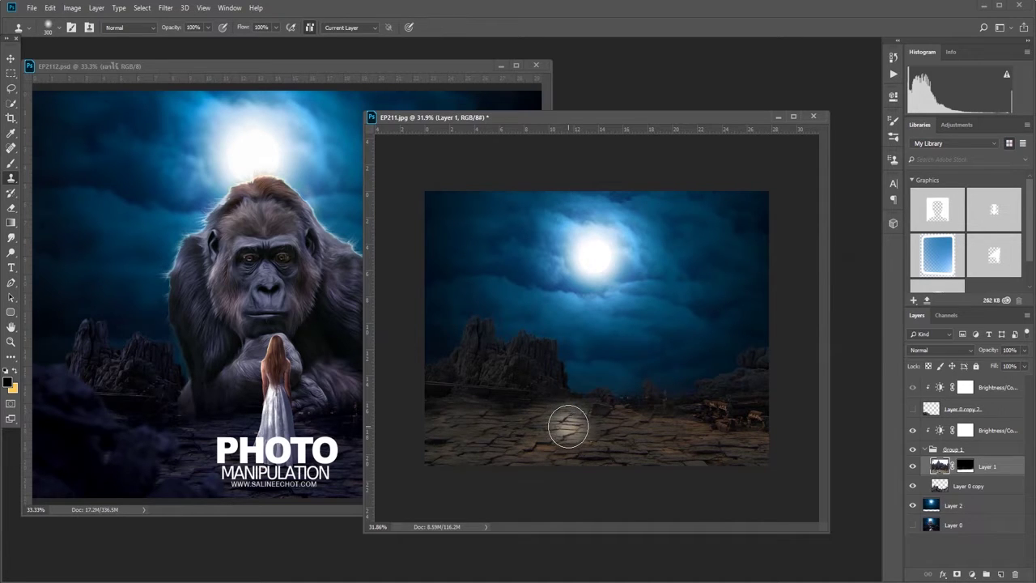
click(536, 446)
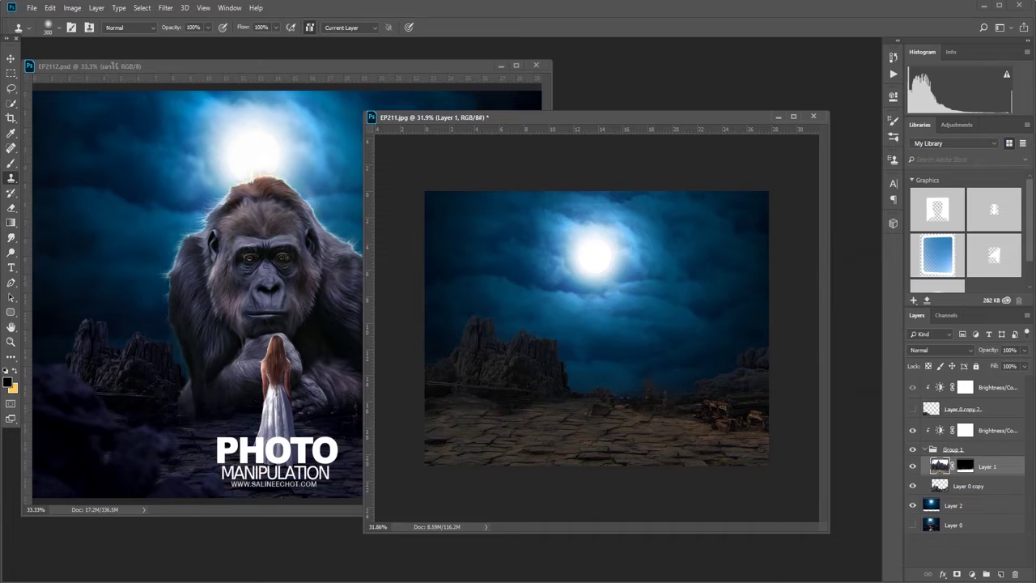
key(ctrl+z)
click(914, 431)
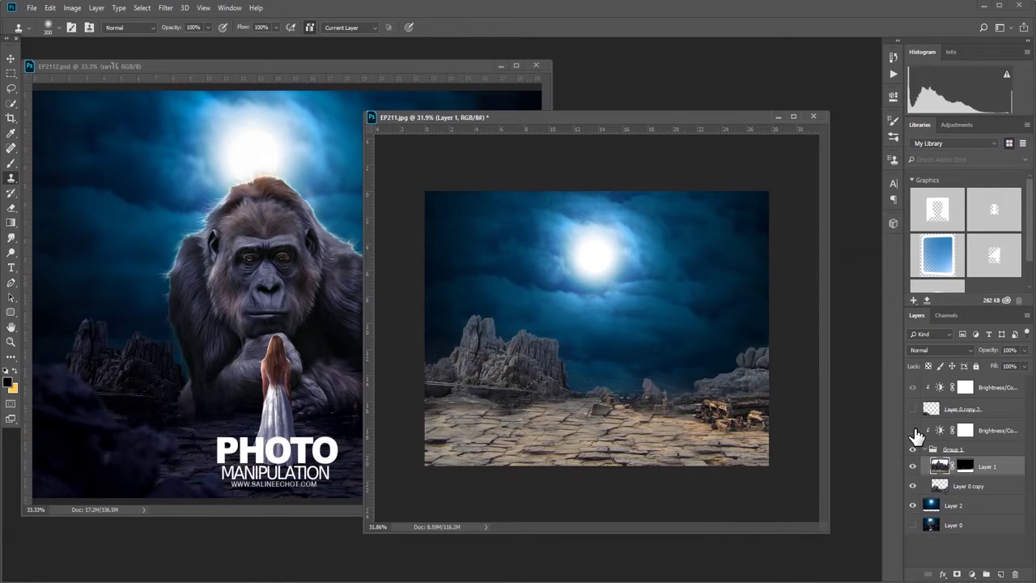
click(966, 467)
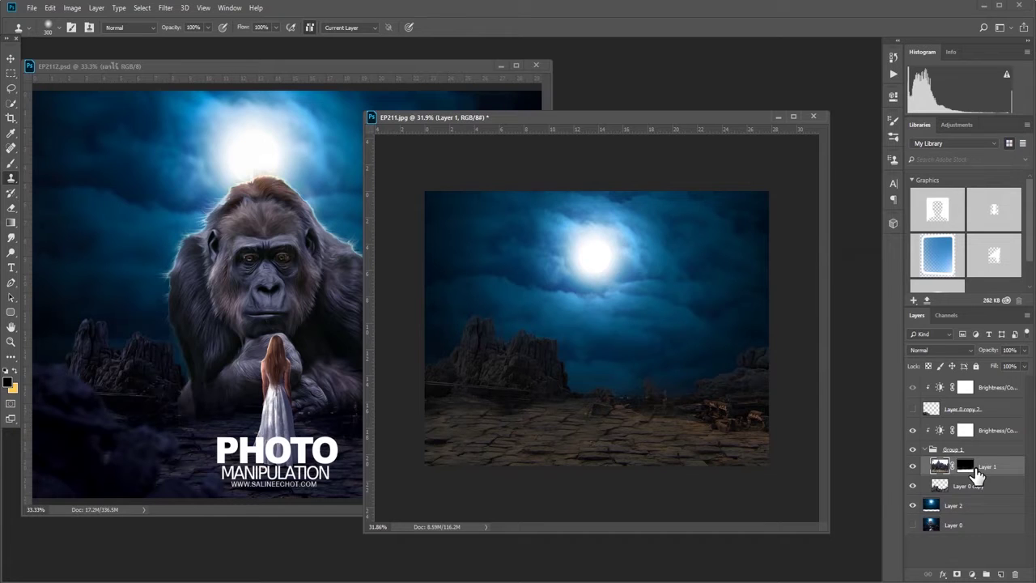
Add a Color Balance adjustment clipped above Brightness/Contrast 2 in the ruins group.
click(925, 449)
click(972, 432)
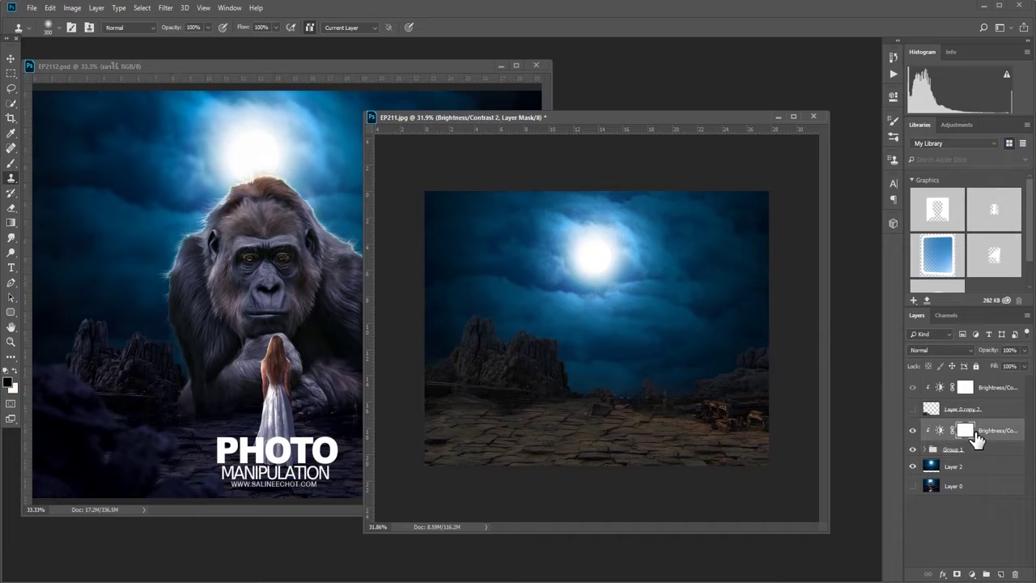
click(972, 574)
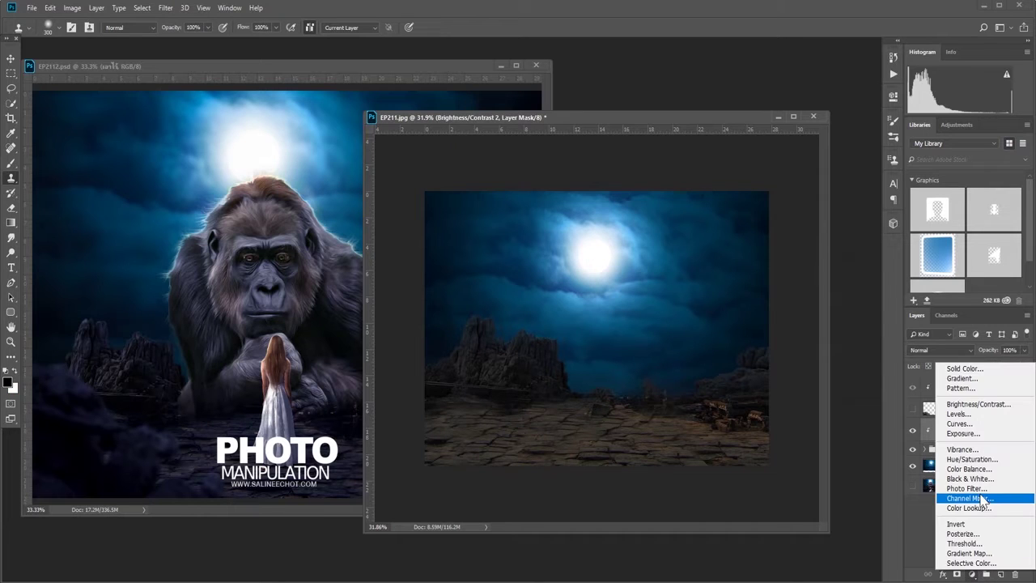
click(978, 469)
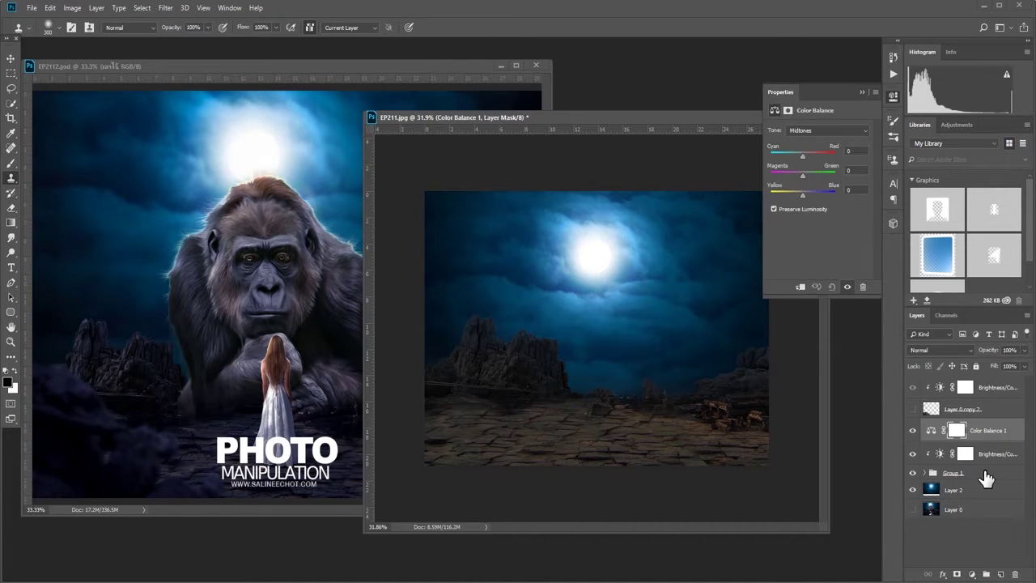
right_click(984, 433)
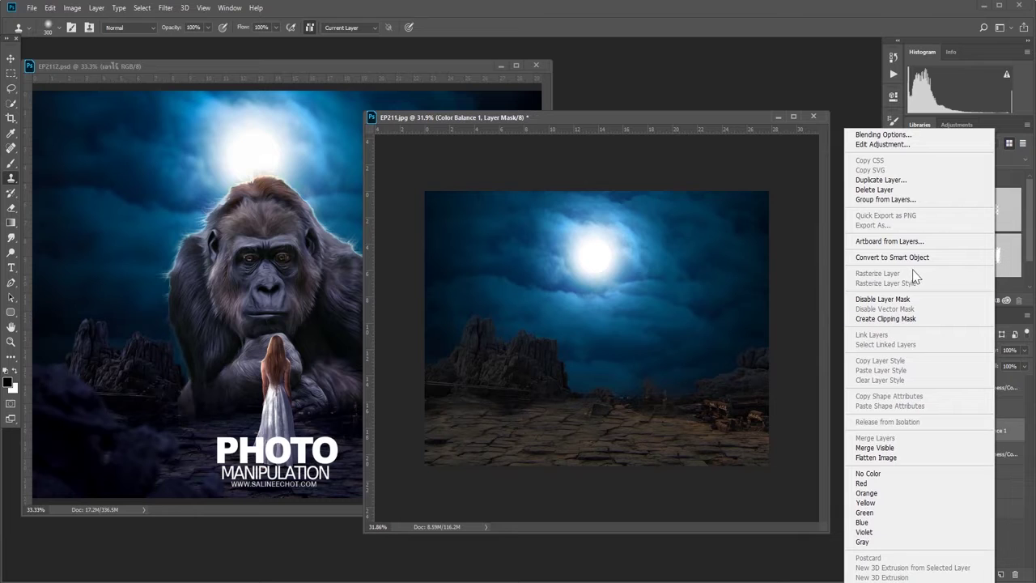
click(886, 318)
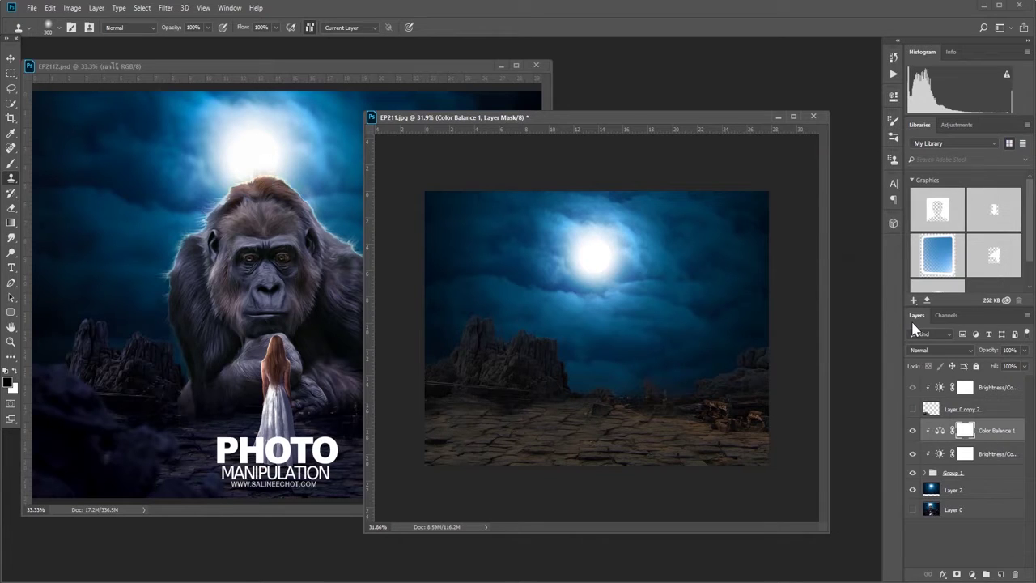
double_click(939, 430)
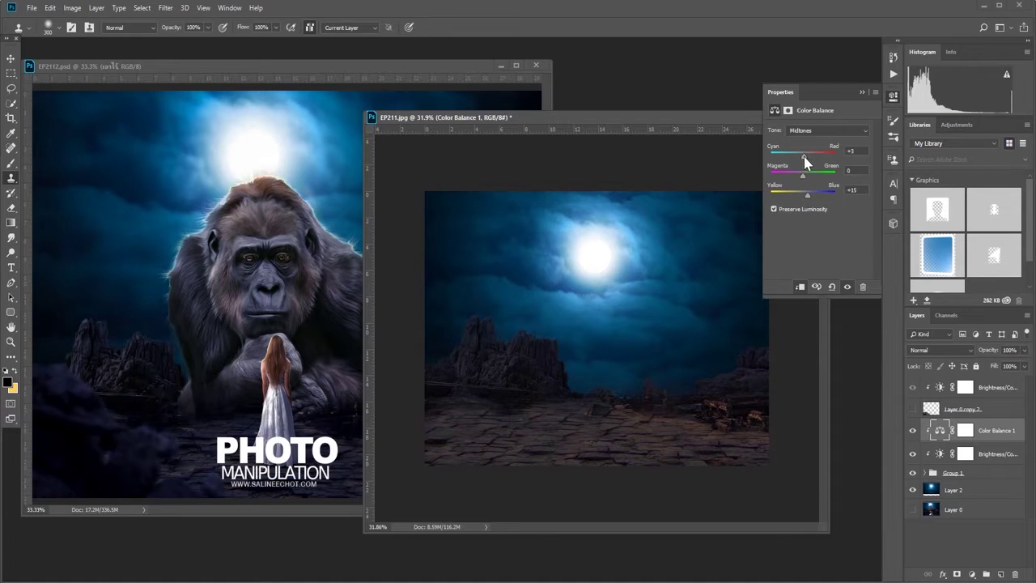
Shift the Shadows to Cyan -13 and make the foreground boulder visible again.
click(814, 130)
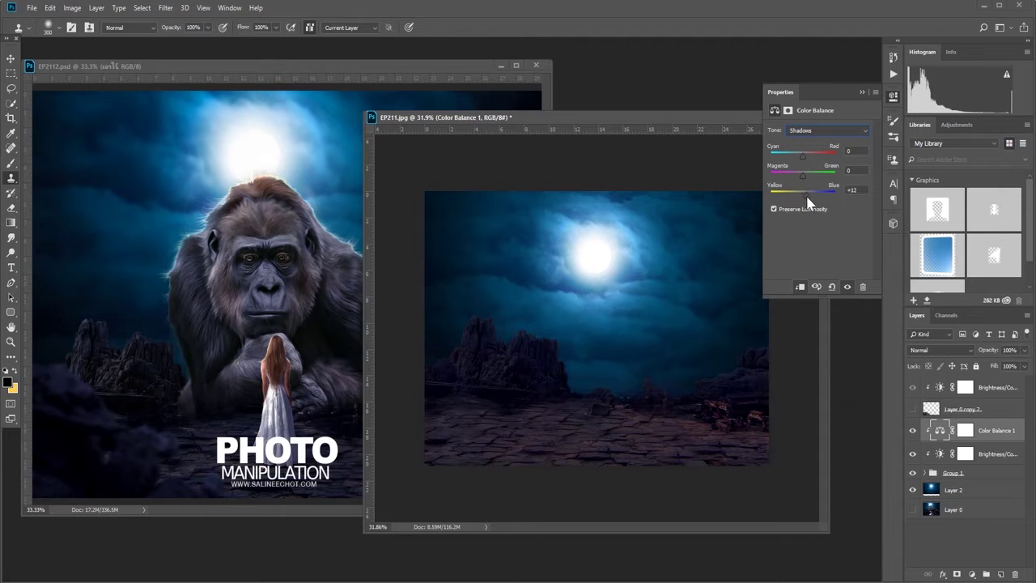
drag(802, 154, 797, 153)
click(893, 99)
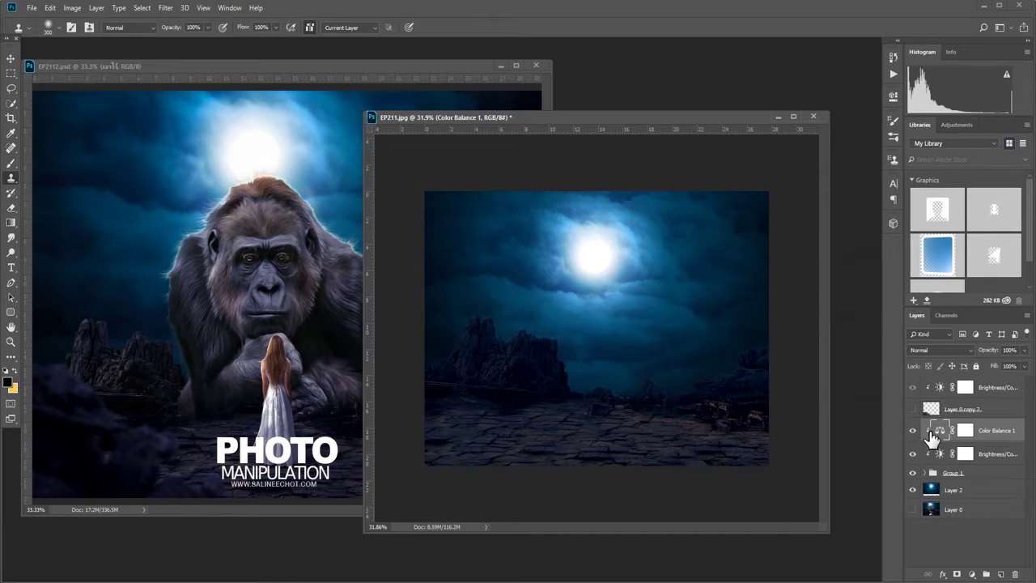
click(912, 409)
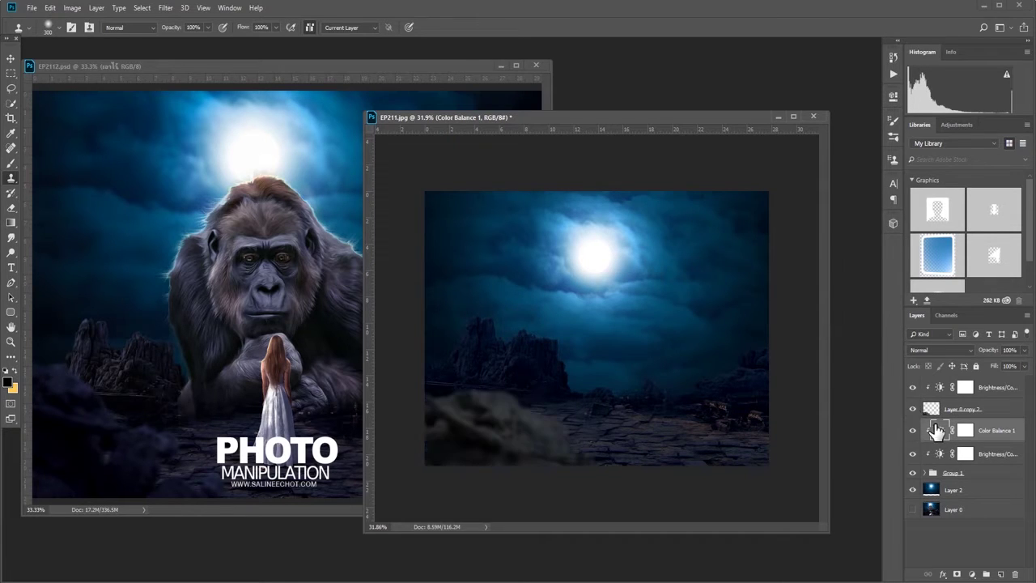
Duplicate Color Balance 1 to the top of the stack, clipped, at 42% opacity.
click(993, 392)
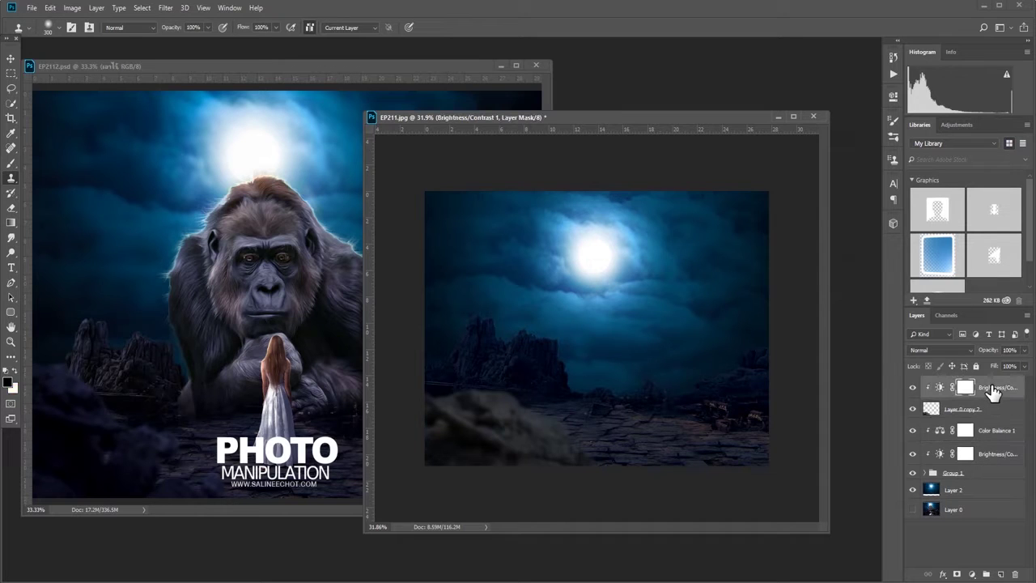
click(994, 437)
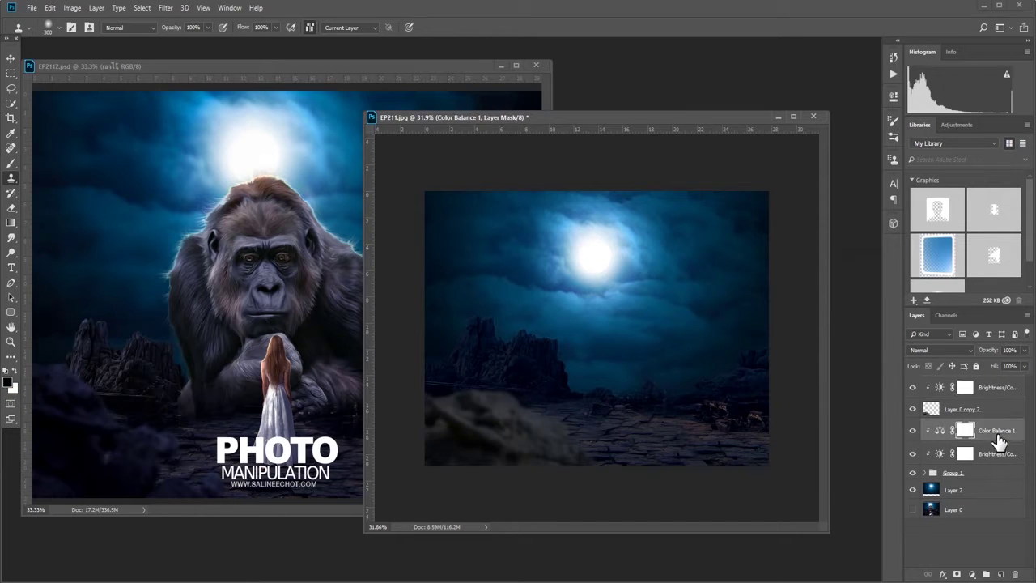
key(ctrl+j)
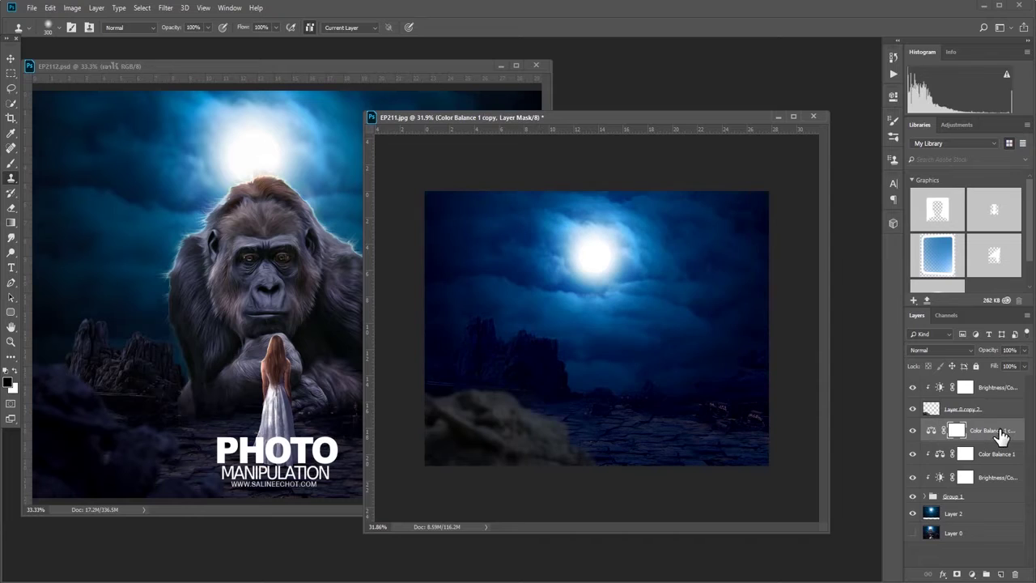
drag(993, 437, 1002, 394)
right_click(1002, 394)
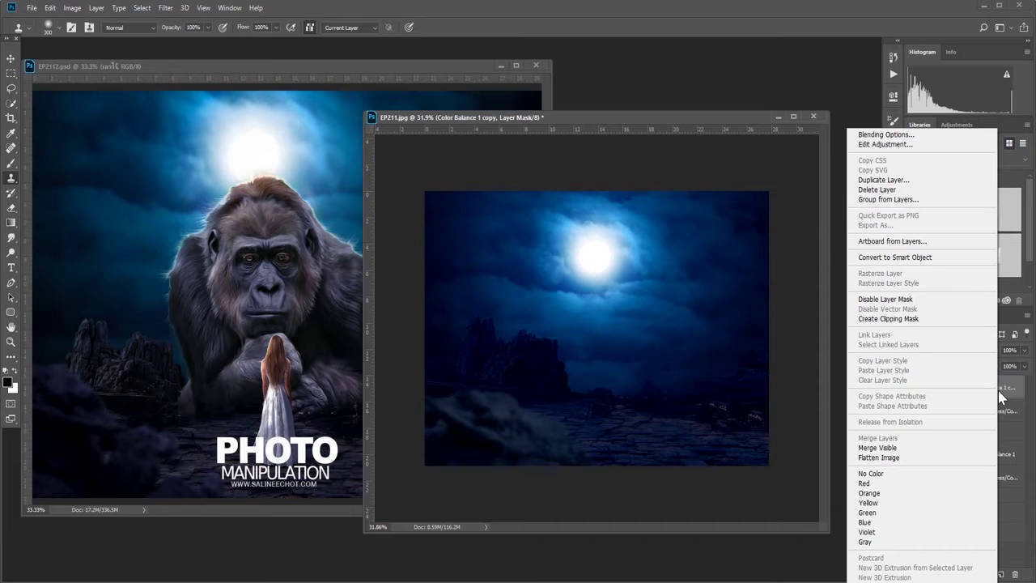
click(929, 319)
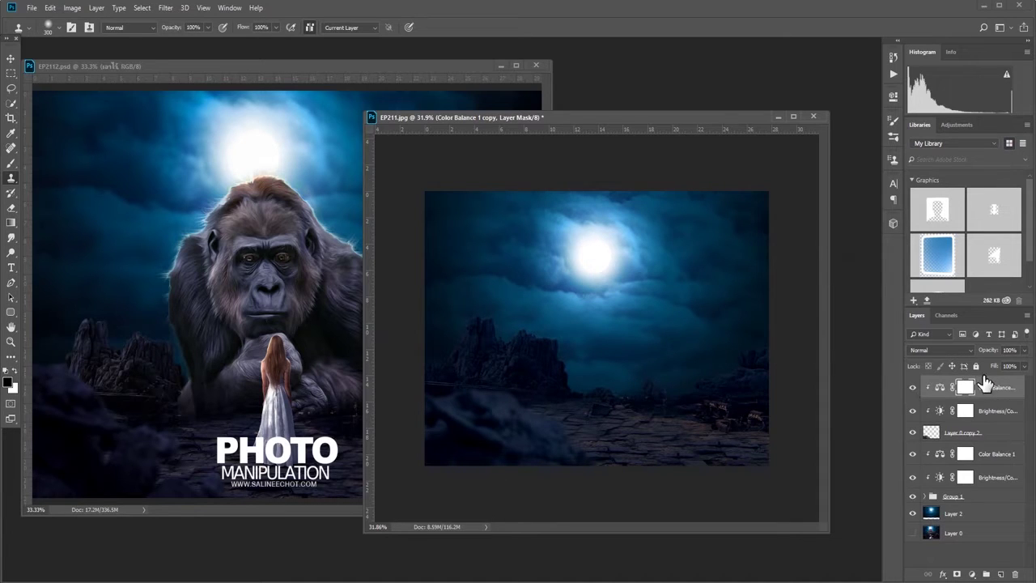
click(1023, 351)
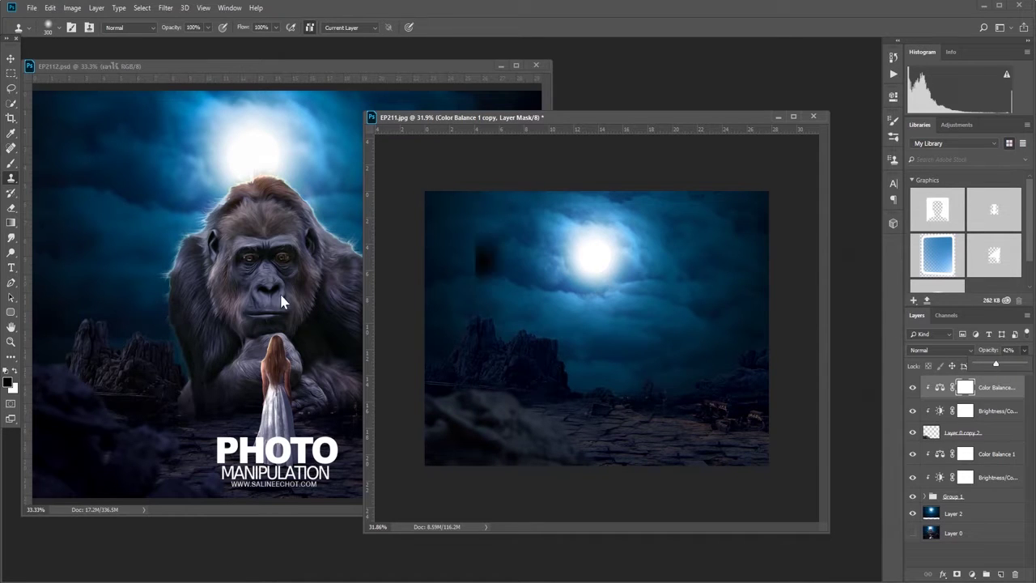
click(150, 525)
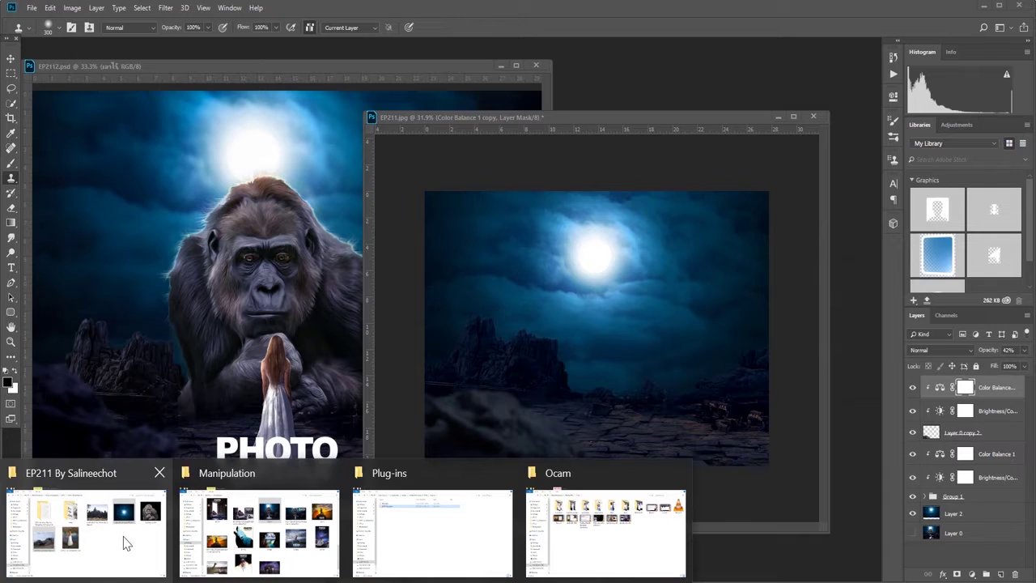
Drag thinking-monkey from the EP211 By Salineechot folder into Photoshop.
click(125, 544)
click(898, 187)
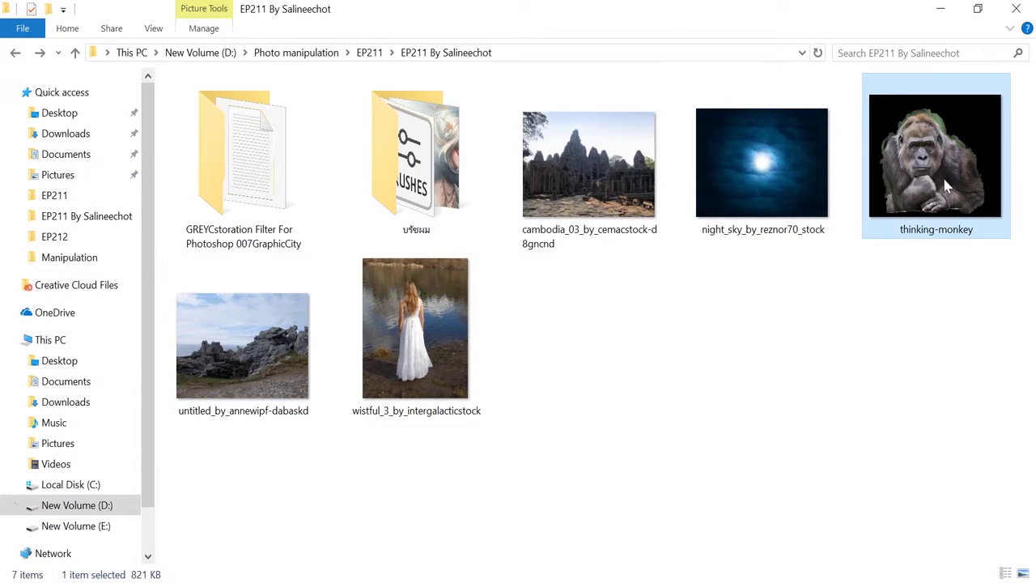
mouse_move(946, 186)
mouse_down()
mouse_move(206, 545)
mouse_move(125, 541)
mouse_move(63, 81)
mouse_up()
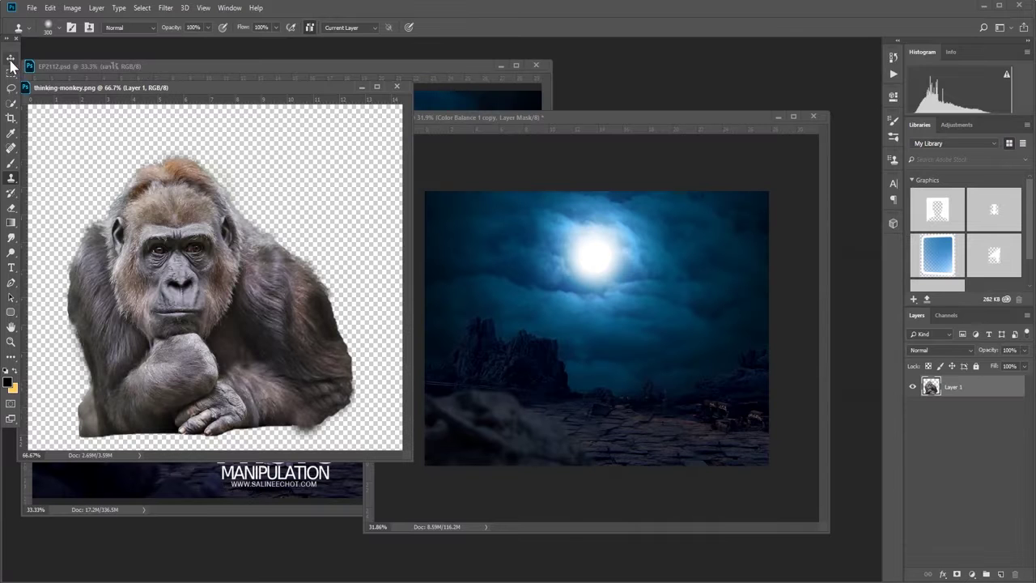
Drag the gorilla from thinking-monkey.png into EP211.jpg and convert that layer to a smart object.
key(v)
mouse_move(179, 247)
mouse_down()
mouse_move(582, 356)
mouse_move(649, 340)
mouse_up()
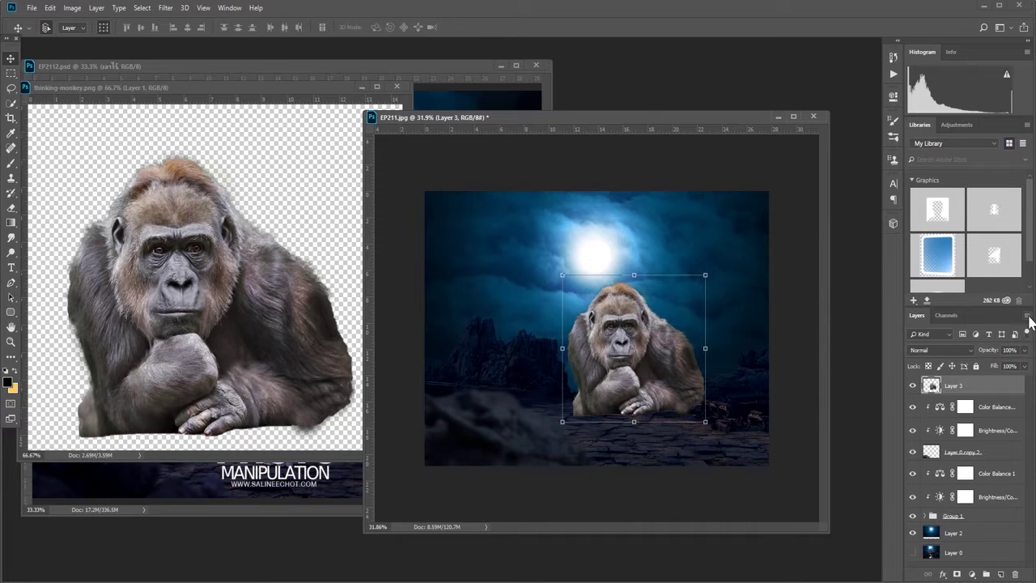
click(1028, 316)
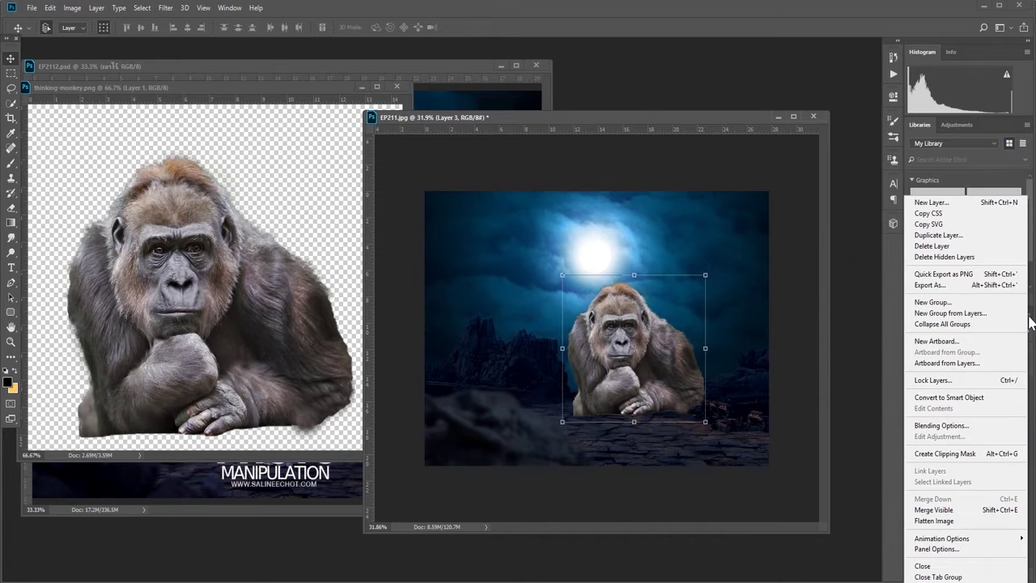
click(949, 397)
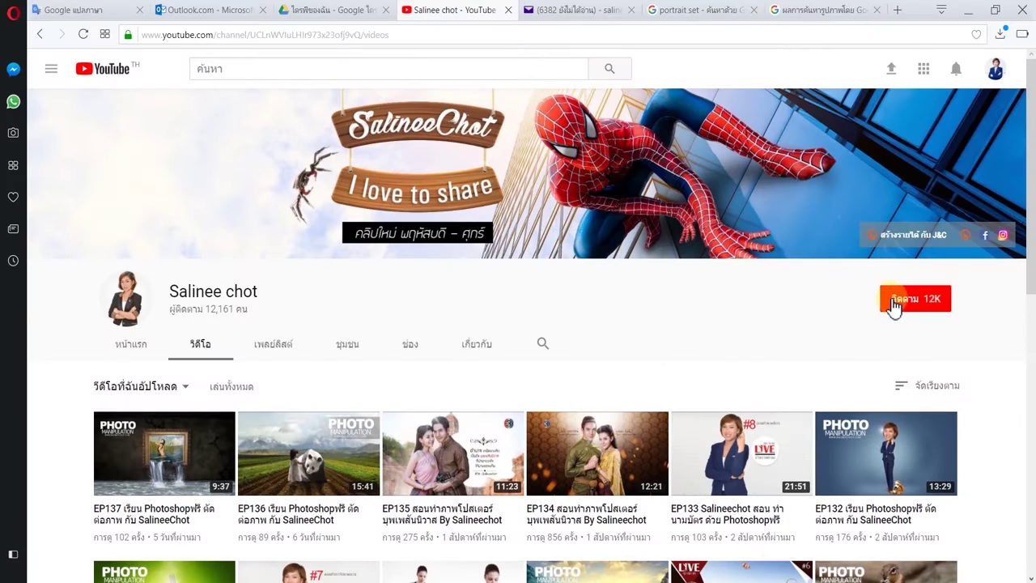
Subscribe to the YouTube channel and set its bell to all notifications.
click(902, 306)
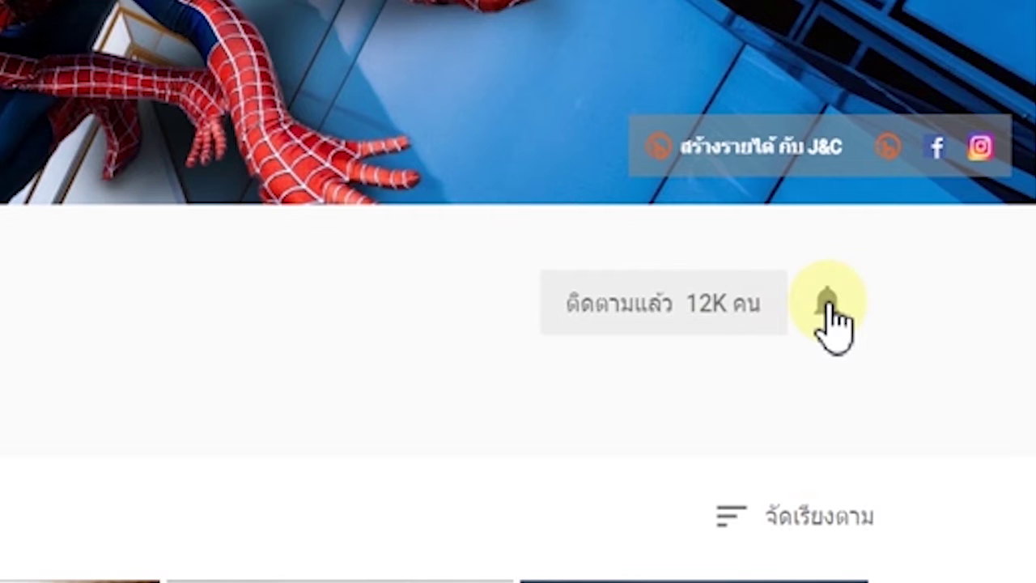
click(827, 306)
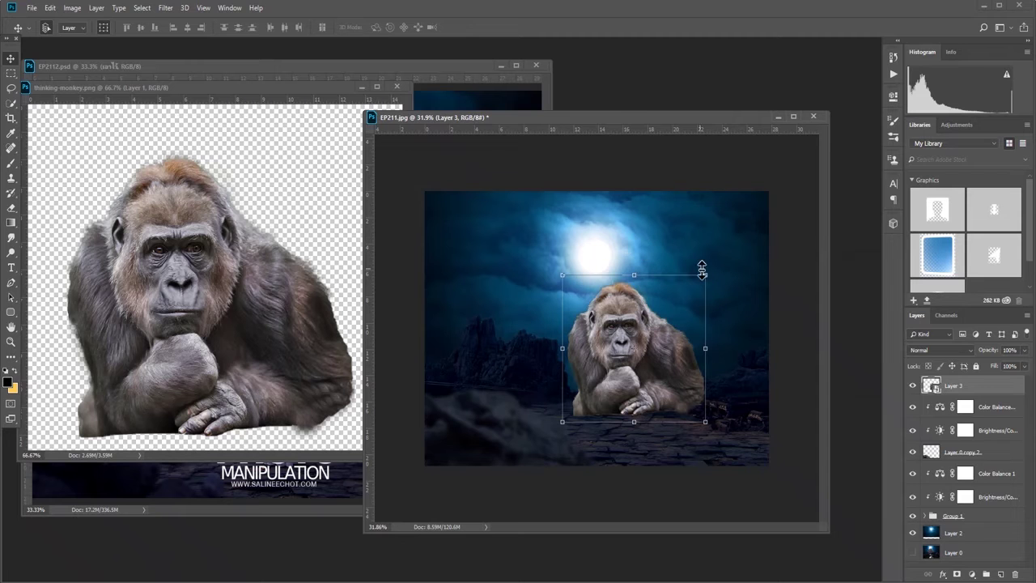
Free Transform the gorilla, settling its scale at about 127.5%, centred below the moon.
drag(706, 272, 743, 253)
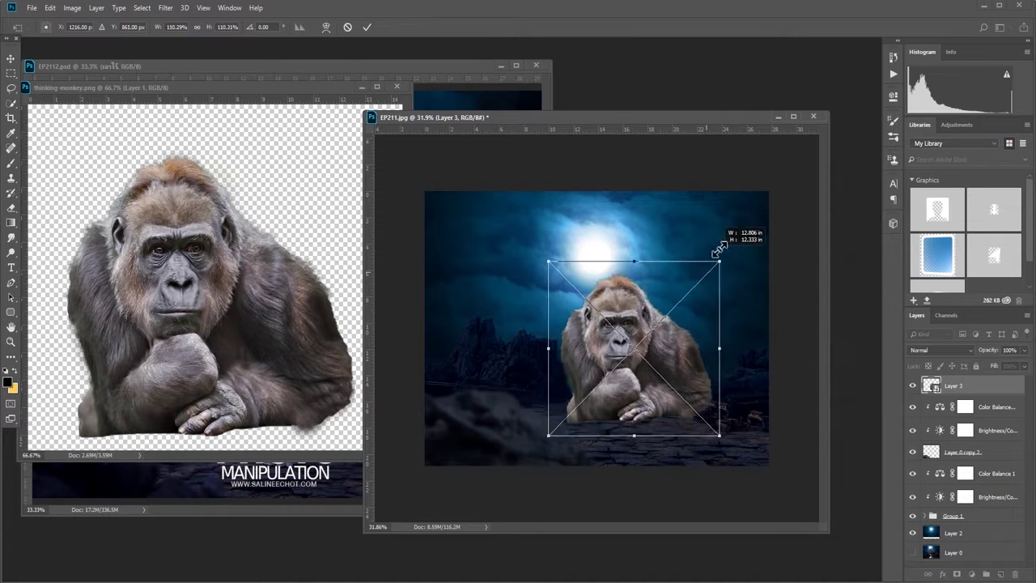
drag(694, 297, 682, 255)
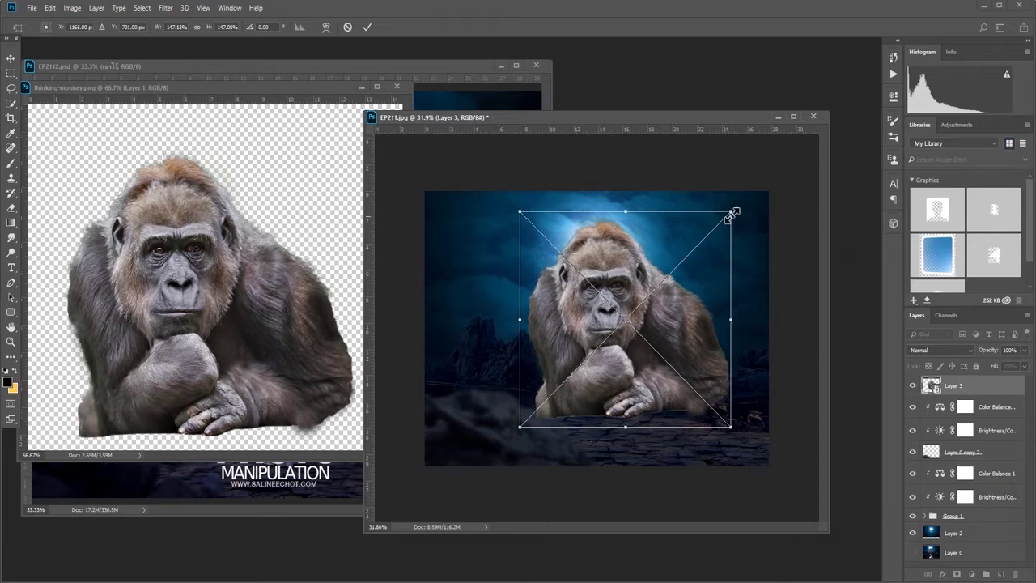
drag(731, 212, 713, 222)
drag(666, 286, 658, 278)
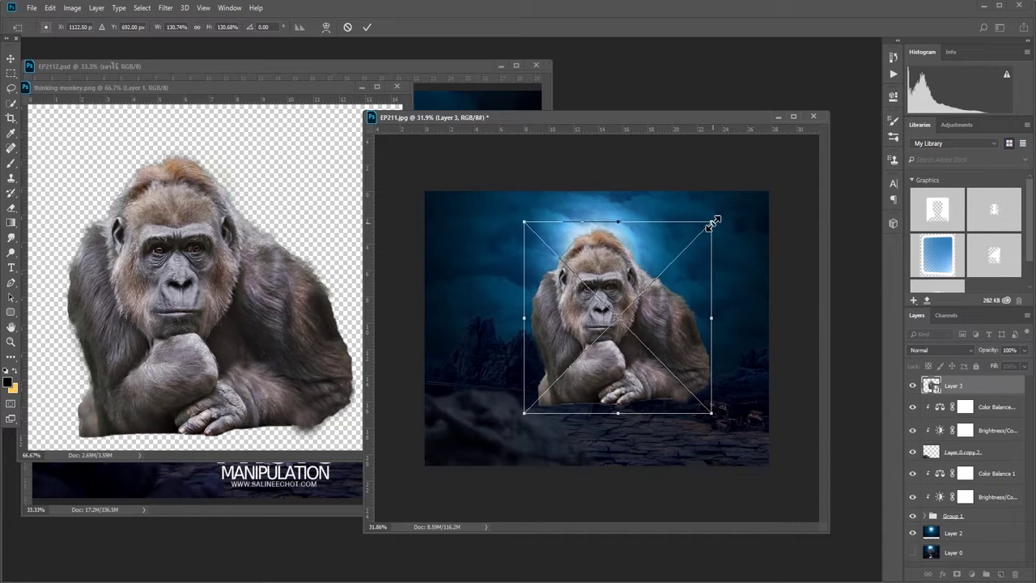
drag(714, 221, 730, 195)
mouse_move(632, 284)
mouse_down()
mouse_move(631, 274)
mouse_move(701, 298)
mouse_move(634, 282)
mouse_up()
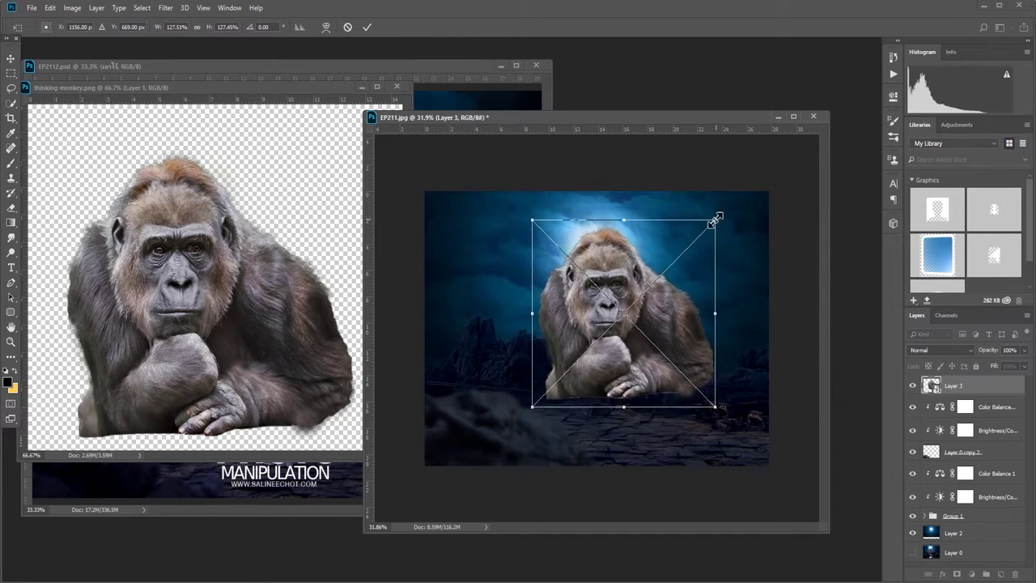
drag(726, 212, 713, 228)
Commit the gorilla's new size and rasterize Layer 3.
click(368, 28)
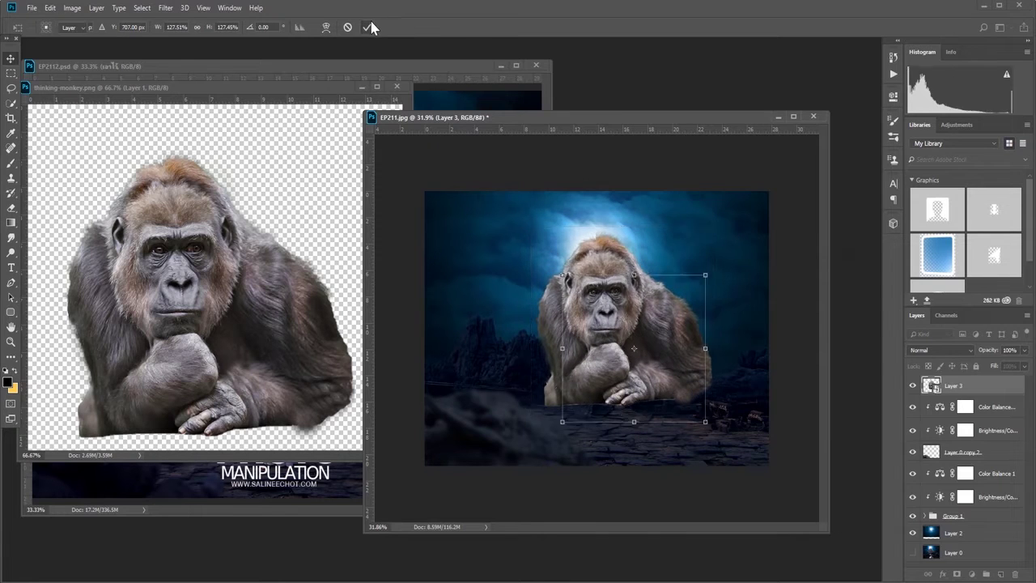
scroll(684, 416, up, 1)
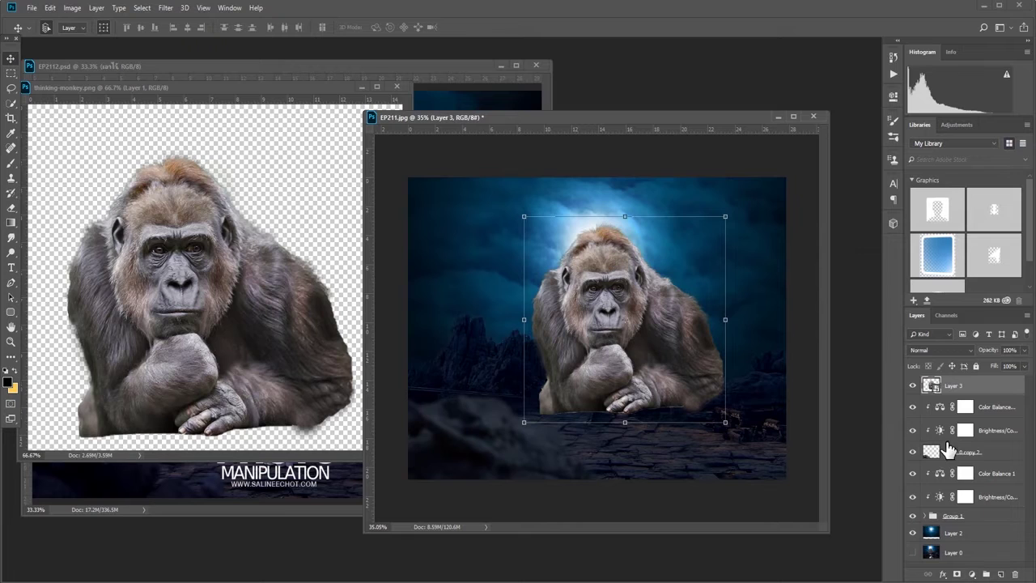
right_click(962, 392)
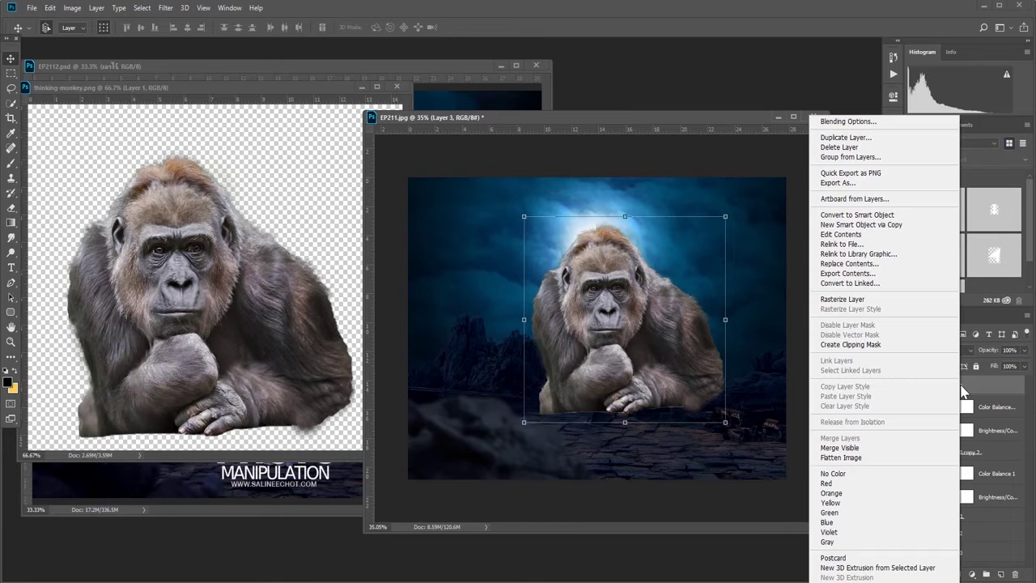
click(882, 299)
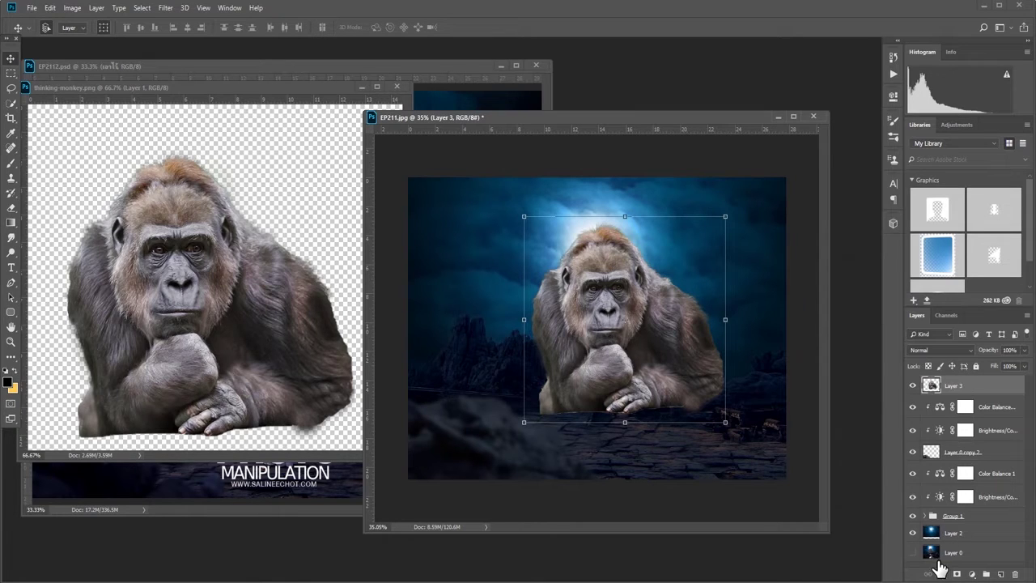
Sharpen the gorilla with Unsharp Mask: Amount 78%, Radius 1.0 px, Threshold 0.
click(163, 9)
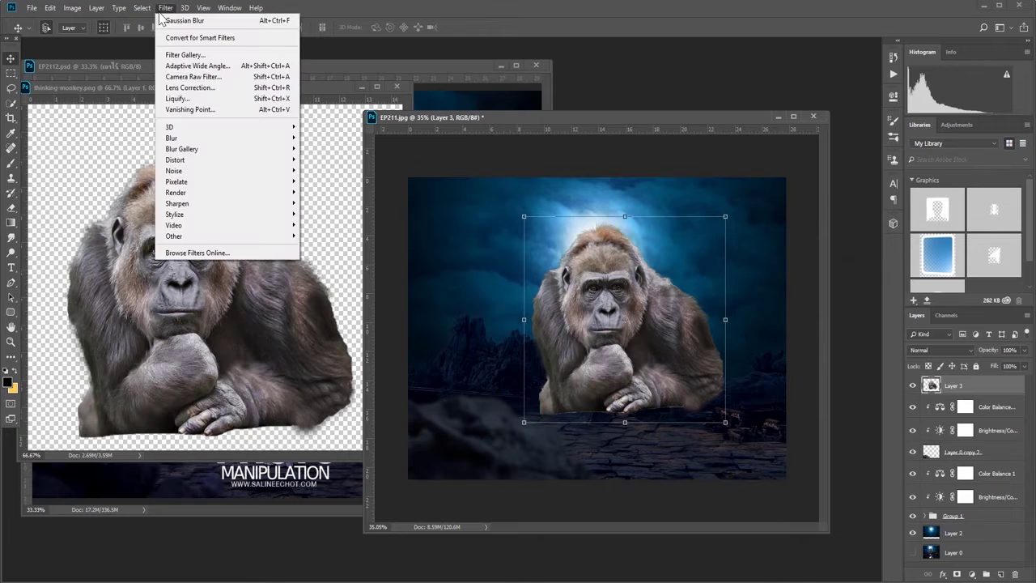
mouse_move(177, 203)
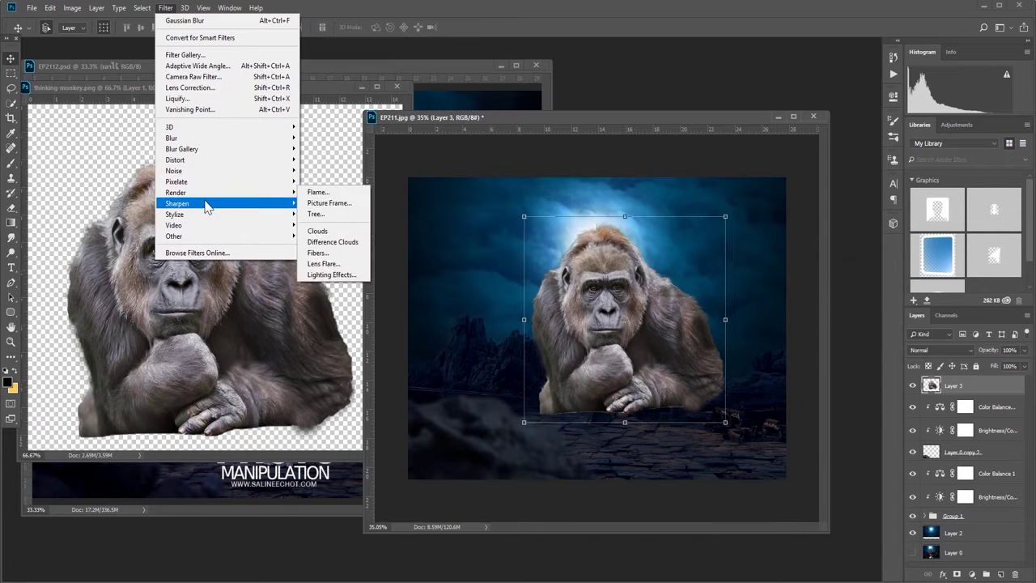
click(328, 257)
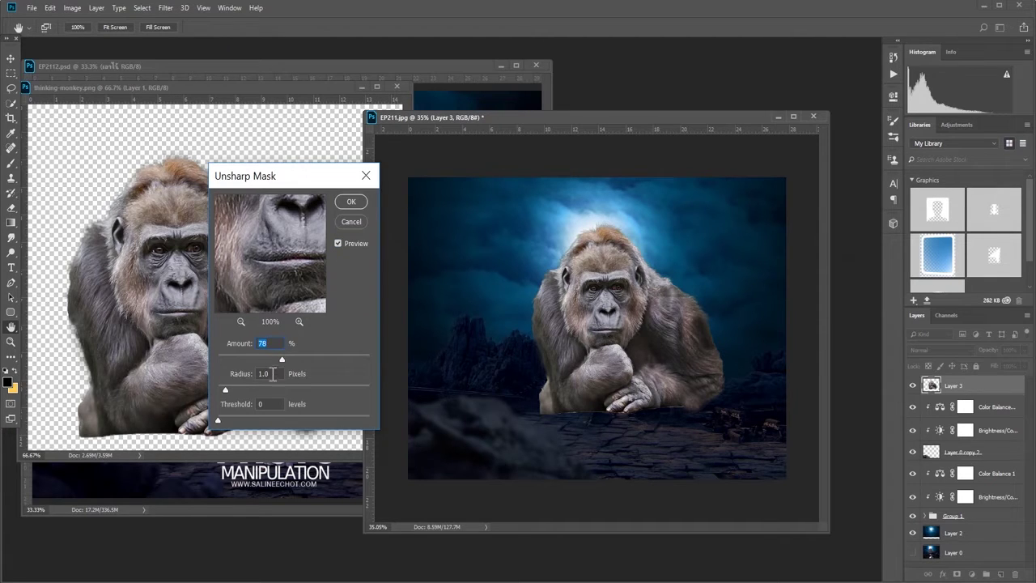
click(351, 202)
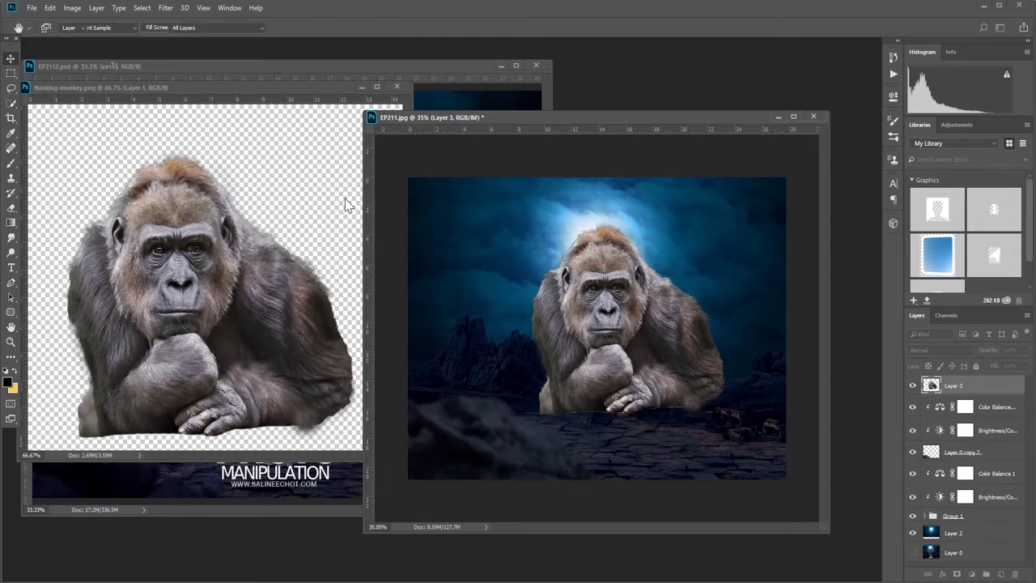
key(v)
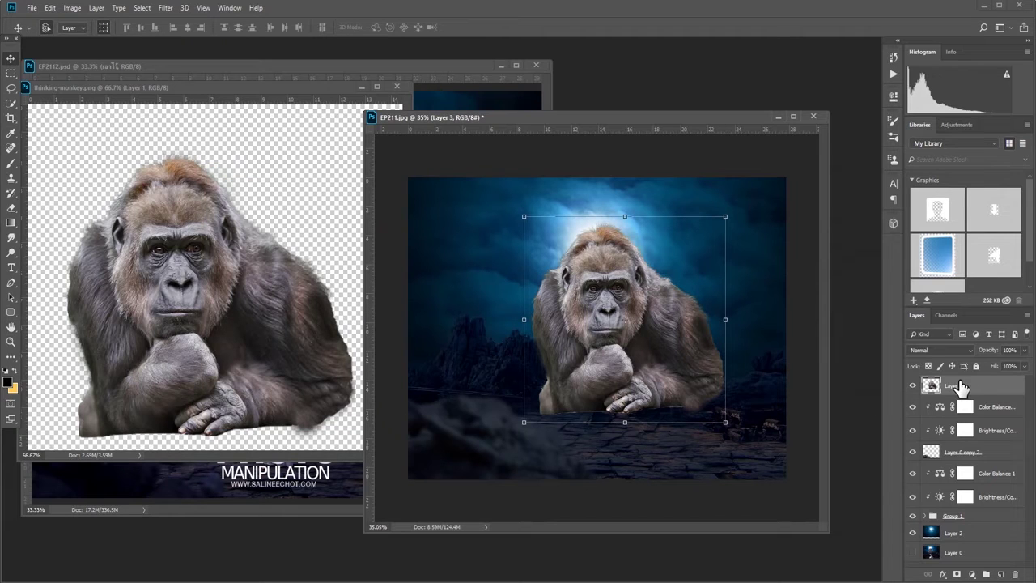
Mask Layer 3 and brush the gorilla's lower edge softly into the ruins ground.
click(956, 574)
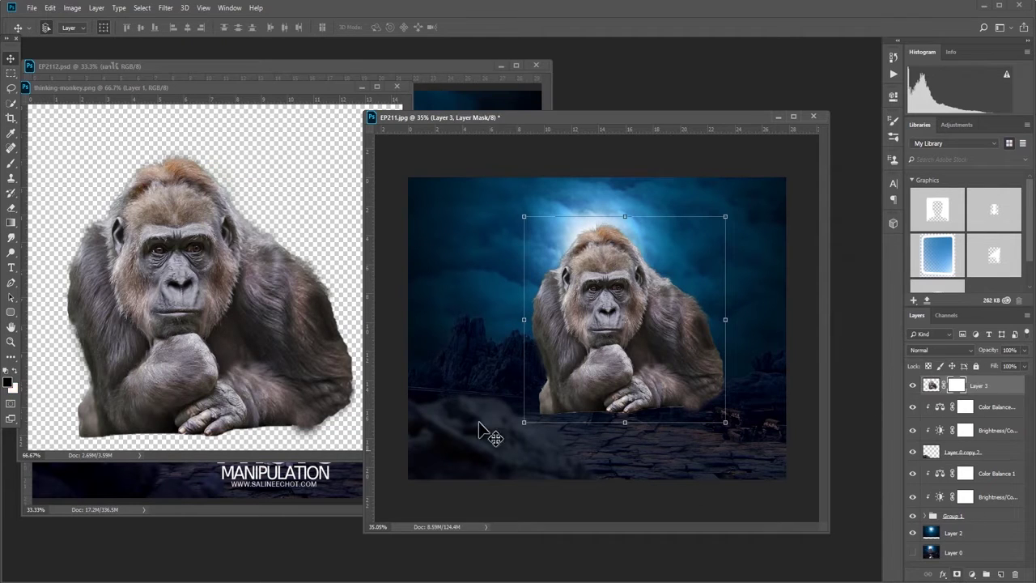
click(10, 163)
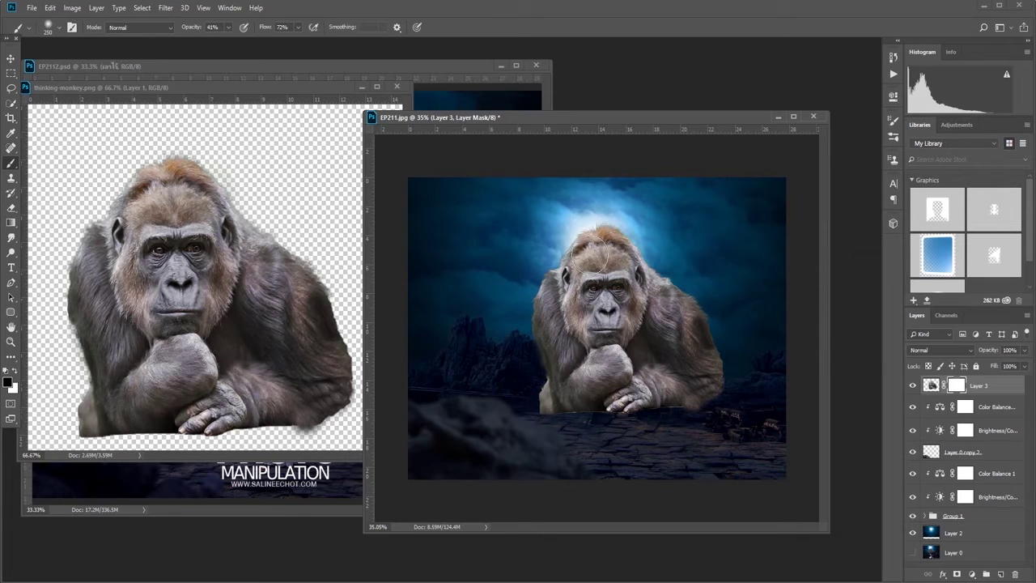
mouse_move(657, 439)
mouse_down()
mouse_move(508, 416)
mouse_move(497, 377)
mouse_move(524, 406)
mouse_move(551, 400)
mouse_move(608, 458)
mouse_move(717, 421)
mouse_move(701, 412)
mouse_move(612, 424)
mouse_move(678, 432)
mouse_move(652, 286)
mouse_move(539, 377)
mouse_move(662, 349)
mouse_up()
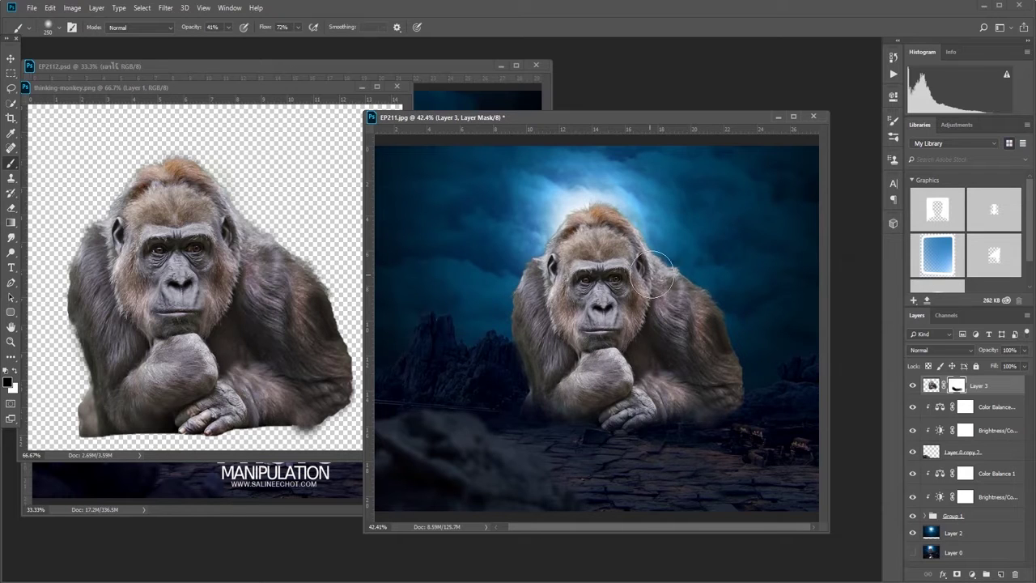
click(931, 386)
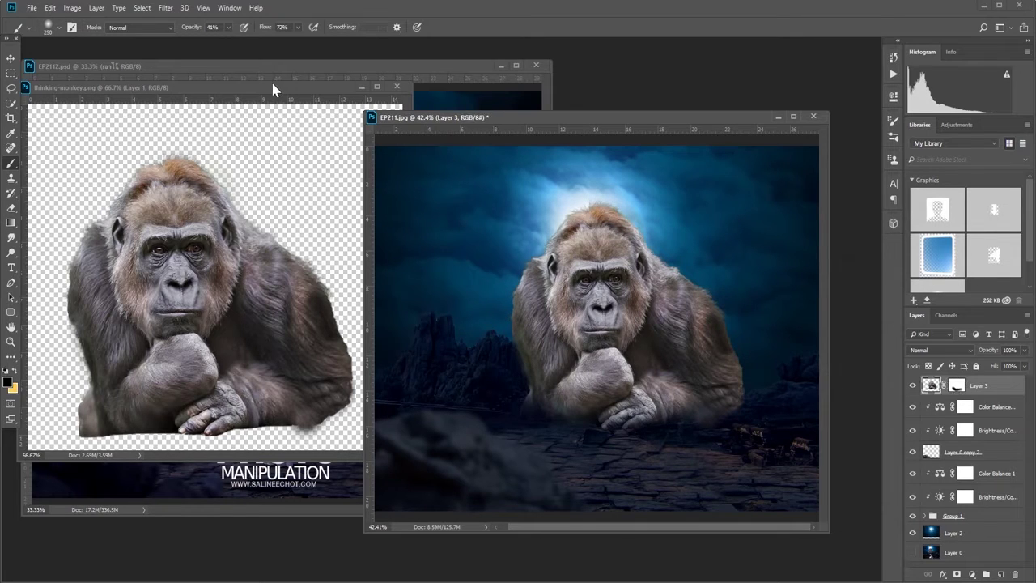
Apply Filter > Noise > GREYCstoration to Layer 3 with Strength 90 and Contour 0.7.
click(169, 8)
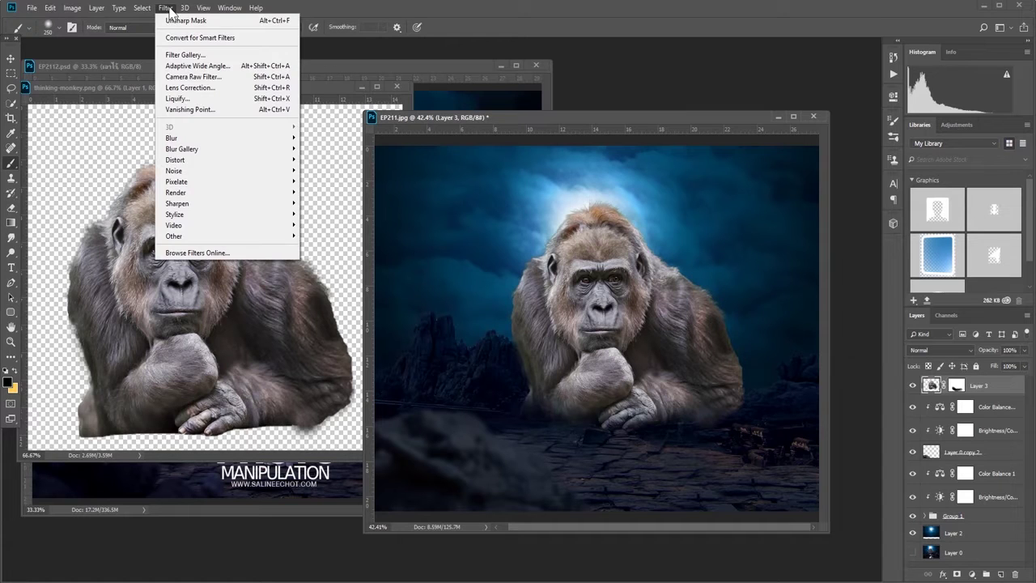
mouse_move(174, 171)
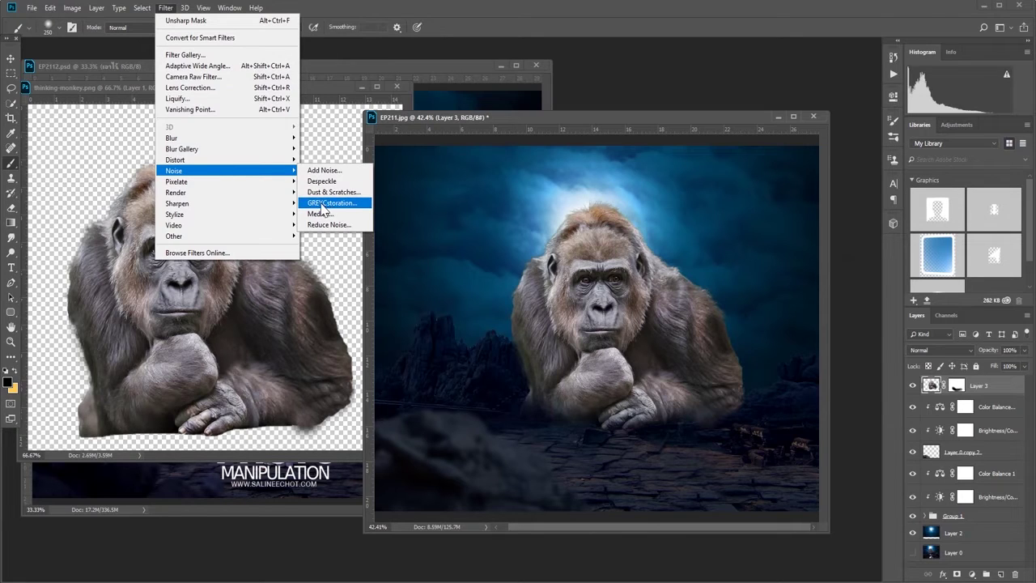
click(322, 208)
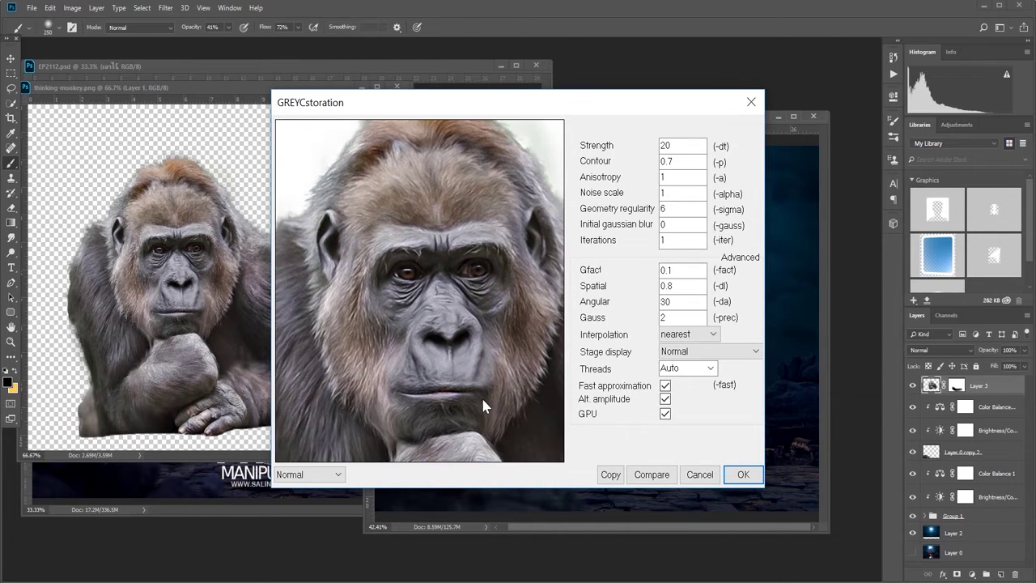
click(666, 145)
key(BackSpace)
text(9)
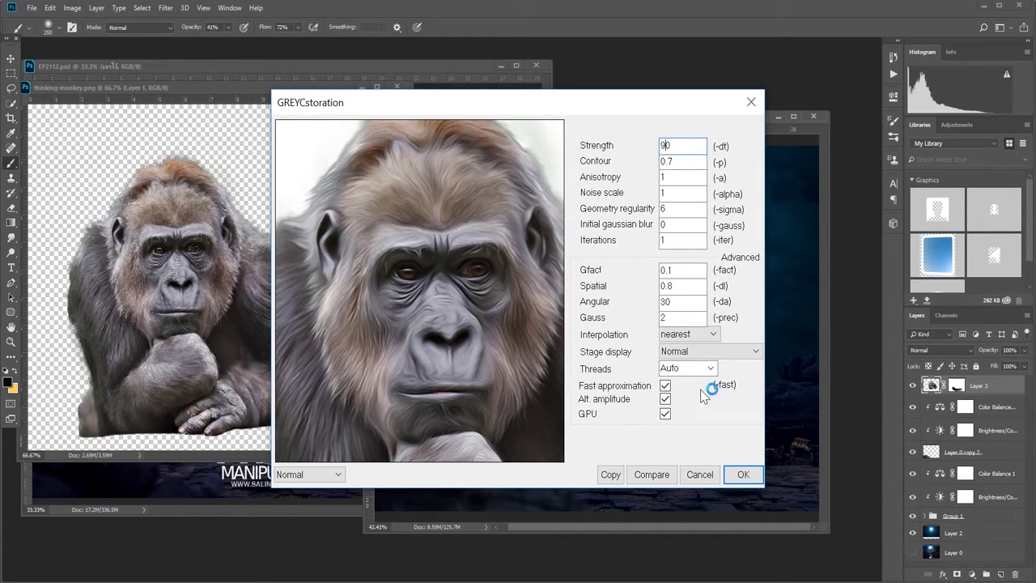
click(736, 475)
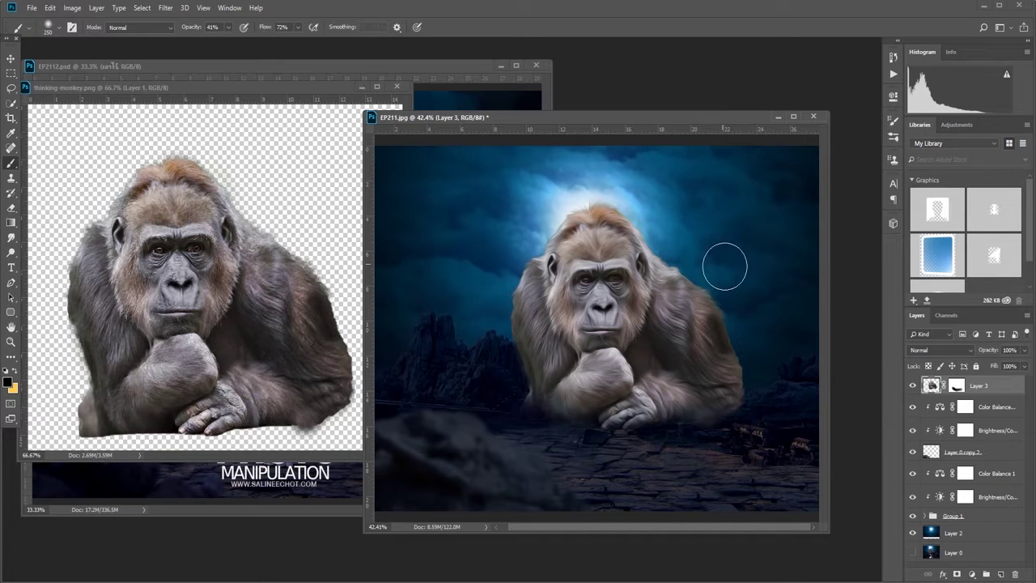
scroll(724, 262, up, 2)
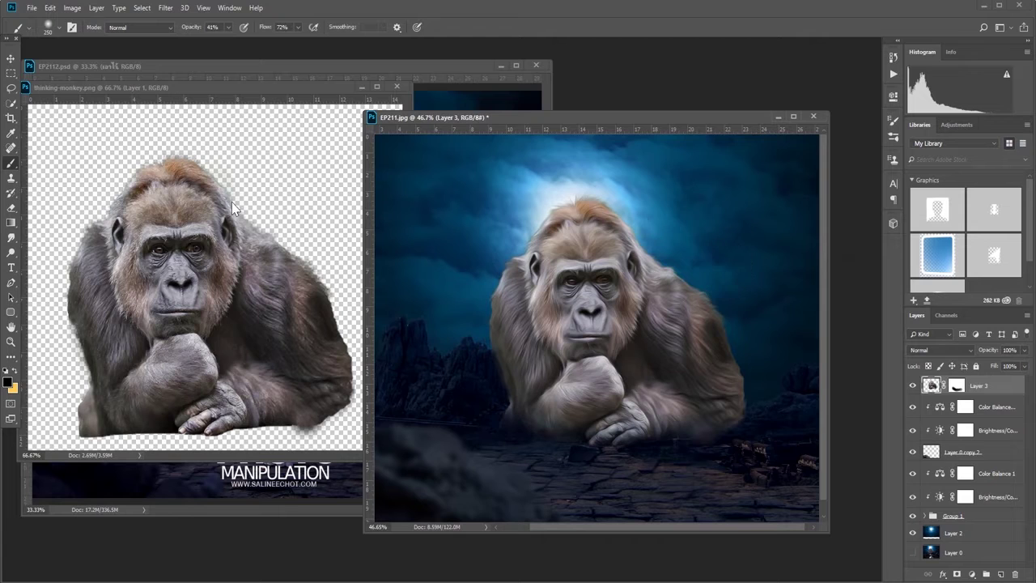
Lasso the gorilla's right-hand eye and copy it onto its own layer, Layer 4.
click(10, 88)
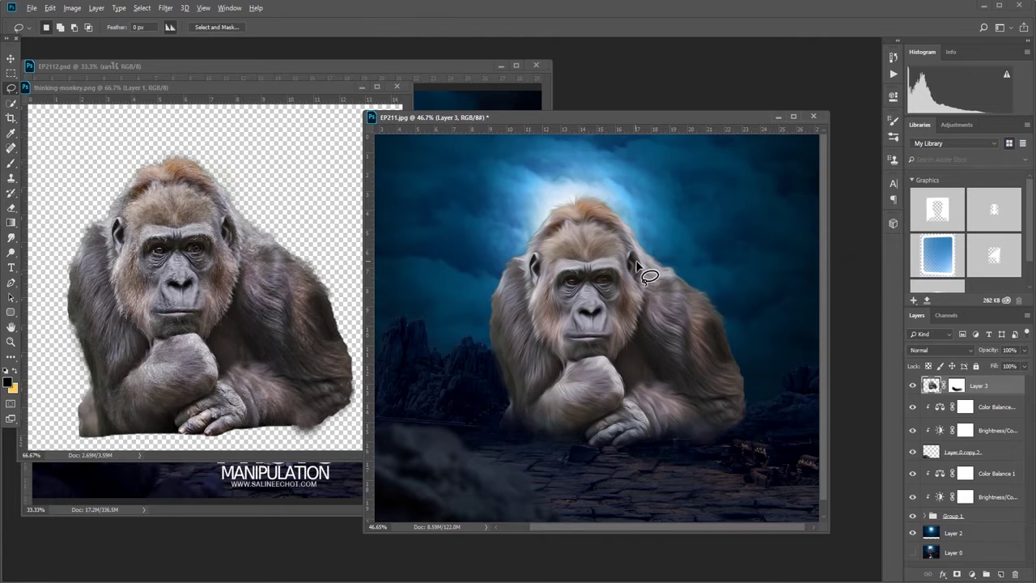
scroll(636, 267, up, 3)
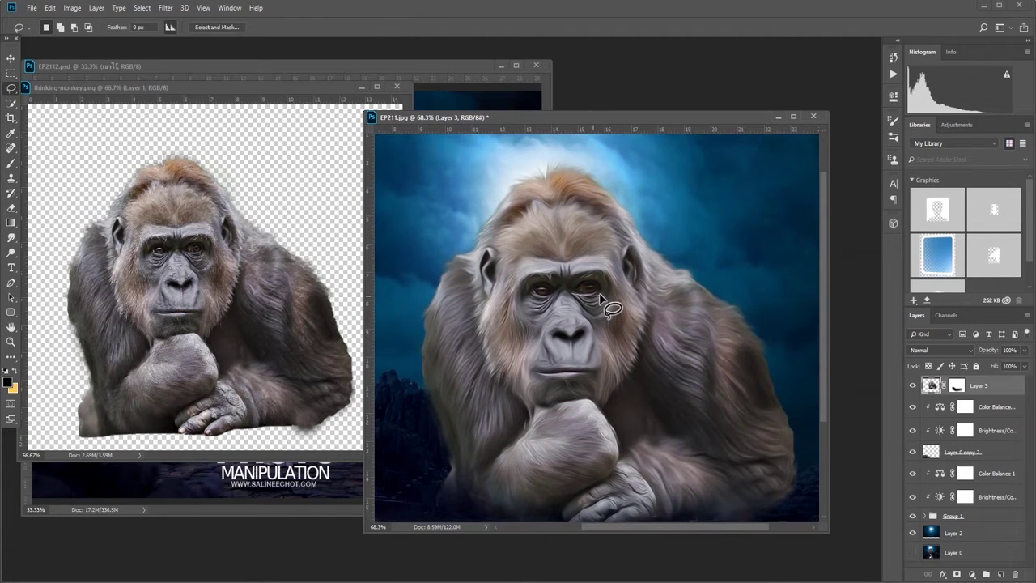
drag(580, 284, 576, 289)
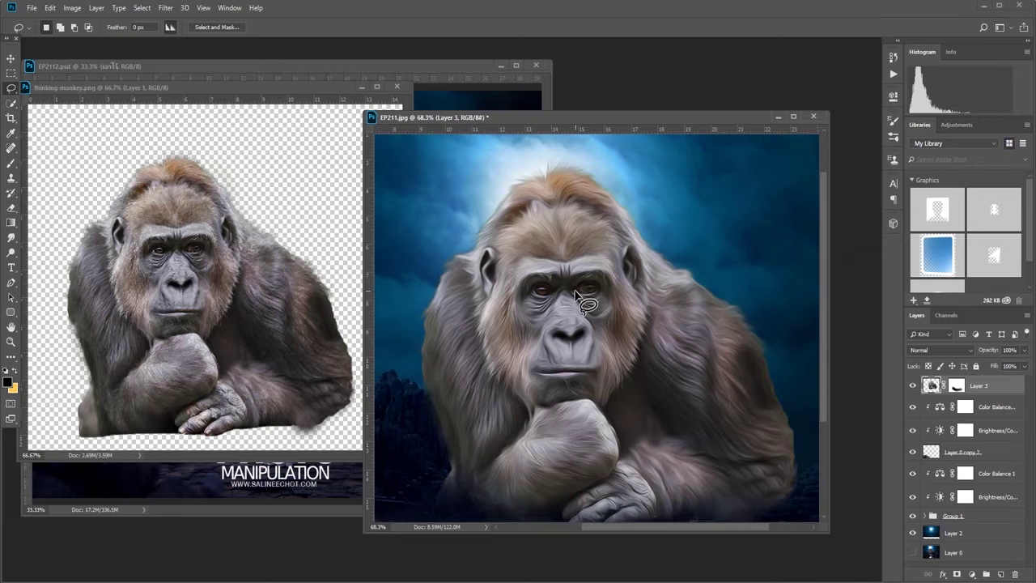
drag(931, 388, 935, 387)
key(ctrl+j)
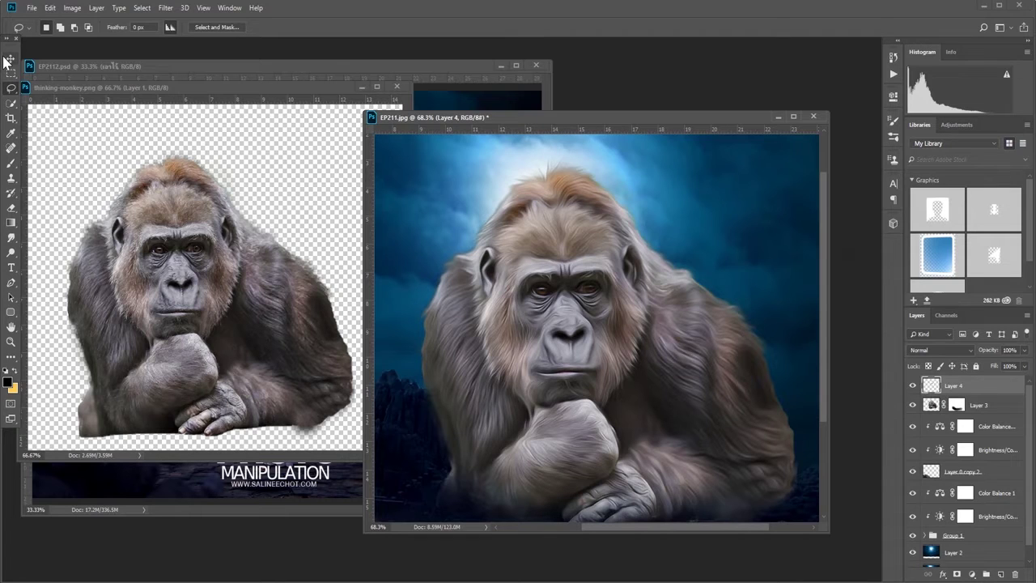
Flip the eye copy horizontally, rotate it slightly, flip it vertically, and commit the transform.
click(10, 59)
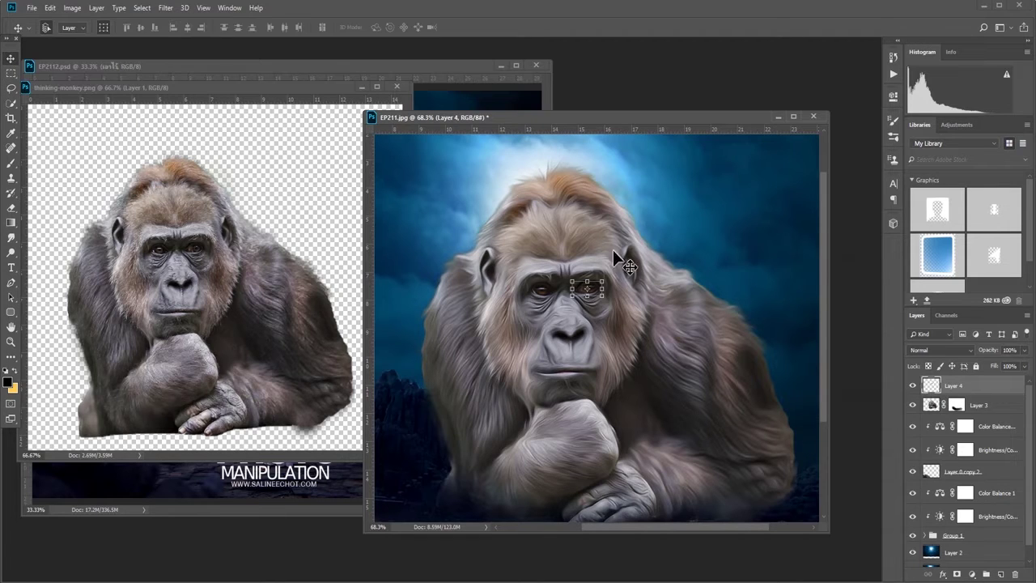
key(ctrl+t)
right_click(597, 288)
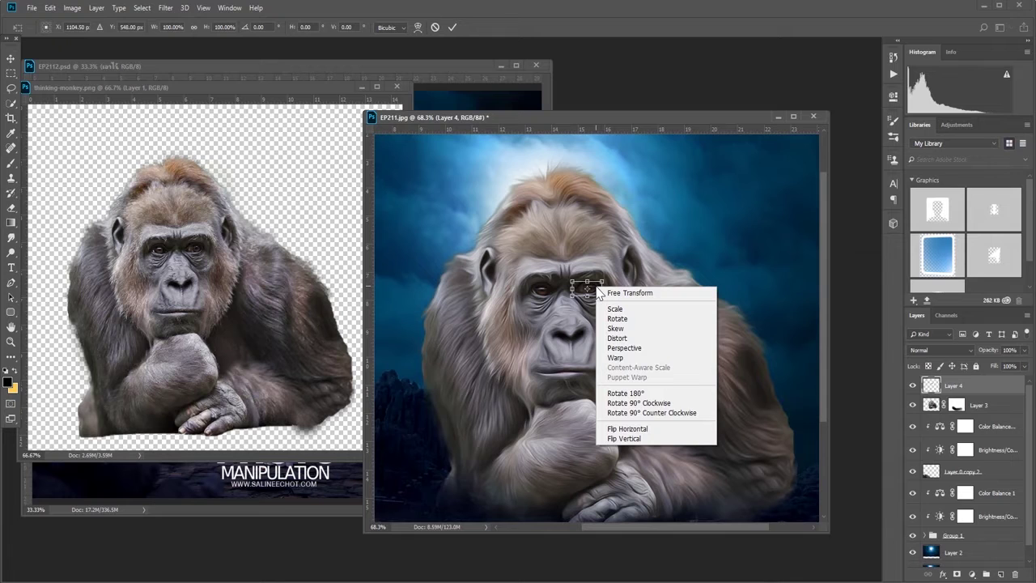
click(655, 429)
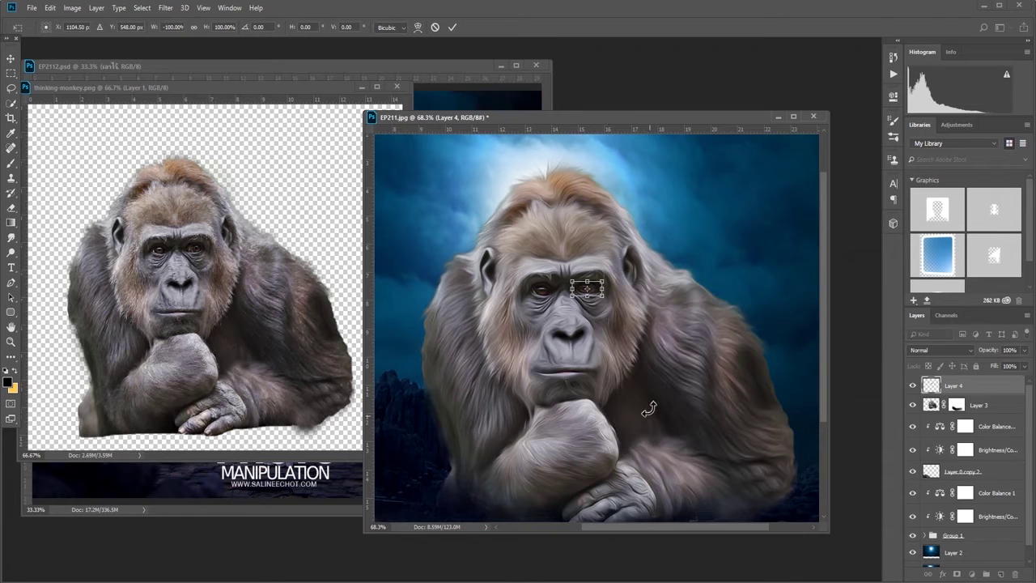
scroll(606, 302, up, 1)
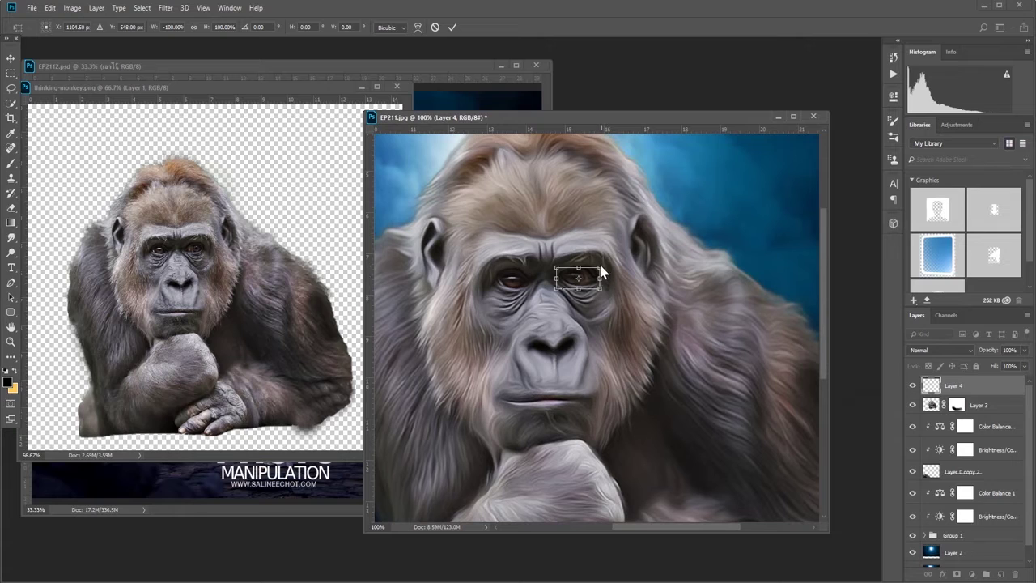
drag(602, 274, 615, 260)
right_click(592, 276)
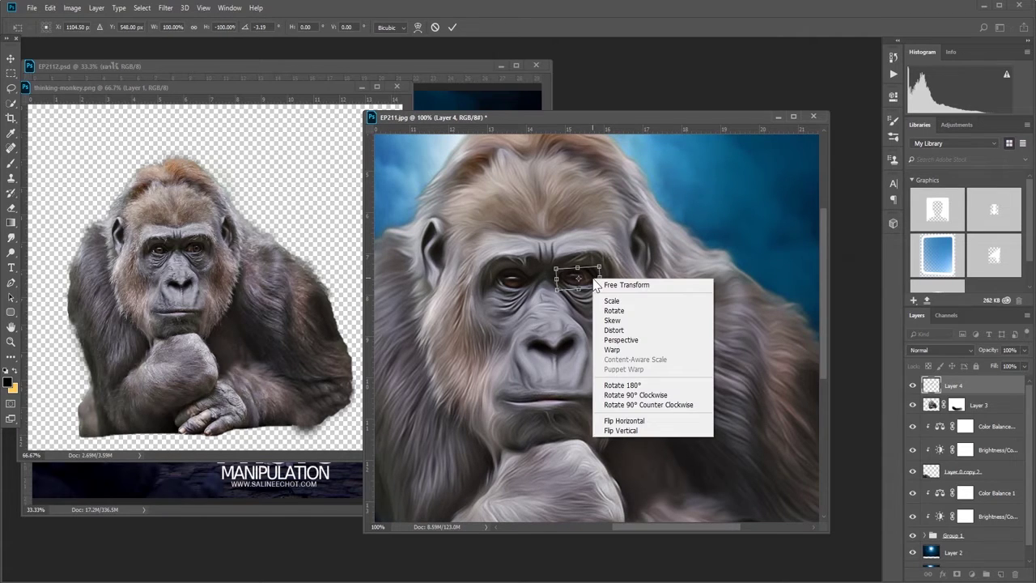
click(645, 431)
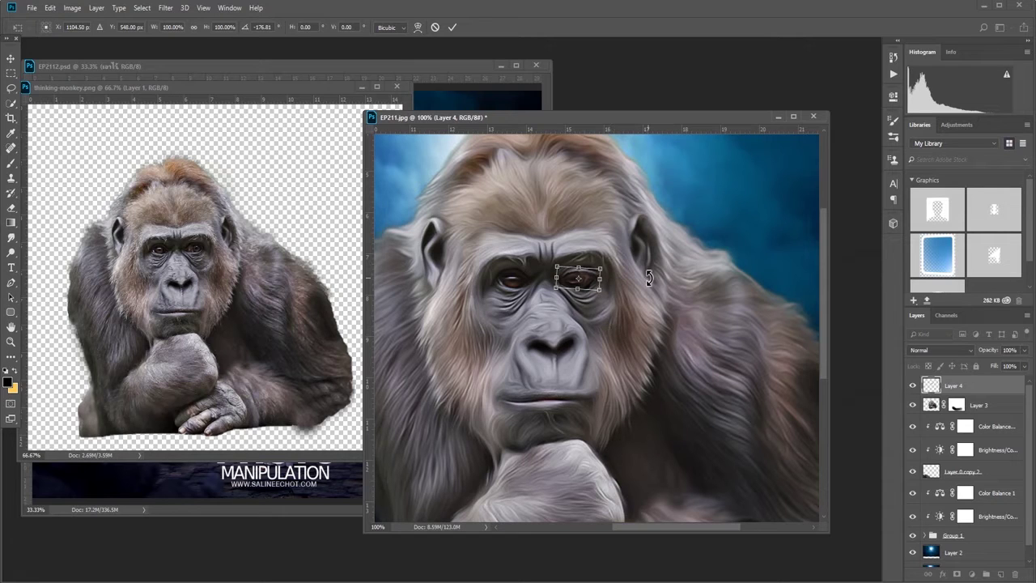
click(452, 27)
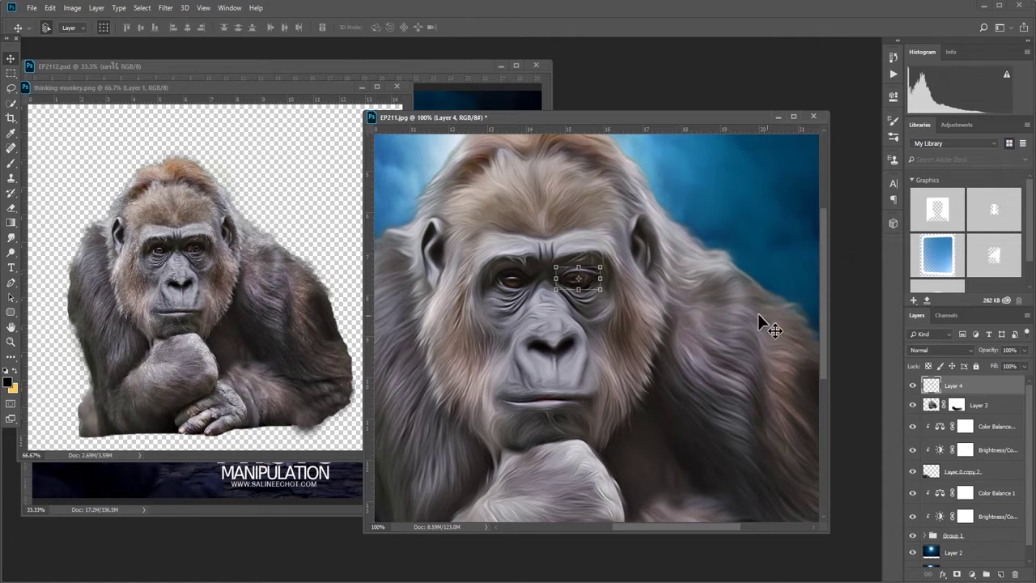
Add a layer mask to Layer 4 and blend its edges with a 70 px brush.
ctrl+click(517, 286)
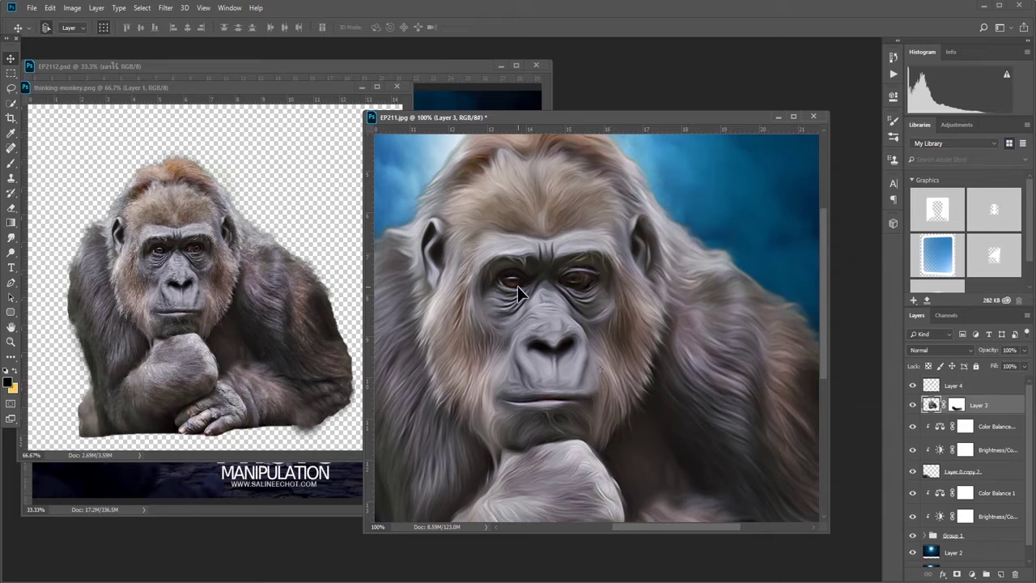
ctrl+click(594, 273)
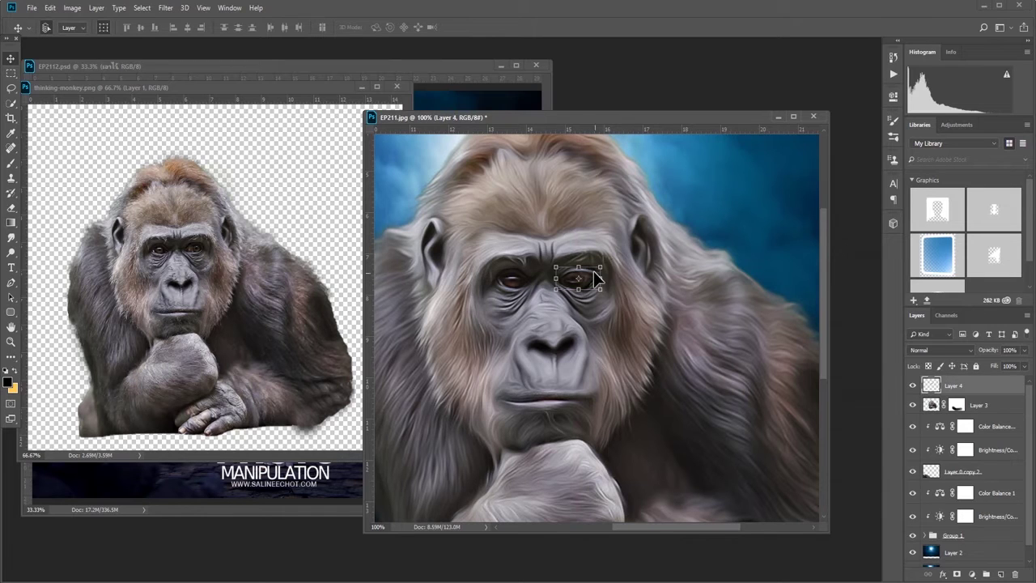
click(957, 574)
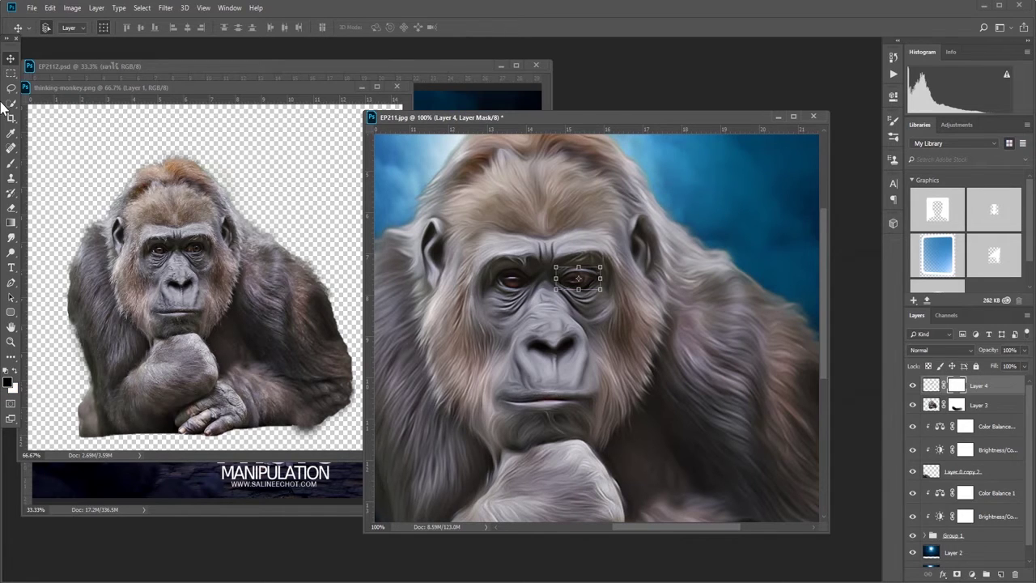
click(11, 163)
key(bracketleft)
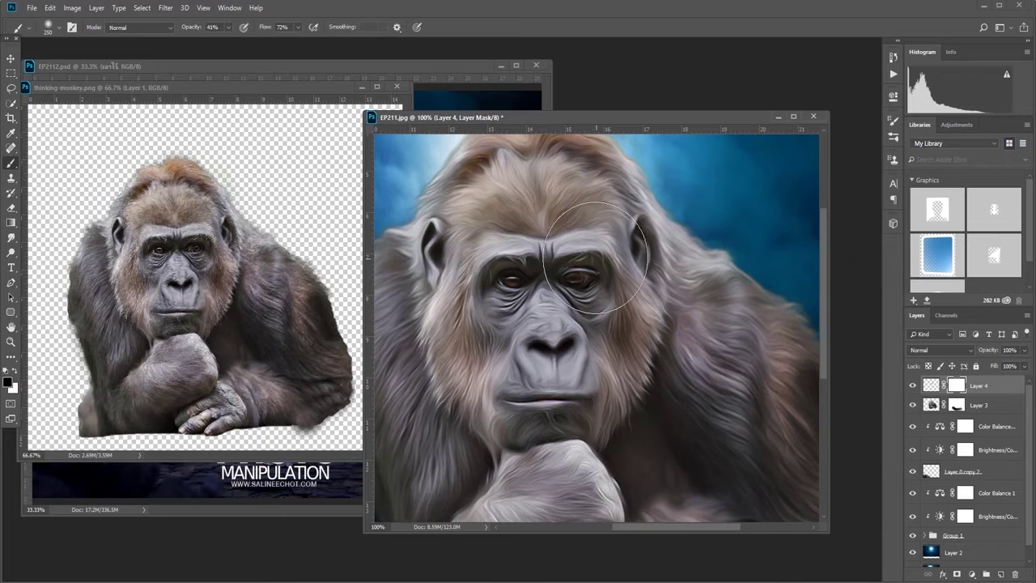
key(bracketleft)
key(bracketleft)
key(bracketleft)
key(bracketleft)
key(bracketleft)
key(bracketleft)
key(bracketleft)
key(bracketleft)
key(bracketleft)
key(bracketleft)
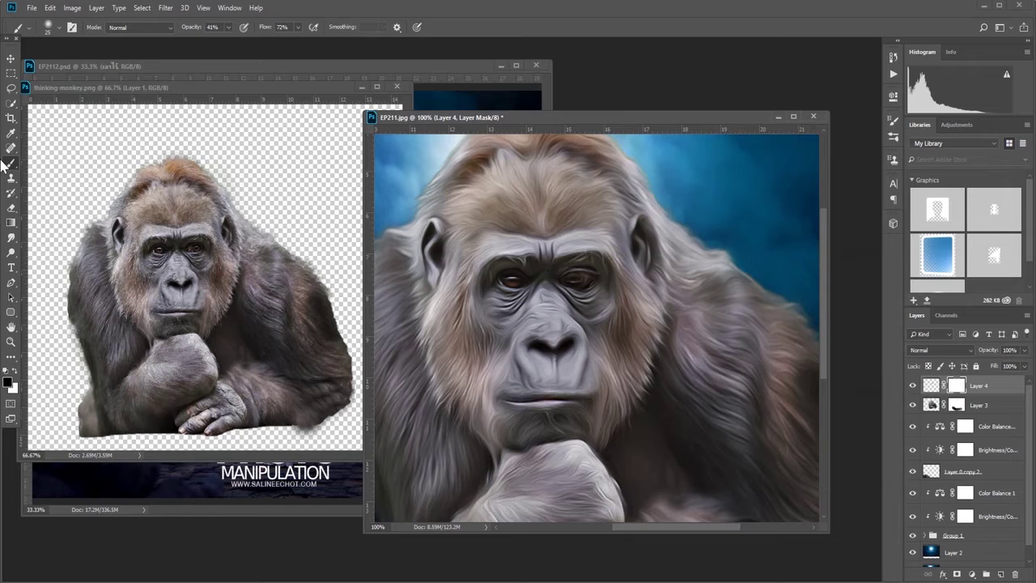
click(11, 89)
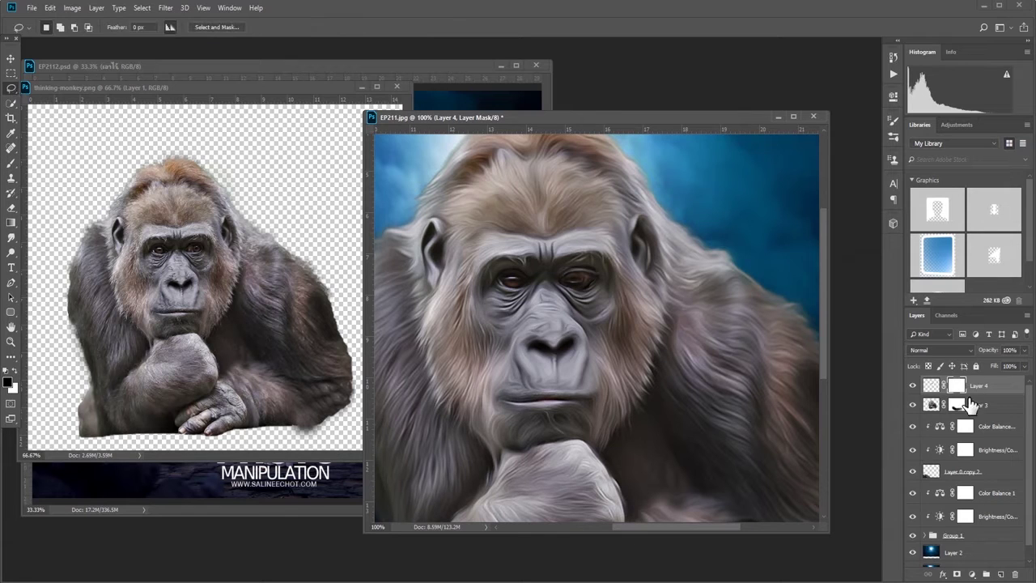
Lasso the gorilla's other eye on Layer 3 and copy it to a new Layer 5.
click(930, 405)
drag(557, 275, 495, 287)
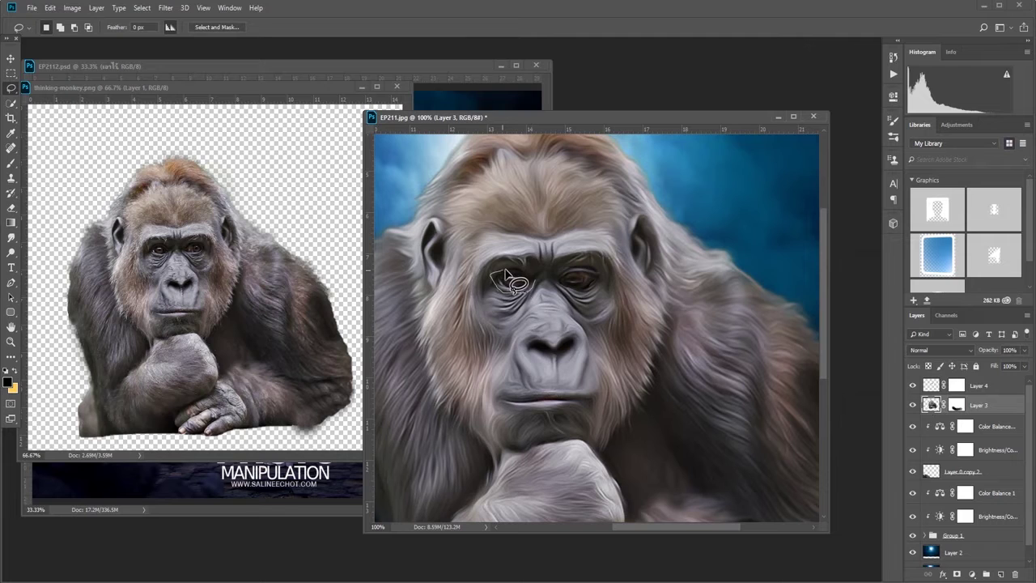
drag(496, 288, 538, 277)
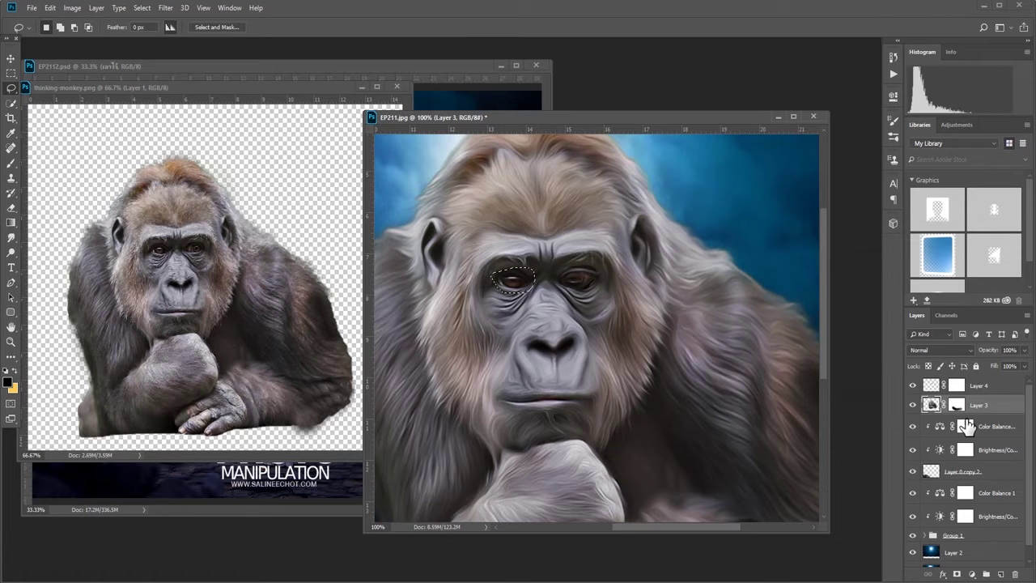
key(ctrl+j)
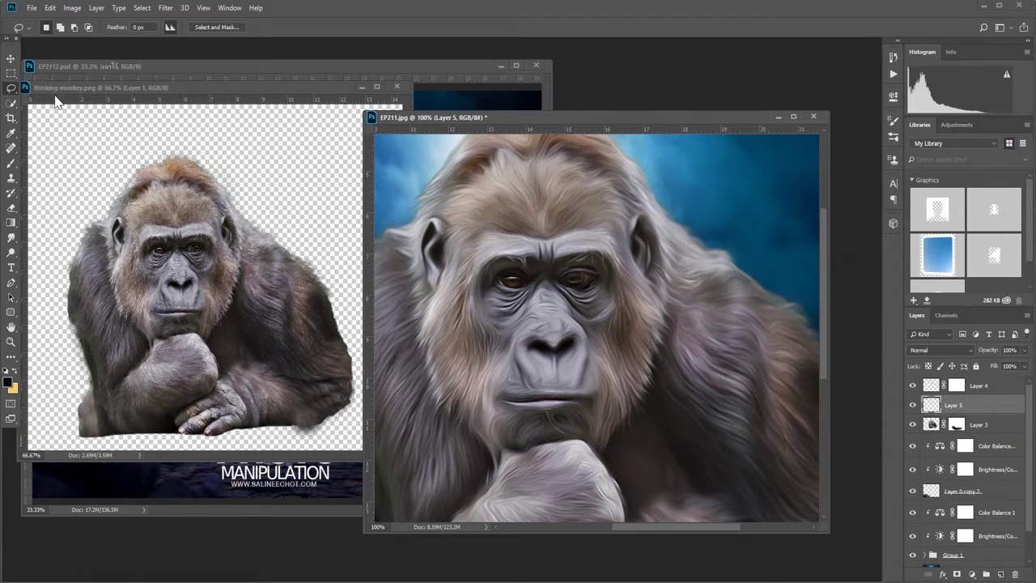
Flip the eye patch vertically, nudge it slightly left over the eye, and commit.
click(11, 58)
click(513, 263)
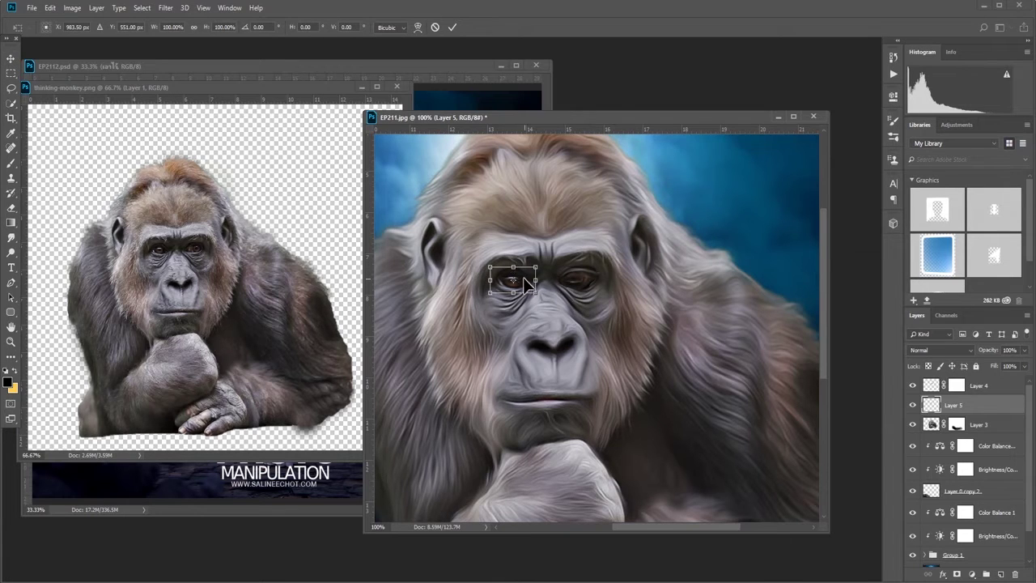
right_click(522, 274)
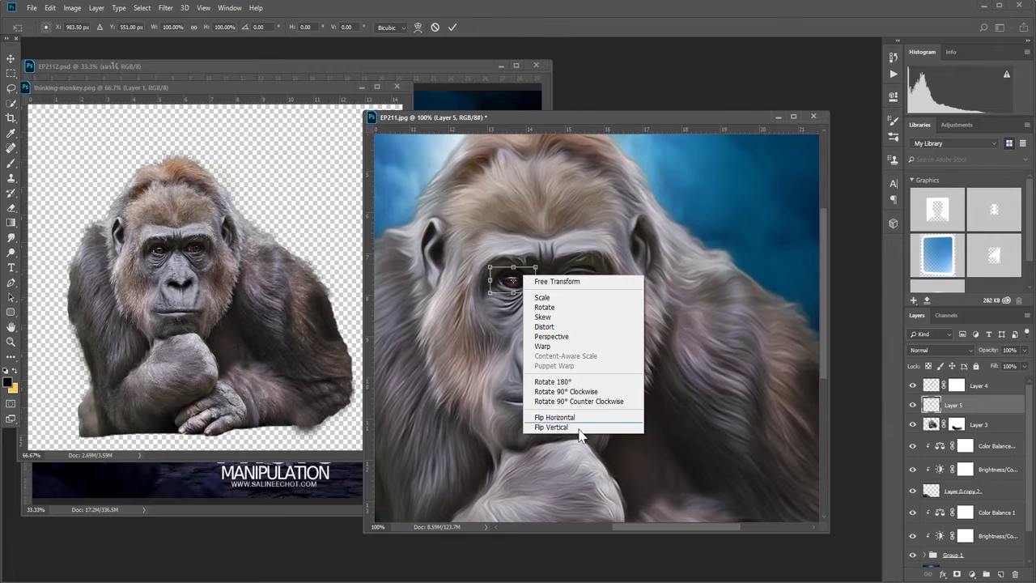
click(551, 428)
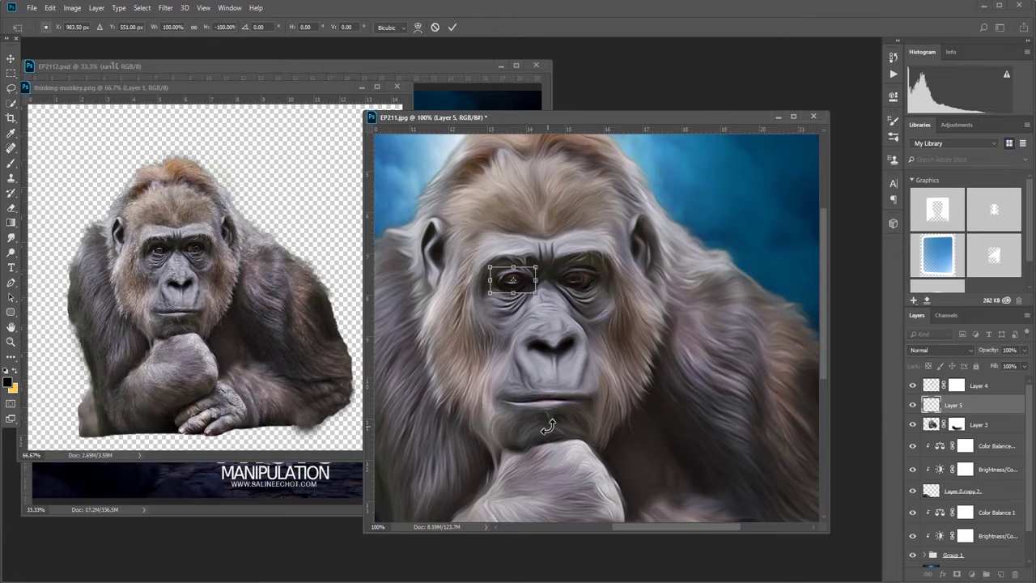
drag(526, 279, 523, 279)
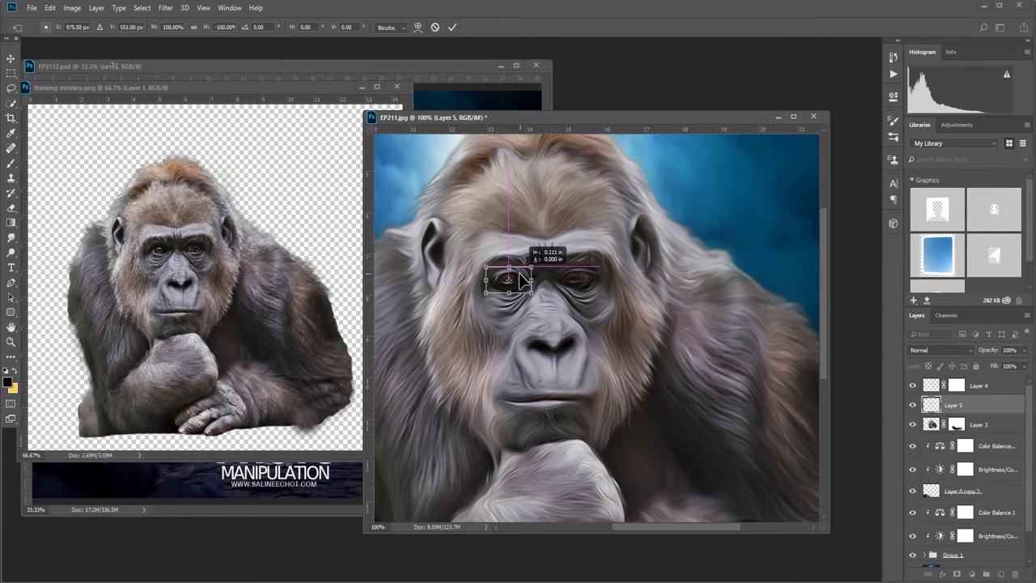
click(452, 27)
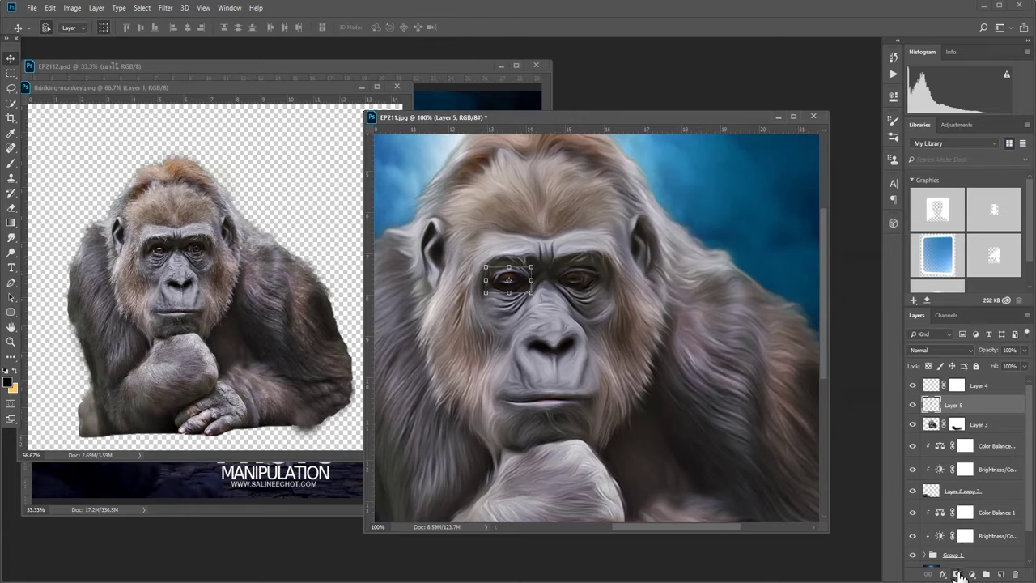
Add a layer mask to Layer 5 and brush it so the eye blends into the face.
click(957, 574)
click(11, 165)
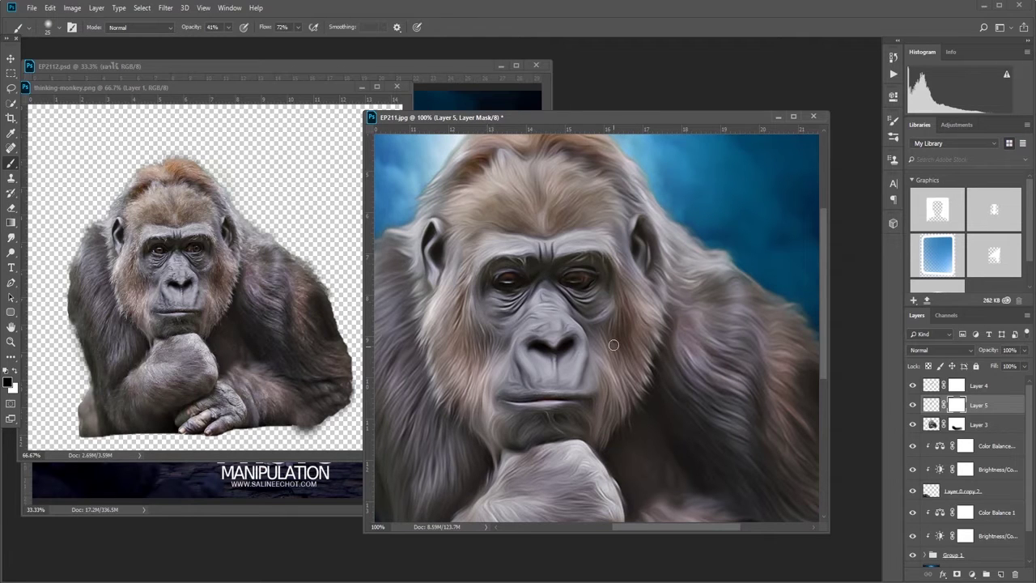
scroll(607, 324, down, 2)
scroll(603, 304, down, 1)
scroll(603, 303, down, 1)
scroll(604, 306, down, 1)
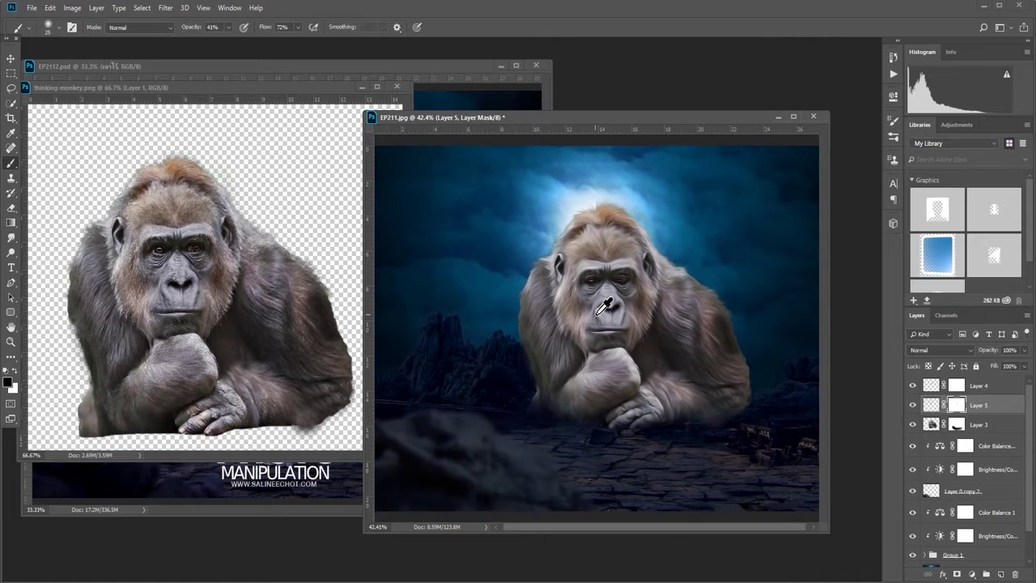
scroll(605, 306, down, 1)
scroll(606, 306, up, 1)
click(992, 428)
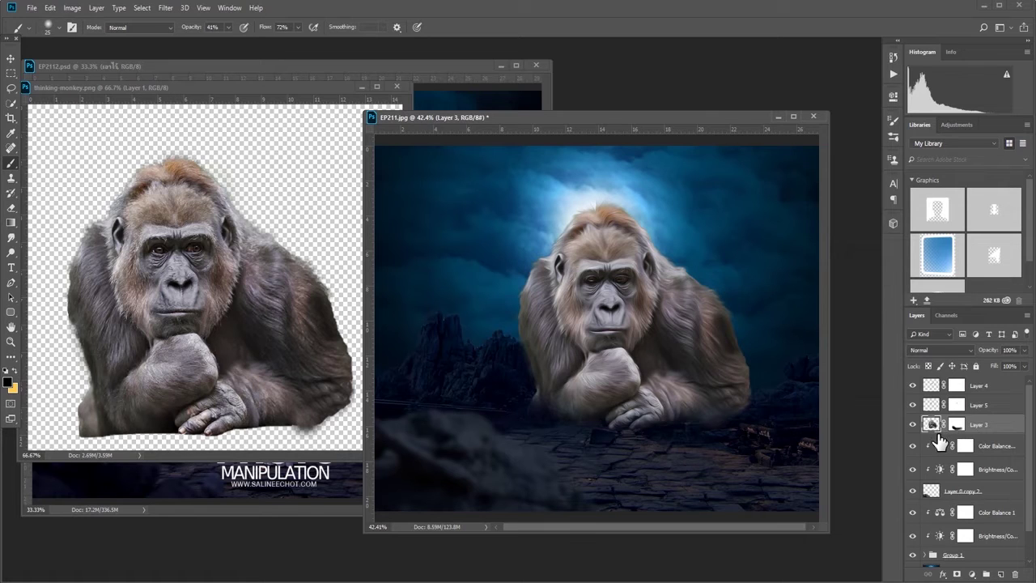
Add a Color Balance adjustment layer clipped to the gorilla's Layer 3.
click(973, 575)
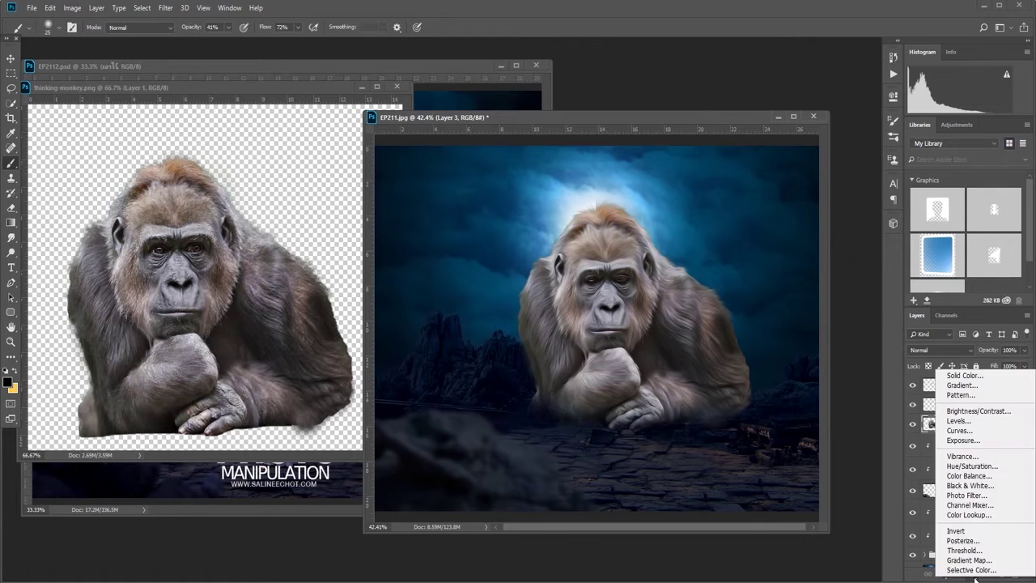
click(986, 478)
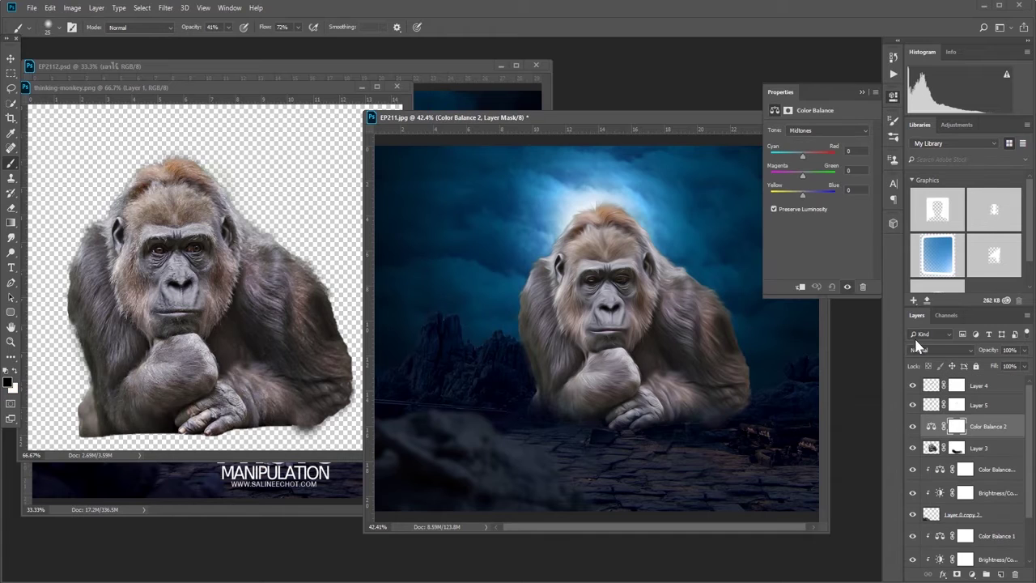
right_click(986, 430)
click(876, 317)
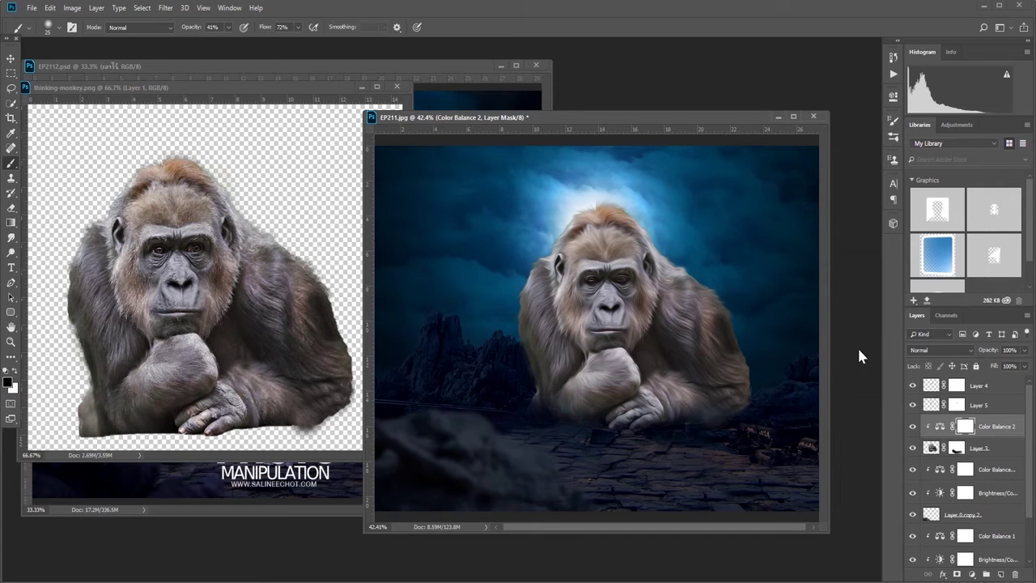
Shift the gorilla's midtones and shadows toward cyan and blue in Color Balance.
double_click(939, 426)
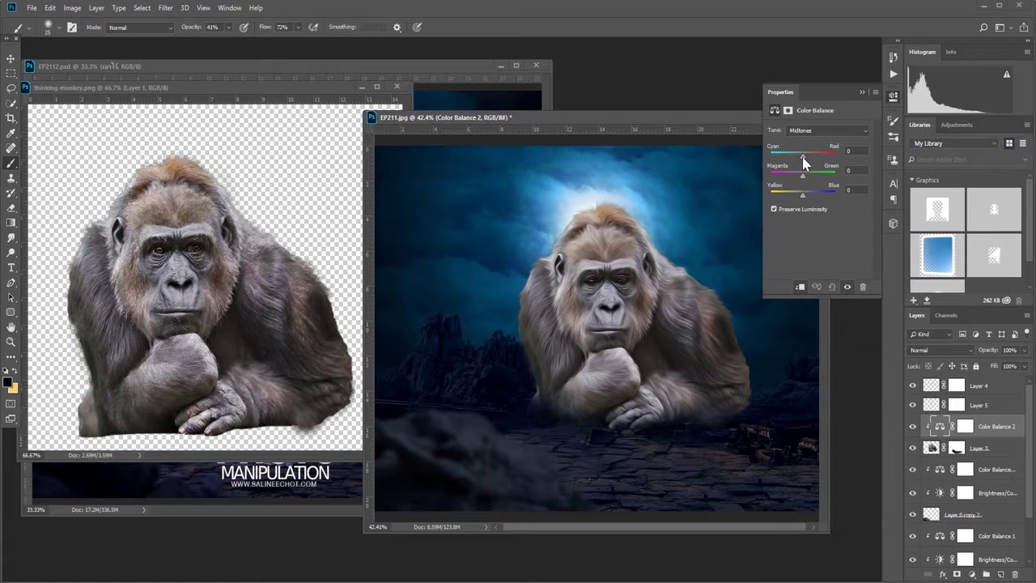
drag(803, 158, 798, 159)
drag(802, 195, 811, 197)
click(818, 130)
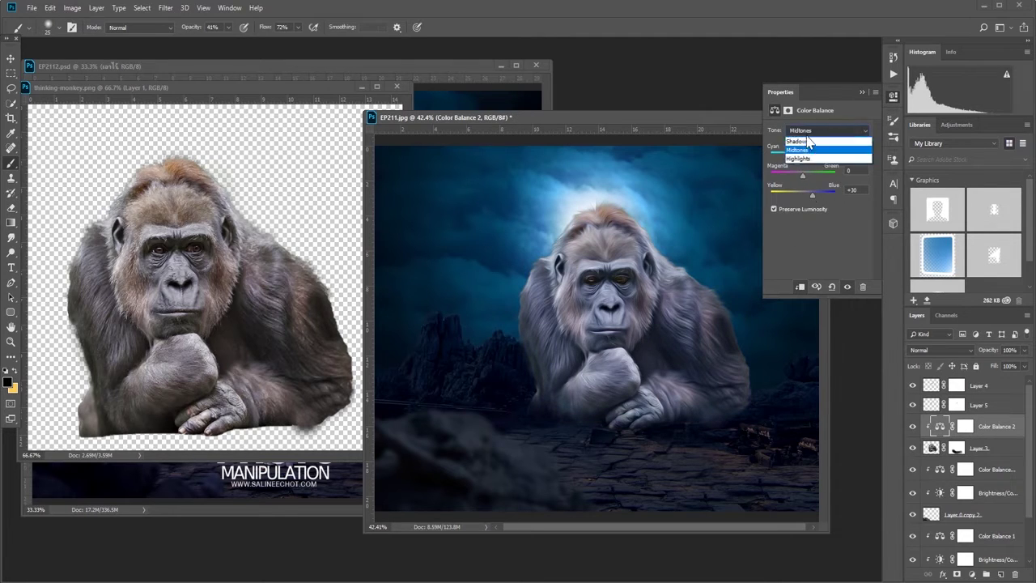
drag(802, 195, 810, 196)
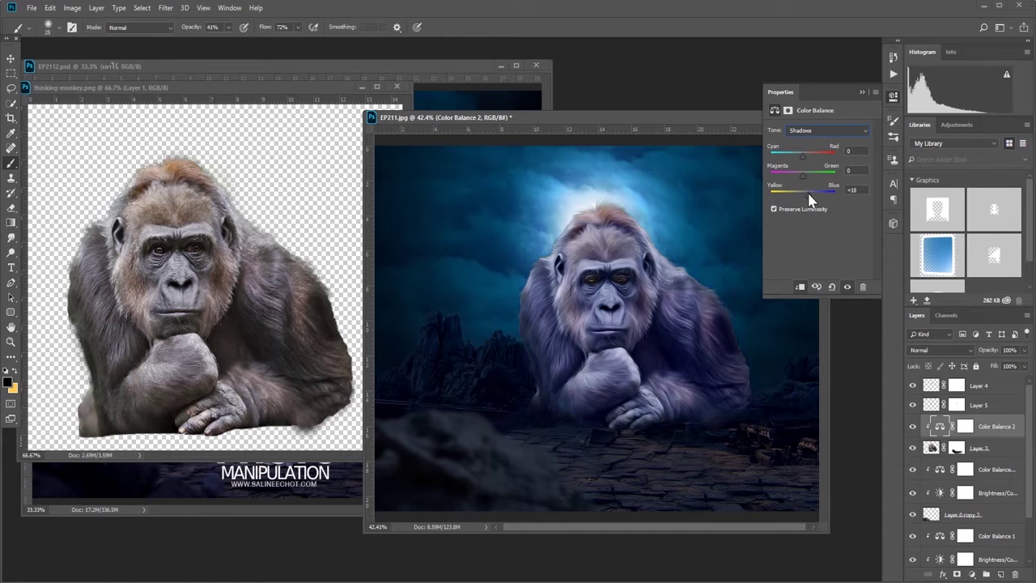
drag(803, 155, 798, 158)
Refine Color Balance to Midtones cyan -13, blue +20 and Shadows cyan -10, blue +12.
click(829, 130)
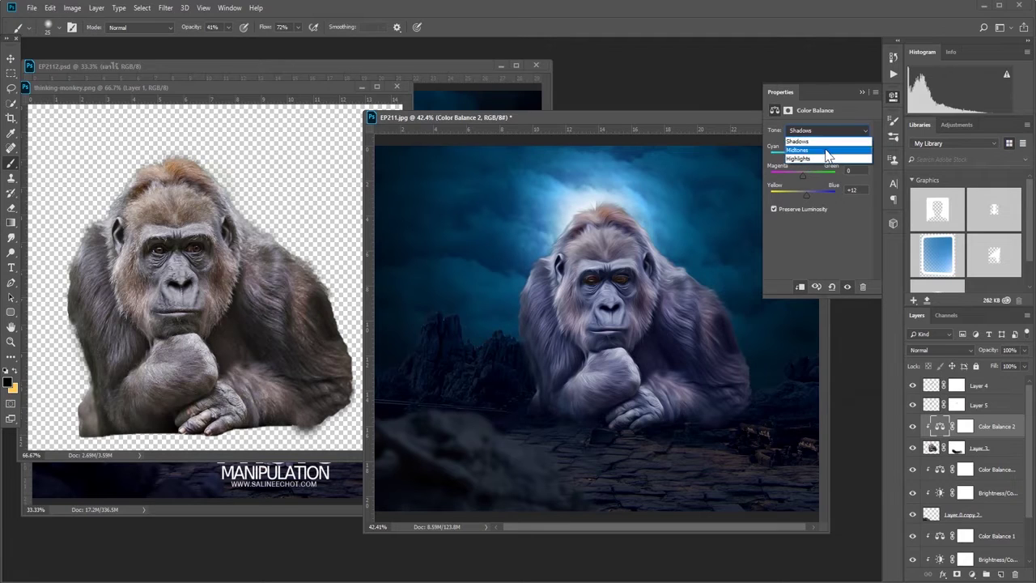
click(826, 151)
drag(797, 158, 804, 161)
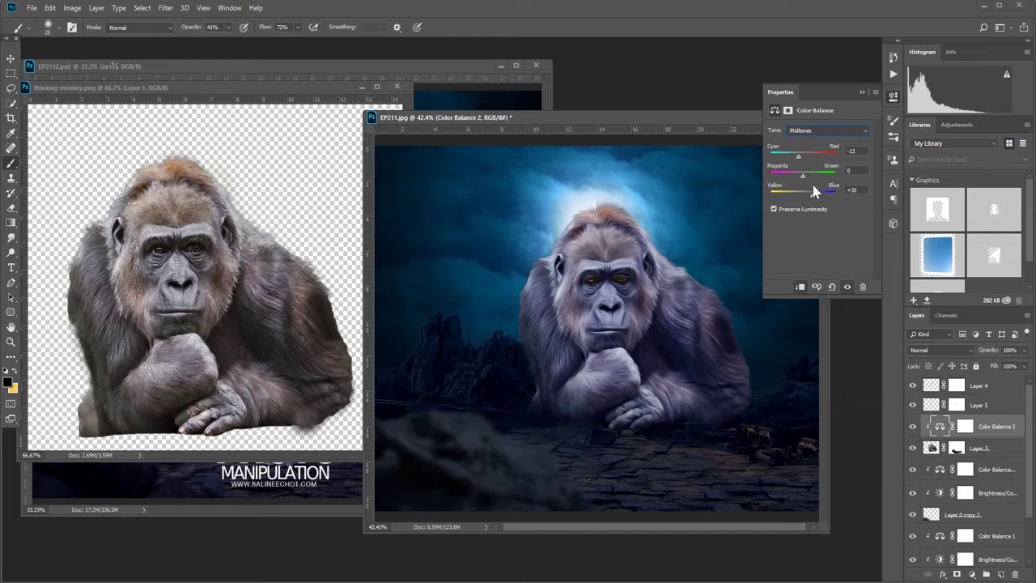
drag(812, 196, 808, 195)
click(809, 131)
drag(806, 152, 801, 154)
click(894, 101)
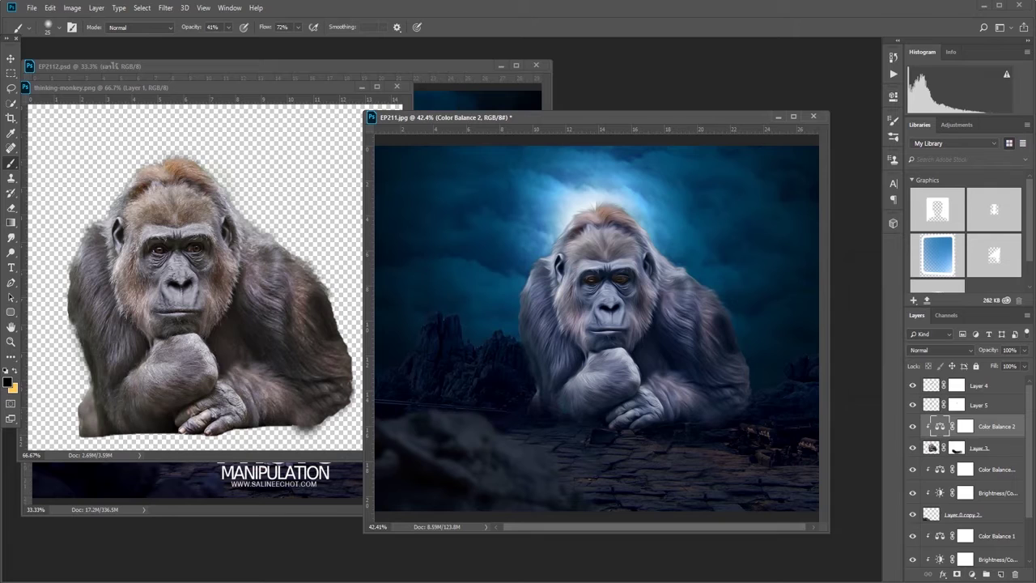
click(970, 574)
Add a Brightness/Contrast layer clipped to the gorilla at Brightness -60, Contrast 22.
click(978, 409)
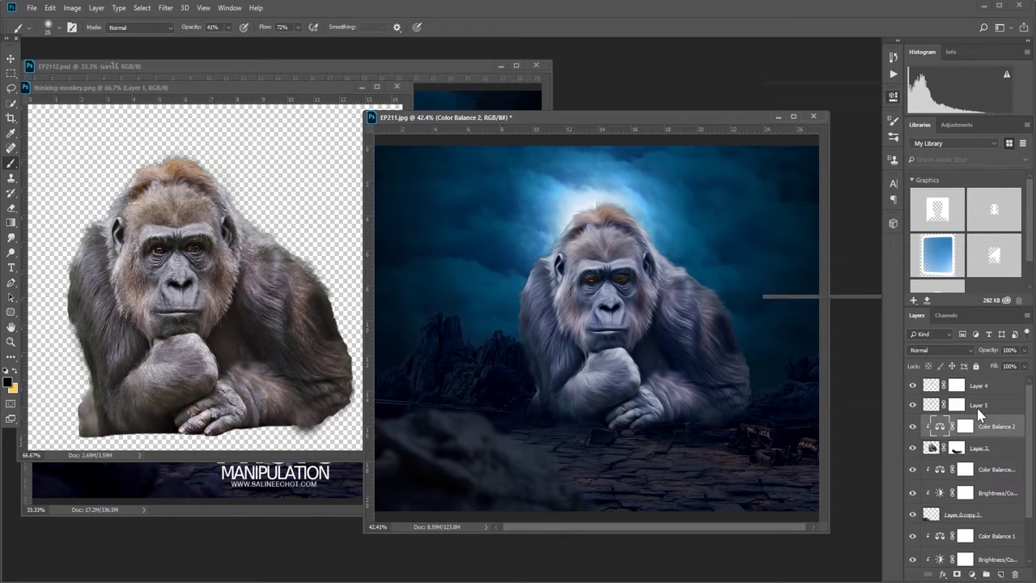
right_click(997, 435)
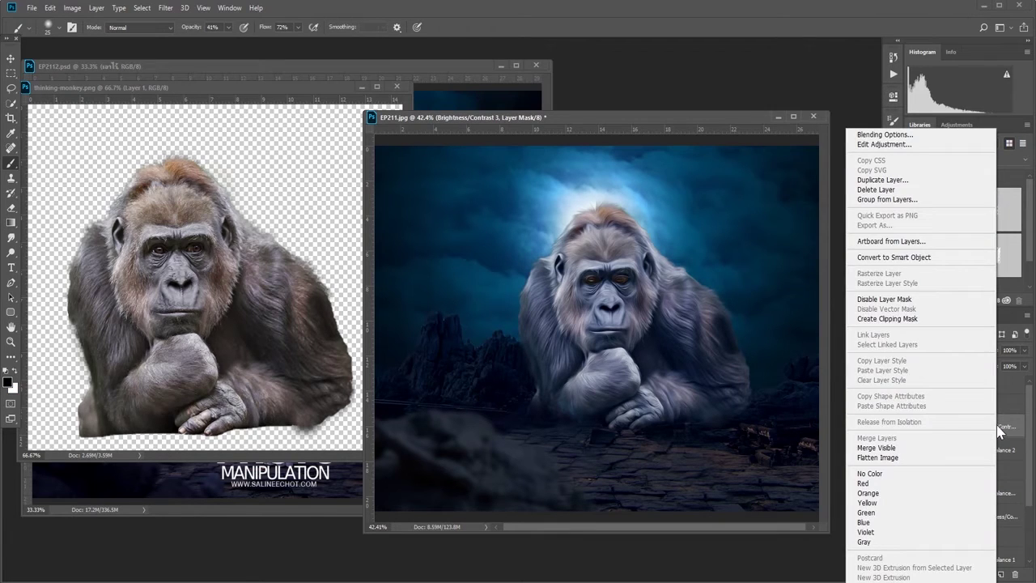
click(887, 316)
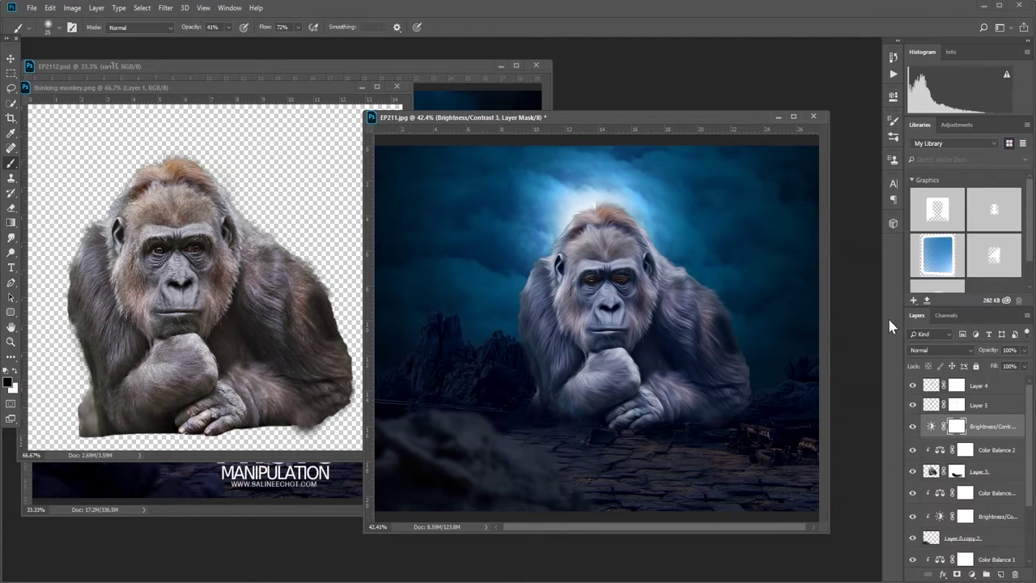
double_click(939, 426)
mouse_move(818, 159)
mouse_down()
mouse_move(802, 159)
mouse_move(827, 181)
mouse_up()
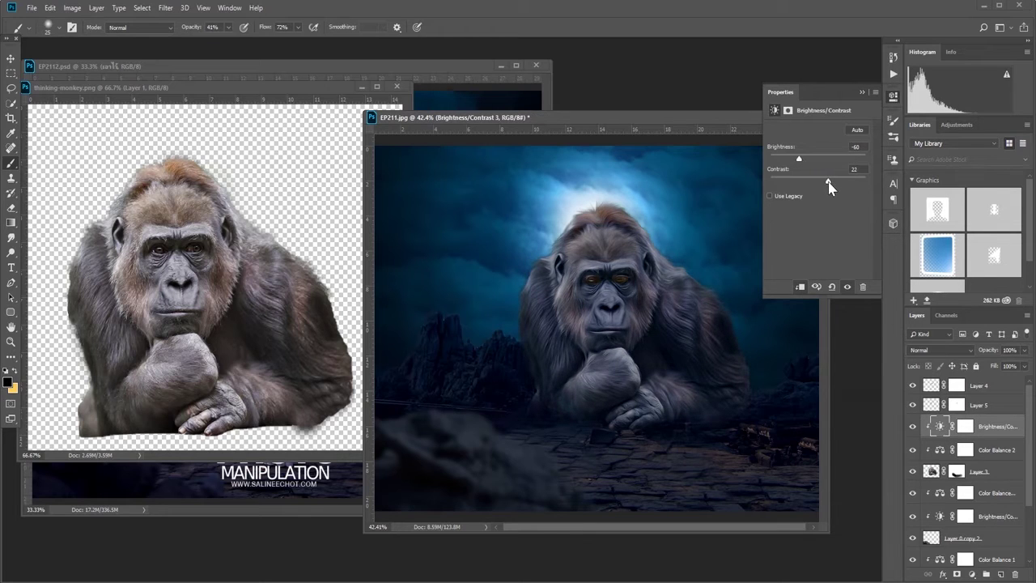
Paint its mask with a 300 px brush to remove the darkening around the head top.
click(966, 427)
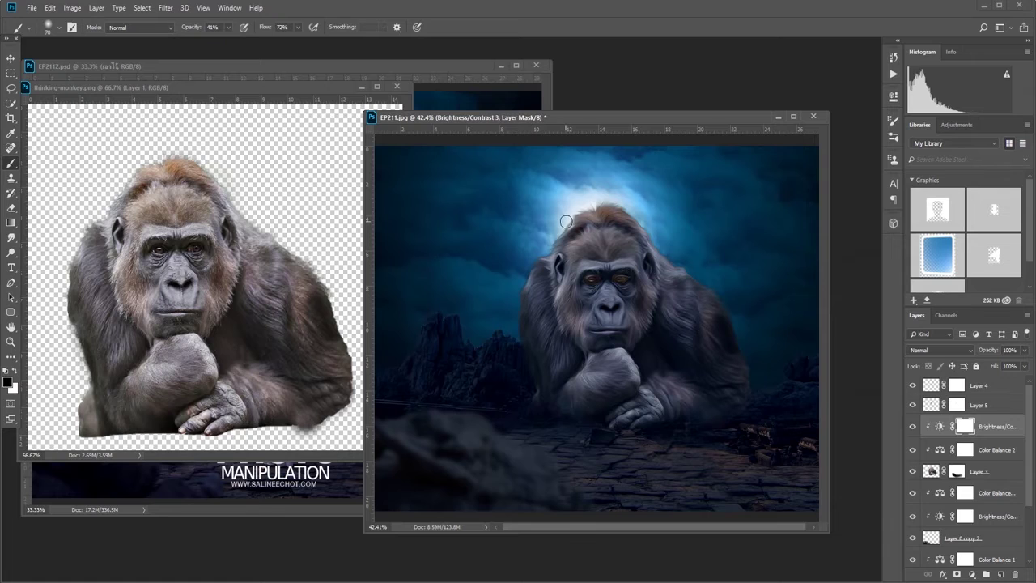
key(bracketright)
key(bracketright)
key(bracketright)
key(bracketright)
key(bracketright)
key(bracketright)
key(bracketright)
key(bracketright)
key(bracketright)
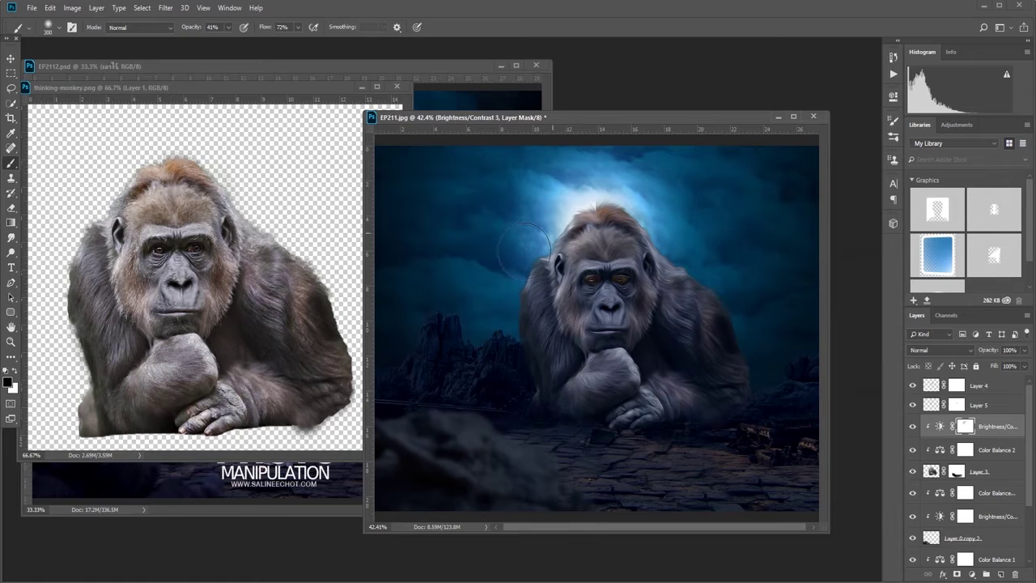
mouse_move(562, 189)
mouse_down()
mouse_move(692, 238)
mouse_move(792, 304)
mouse_up()
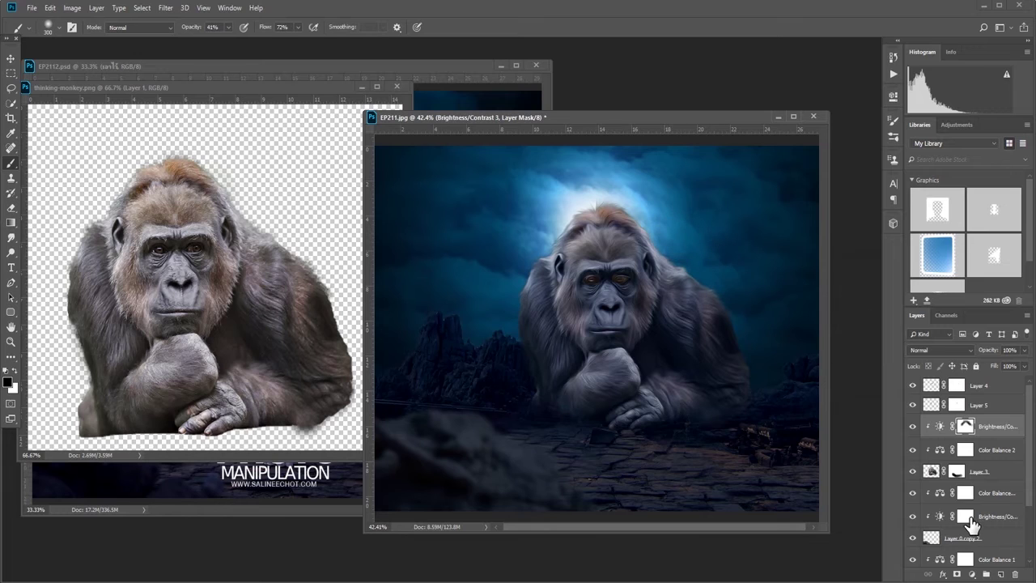
scroll(971, 527, down, 3)
click(962, 539)
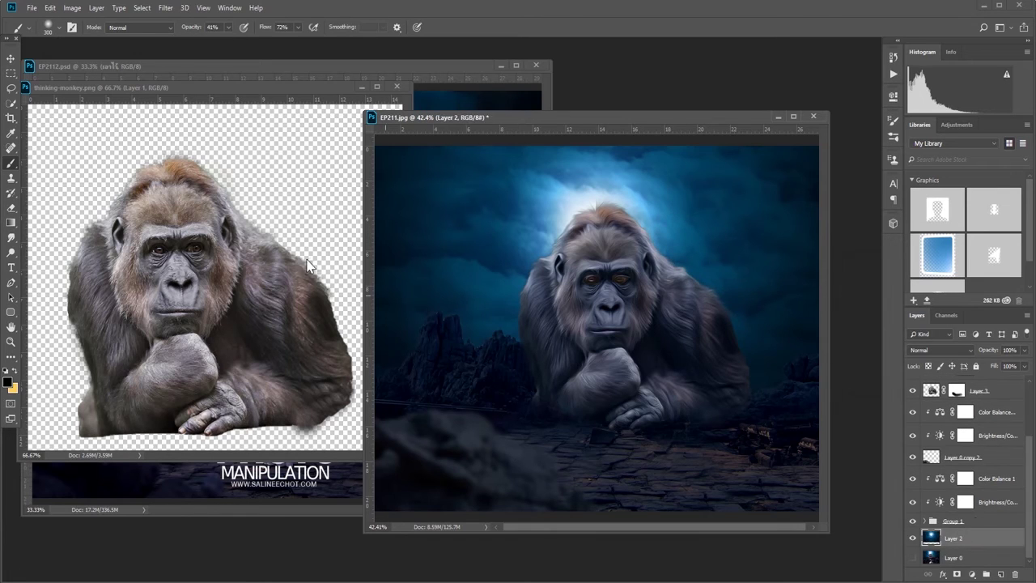
Shift sky Layer 2 upward so the moon's glow sits just above the gorilla's head.
click(10, 58)
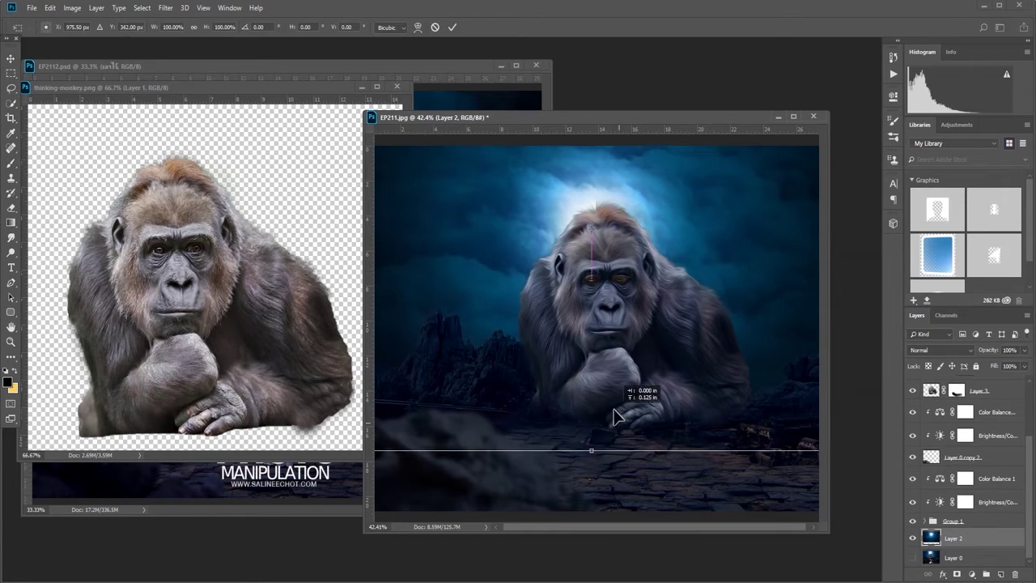
drag(592, 452, 606, 401)
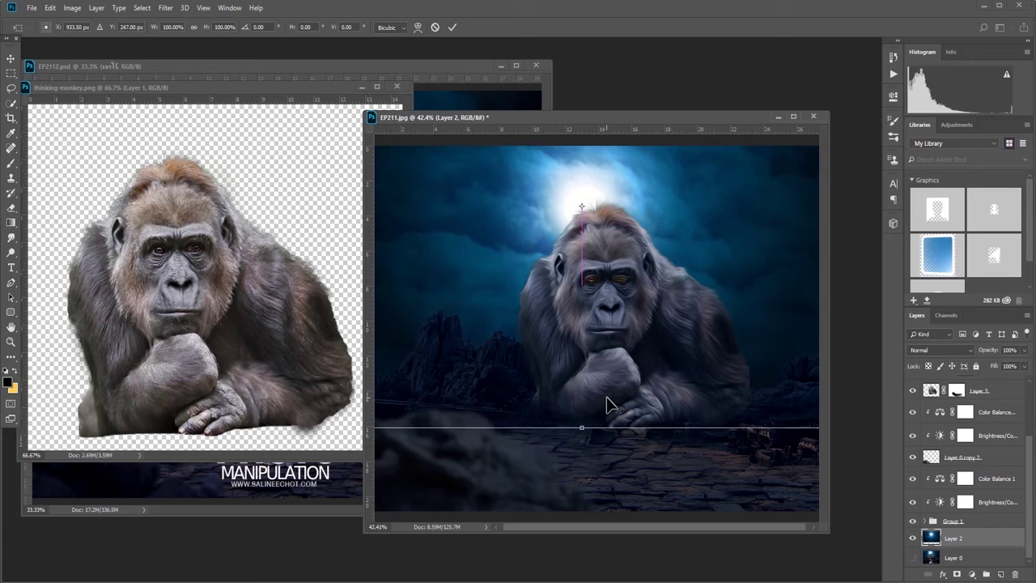
click(451, 27)
click(710, 458)
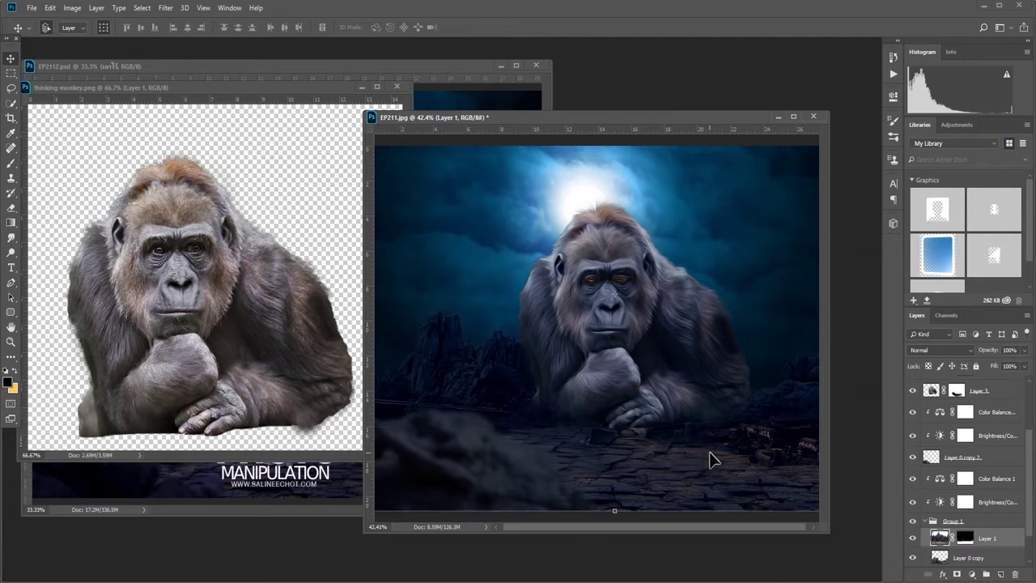
scroll(686, 344, down, 2)
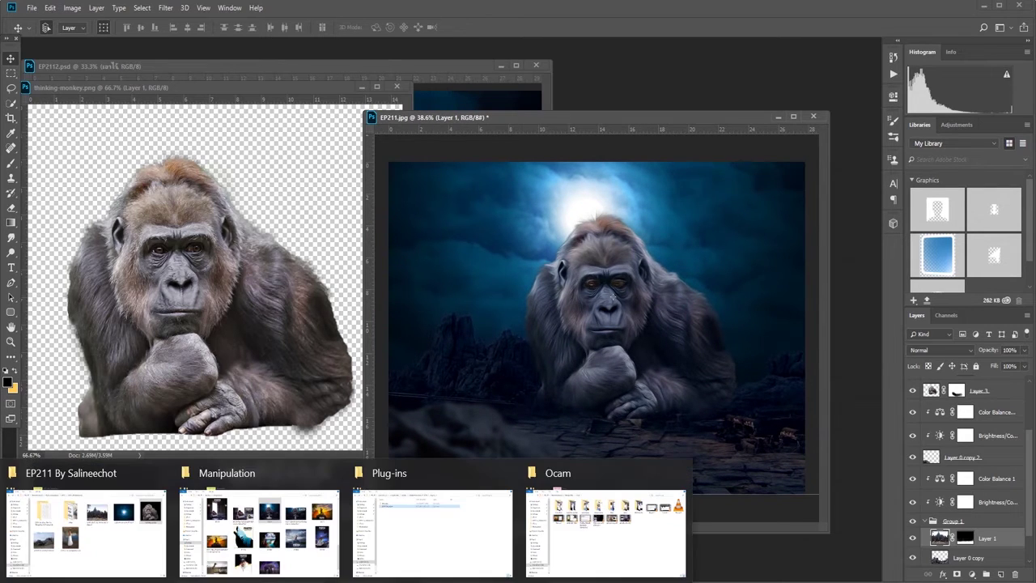
Drag wistful_3_by_intergalacticstock from the EP211 By Salineechot folder over to Photoshop.
click(85, 531)
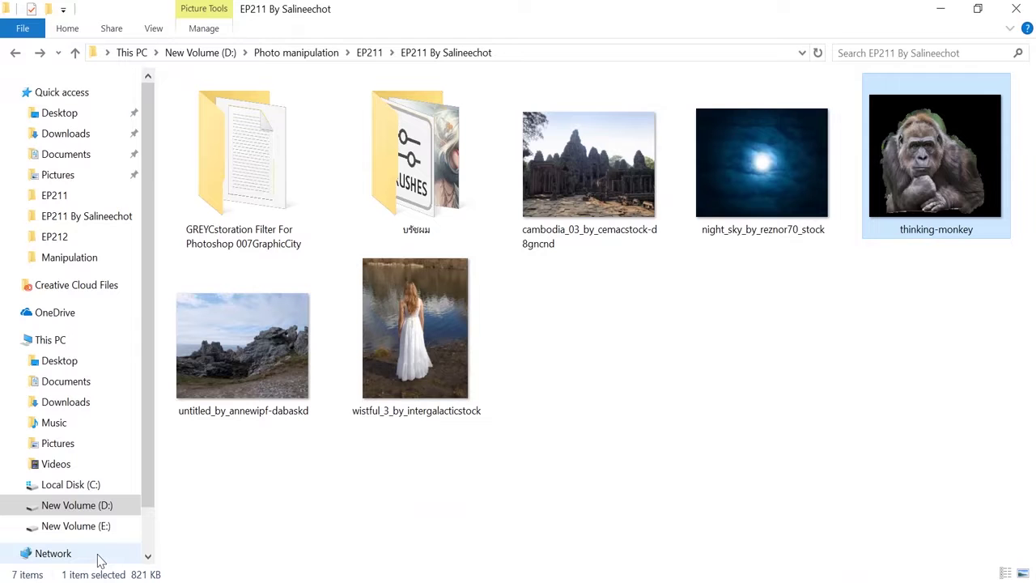
click(430, 332)
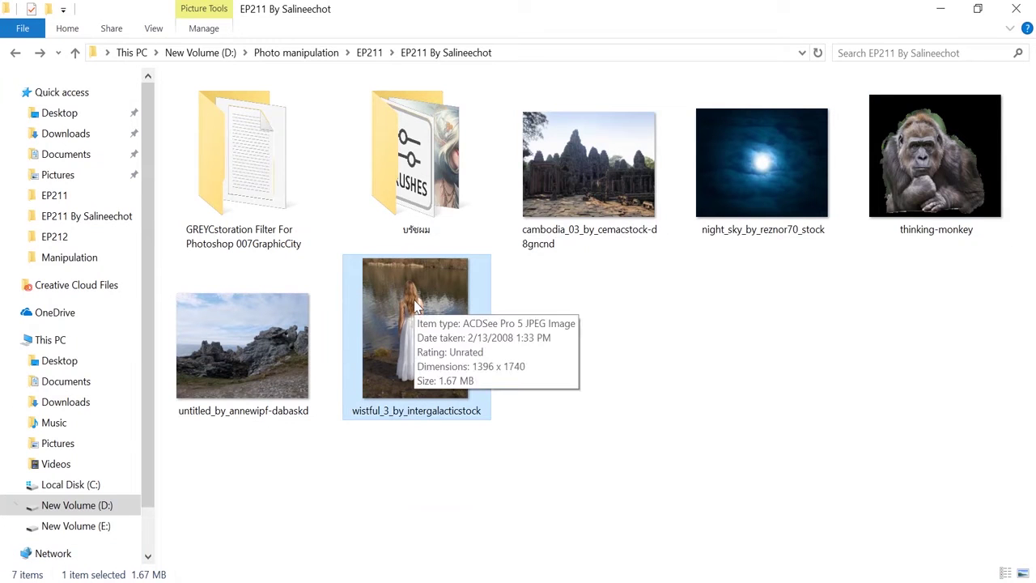
mouse_move(413, 300)
mouse_down()
mouse_move(194, 579)
mouse_move(158, 557)
mouse_move(161, 436)
mouse_up()
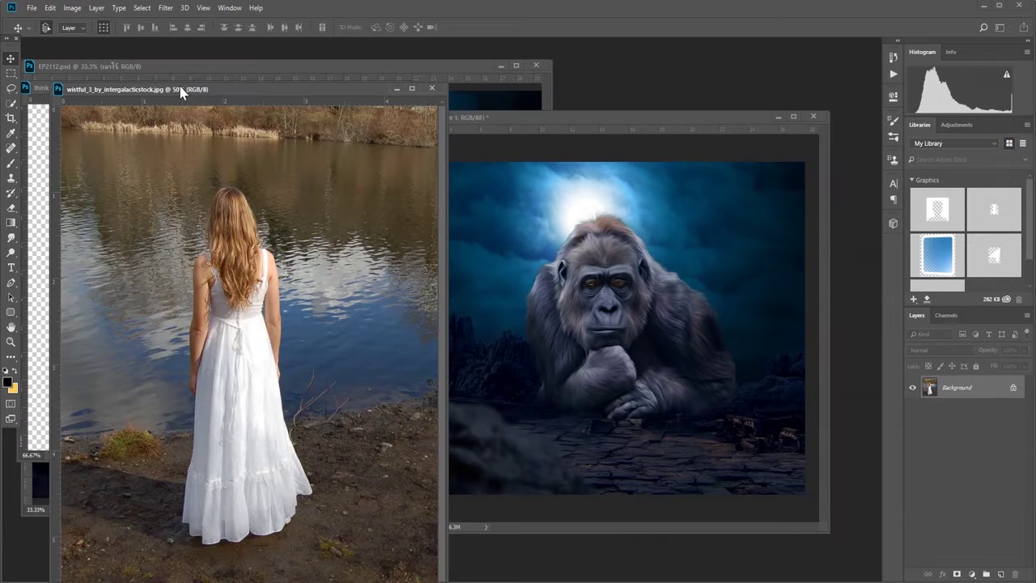
Open the wistful_3 girl photo and unlock its Background into Layer 0.
click(193, 83)
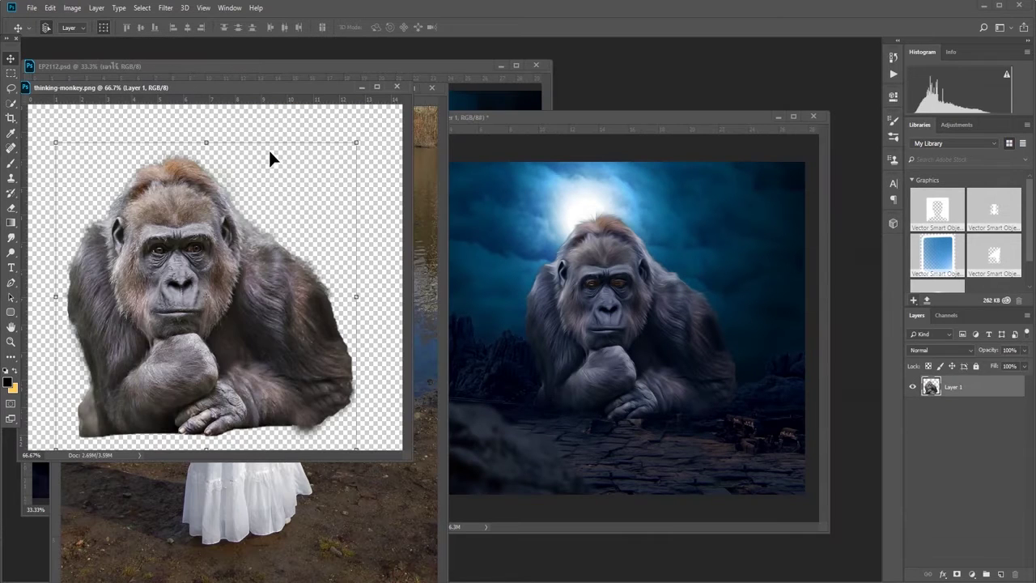
click(356, 468)
drag(242, 84, 260, 48)
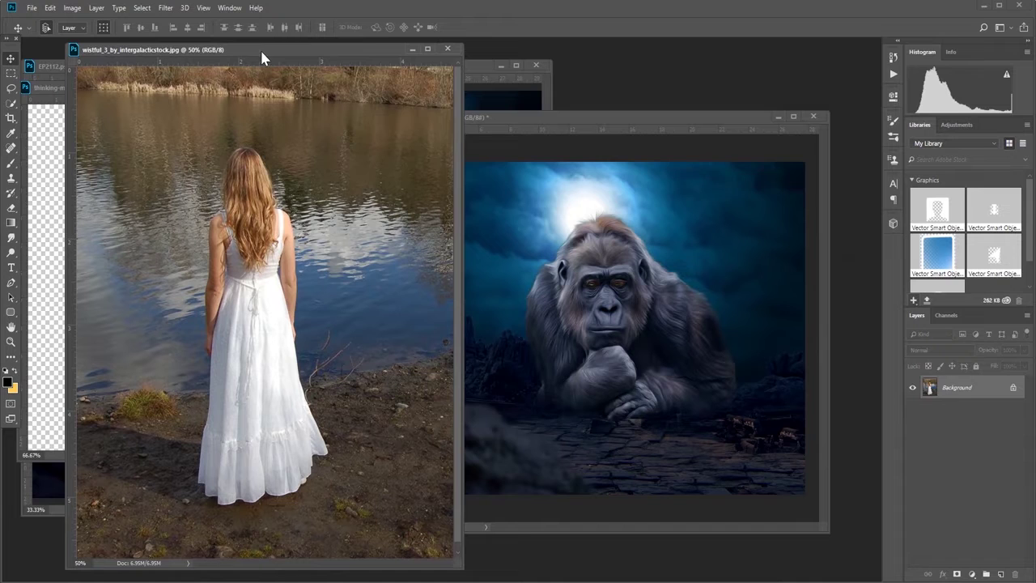
double_click(955, 389)
click(432, 111)
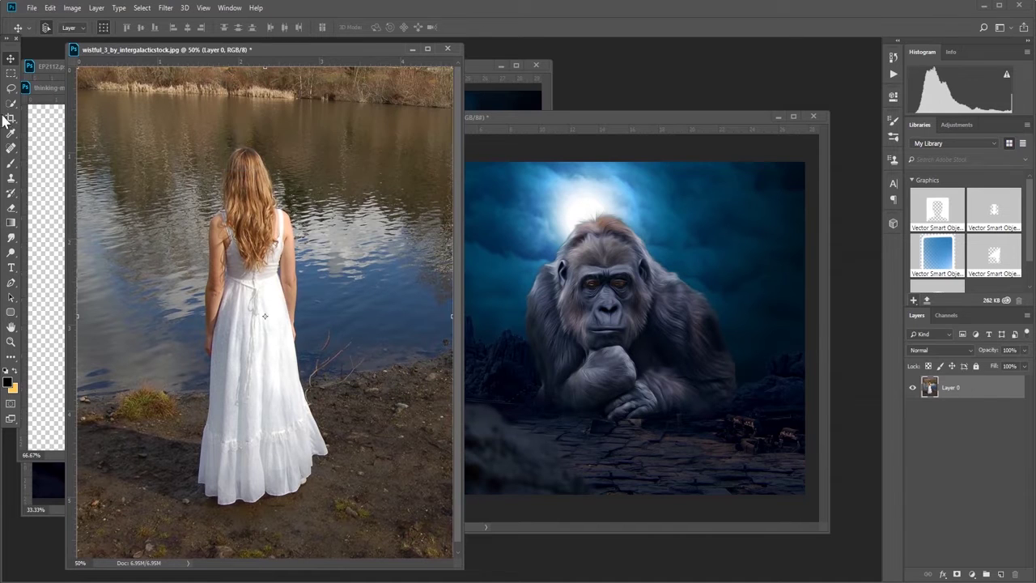
Quick-select the girl and refine with Select and Mask, outputting to a new layer.
right_click(11, 102)
click(49, 109)
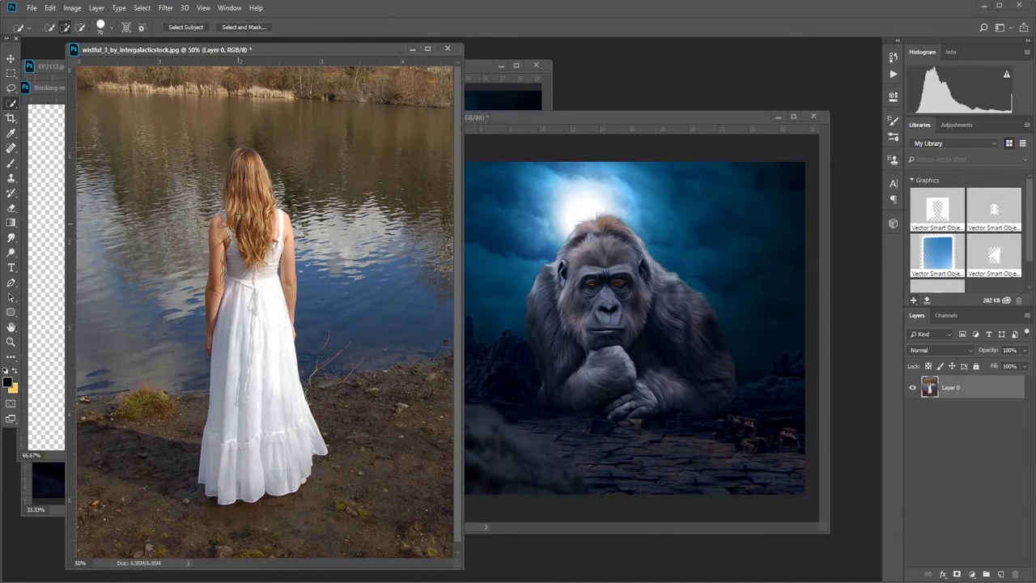
mouse_move(247, 170)
mouse_down()
mouse_move(273, 220)
mouse_move(246, 456)
mouse_up()
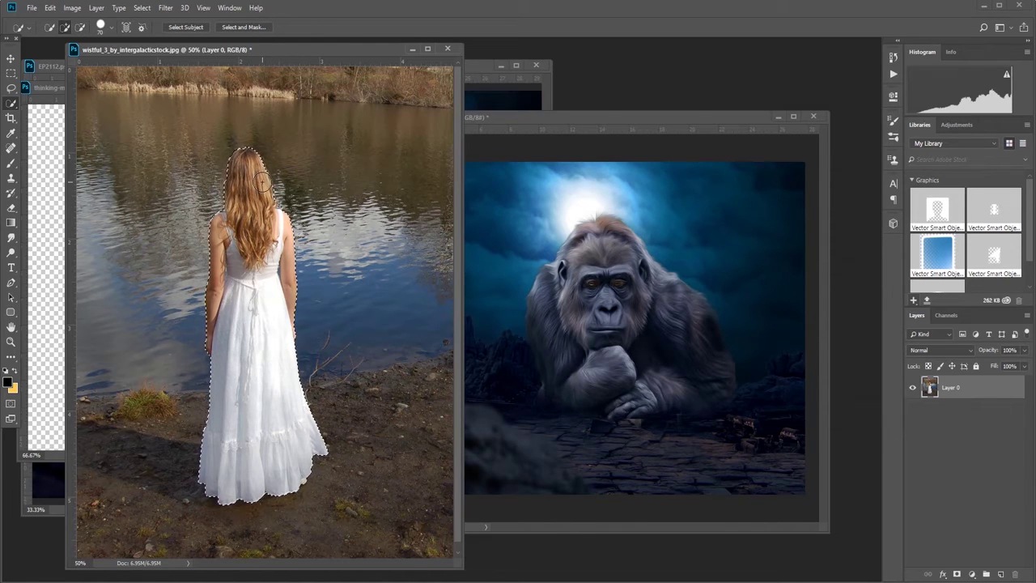
click(241, 29)
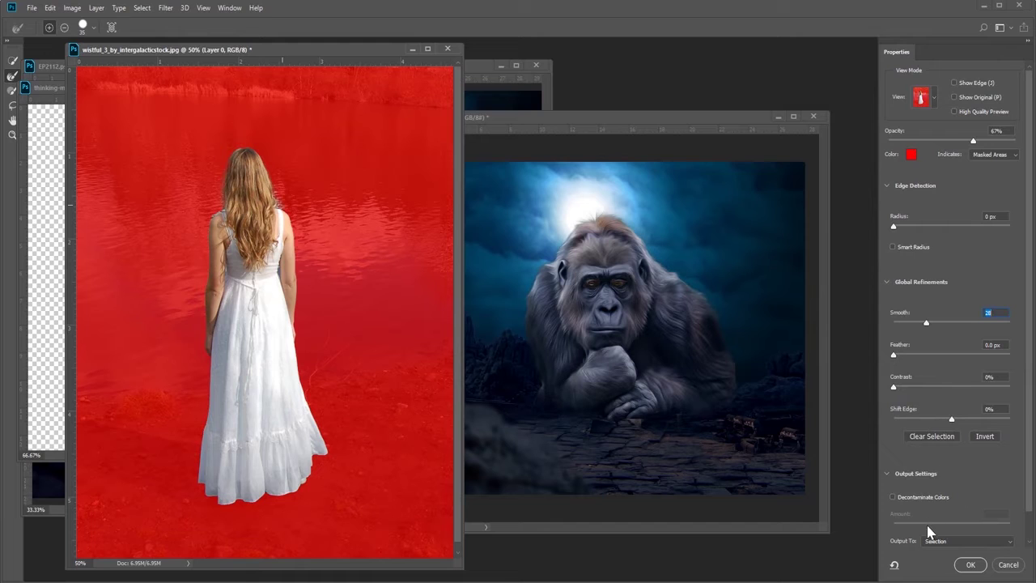
click(937, 542)
click(961, 567)
Pen-trace a background gap beside the girl's arm and make it a 2 px feathered selection.
scroll(257, 294, up, 3)
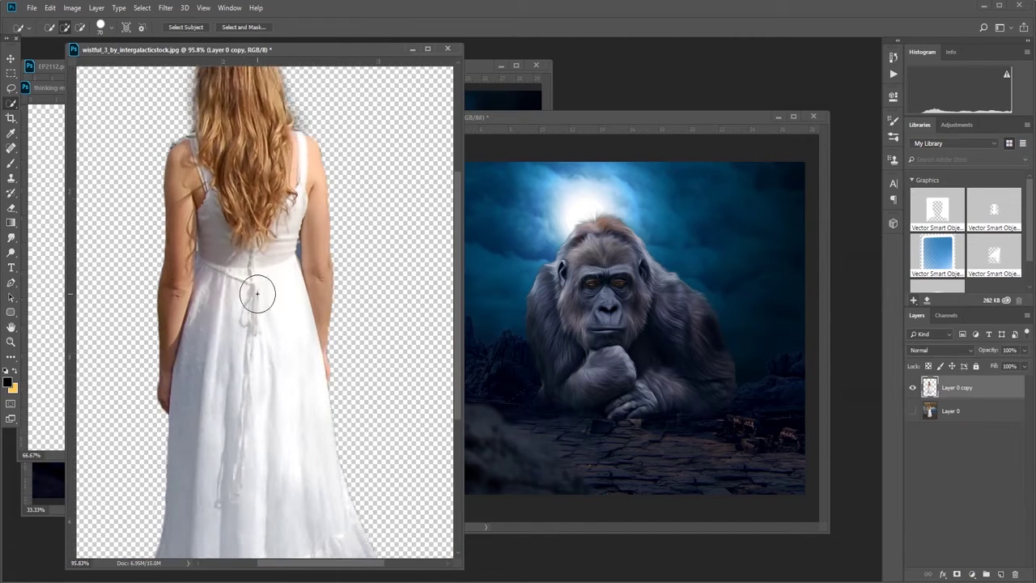
click(10, 283)
scroll(263, 273, up, 2)
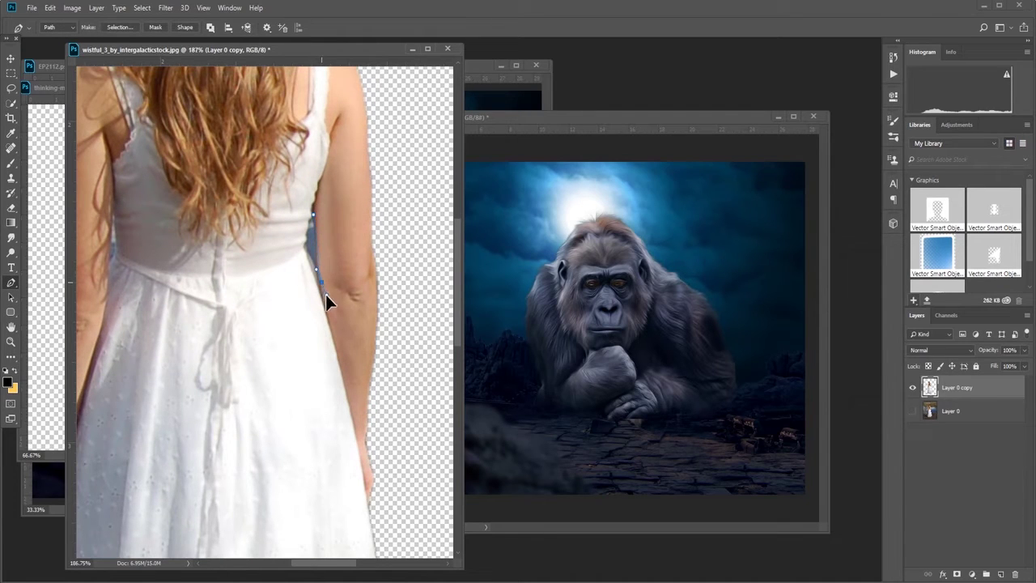
key(ctrl+z)
key(ctrl+z)
click(118, 29)
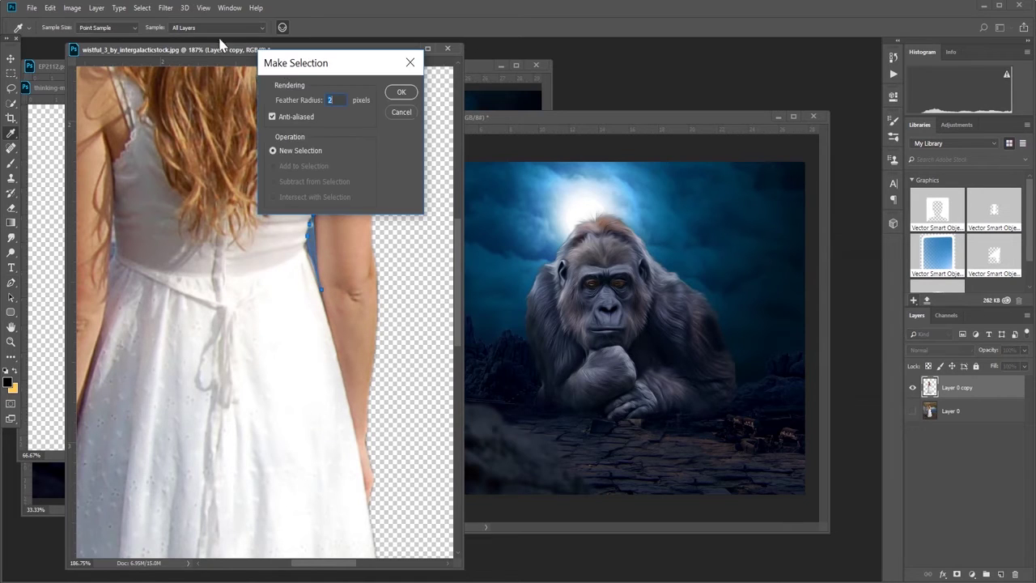
click(399, 94)
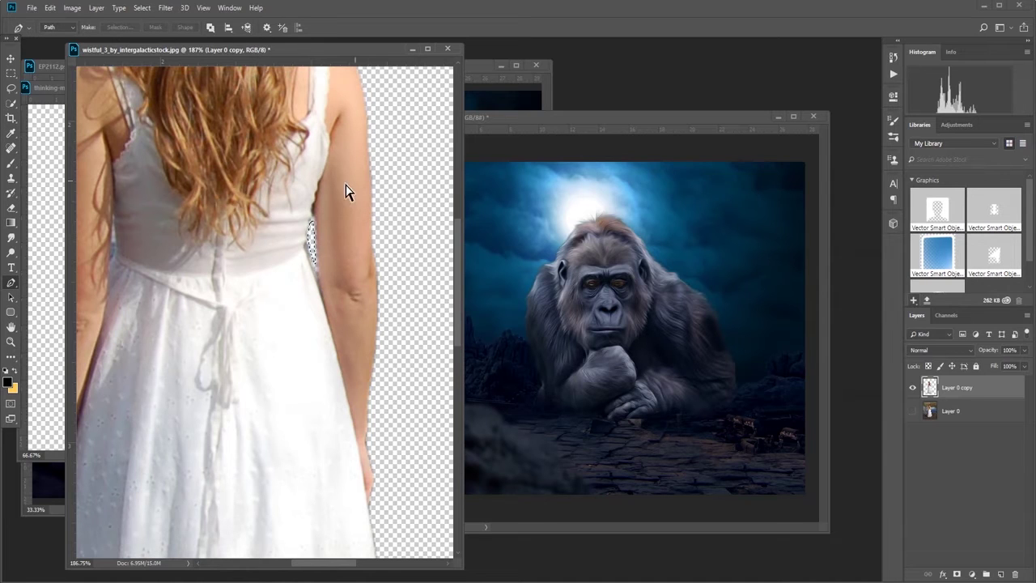
Trace the other arm edge into a selection and clear the leftover background gap.
scroll(340, 195, left, 2)
drag(170, 267, 173, 207)
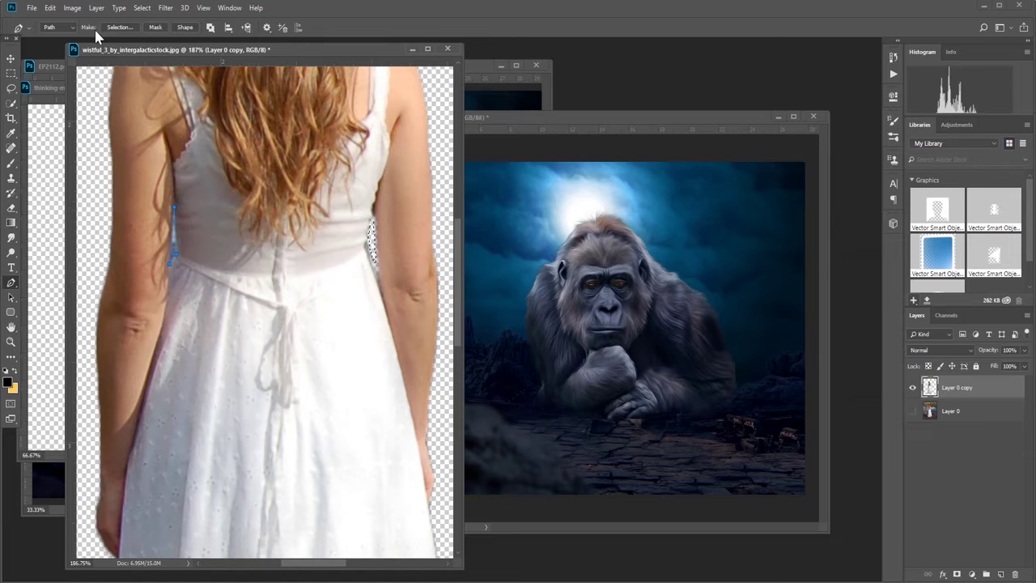
click(120, 27)
key(Escape)
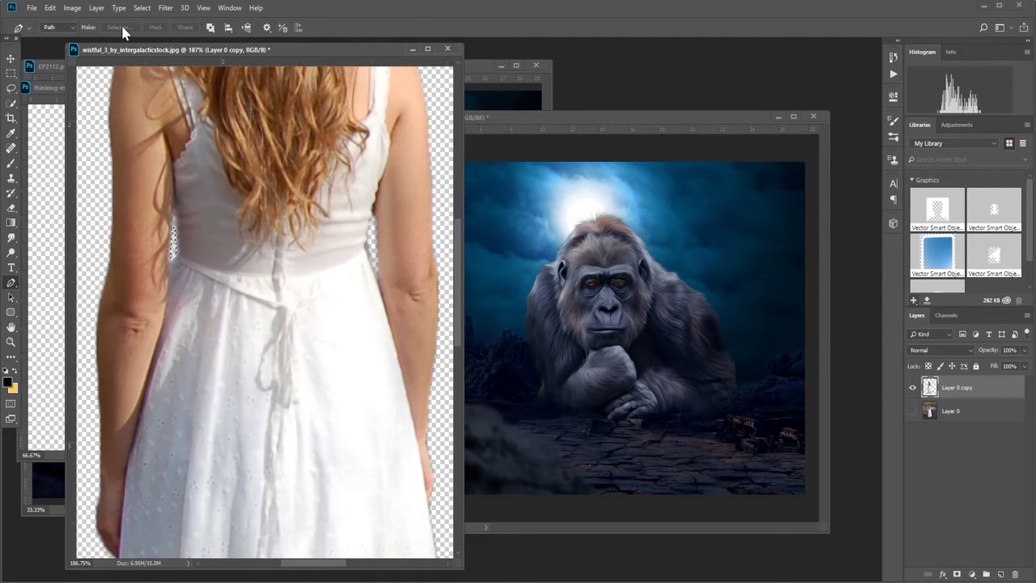
scroll(235, 154, down, 5)
scroll(243, 204, down, 2)
scroll(243, 204, down, 1)
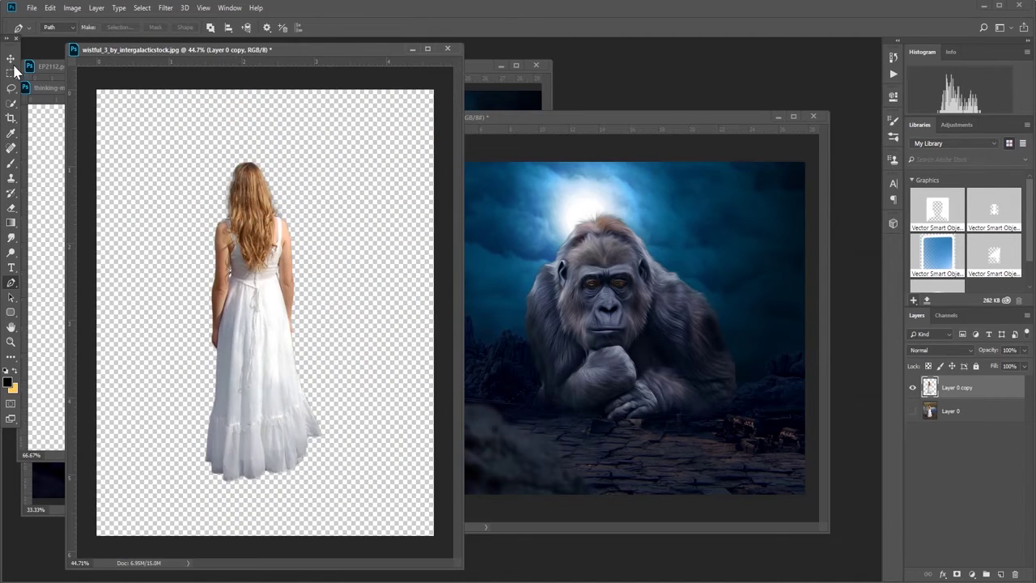
click(10, 72)
Bring the girl cutout into EP211 and place her layer between Layer 4 and Layer 5.
key(v)
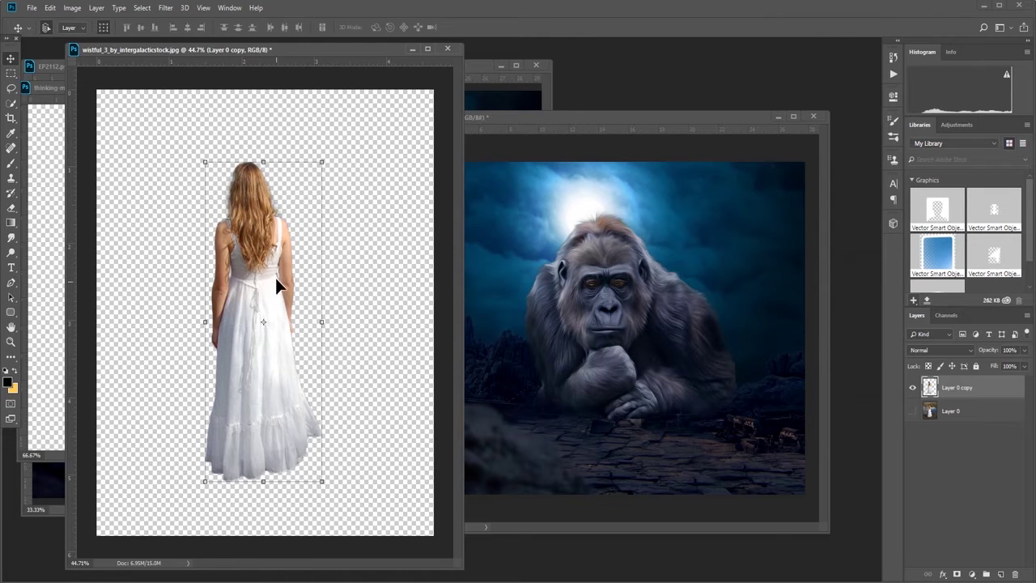
drag(275, 275, 613, 342)
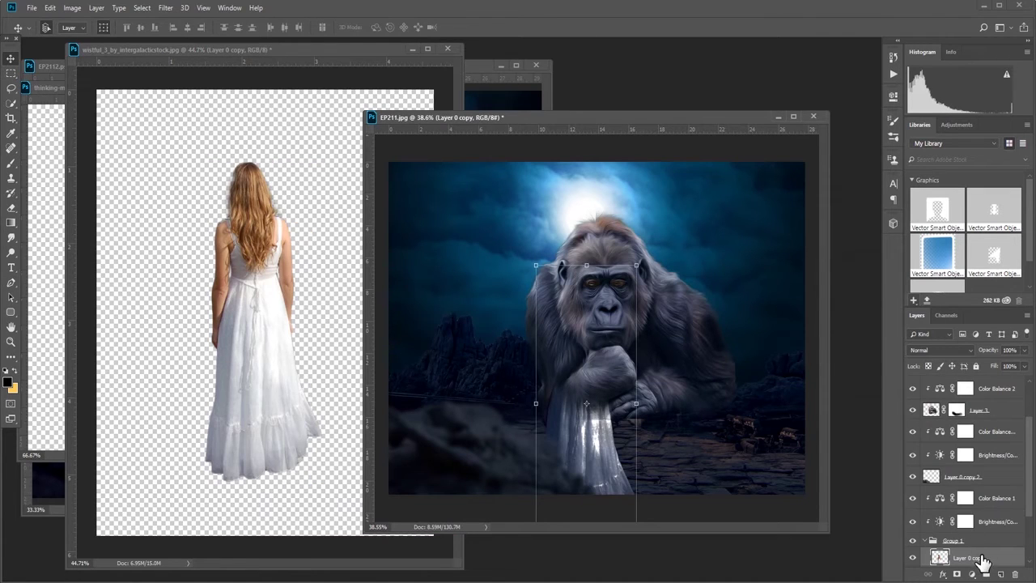
mouse_move(972, 559)
mouse_down()
mouse_move(990, 390)
mouse_move(972, 386)
mouse_up()
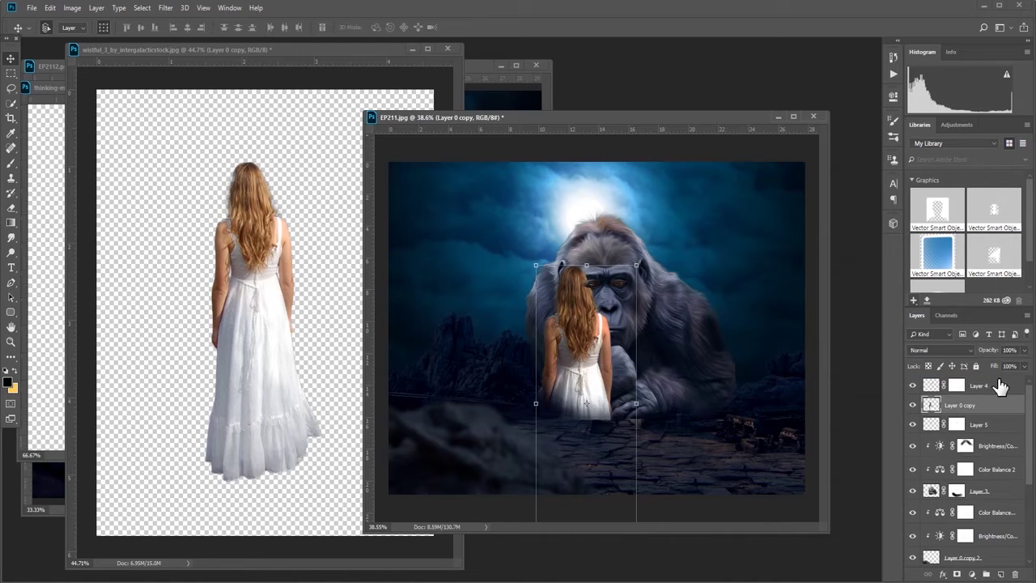
drag(997, 420, 984, 399)
Scale the girl down to about a third, then stretch her slightly taller.
mouse_move(637, 265)
mouse_down()
mouse_move(612, 331)
mouse_move(622, 357)
mouse_move(634, 343)
mouse_move(640, 353)
mouse_up()
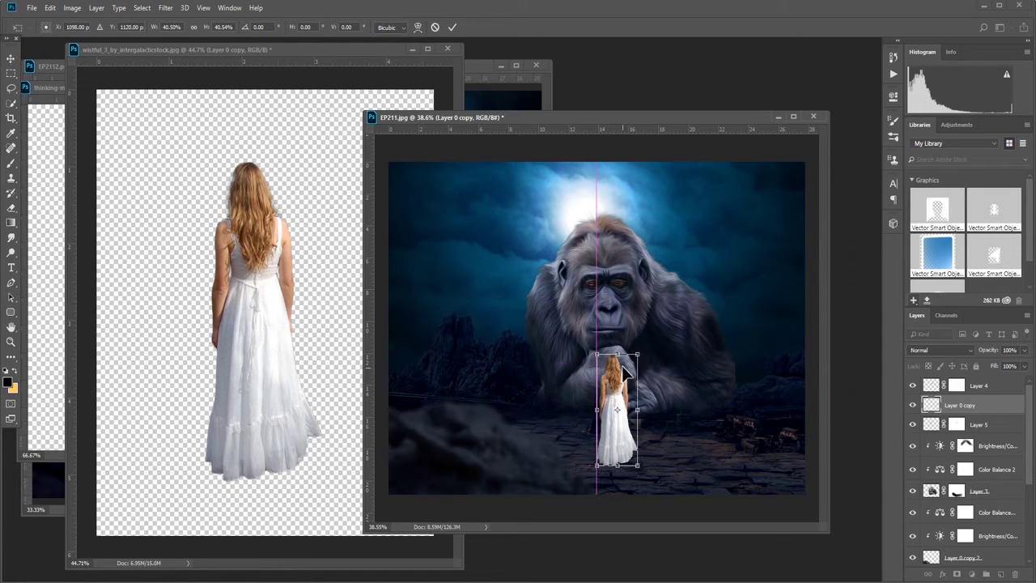
drag(640, 353, 635, 363)
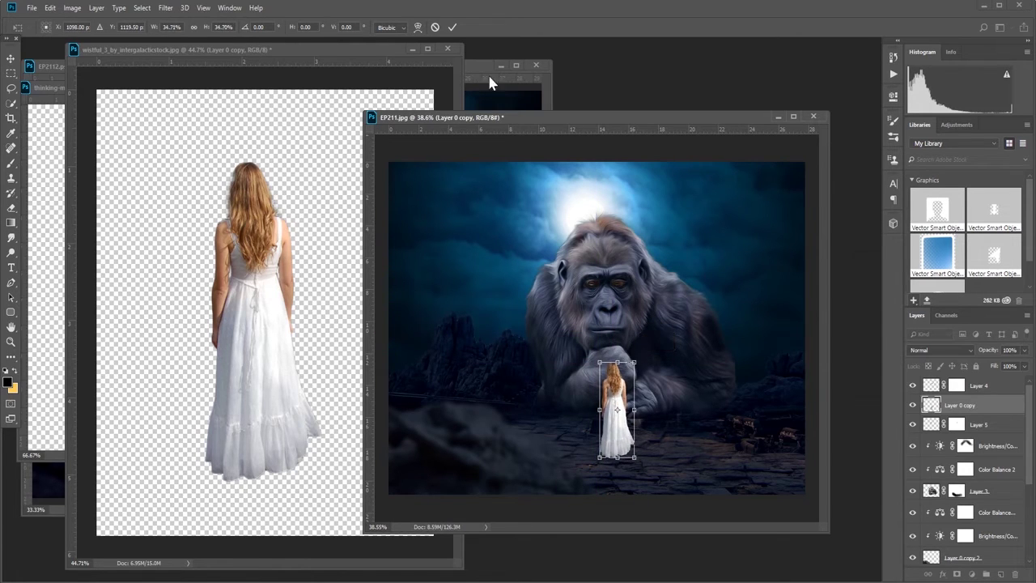
click(453, 28)
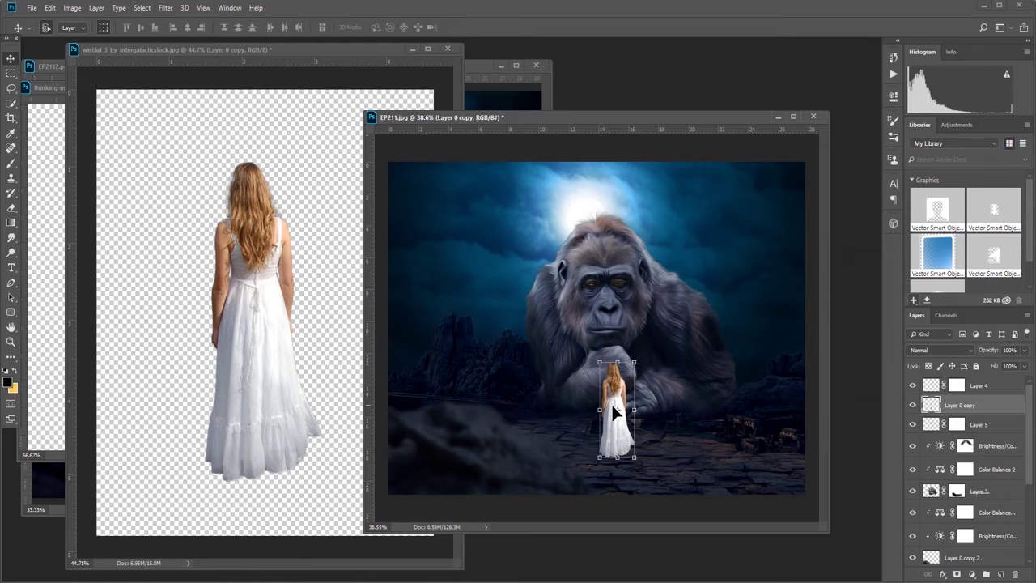
drag(617, 458, 621, 462)
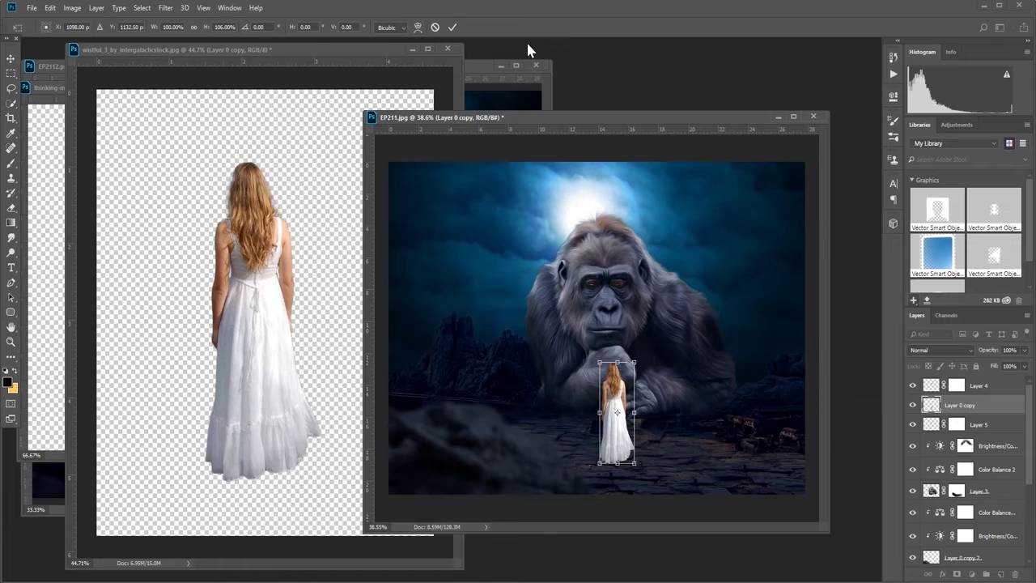
click(451, 28)
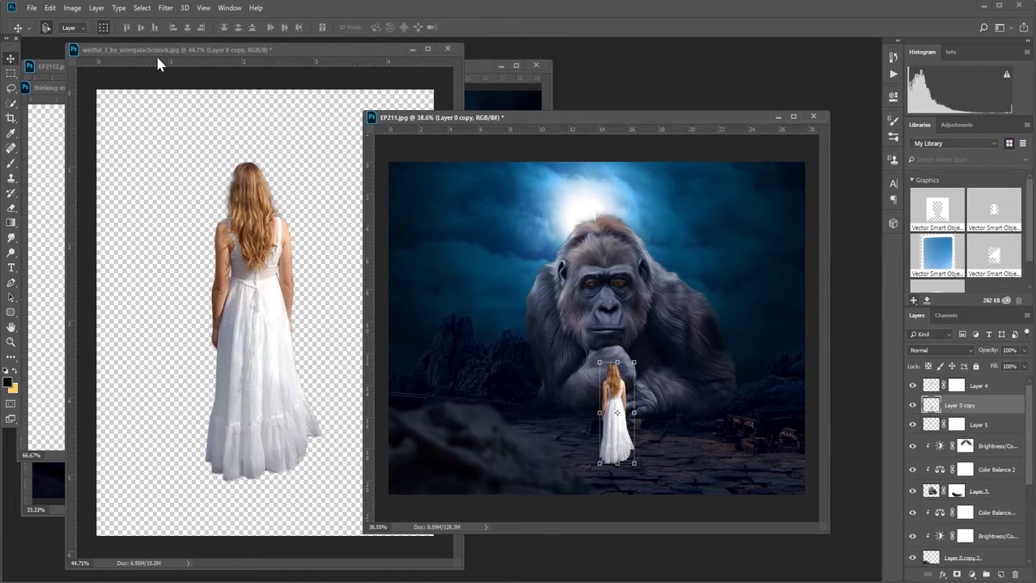
click(165, 8)
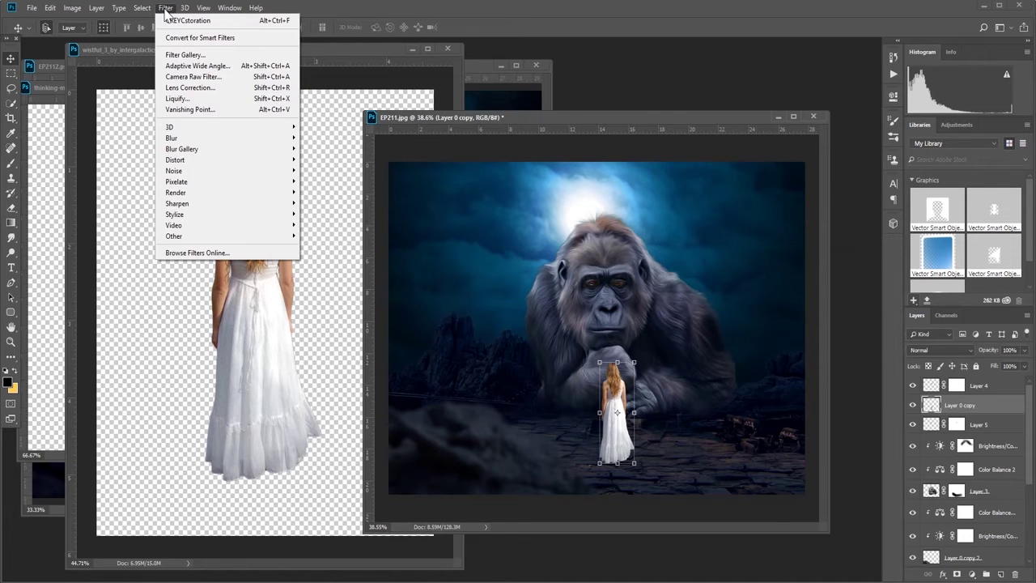
click(182, 103)
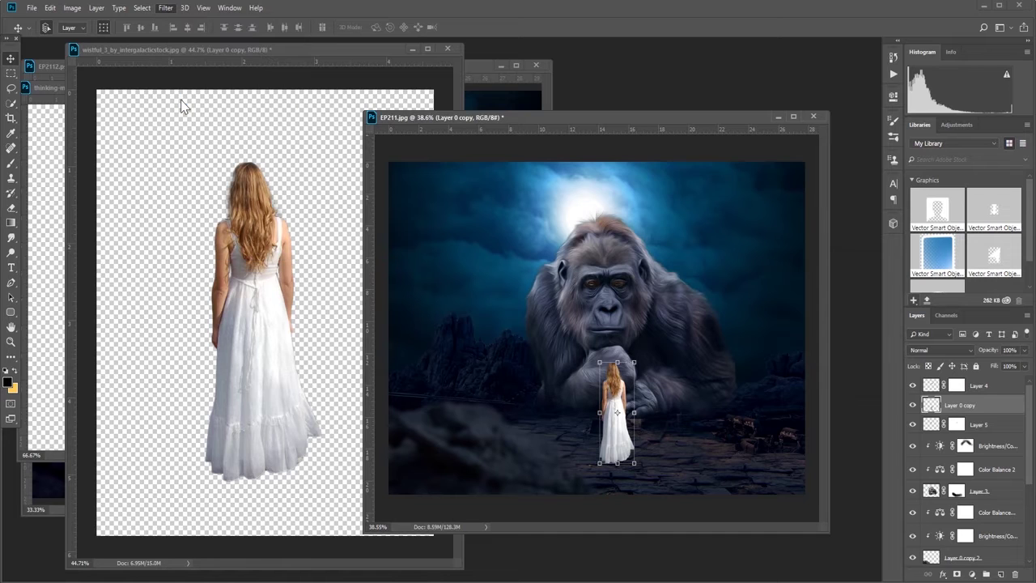
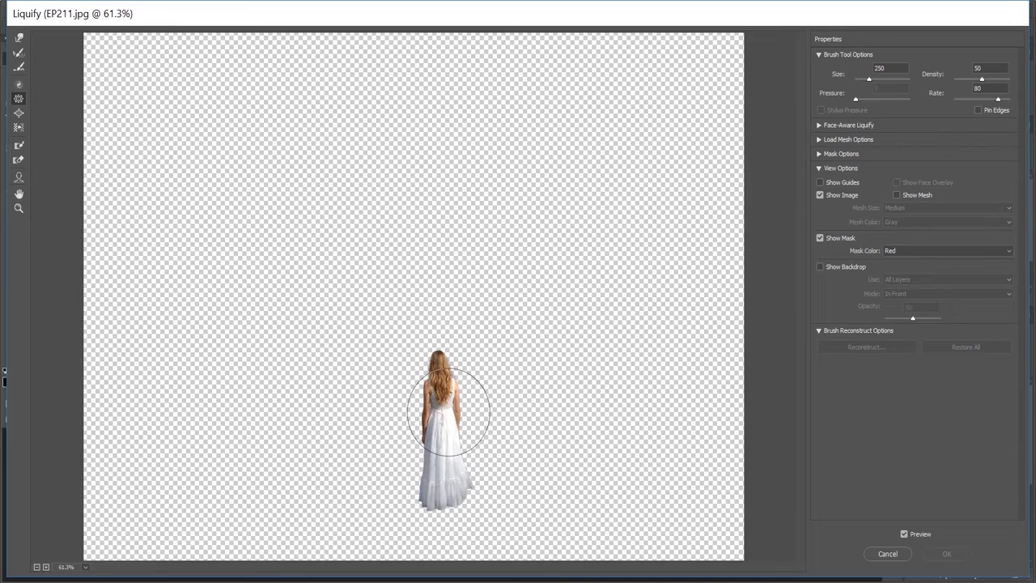
Pucker the girl's waist slightly slimmer in Liquify and apply the change.
drag(445, 415, 444, 418)
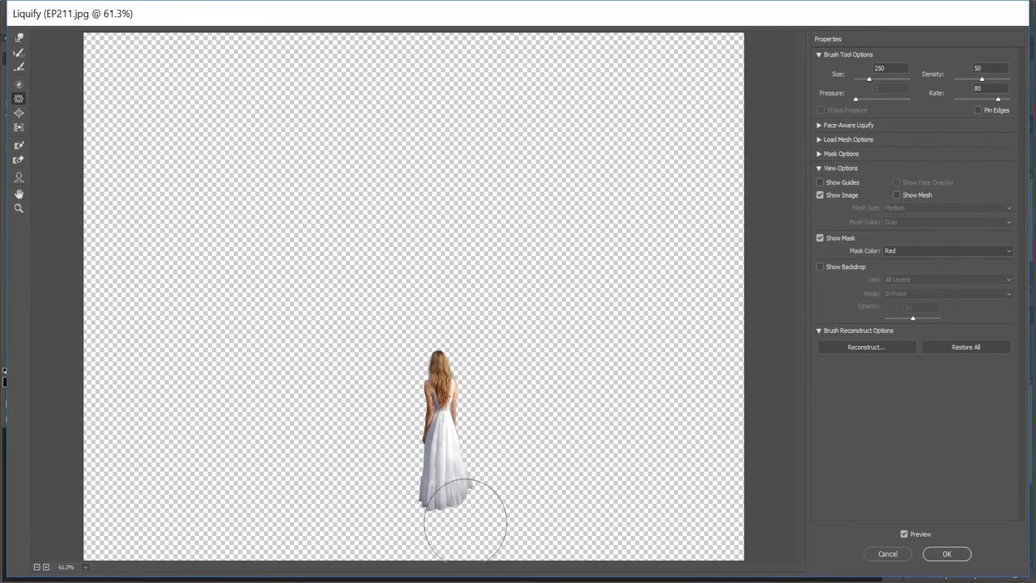
drag(438, 415, 439, 412)
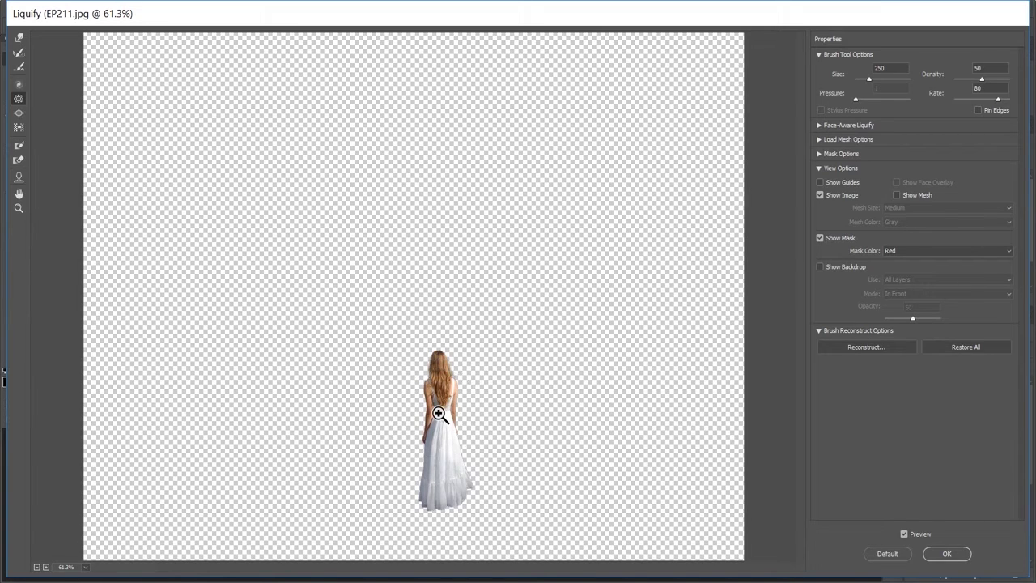
click(947, 554)
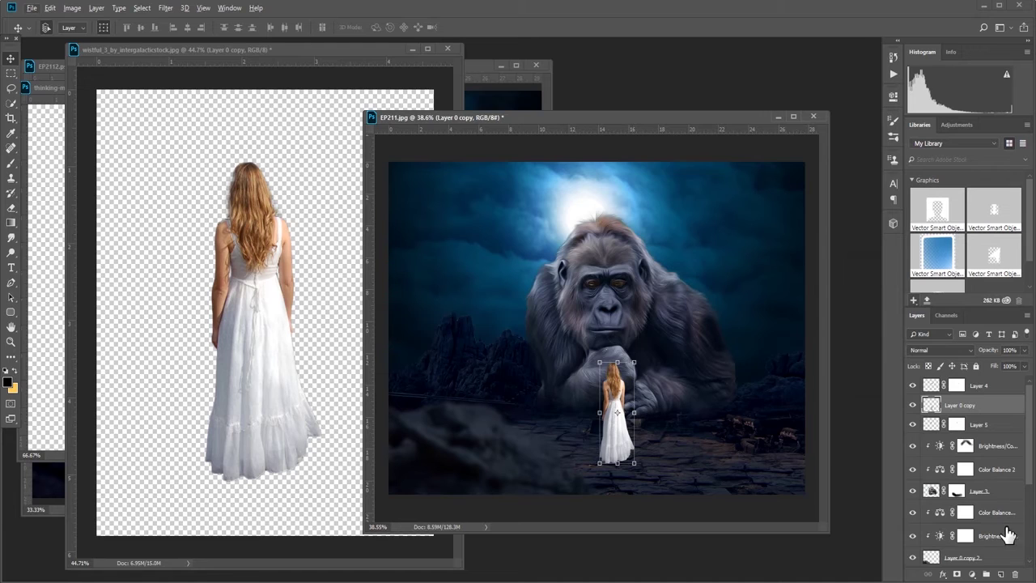
Add a Brightness/Contrast layer clipped to the girl, with Brightness -60 and Contrast 3.
click(972, 574)
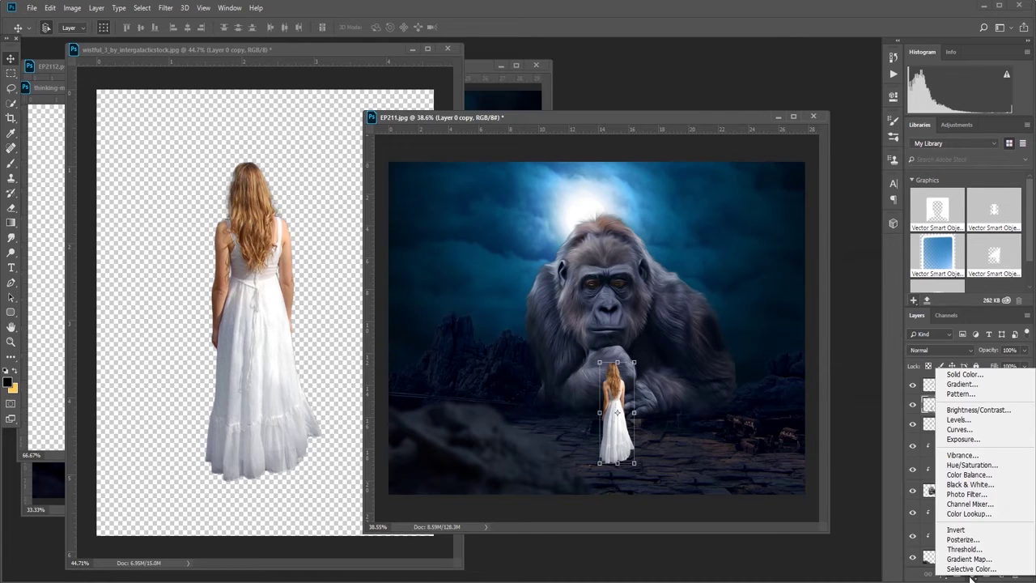
click(979, 410)
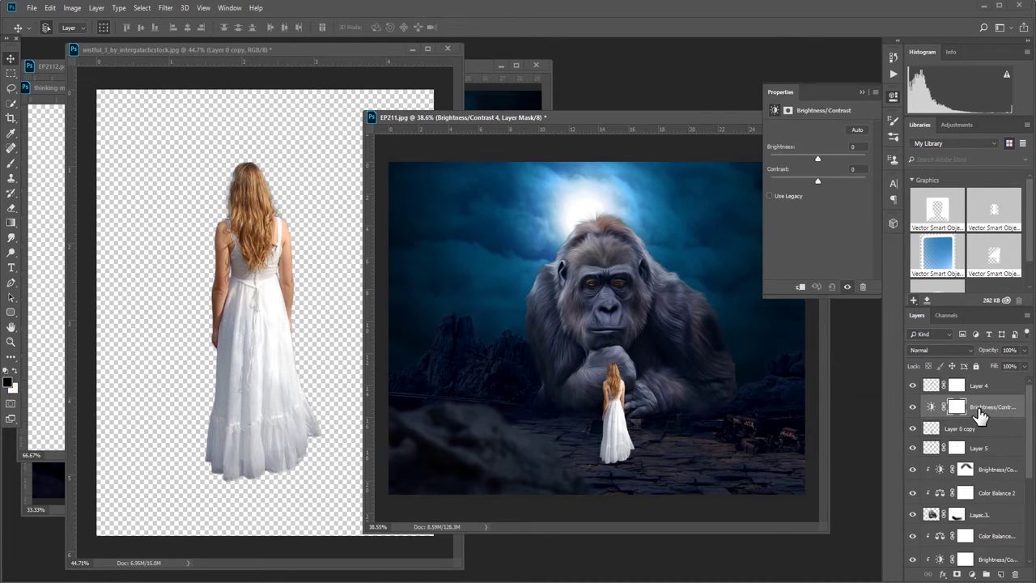
right_click(980, 409)
click(878, 319)
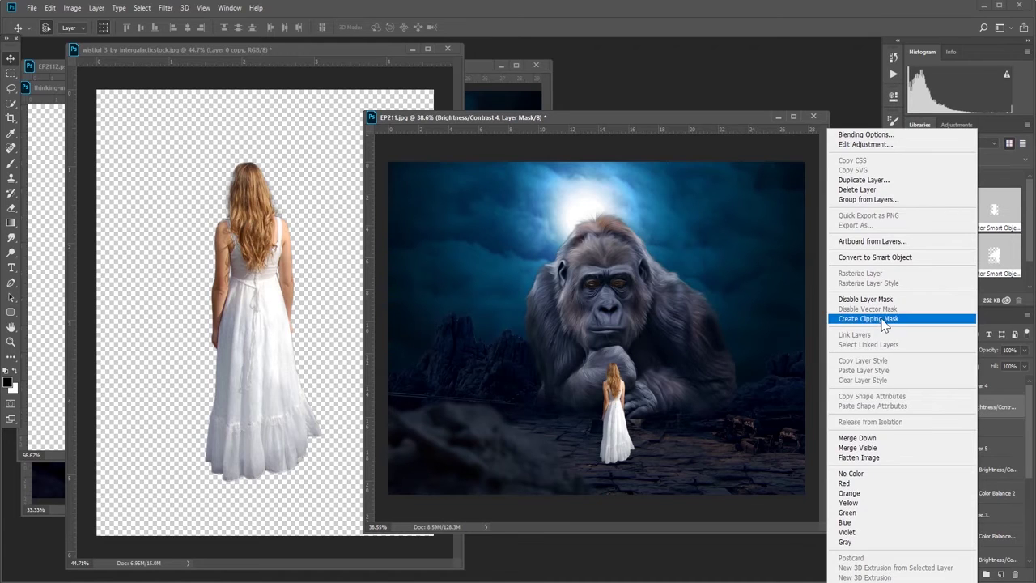
double_click(939, 406)
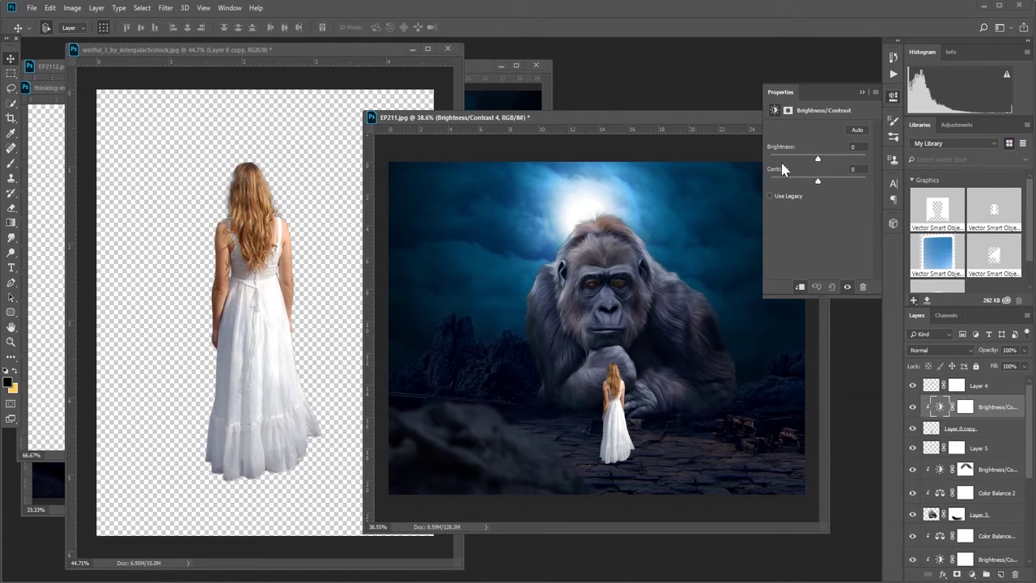
drag(819, 162, 804, 162)
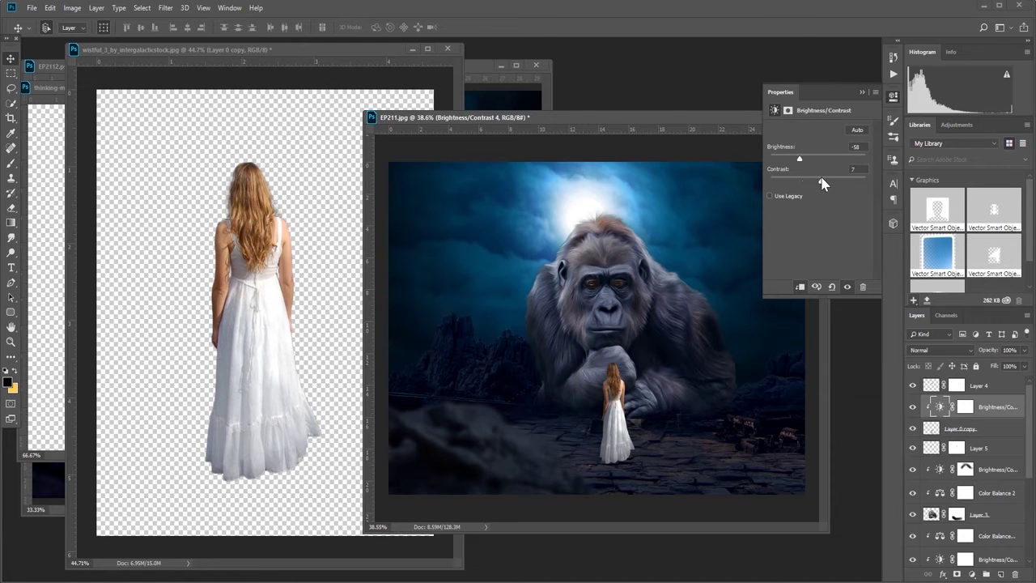
drag(800, 158, 799, 158)
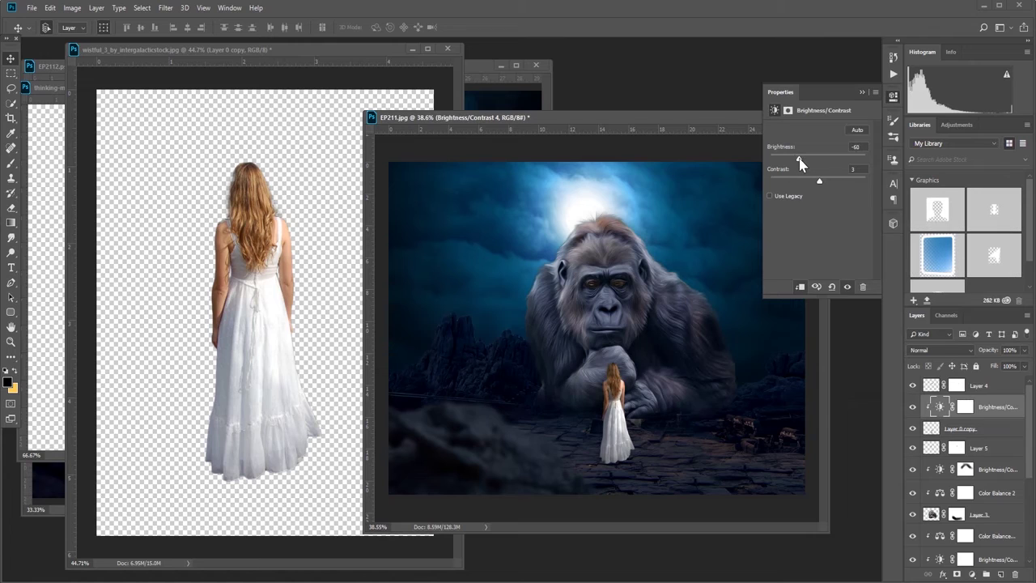
Add a Color Balance adjustment clipped to the girl and open its settings.
click(972, 574)
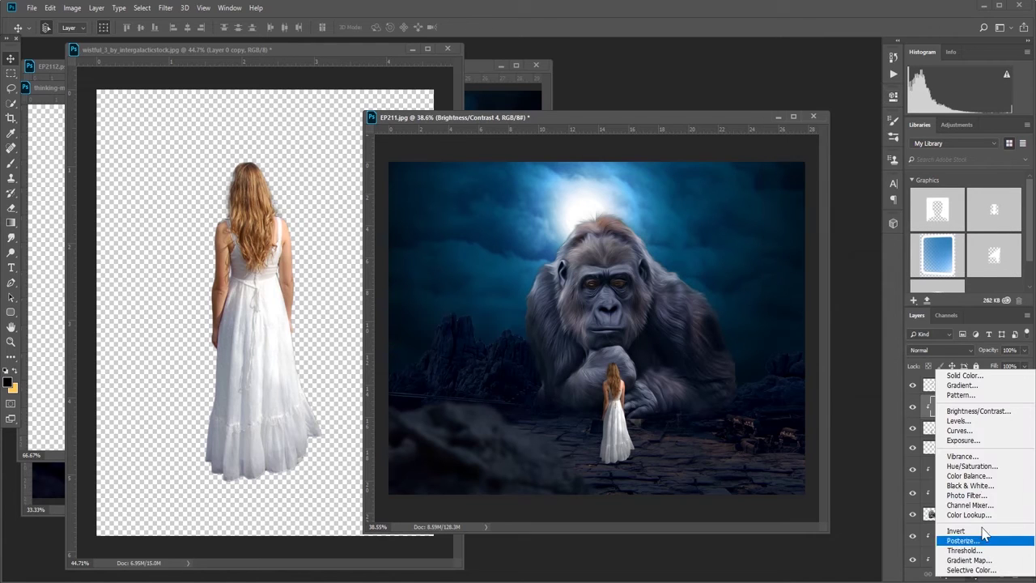
click(968, 468)
right_click(985, 408)
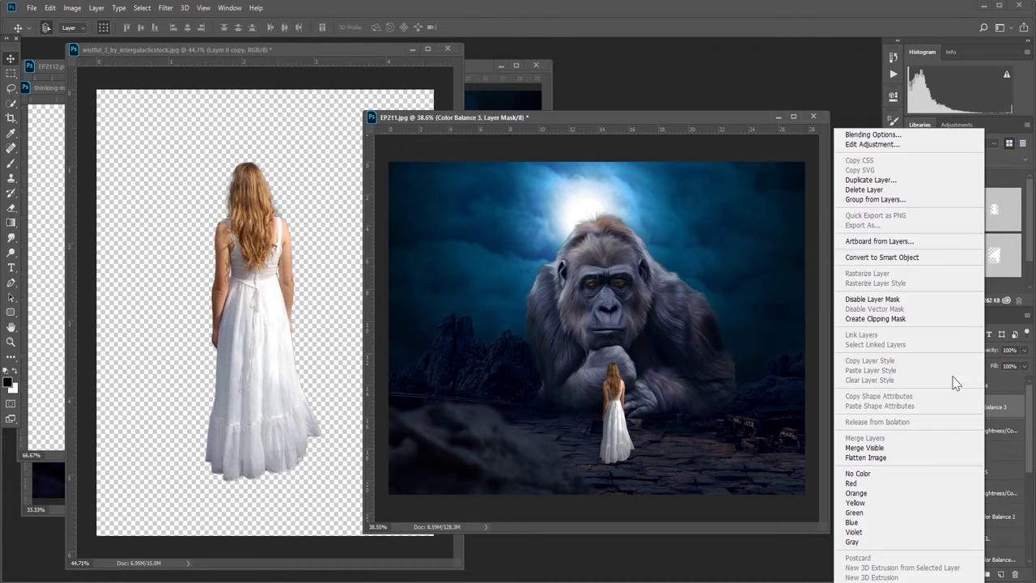
click(908, 321)
double_click(940, 407)
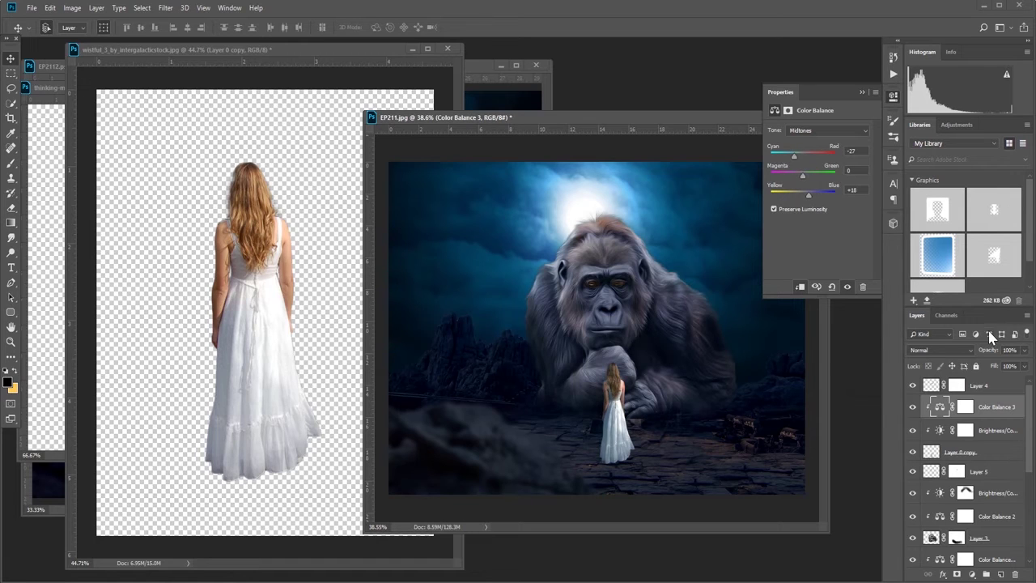
On a new layer above Layer 5, paint a dark soft-brush dab by the girl's feet.
click(987, 468)
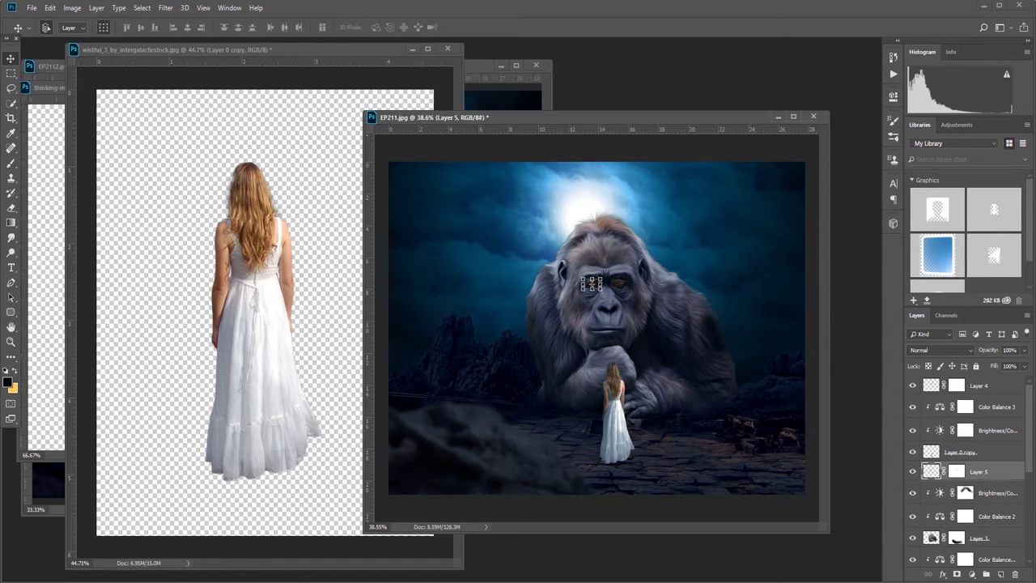
click(1002, 573)
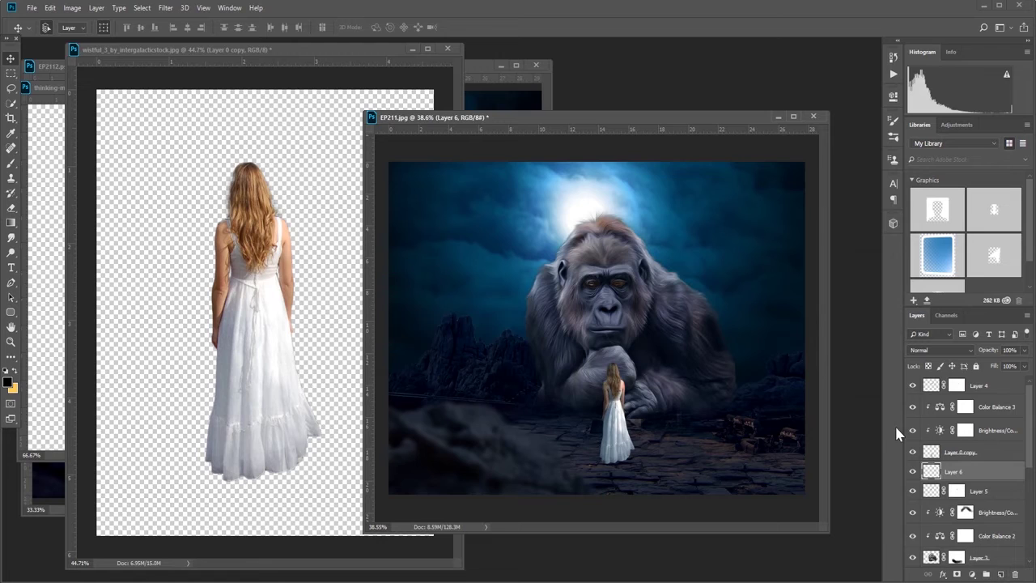
click(11, 165)
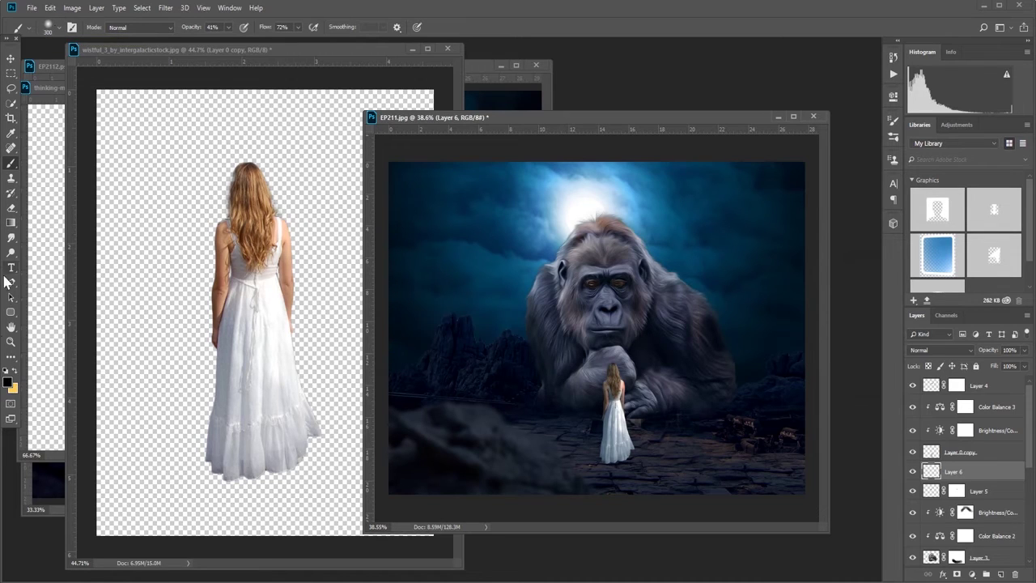
click(664, 446)
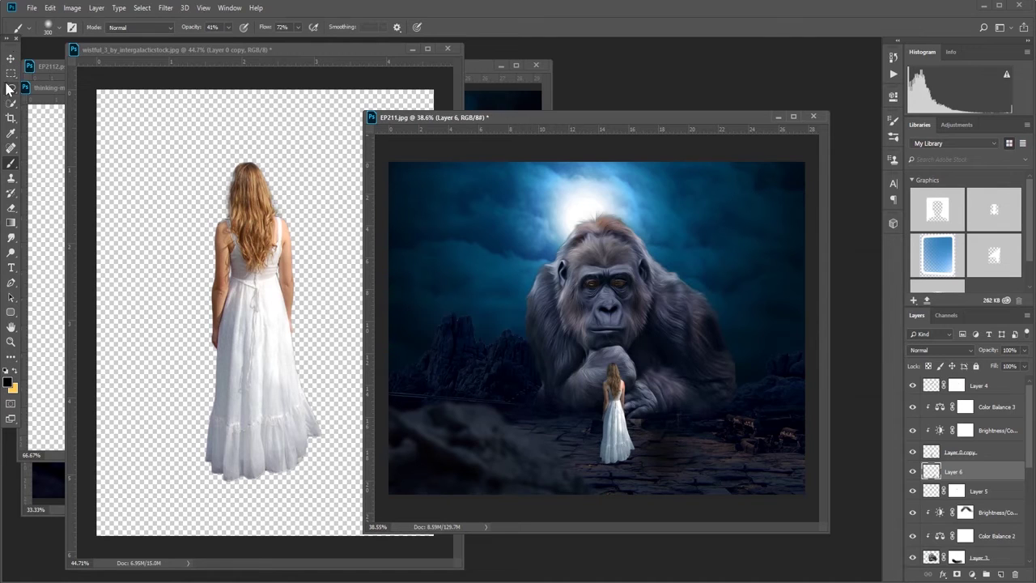
Squash the dark dab vertically with Free Transform into a flat ground shadow.
click(11, 58)
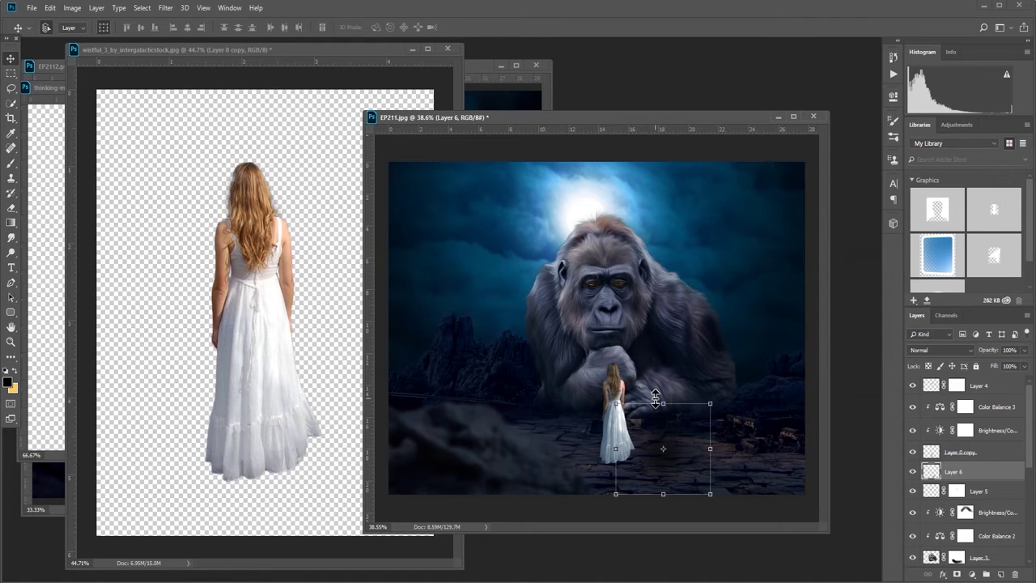
mouse_move(655, 398)
mouse_down()
mouse_move(663, 475)
mouse_move(647, 453)
mouse_up()
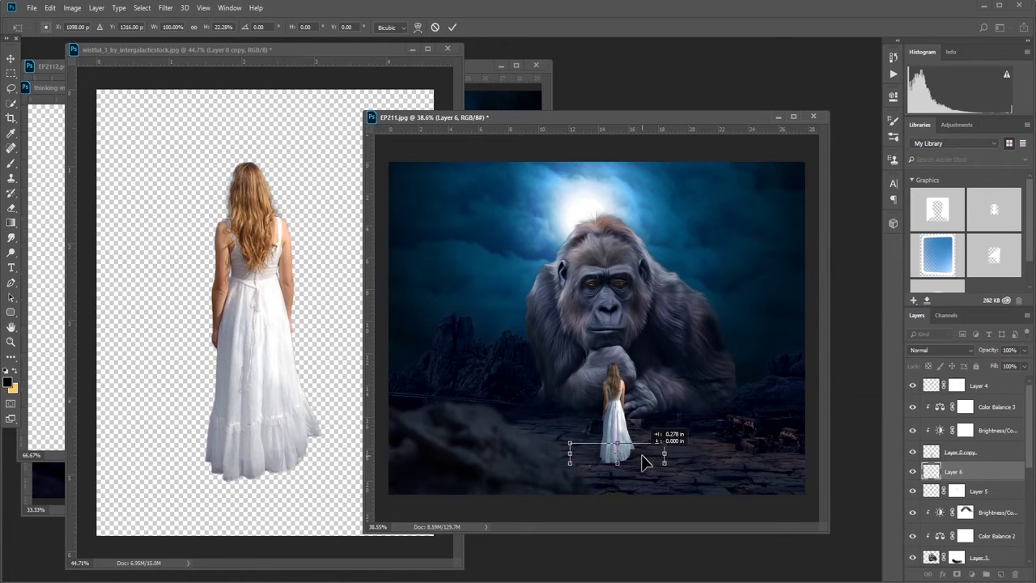
click(452, 27)
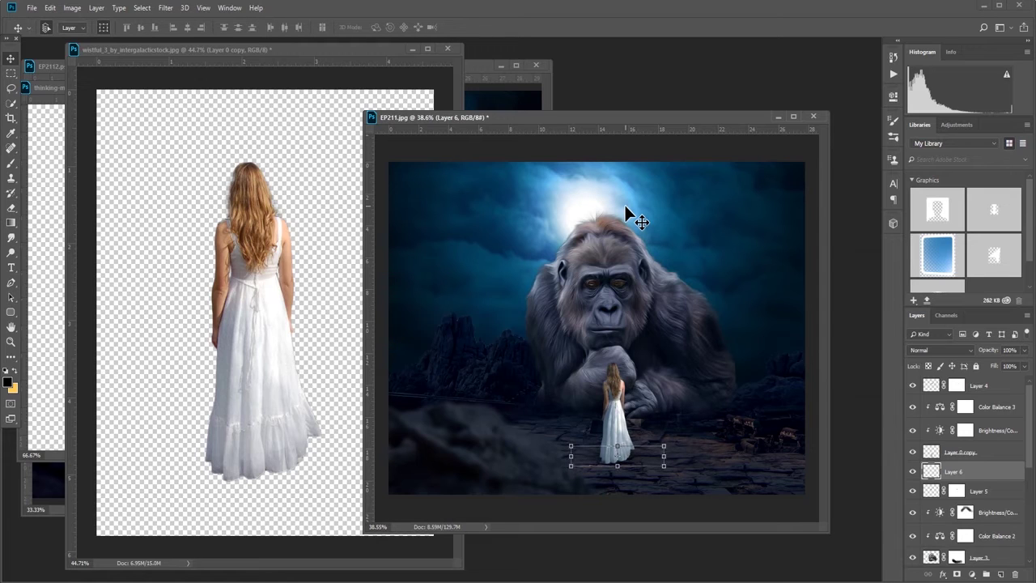
Lasso the girl's hair onto its own Layer 7 and move it above the colour adjustments.
click(702, 242)
click(619, 380)
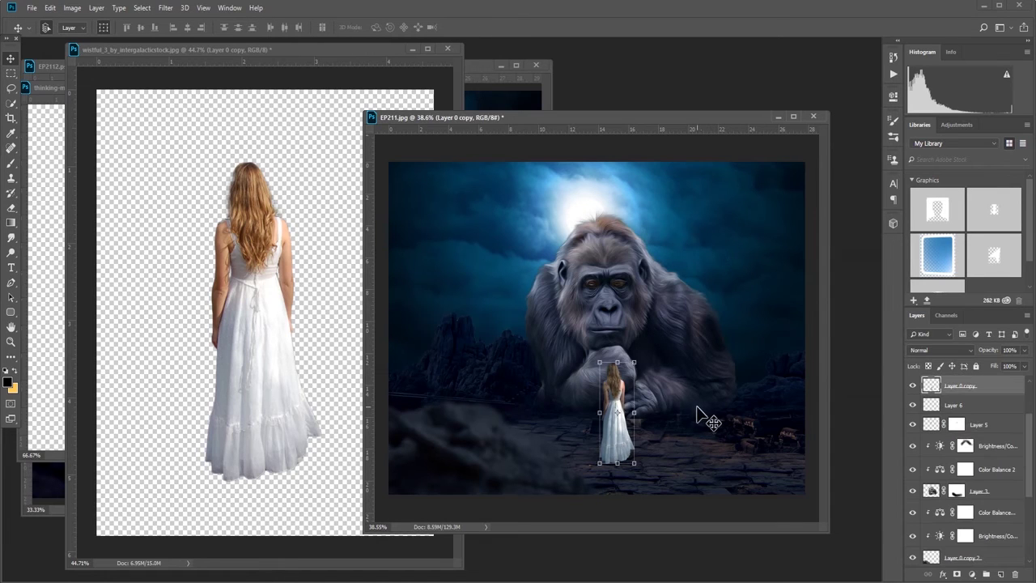
scroll(609, 422, up, 3)
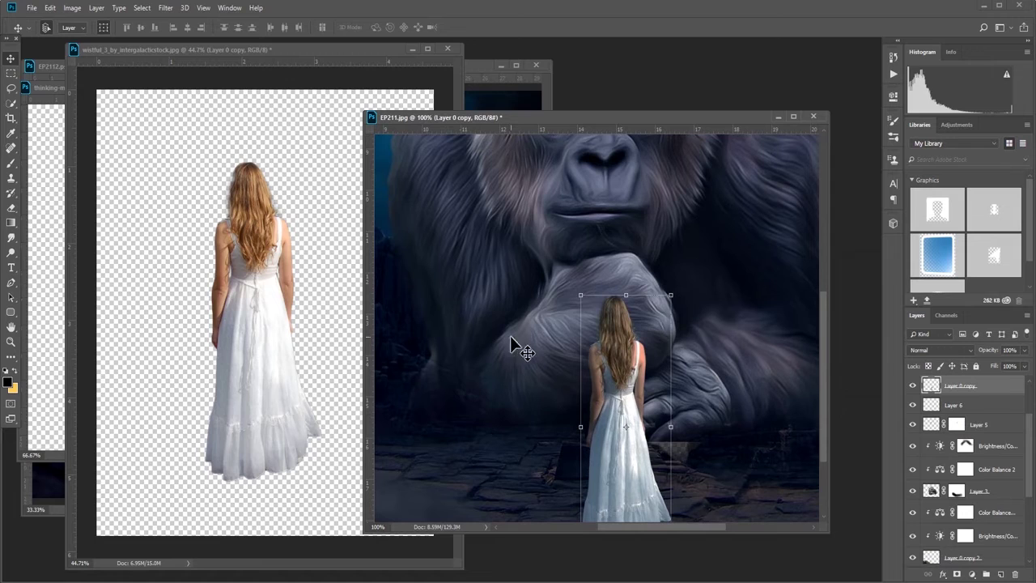
scroll(595, 295, right, 2)
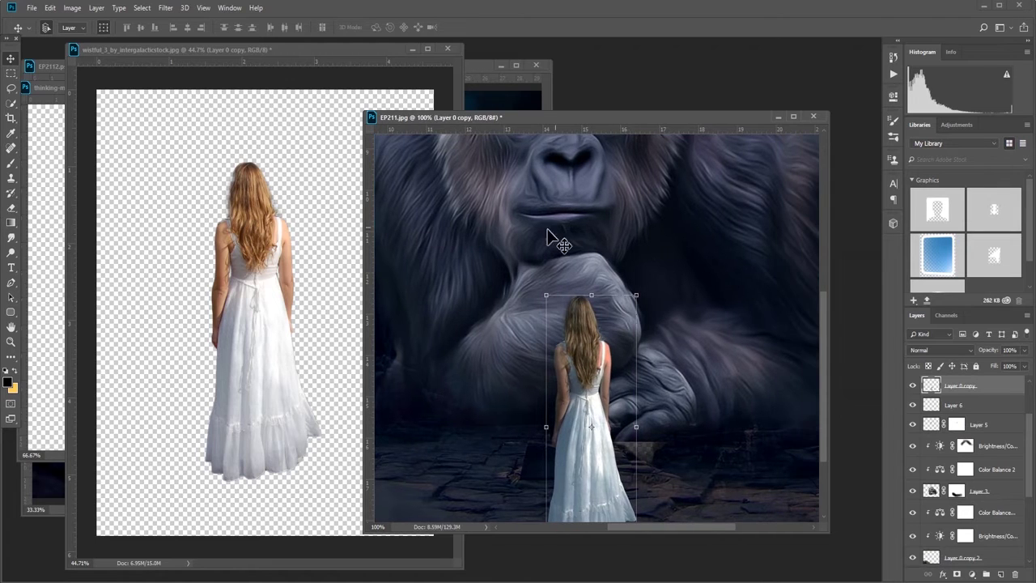
click(11, 87)
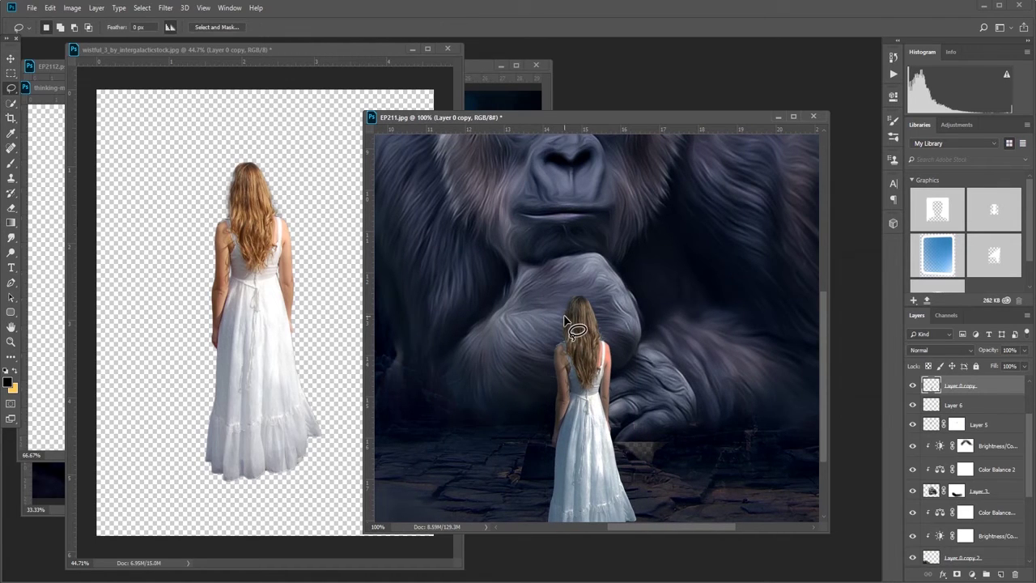
mouse_move(565, 347)
mouse_down()
mouse_move(603, 344)
mouse_move(587, 279)
mouse_up()
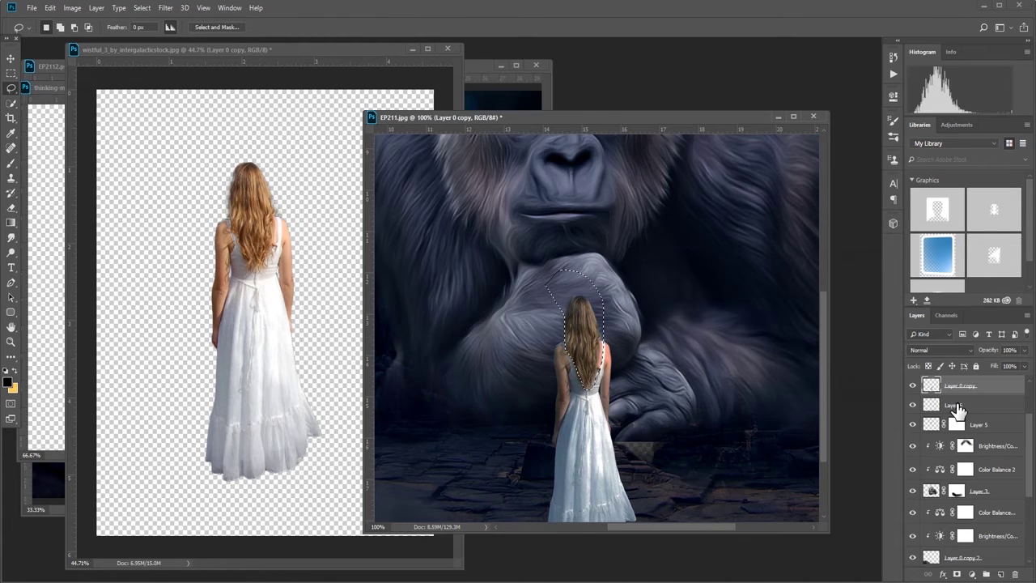
key(ctrl+j)
scroll(957, 413, up, 3)
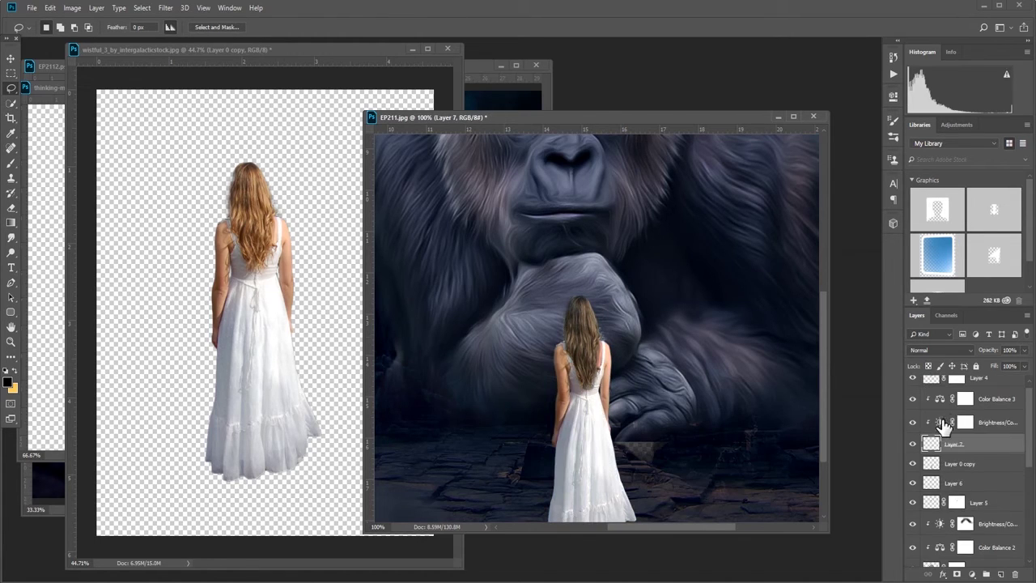
drag(971, 447, 972, 395)
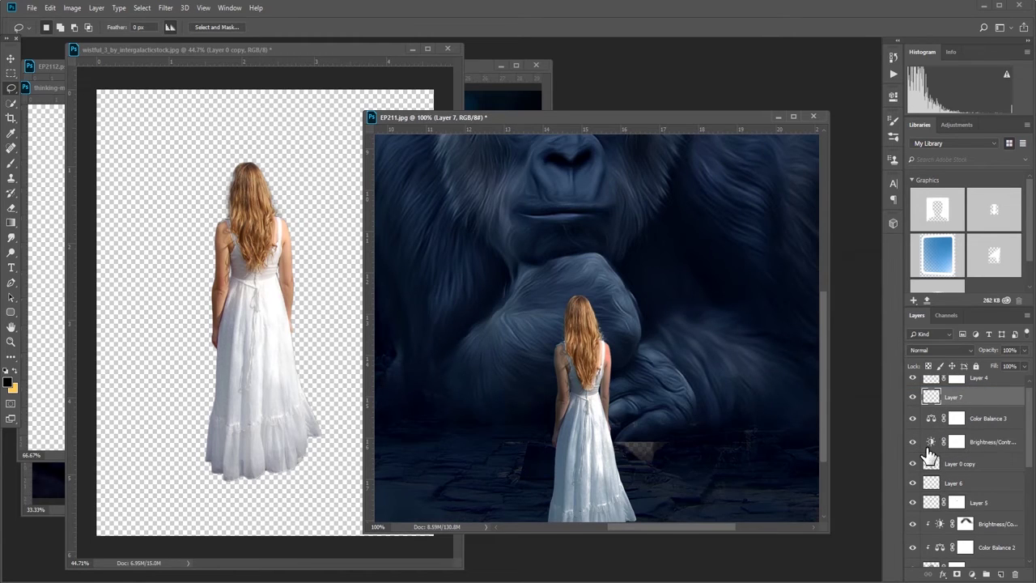
Clip Brightness/Contrast 4 and Color Balance 3 to the layer below, then toggle layers to check.
right_click(985, 444)
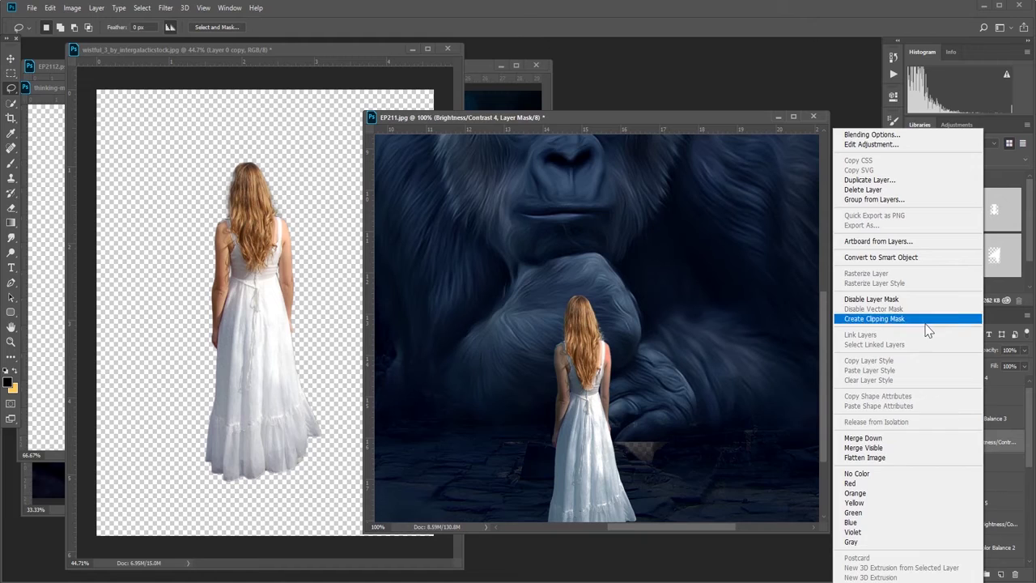
click(907, 318)
click(992, 421)
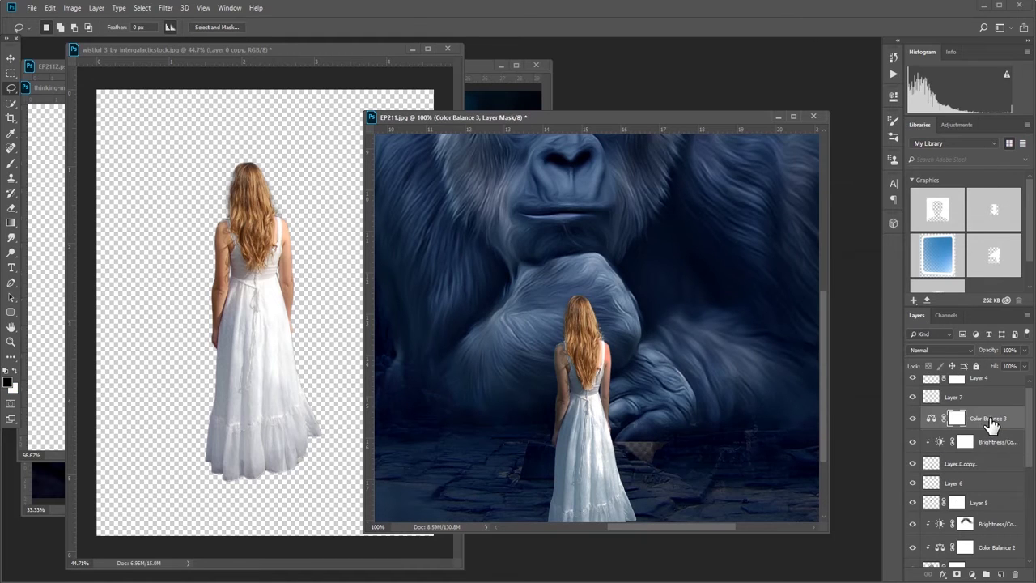
right_click(991, 422)
click(907, 318)
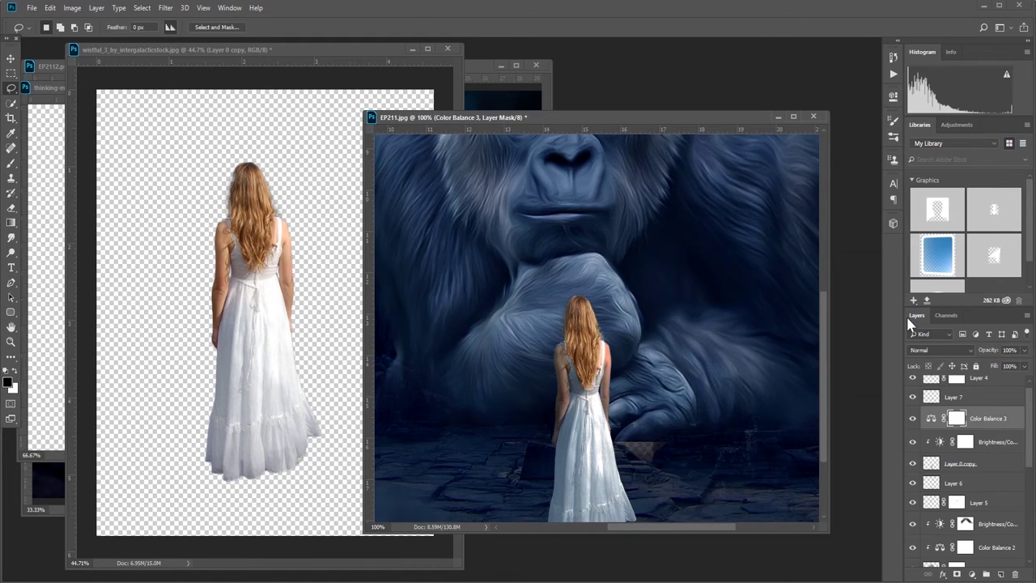
click(914, 463)
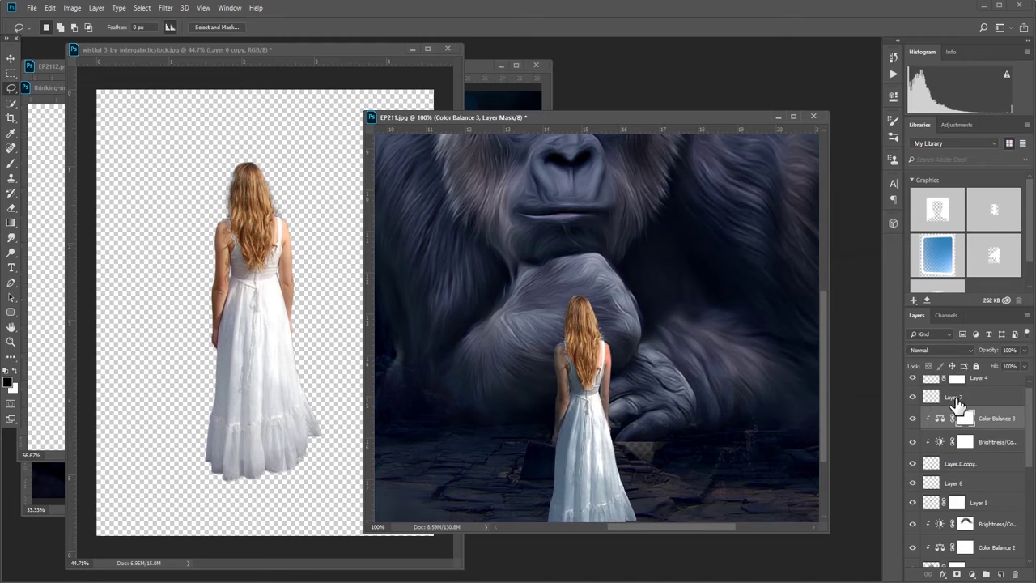
click(955, 397)
click(913, 397)
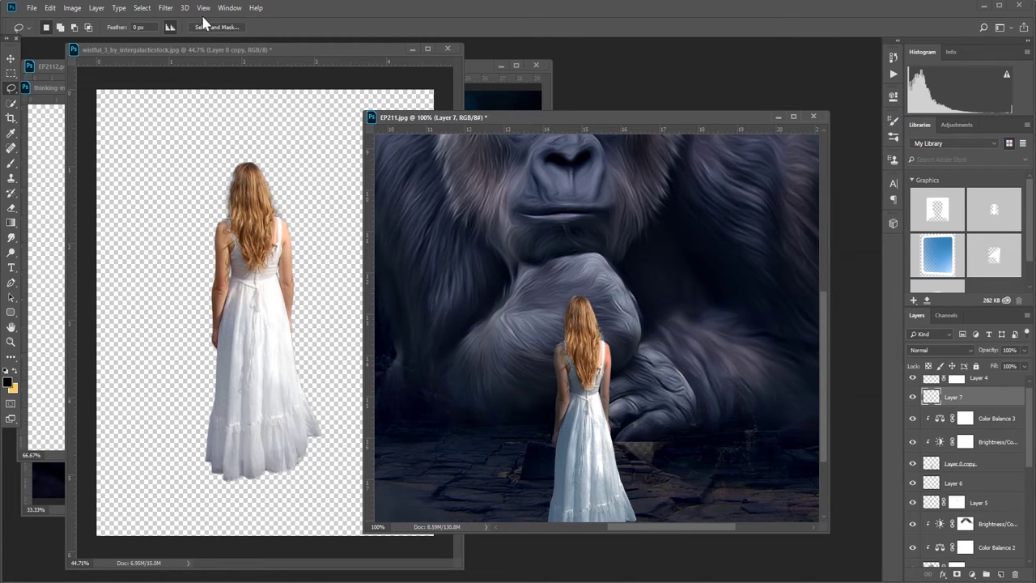
Apply GREYCstoration noise reduction at Strength 50 to the hair on Layer 7.
click(166, 8)
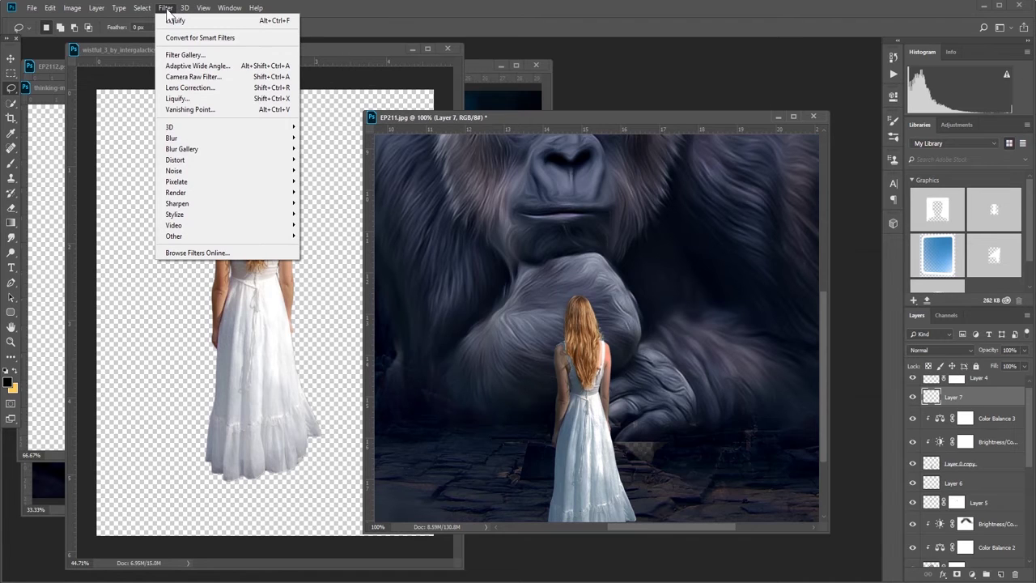
mouse_move(174, 171)
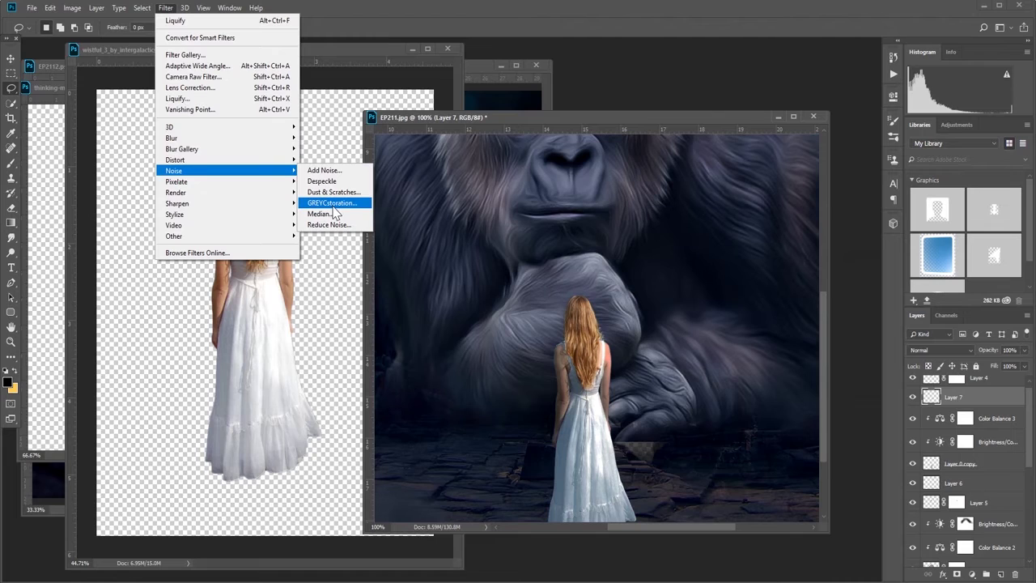
click(332, 203)
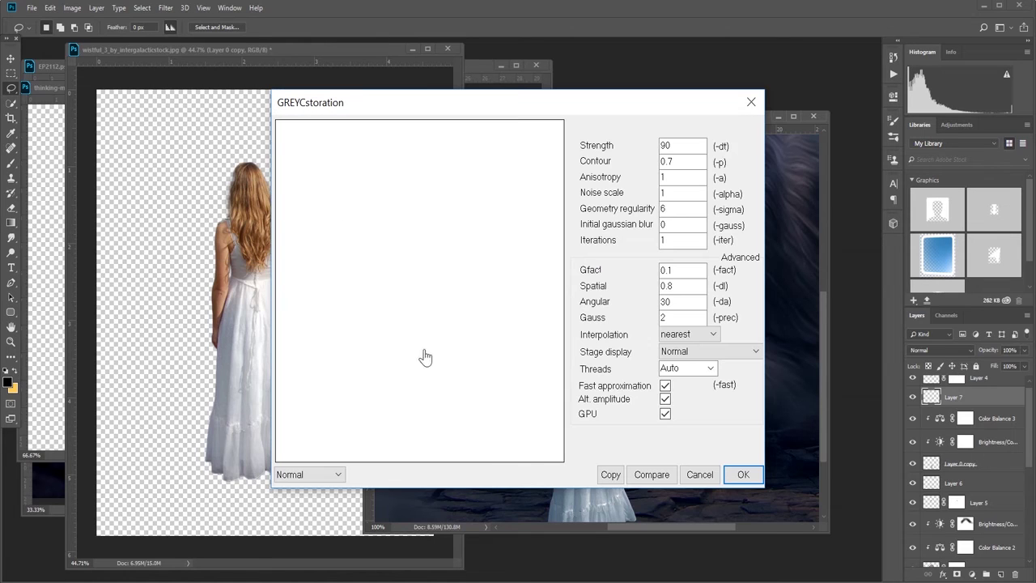
drag(409, 328, 408, 204)
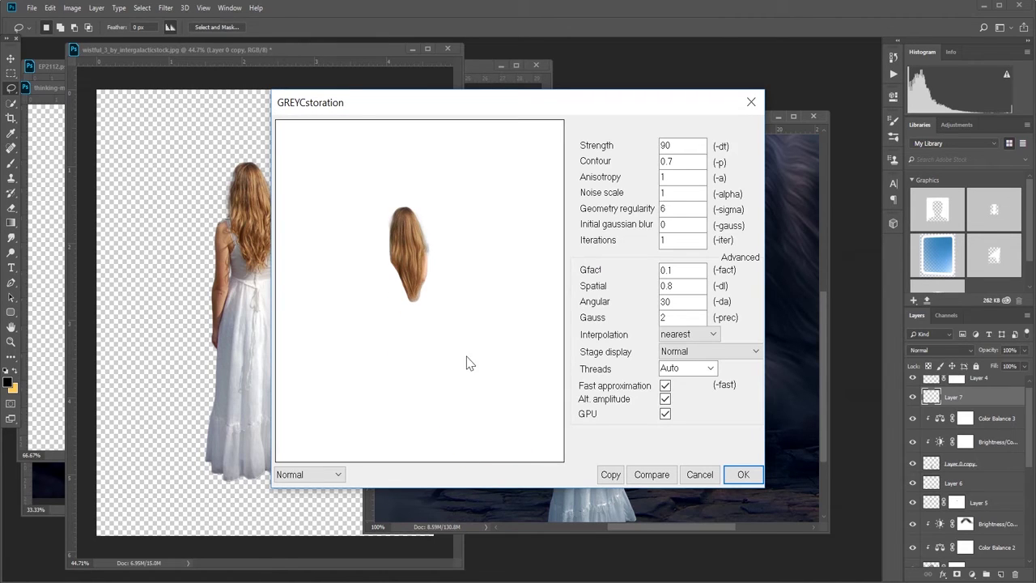
double_click(685, 145)
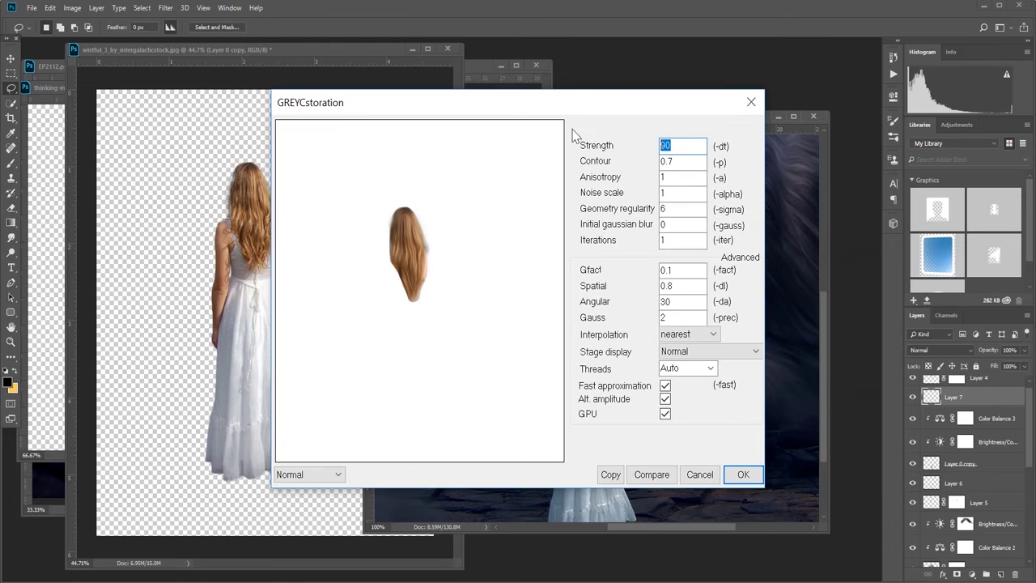
text(50)
click(744, 474)
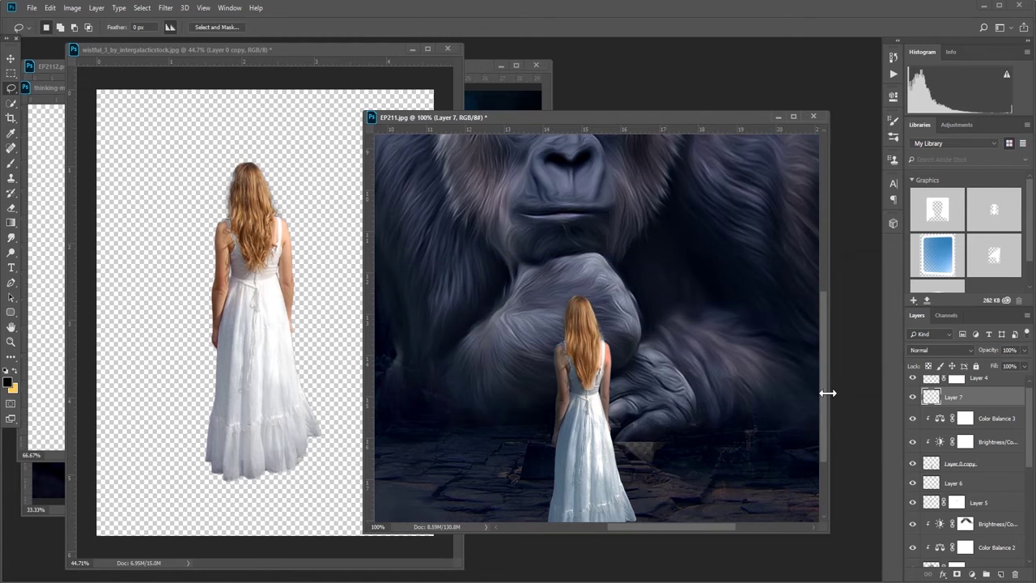
Add a white layer mask to Layer 7 and set the brush to 50 px.
click(957, 574)
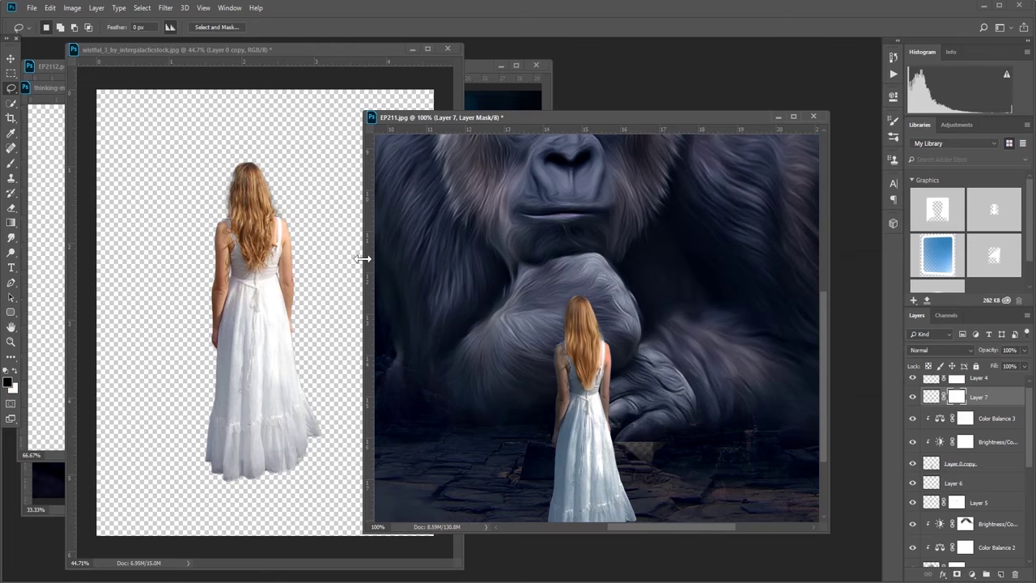
click(11, 163)
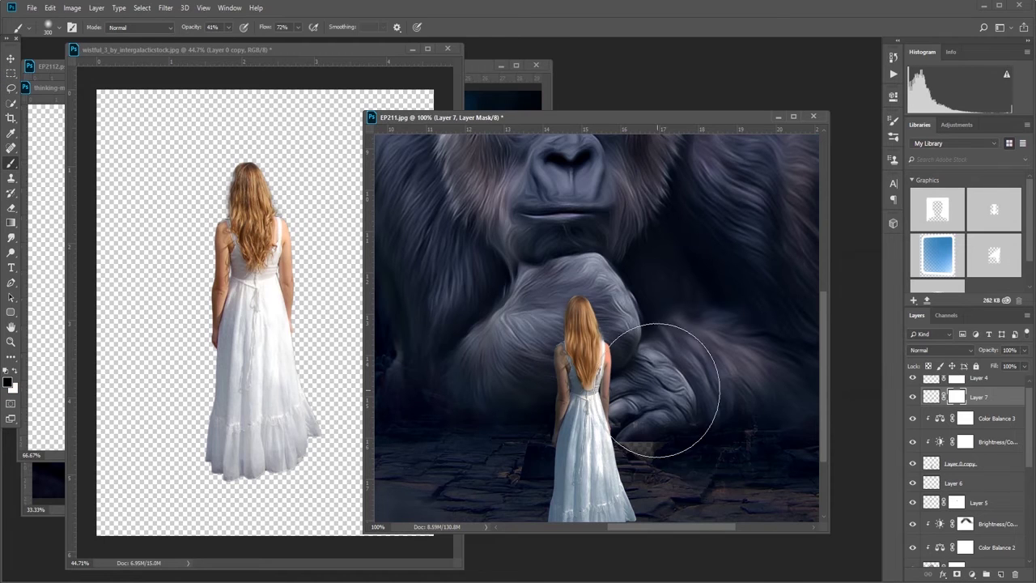
key(bracketleft)
key(bracketleft)
key(bracketleft)
key(bracketleft)
key(bracketleft)
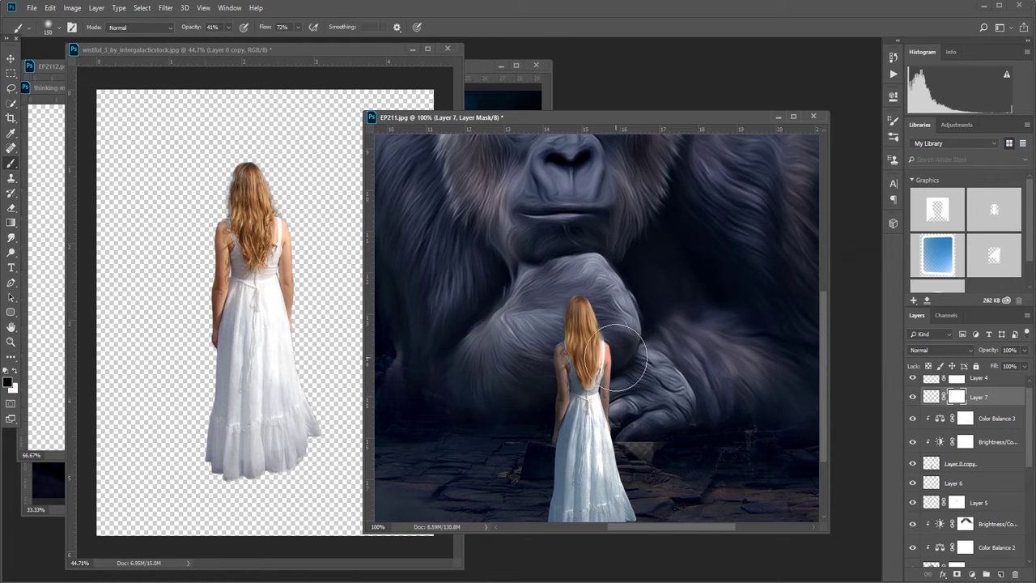
key(bracketleft)
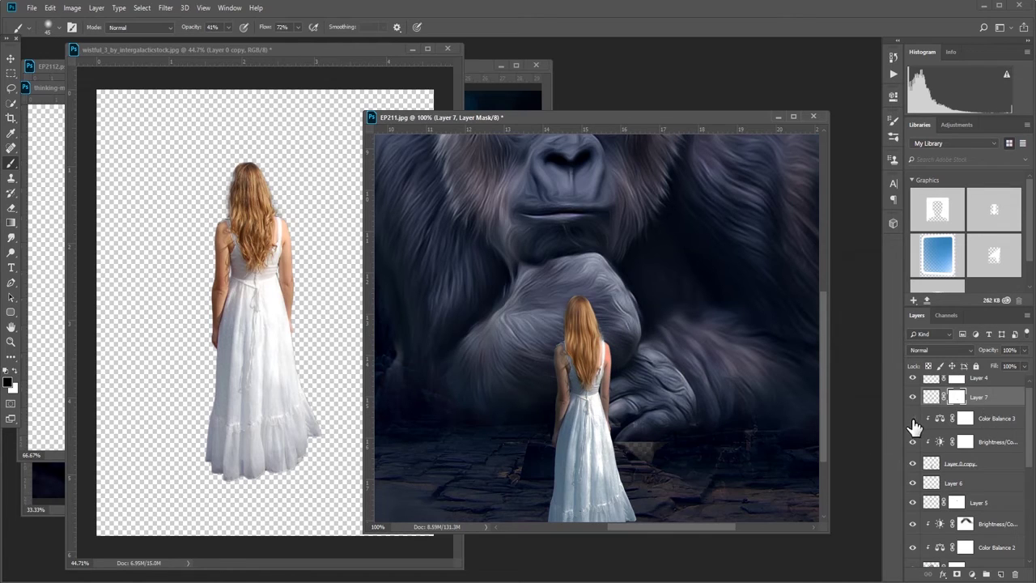
Hide Brightness/Contrast, move Layer 7 below it and release Layer 7 from clipping.
click(914, 443)
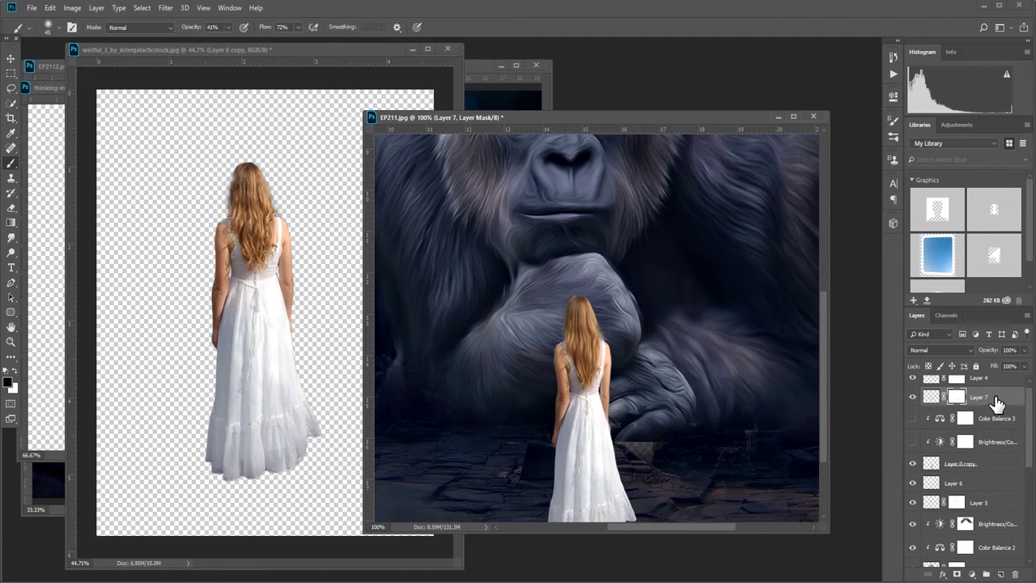
drag(996, 403, 972, 455)
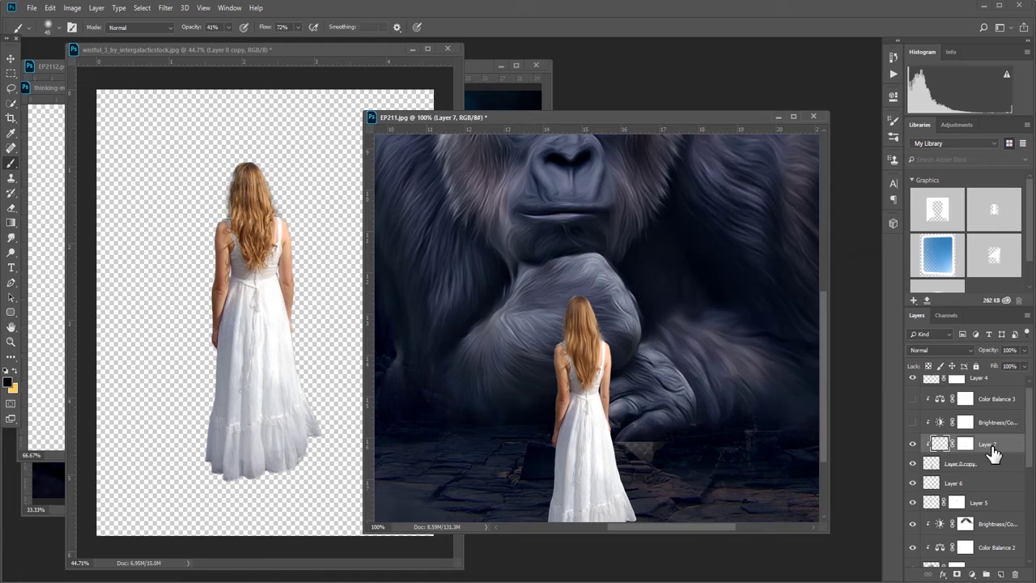
right_click(994, 446)
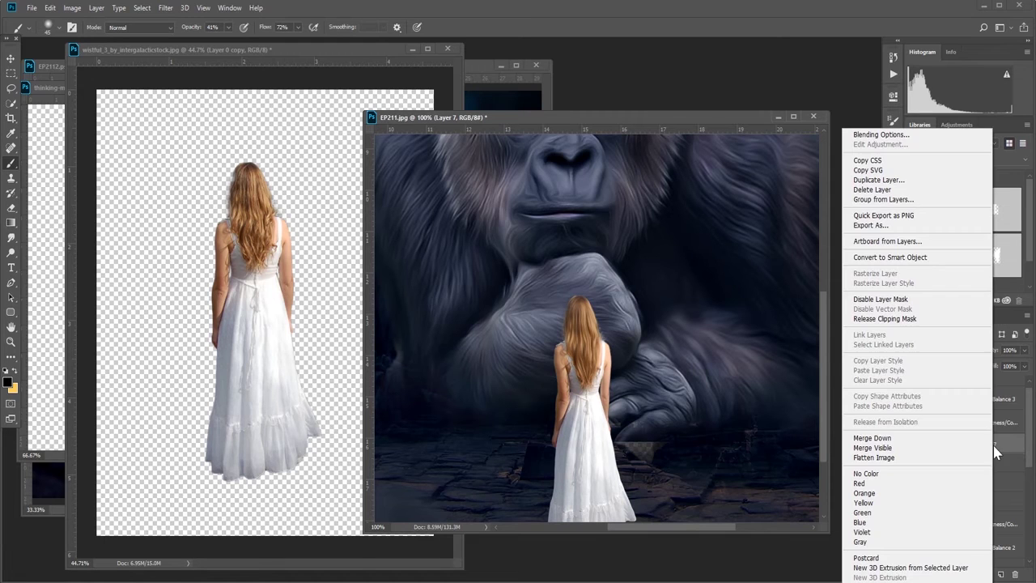
click(899, 319)
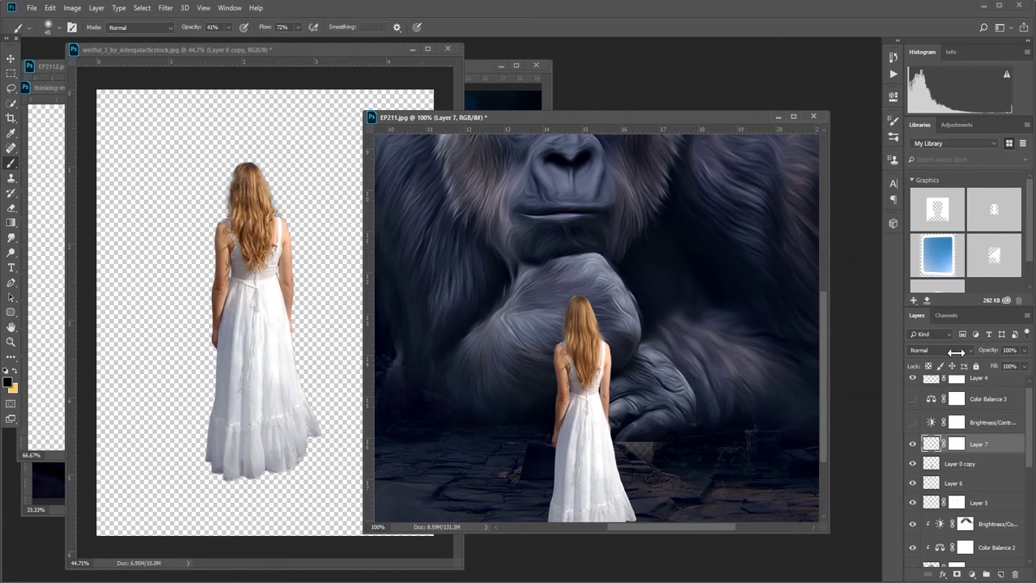
right_click(985, 448)
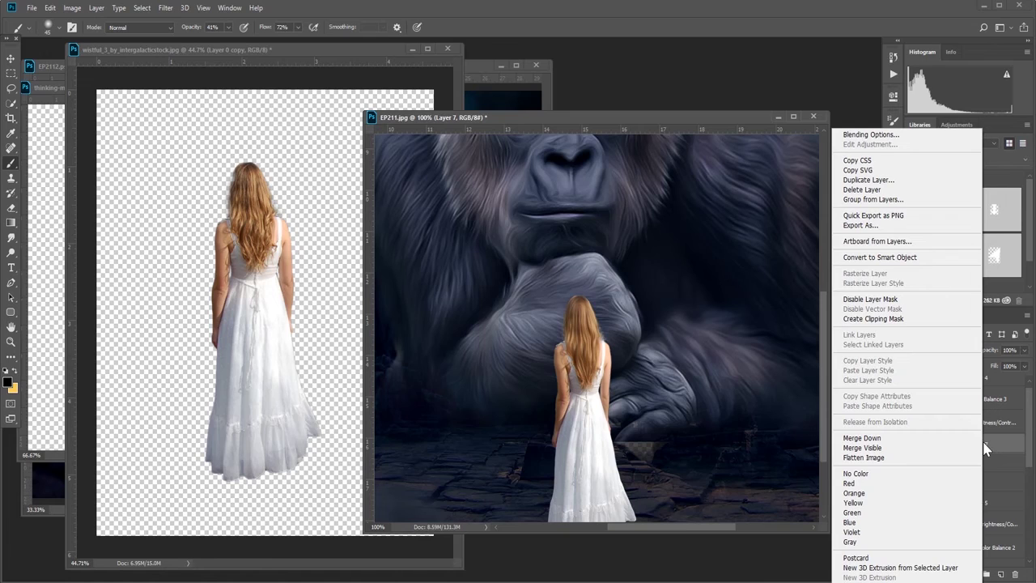
click(985, 449)
alt+click(986, 455)
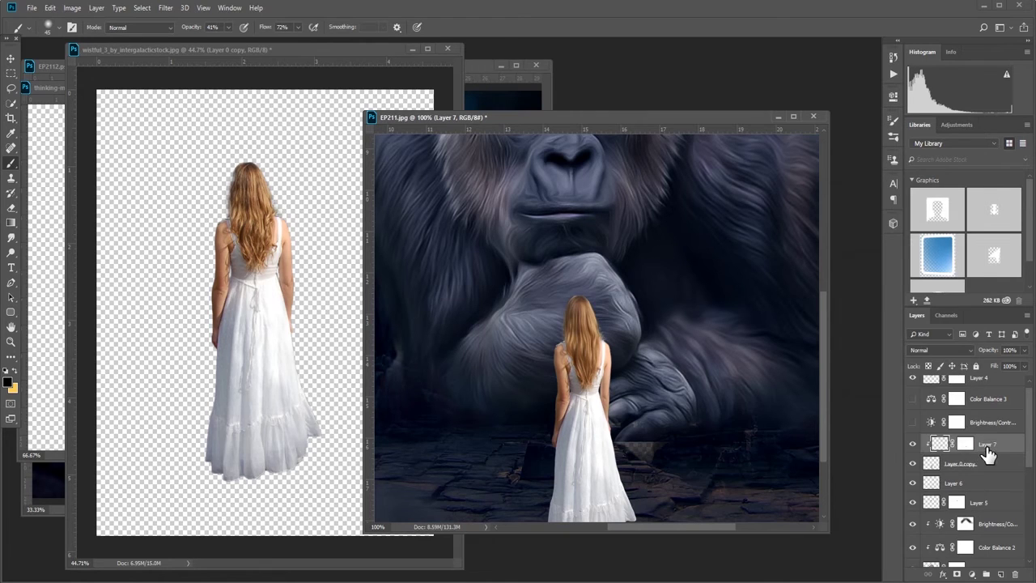
right_click(988, 454)
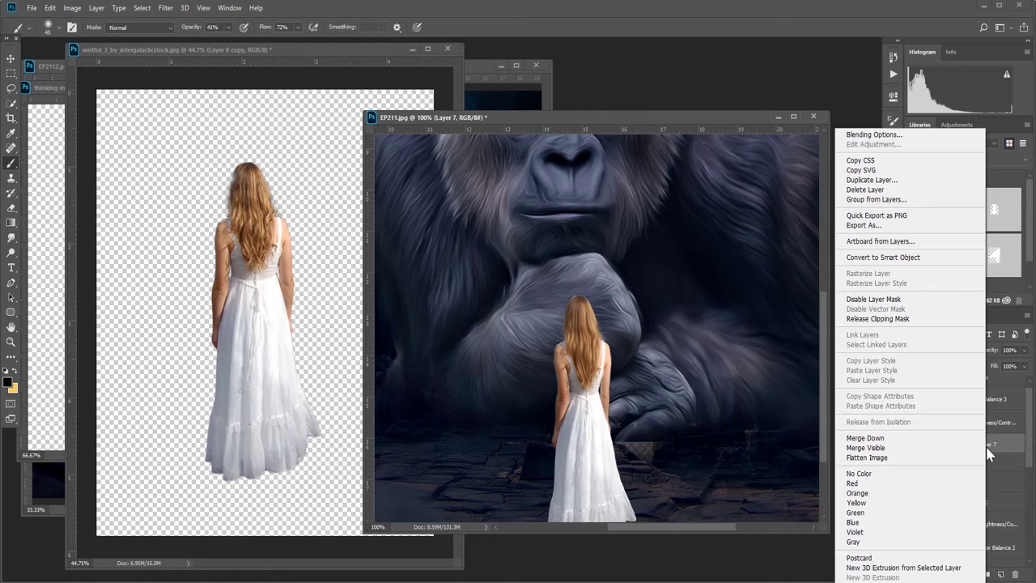
click(881, 319)
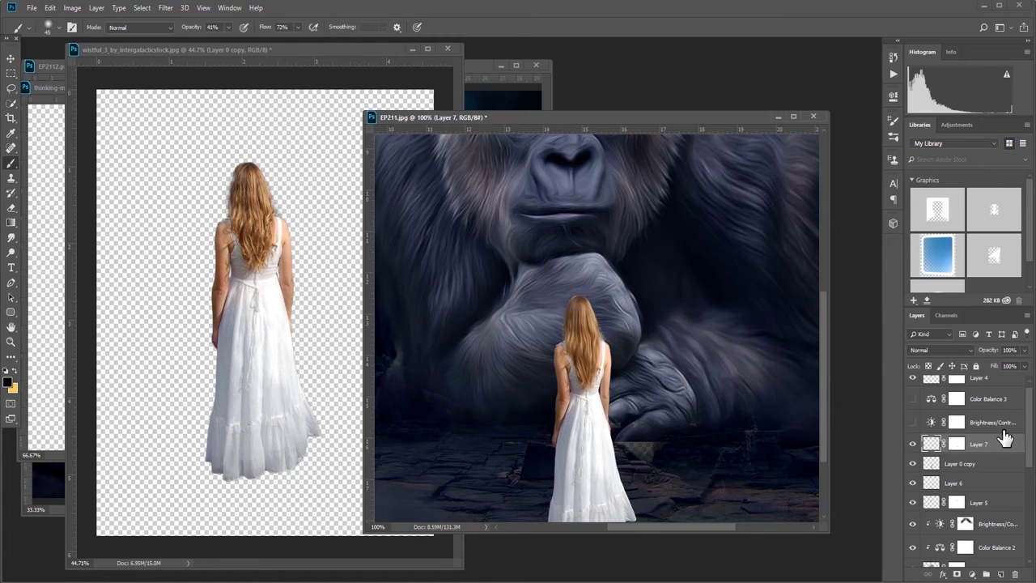
Merge Layer 7 with Layer 0 copy, then show and clip Brightness/Contrast to the merged layer.
shift+click(947, 468)
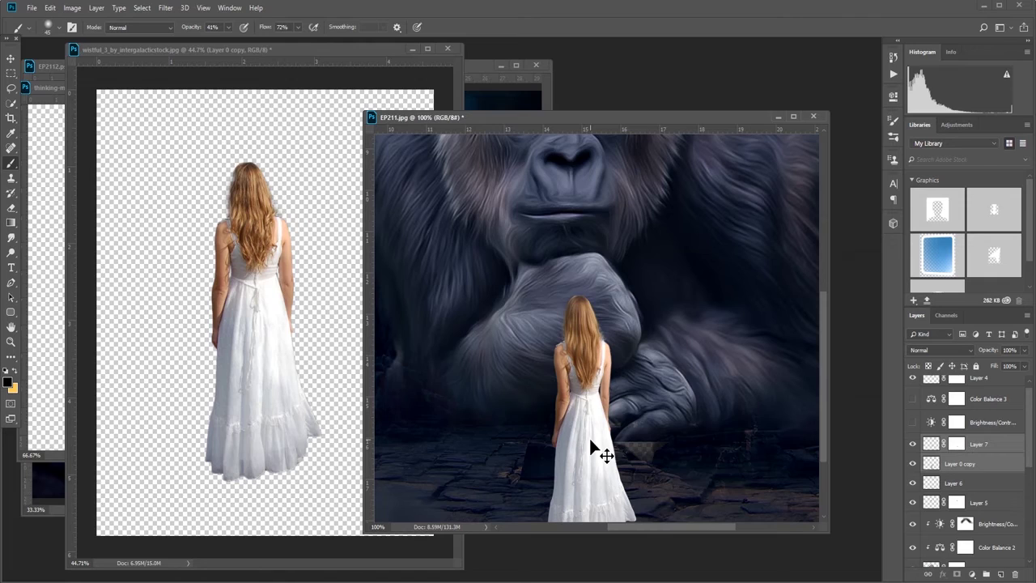
key(ctrl+e)
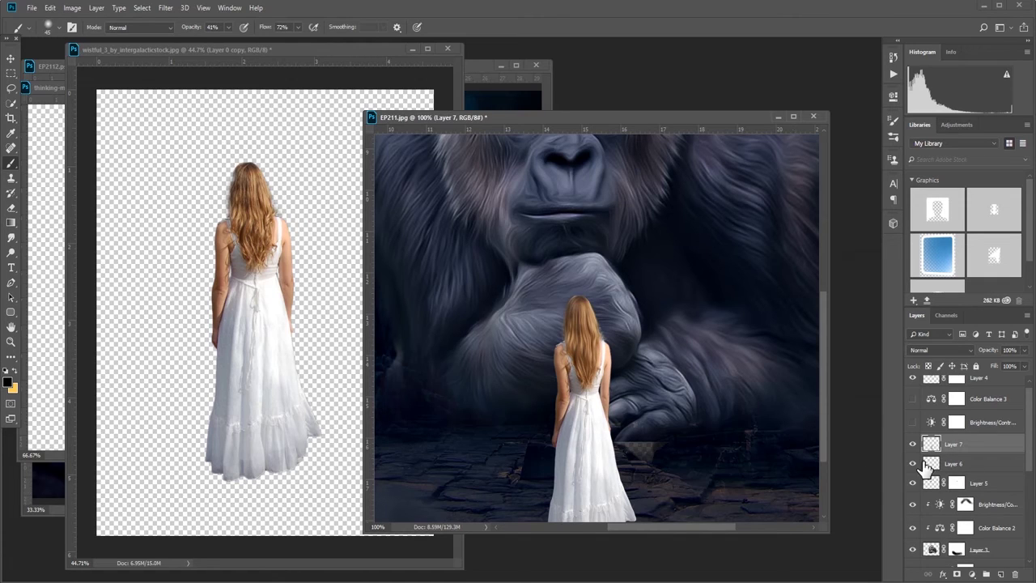
double_click(952, 445)
click(912, 422)
right_click(986, 427)
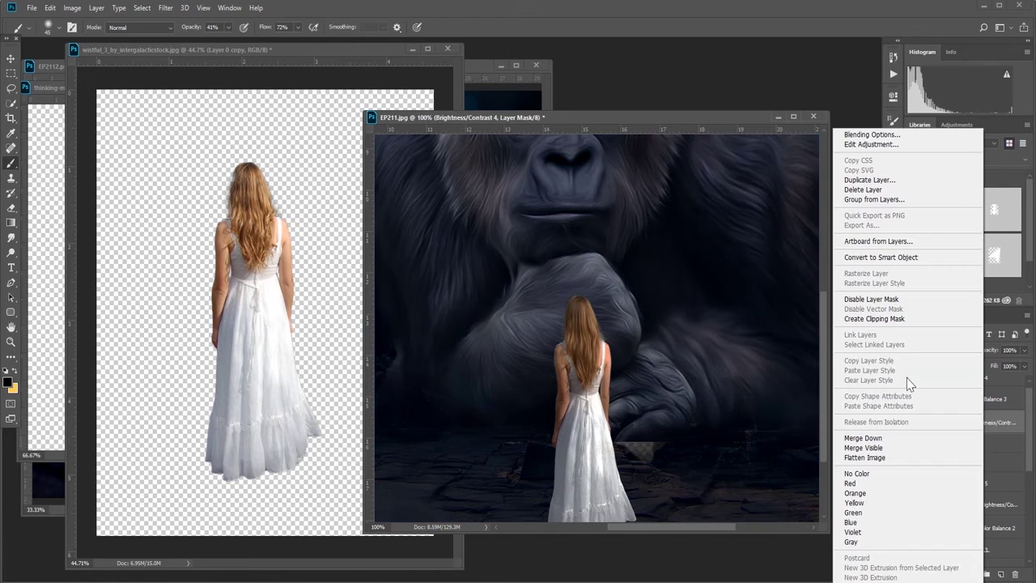
click(875, 318)
Clip Color Balance 3 to the merged girl layer.
click(991, 405)
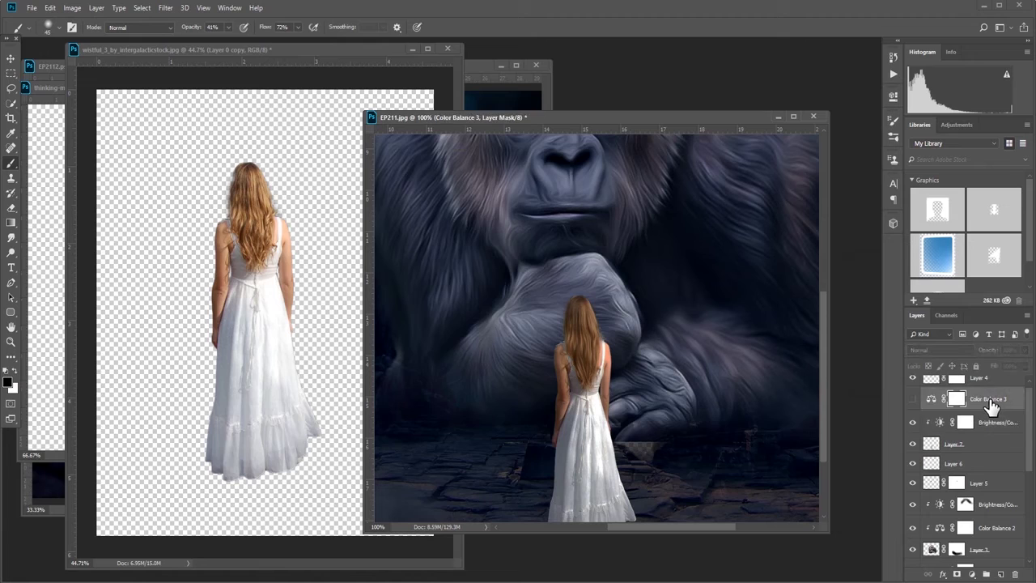
right_click(991, 407)
click(880, 318)
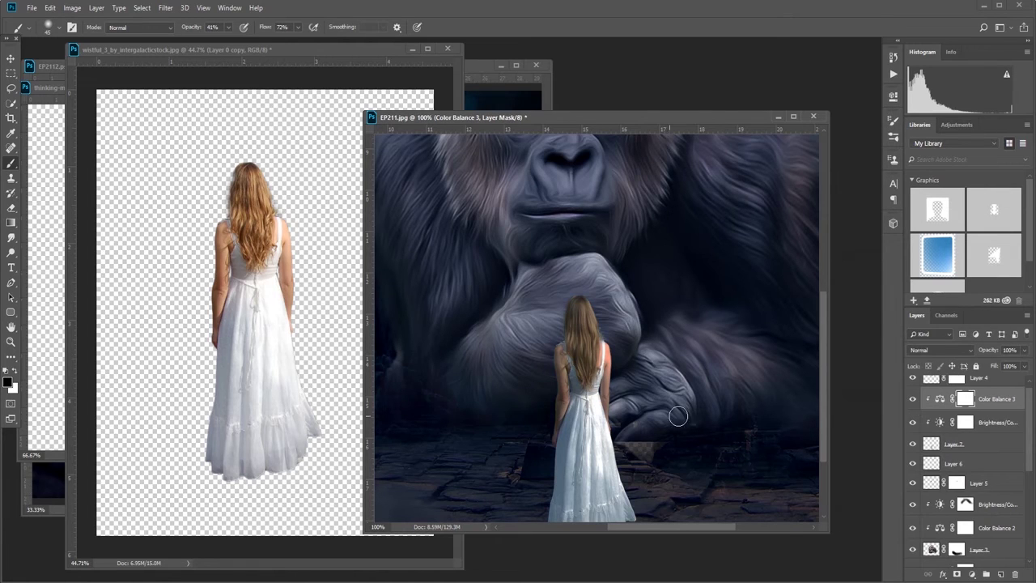
Fit the whole moonlit composition on screen and make Layer 7 the active layer.
key(ctrl+0)
scroll(633, 340, down, 2)
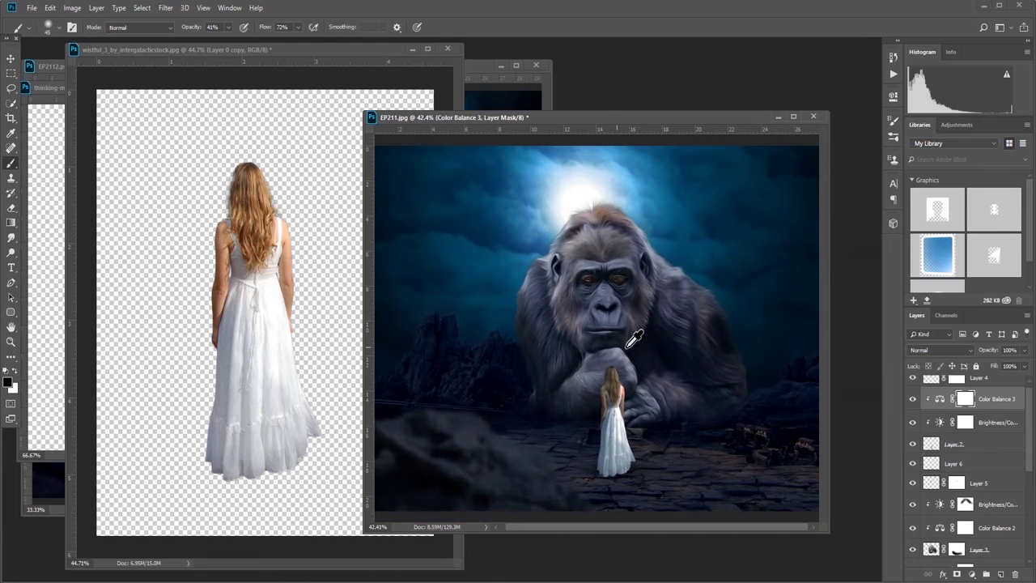
scroll(634, 339, down, 1)
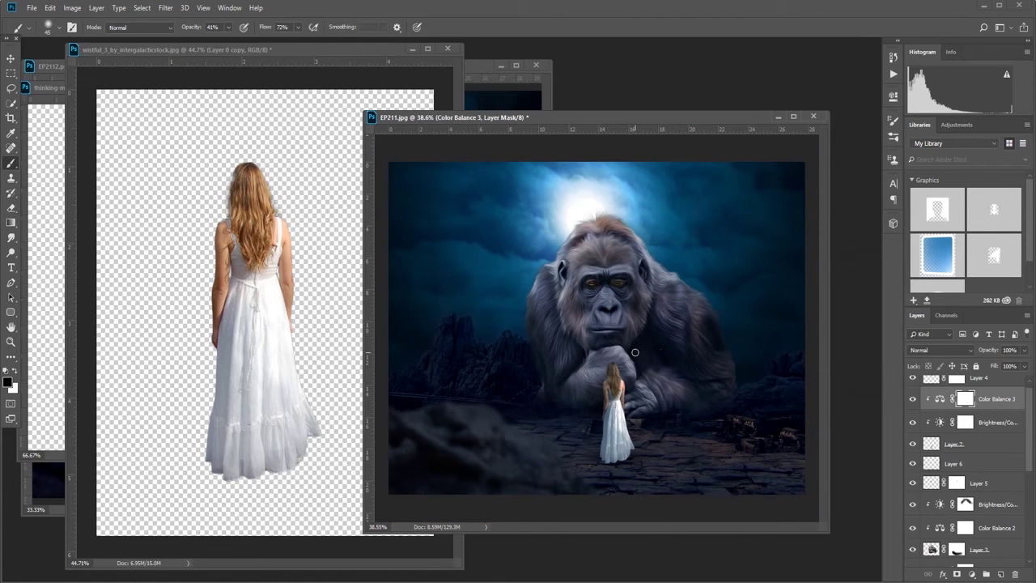
scroll(967, 446, up, 1)
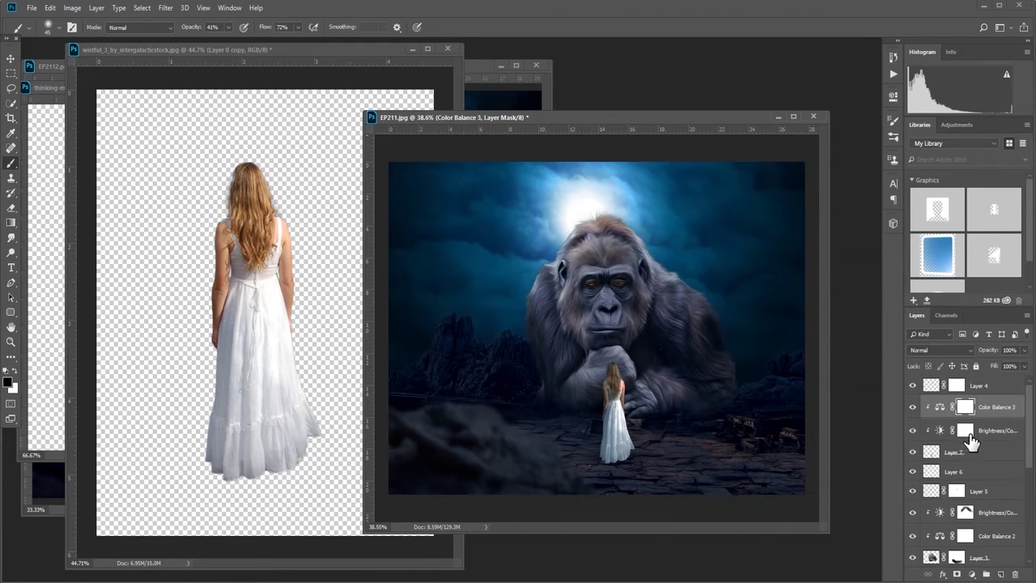
click(993, 388)
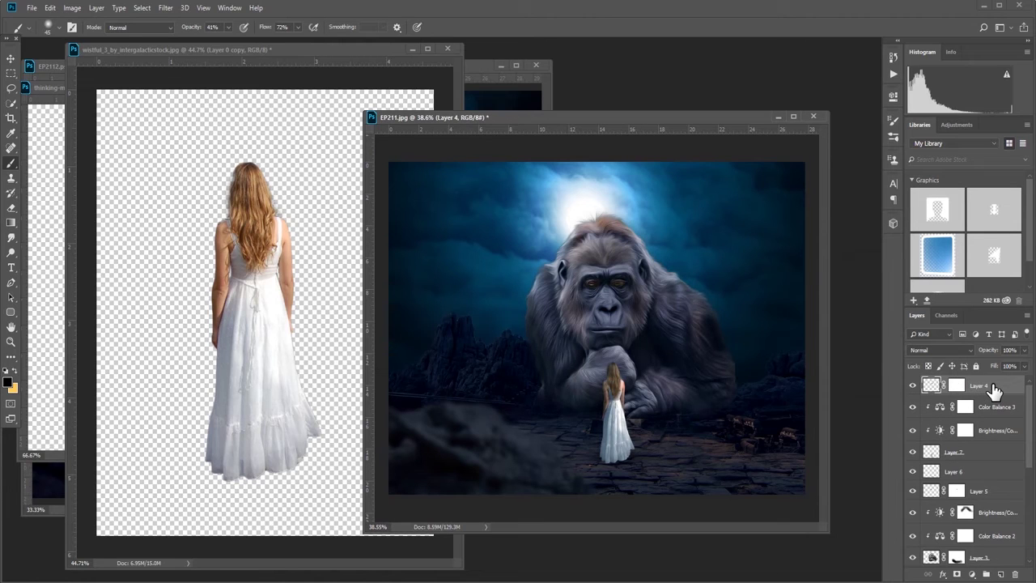
click(961, 454)
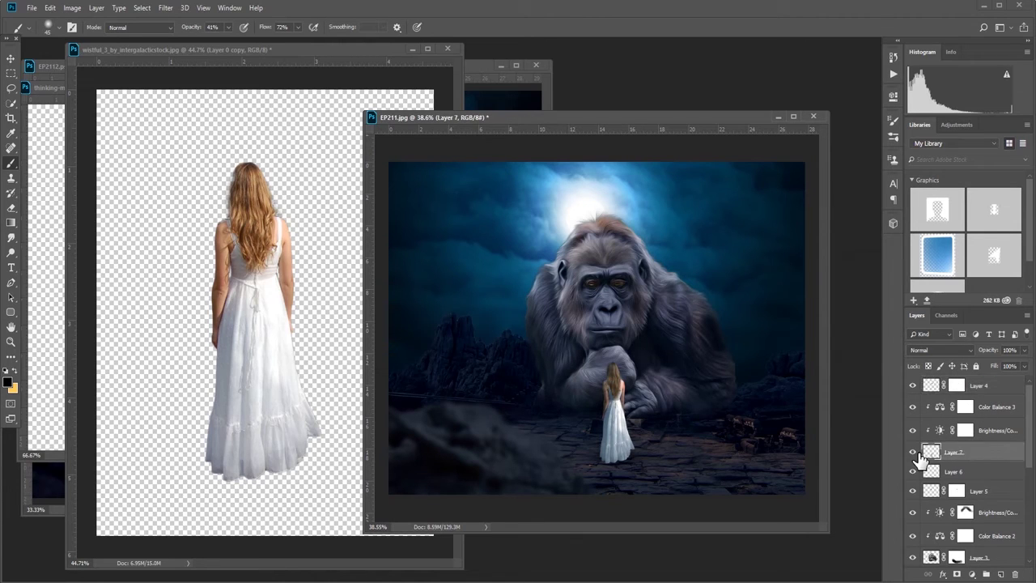
Give Layer 7 a smaller pale cream Color Dodge Inner Glow at 66% opacity.
click(944, 574)
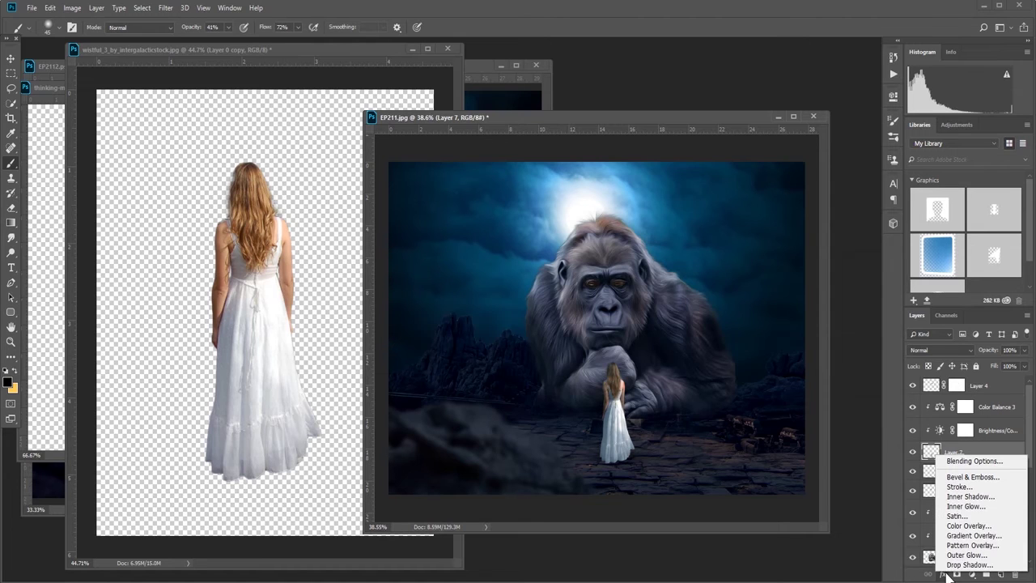
click(966, 506)
mouse_move(729, 283)
mouse_down()
mouse_move(858, 282)
mouse_move(825, 285)
mouse_up()
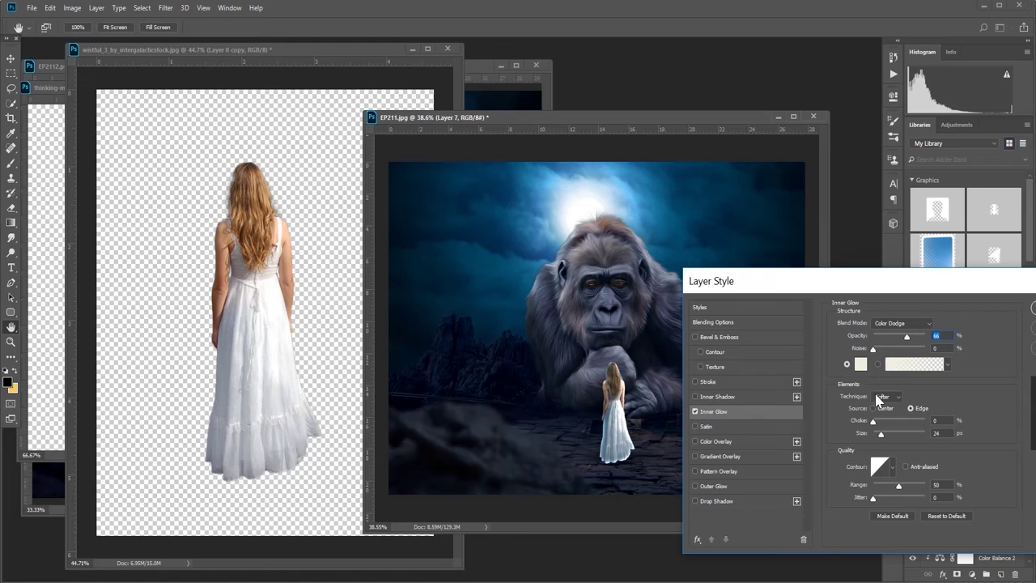
drag(880, 435, 883, 438)
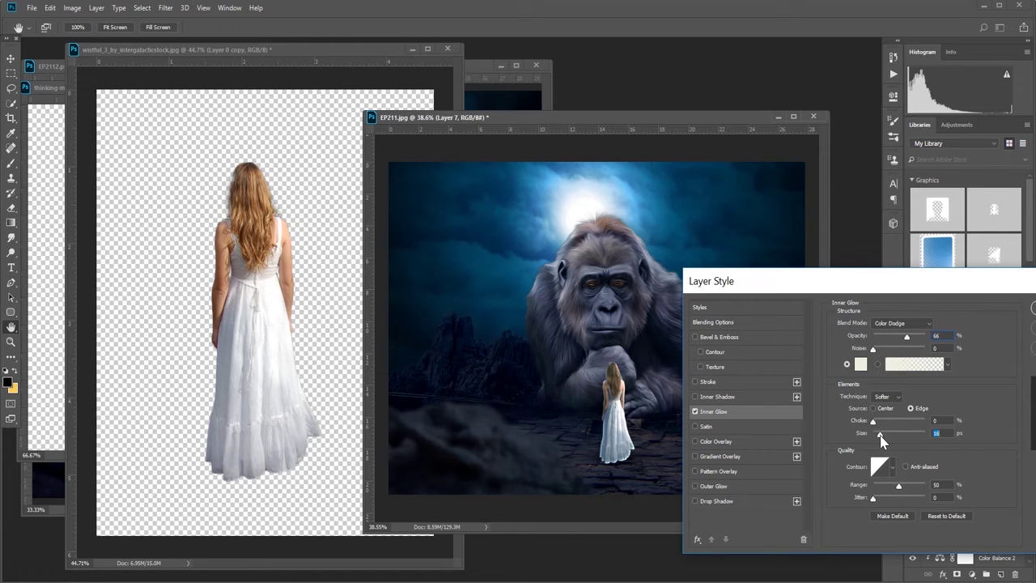
drag(1008, 287, 991, 292)
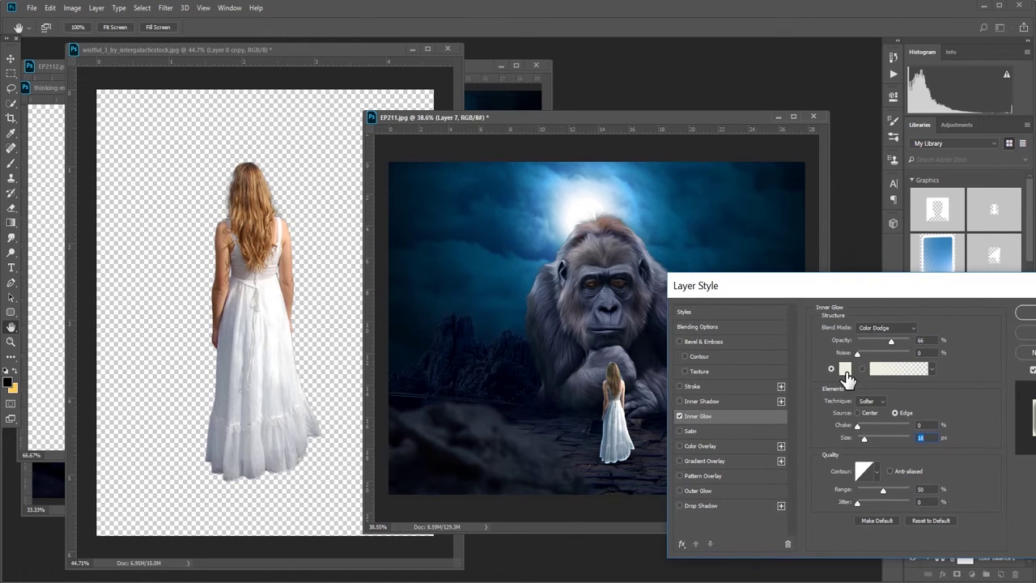
click(850, 374)
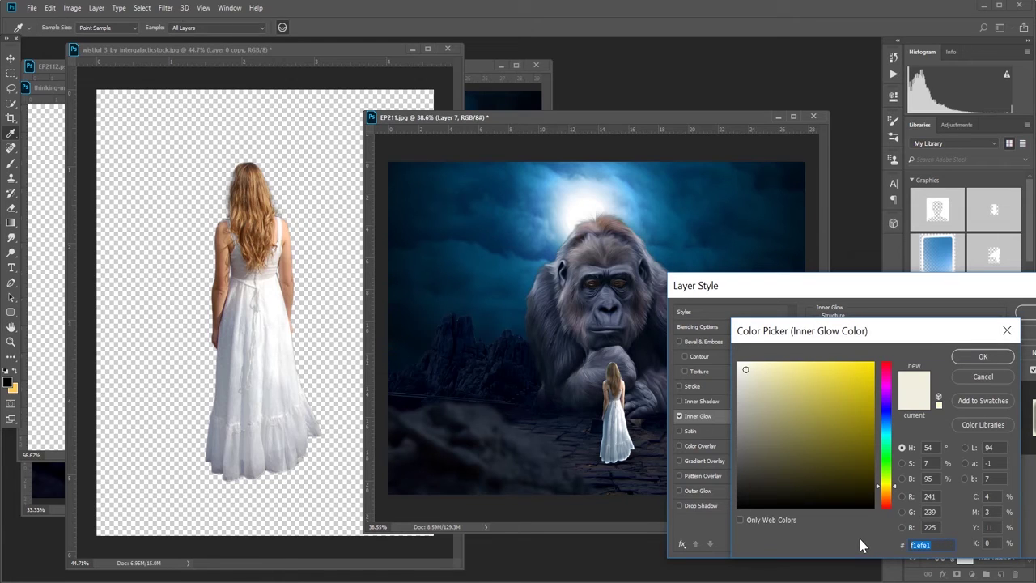
click(982, 357)
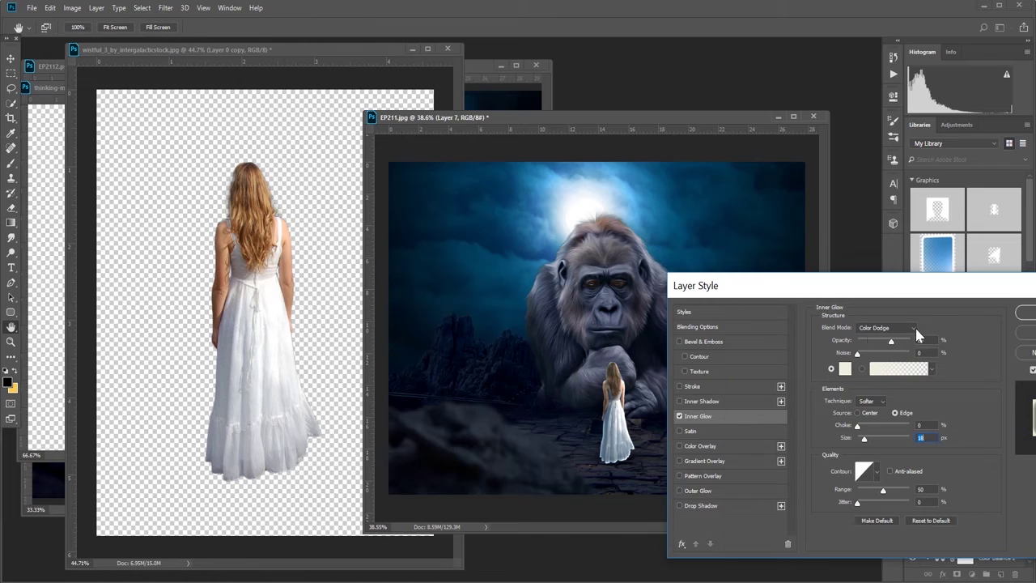
double_click(923, 489)
click(1021, 311)
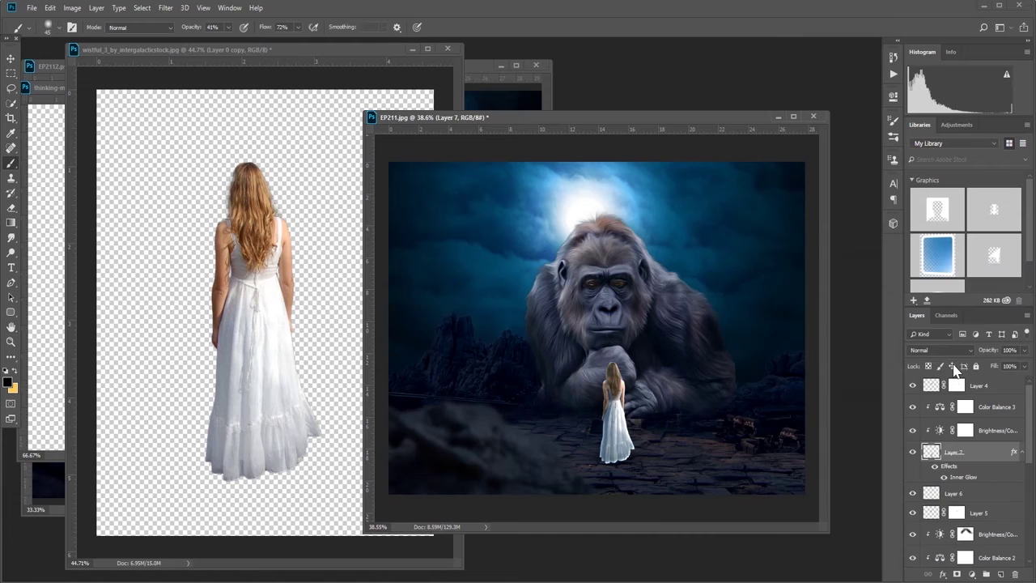
Convert the girl's Inner Glow into its own layer and add a layer mask to it.
right_click(961, 482)
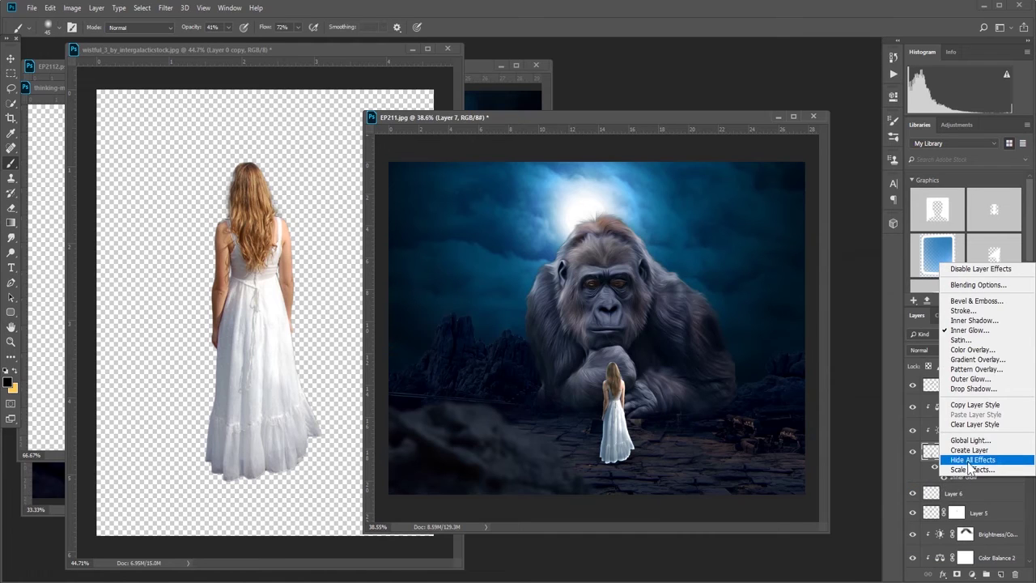
click(974, 452)
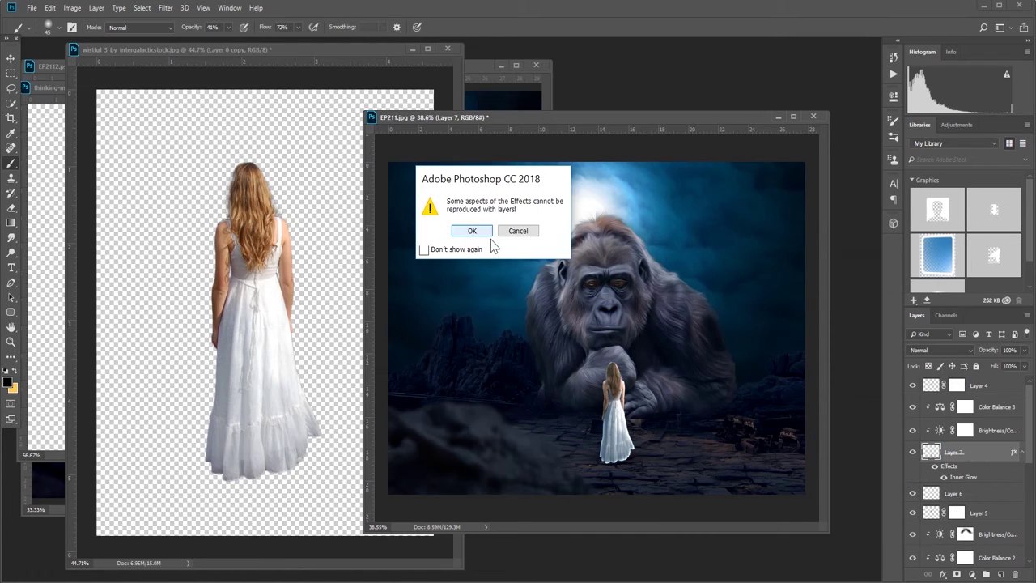
click(474, 233)
click(977, 459)
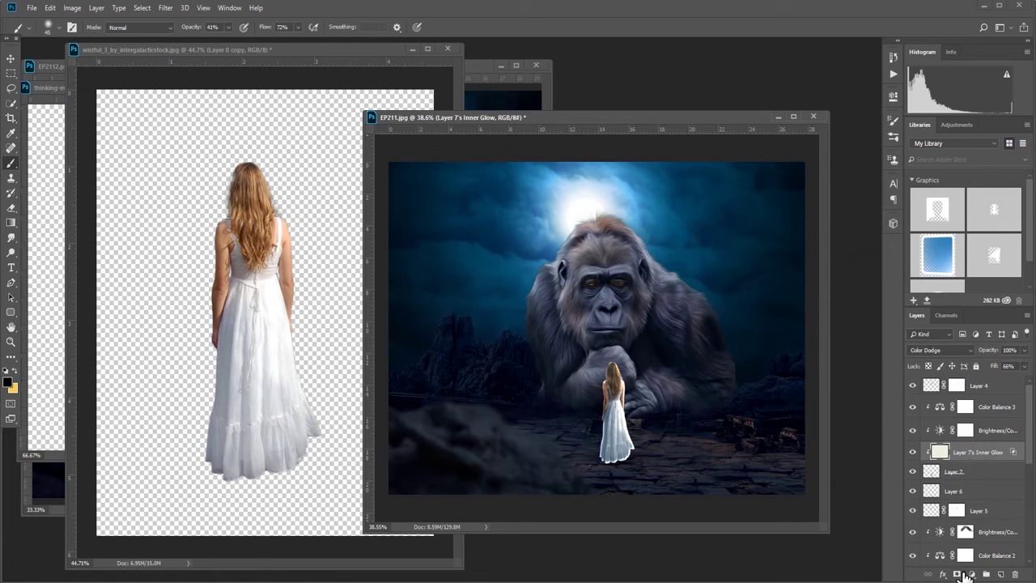
click(959, 573)
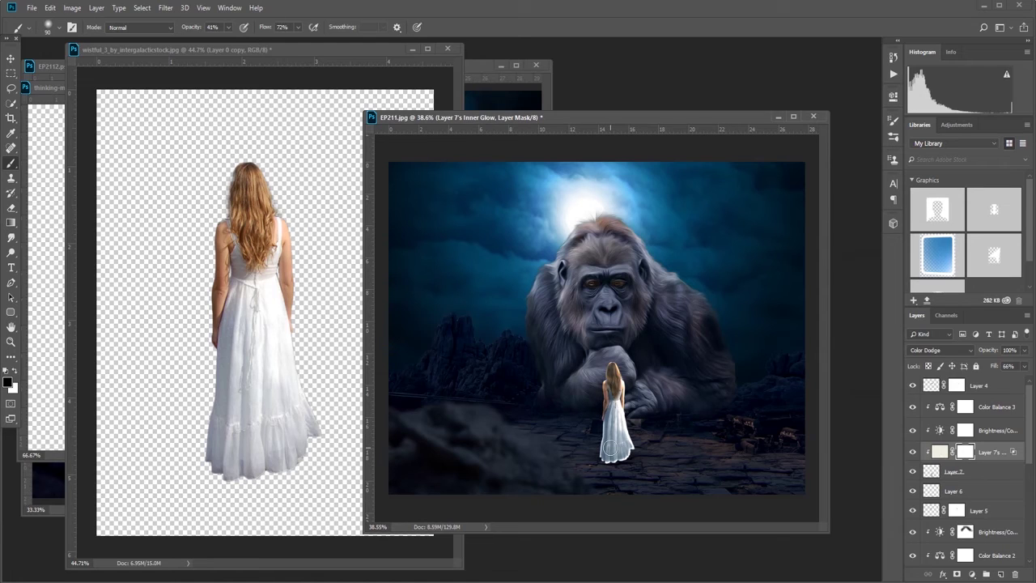
Mask the glow away near the dress hem and lower the glow layer opacity to 61%.
drag(609, 438, 596, 463)
click(913, 452)
drag(1024, 352, 996, 369)
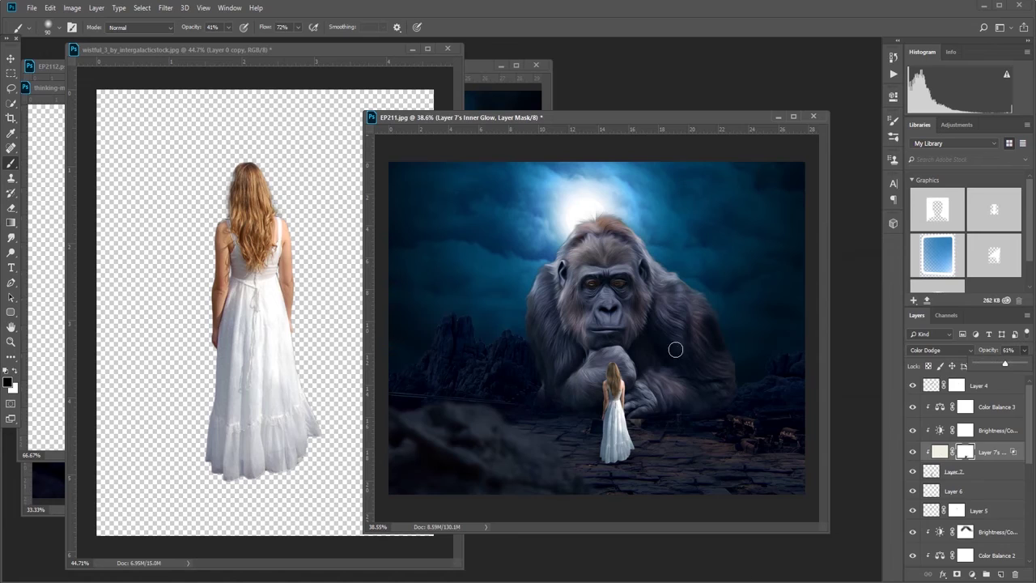
scroll(972, 485, down, 2)
Give the gorilla's Layer 3 a dimmed Color Dodge Inner Glow effect.
scroll(971, 493, down, 2)
click(981, 500)
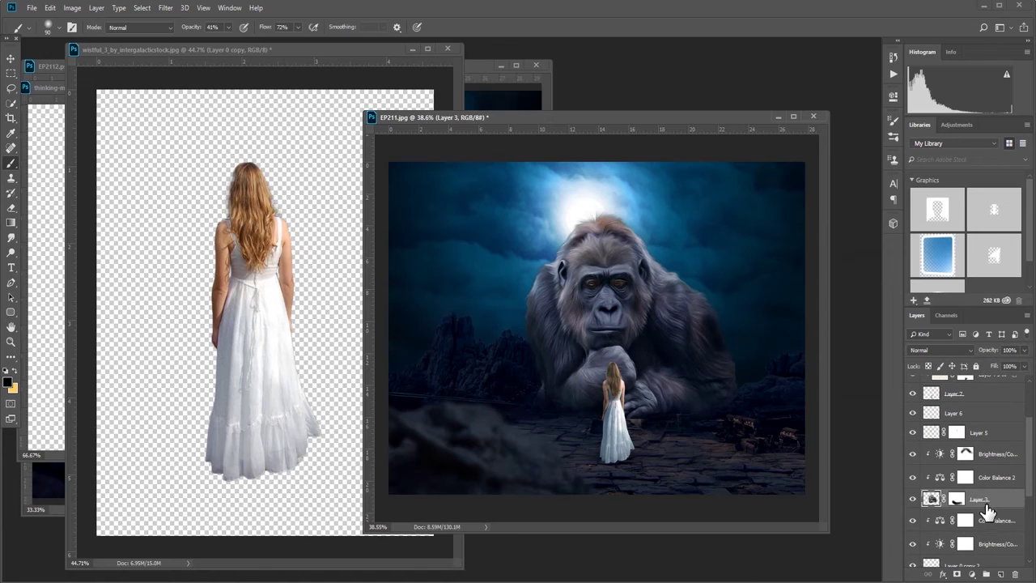
click(943, 574)
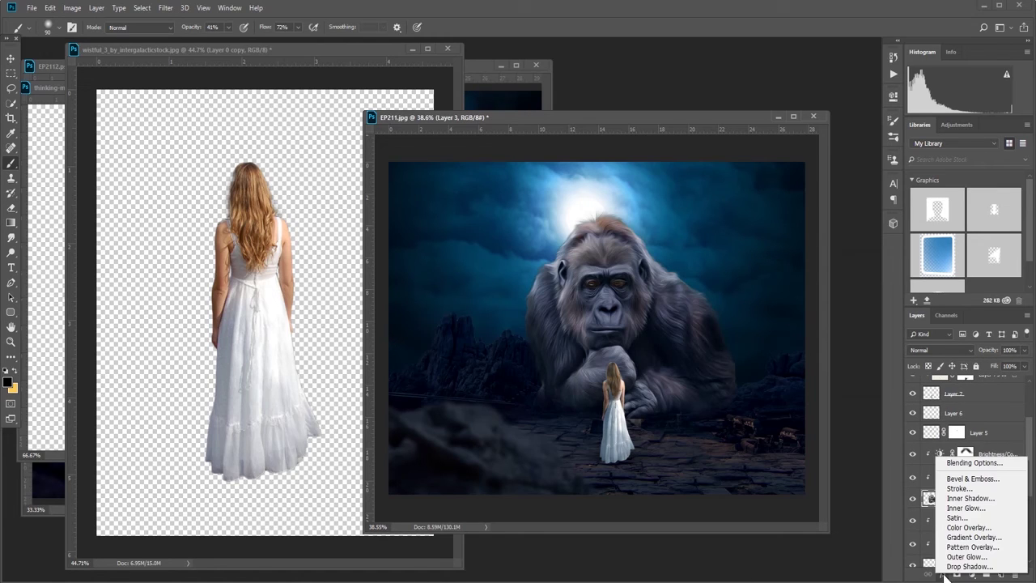
click(967, 508)
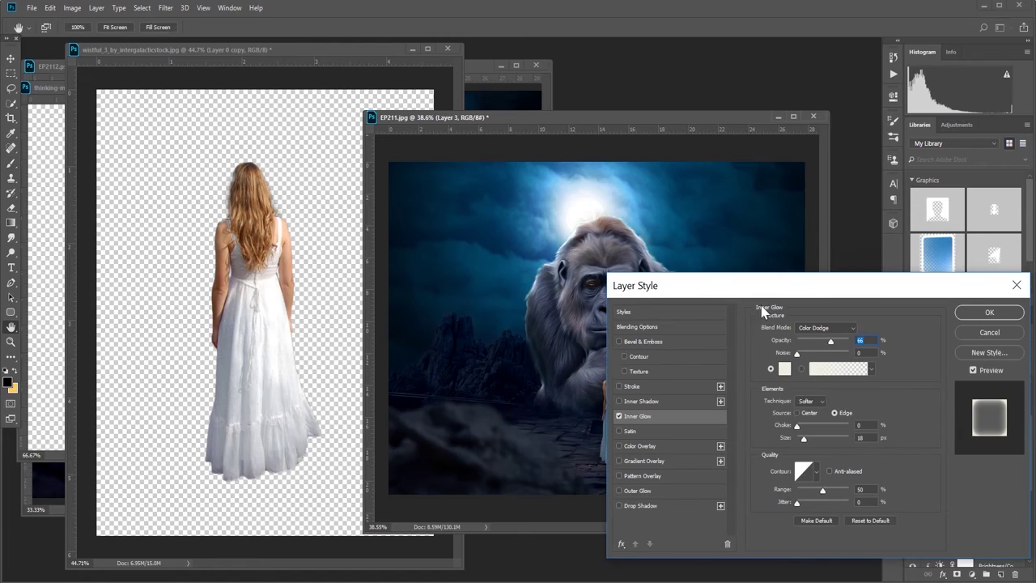
drag(705, 292, 809, 314)
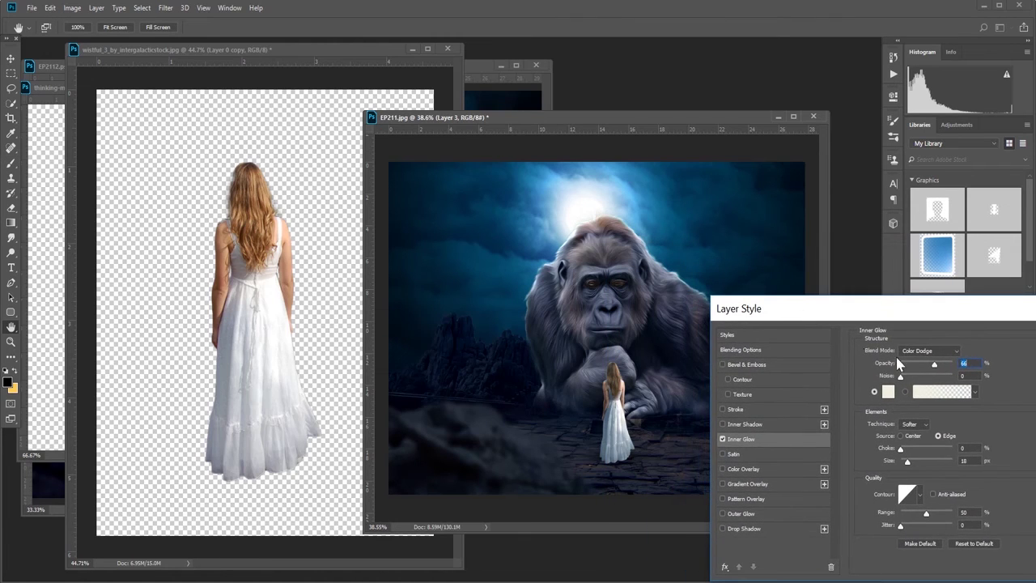
drag(928, 366, 922, 367)
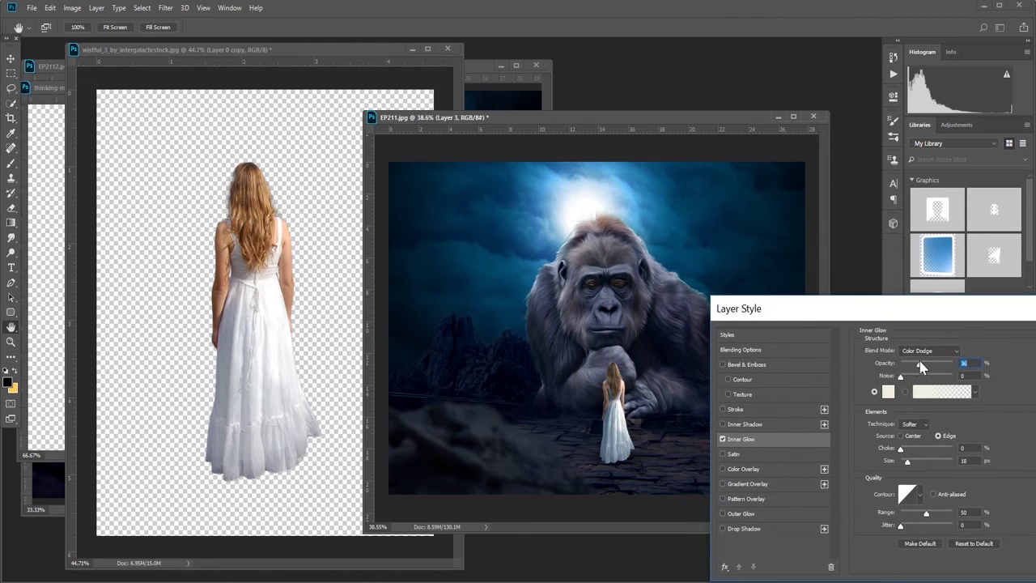
drag(956, 325, 823, 333)
click(956, 345)
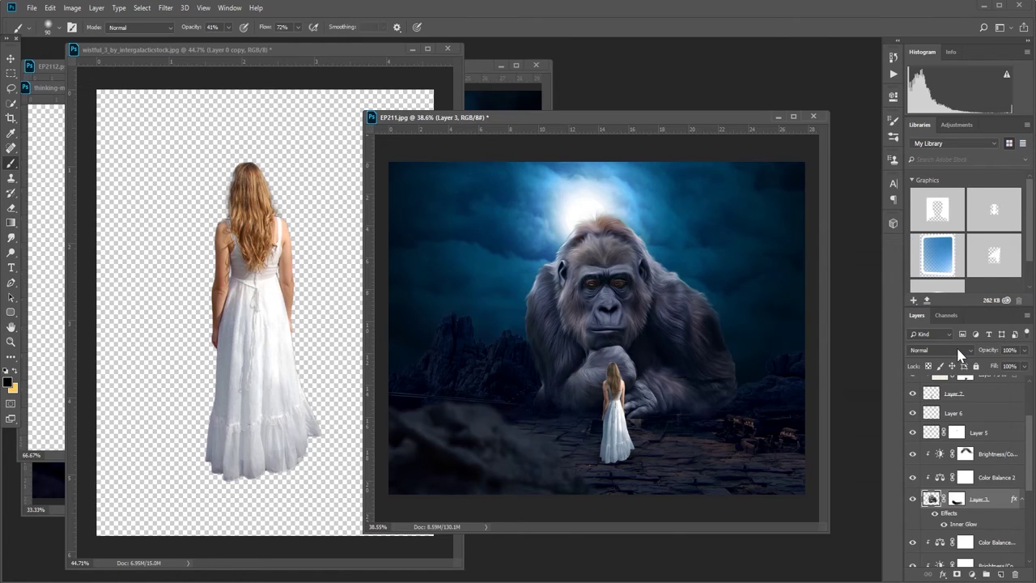
Split Layer 3's Inner Glow into its own separate layer and make it active.
right_click(976, 527)
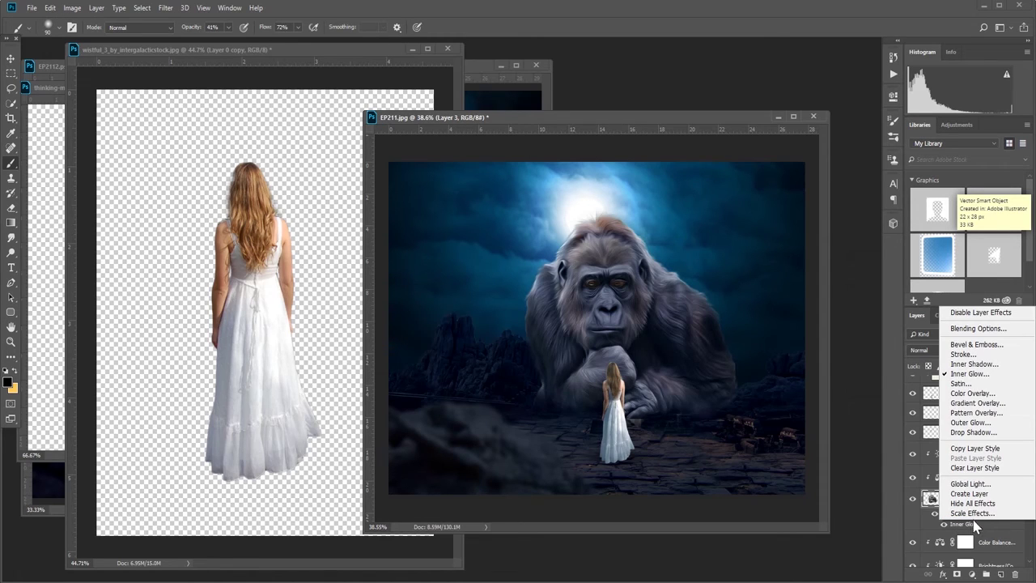
click(981, 504)
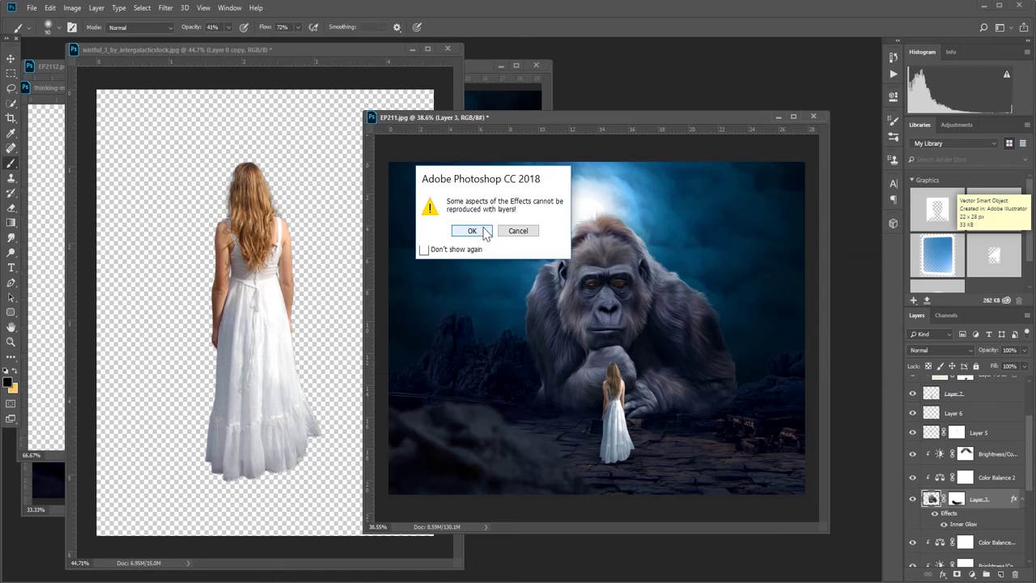
key(Return)
click(984, 502)
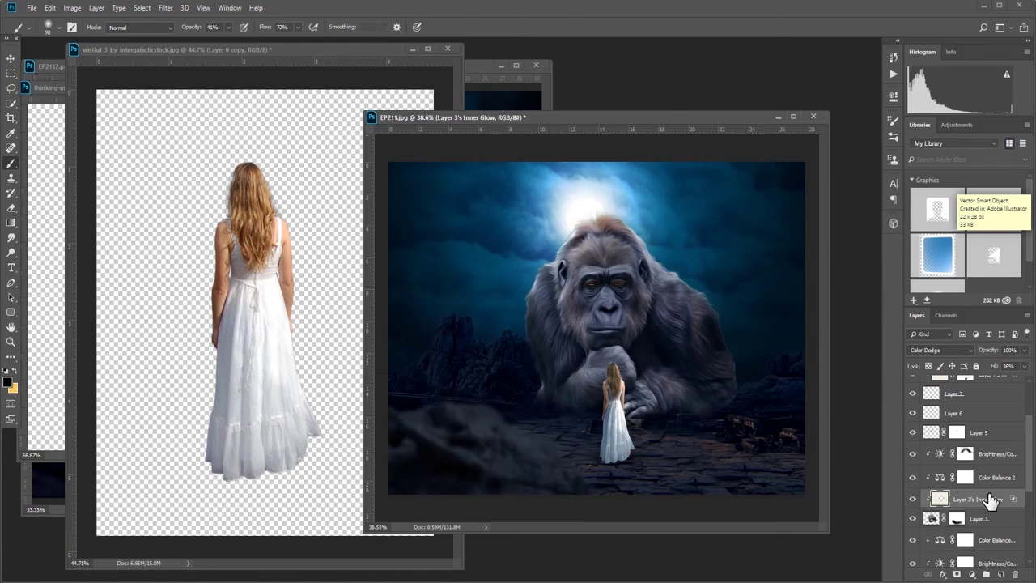
Mask the gorilla's inner glow layer, paint the glow out near the arm, and compare with and without it.
click(957, 574)
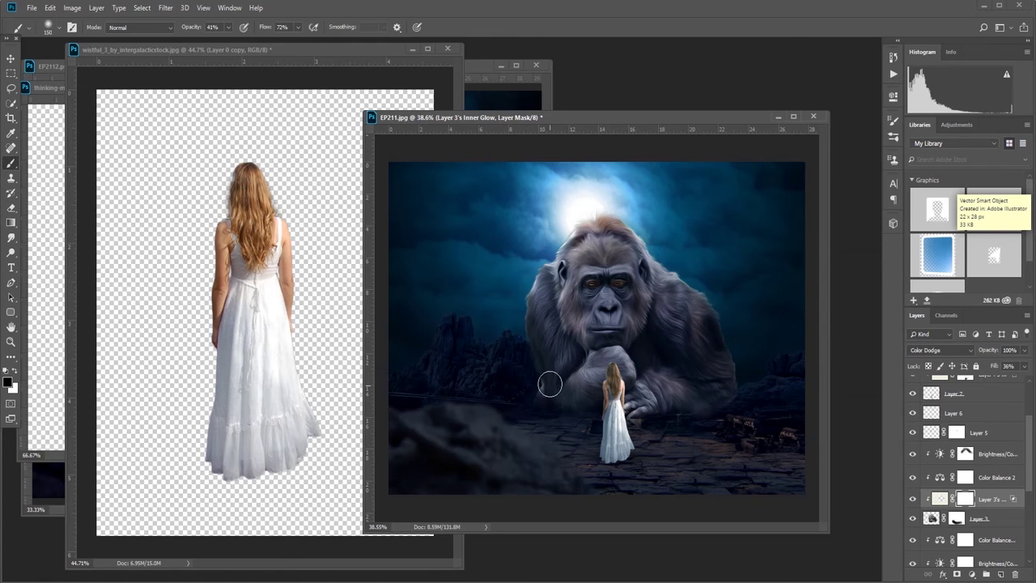
drag(549, 385, 545, 375)
key(bracketright)
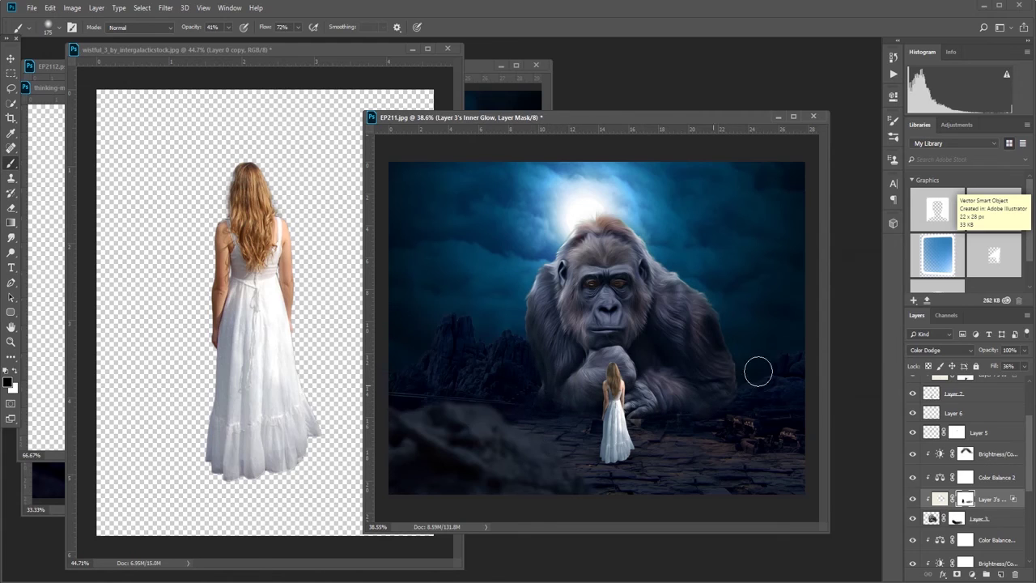
click(912, 499)
click(912, 499)
click(912, 499)
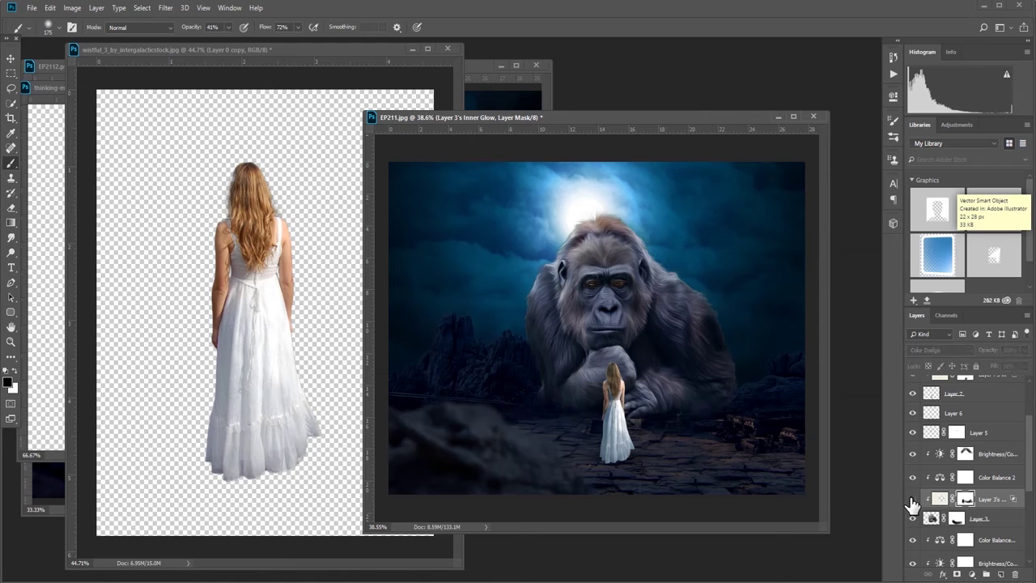
click(912, 500)
drag(604, 120, 570, 110)
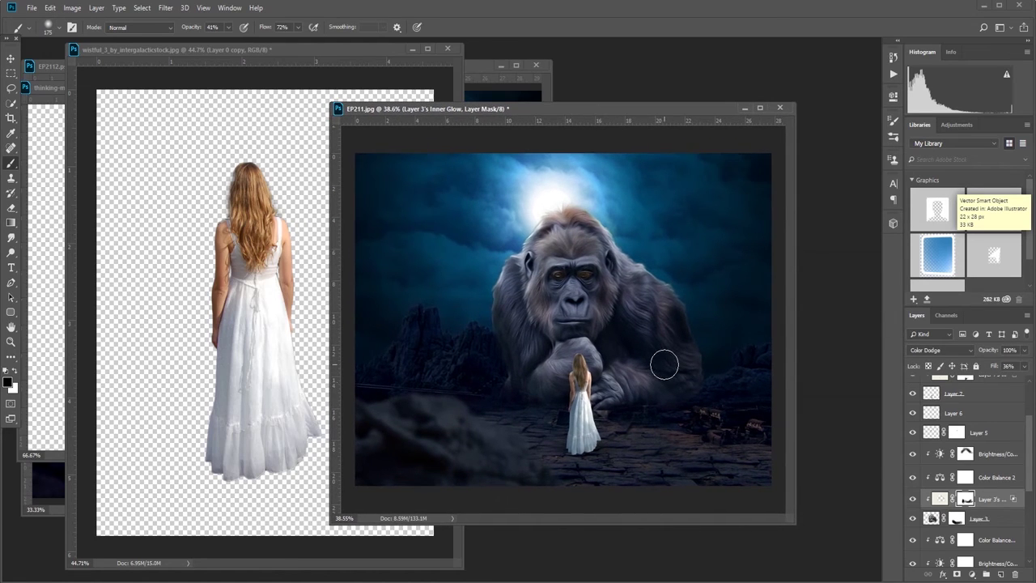
drag(967, 499, 952, 458)
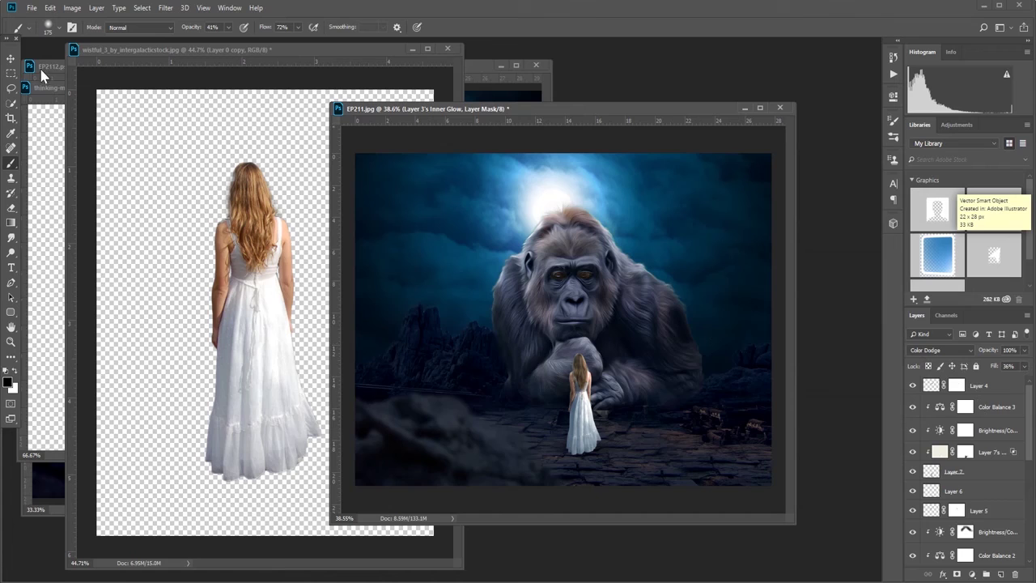
Enlarge the Inner Glow size on Layer 0 copy and adjust its opacity.
click(11, 58)
click(413, 332)
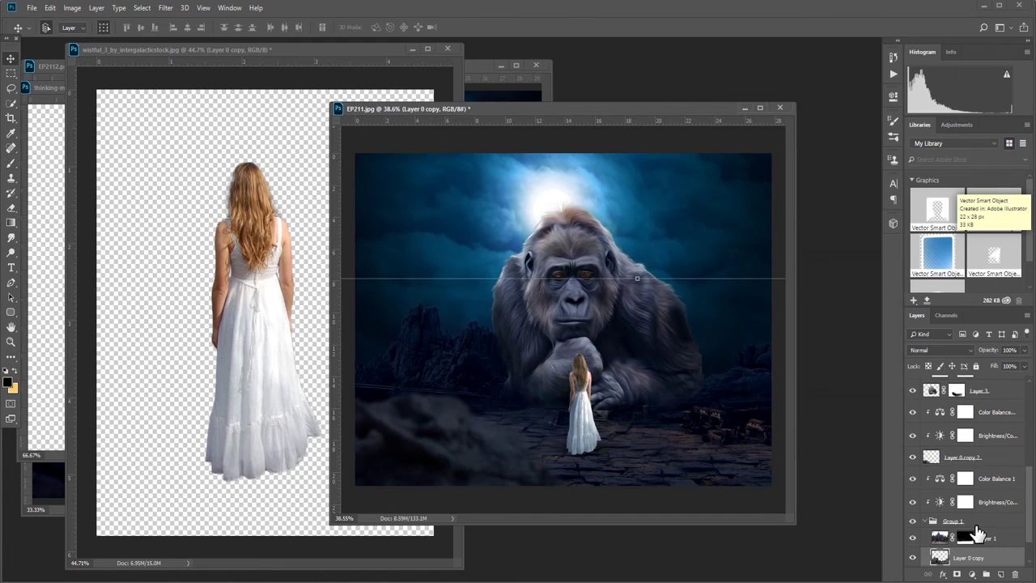
scroll(970, 544, down, 2)
click(948, 576)
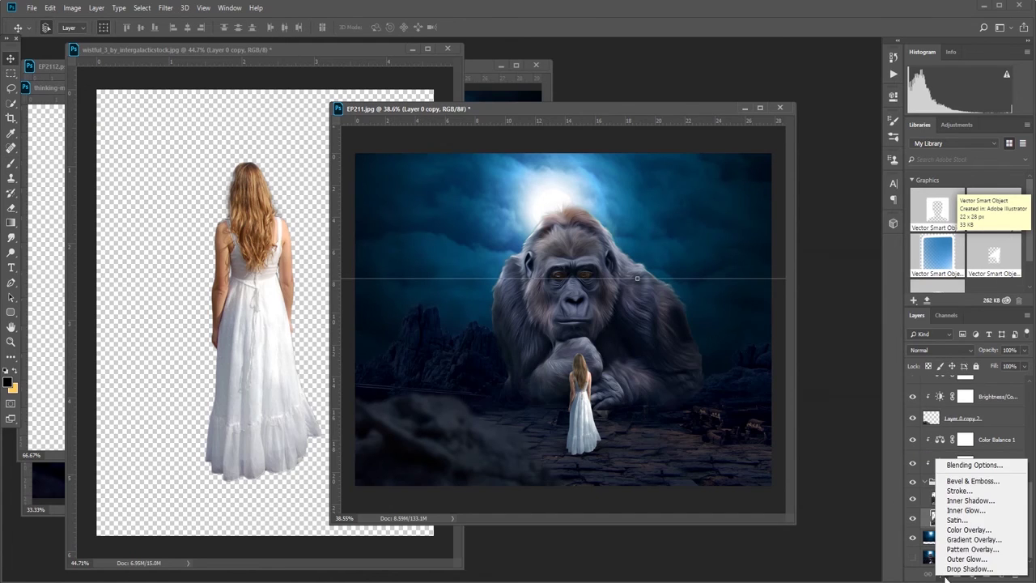
click(960, 512)
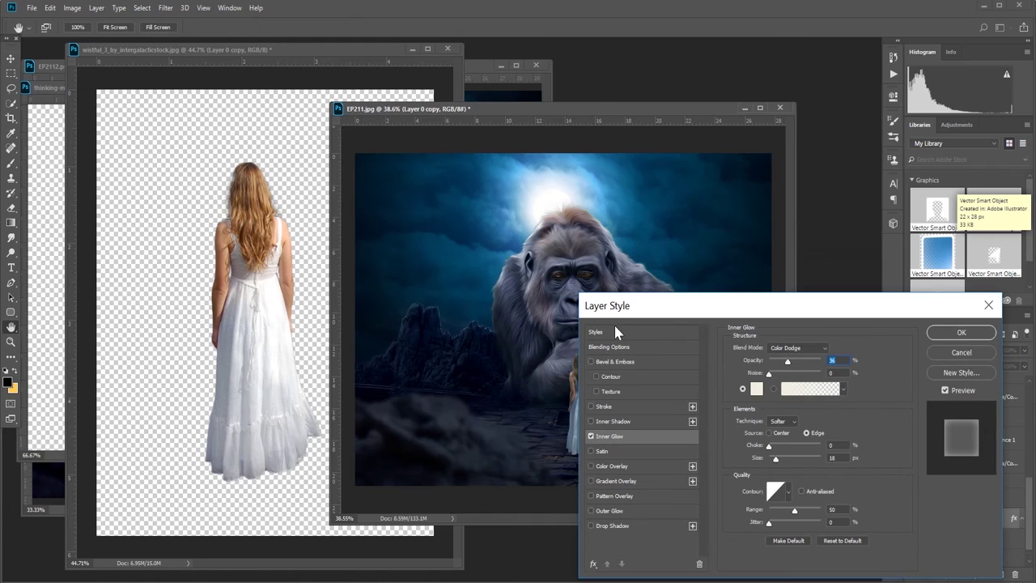
drag(775, 458, 787, 458)
drag(788, 362, 784, 361)
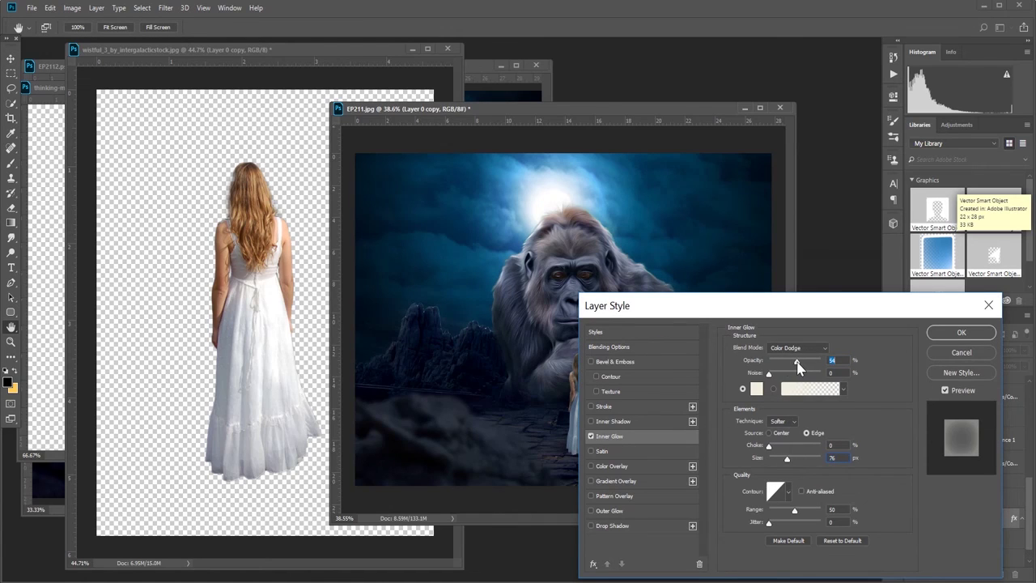
click(948, 353)
key(alt+bracketleft)
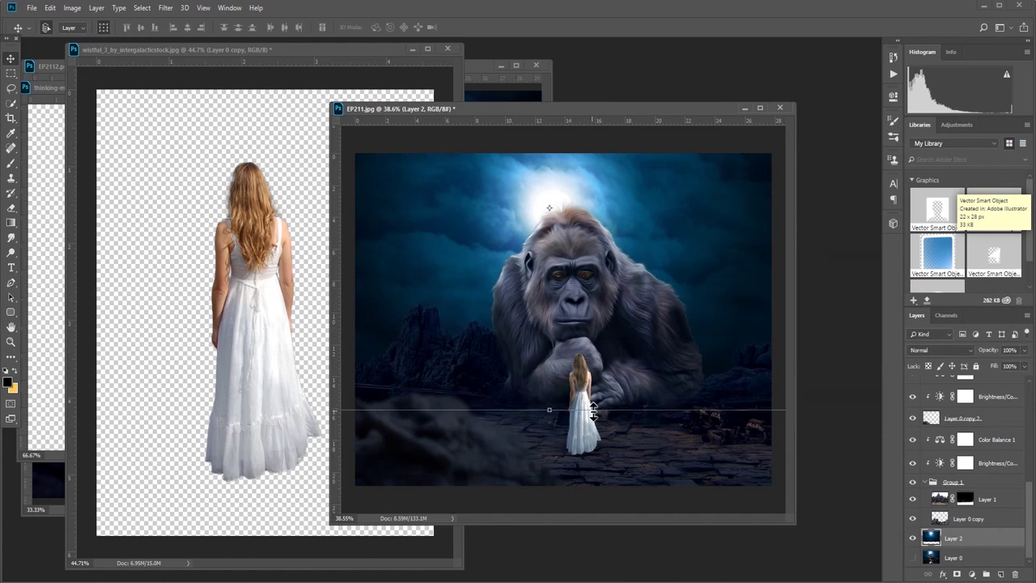
scroll(939, 408, up, 5)
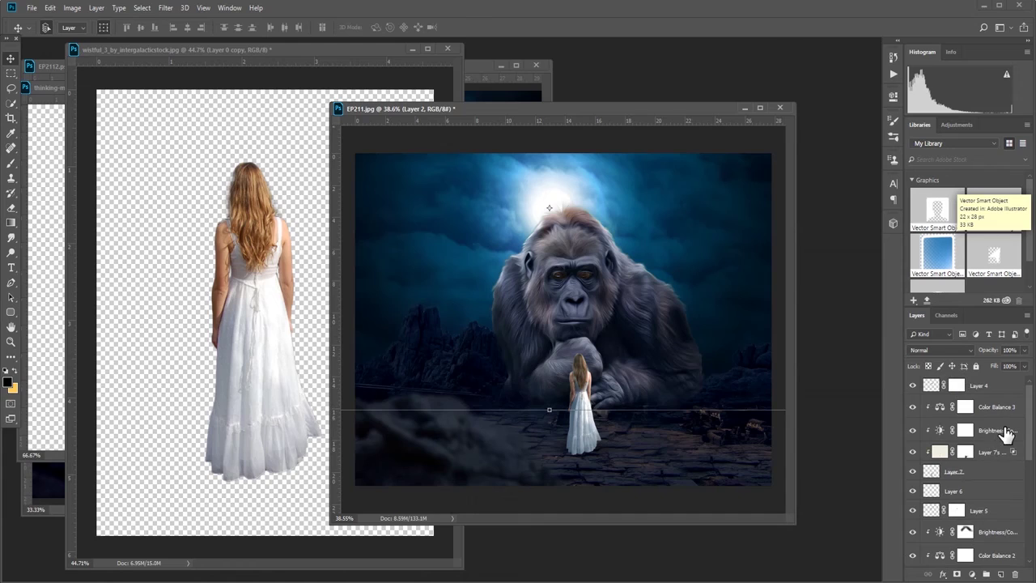
Stamp all visible layers above Layer 4 into a new merged Layer 8.
click(1002, 387)
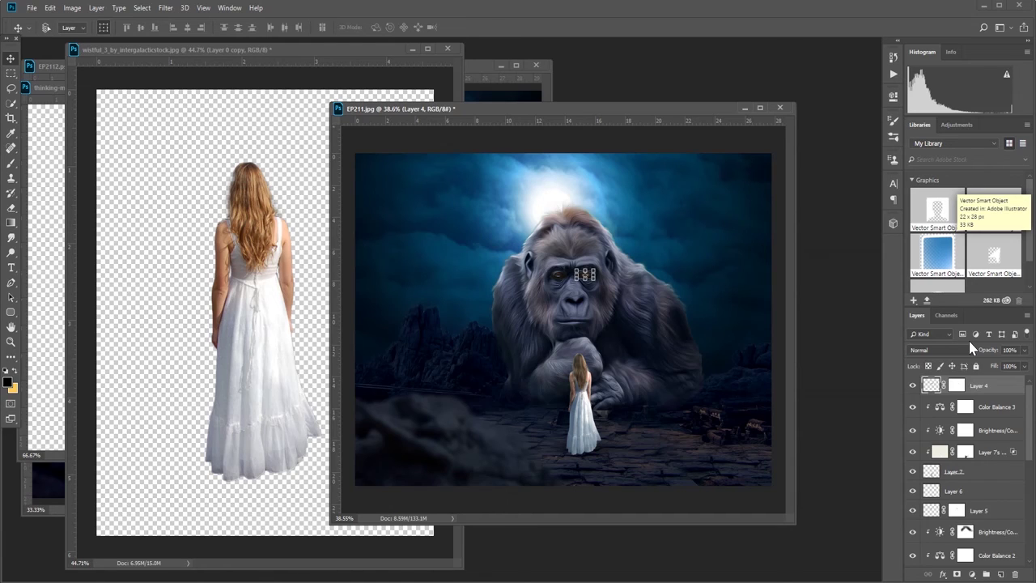
key(ctrl+shift+alt+e)
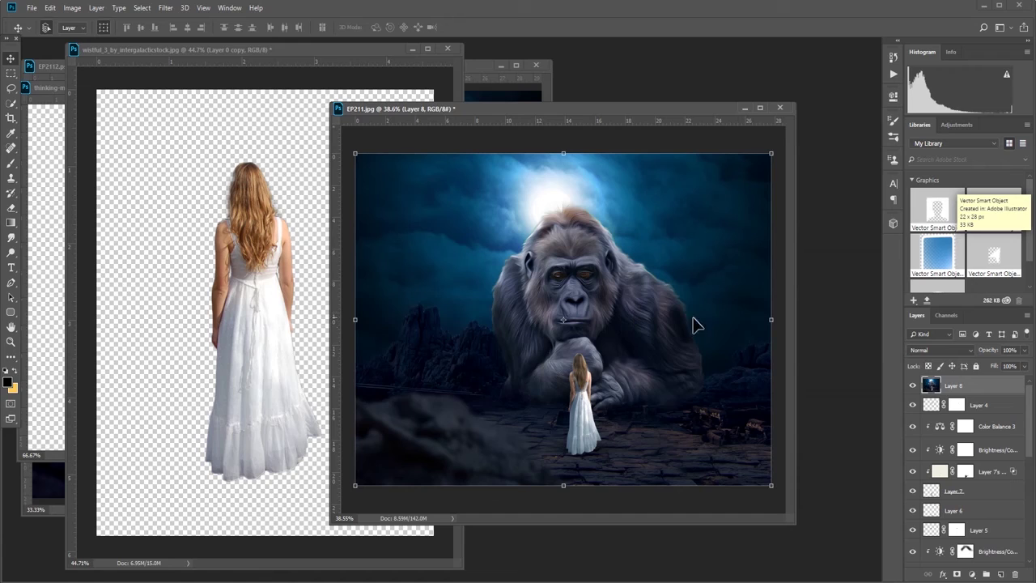
click(166, 8)
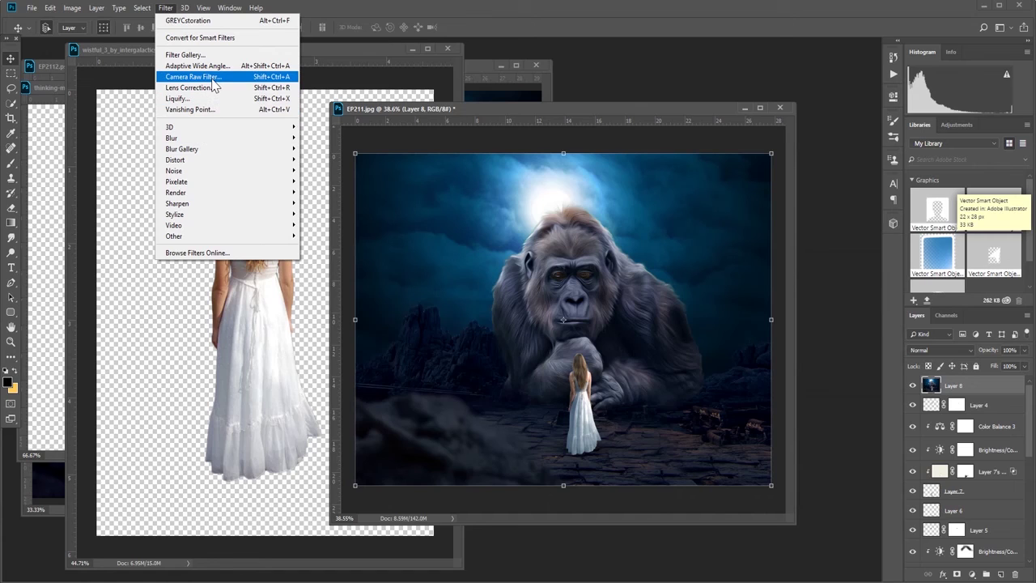
In the Camera Raw Filter, draw a tall radial oval around the gorilla and girl.
click(215, 77)
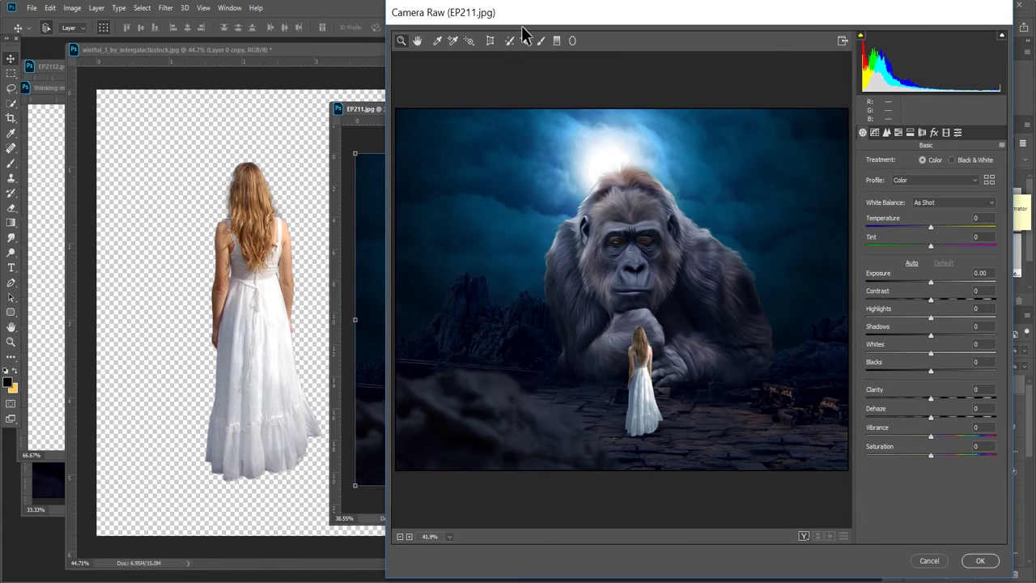
drag(594, 21, 459, 26)
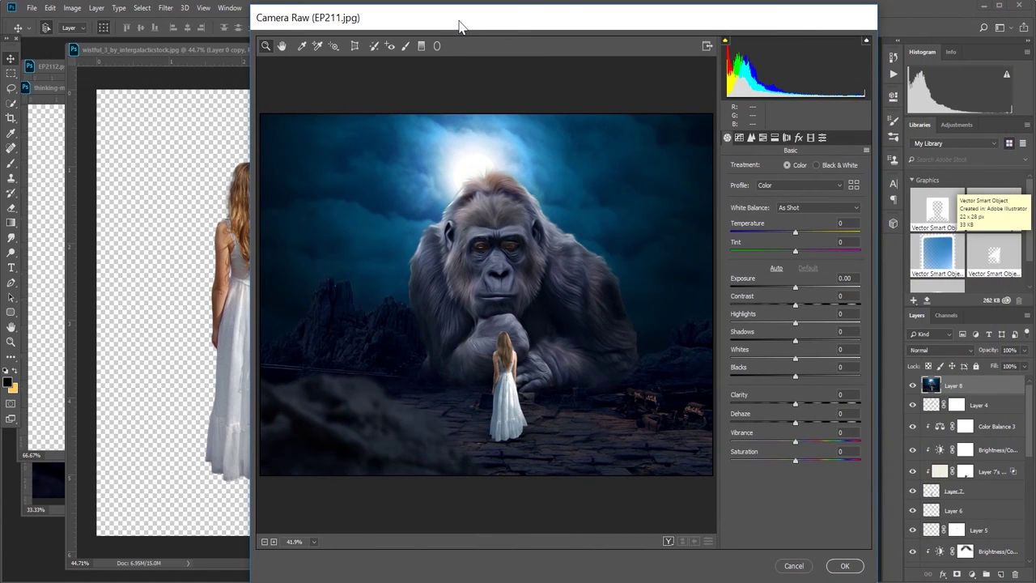
click(436, 46)
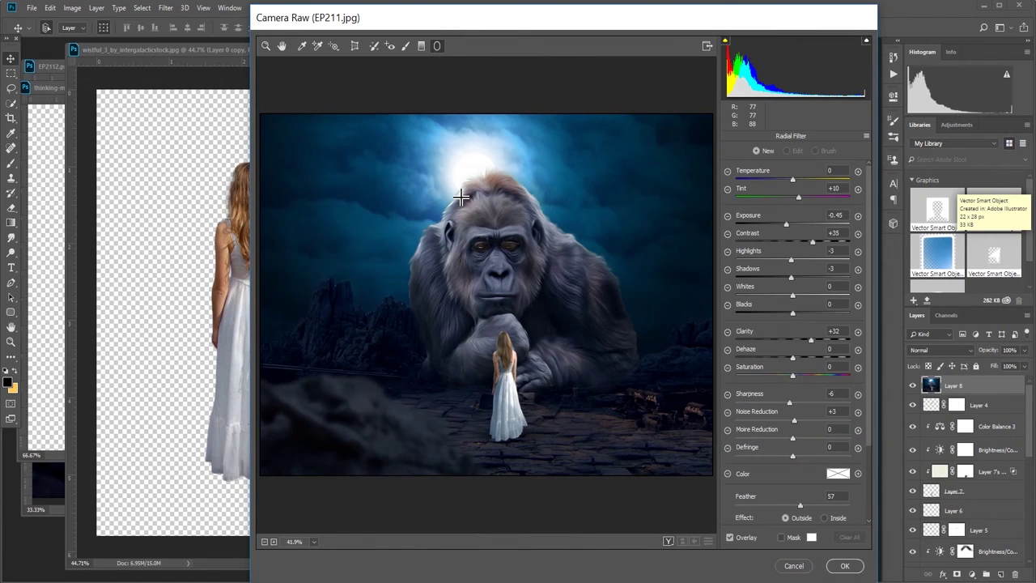
drag(461, 197, 582, 308)
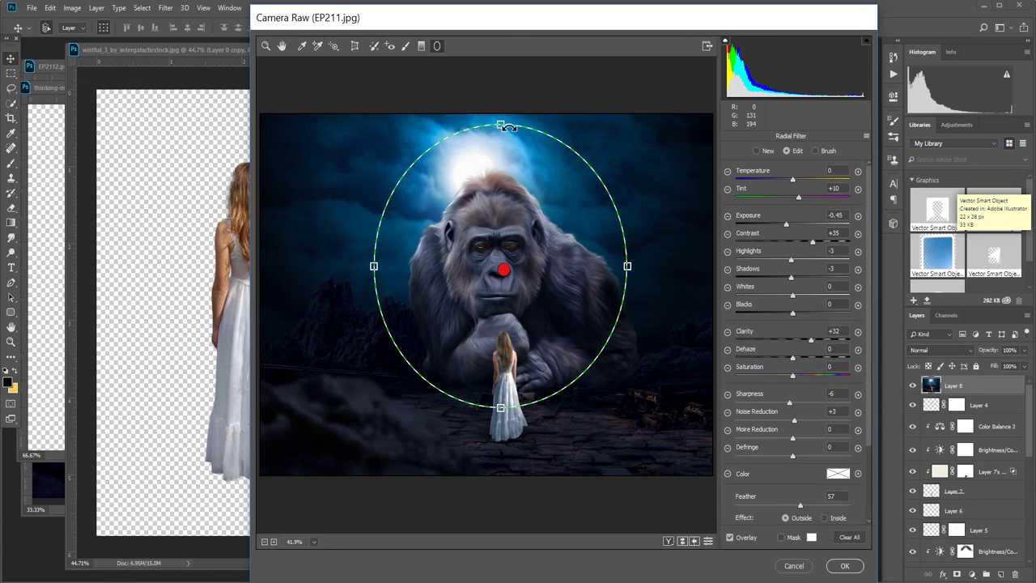
drag(505, 127, 504, 51)
drag(564, 191, 555, 162)
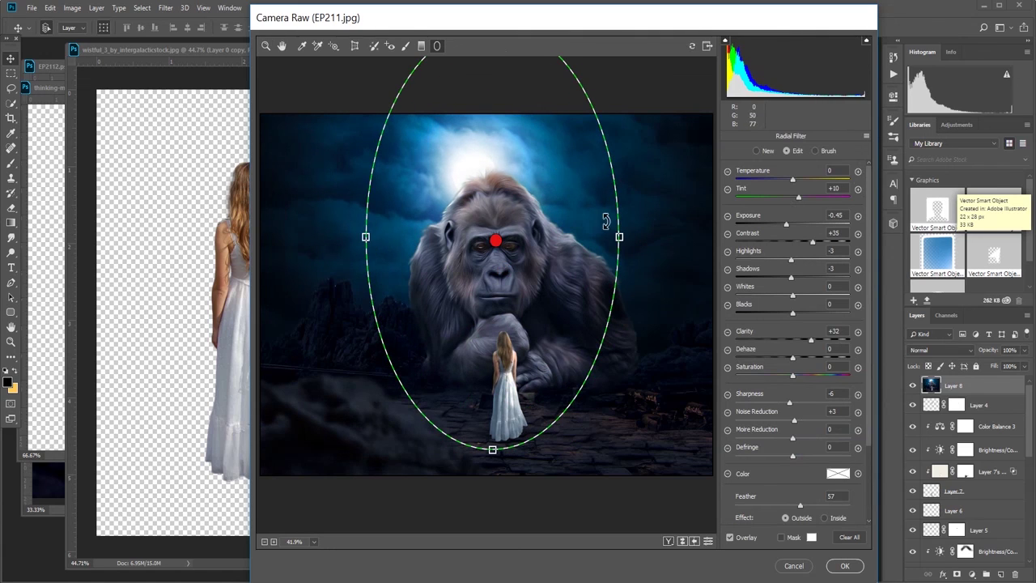
mouse_move(619, 236)
mouse_down()
mouse_move(639, 238)
mouse_move(605, 236)
mouse_up()
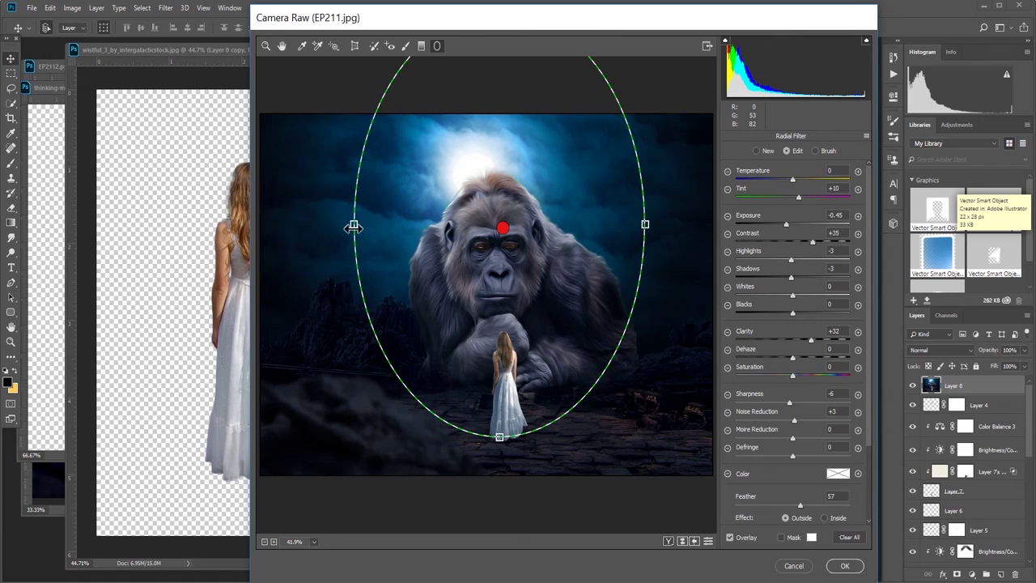
drag(354, 228, 363, 227)
drag(500, 437, 499, 415)
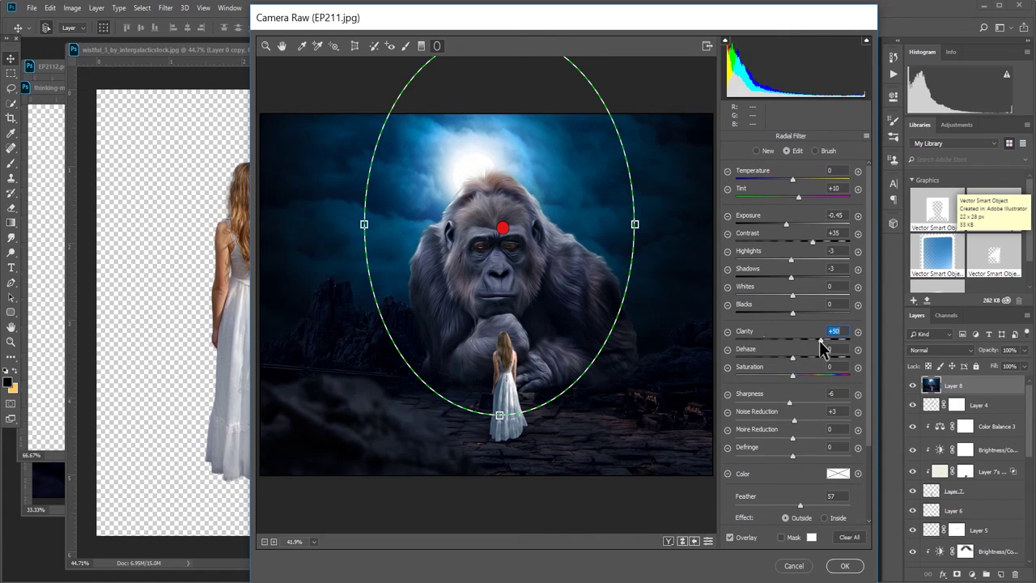
Set the radial filter to Exposure -0.45, Contrast +35, Clarity +49 and apply the grade.
mouse_move(811, 339)
mouse_down()
mouse_move(779, 340)
mouse_move(821, 347)
mouse_up()
scroll(810, 421, down, 3)
scroll(827, 414, up, 3)
click(845, 565)
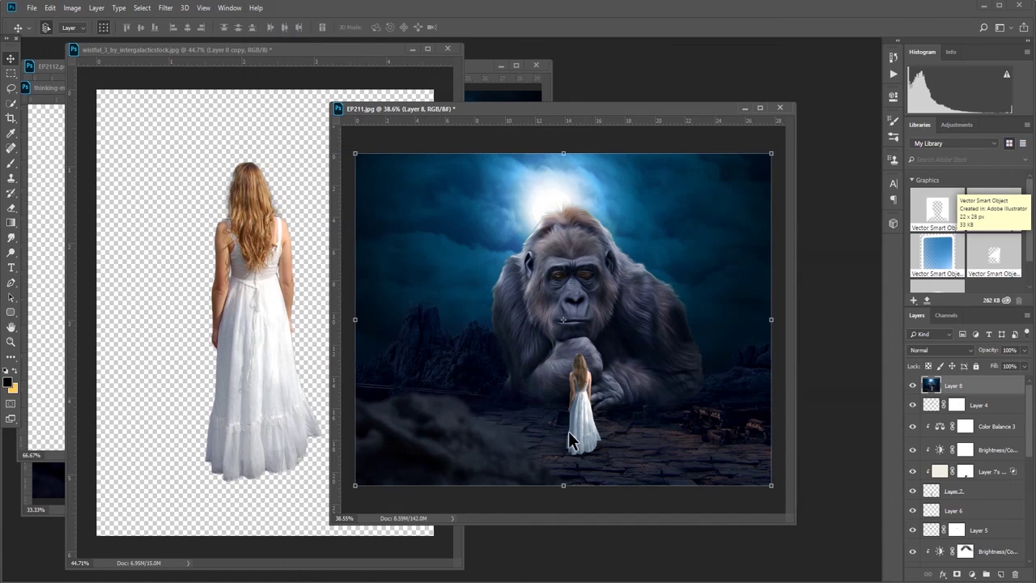